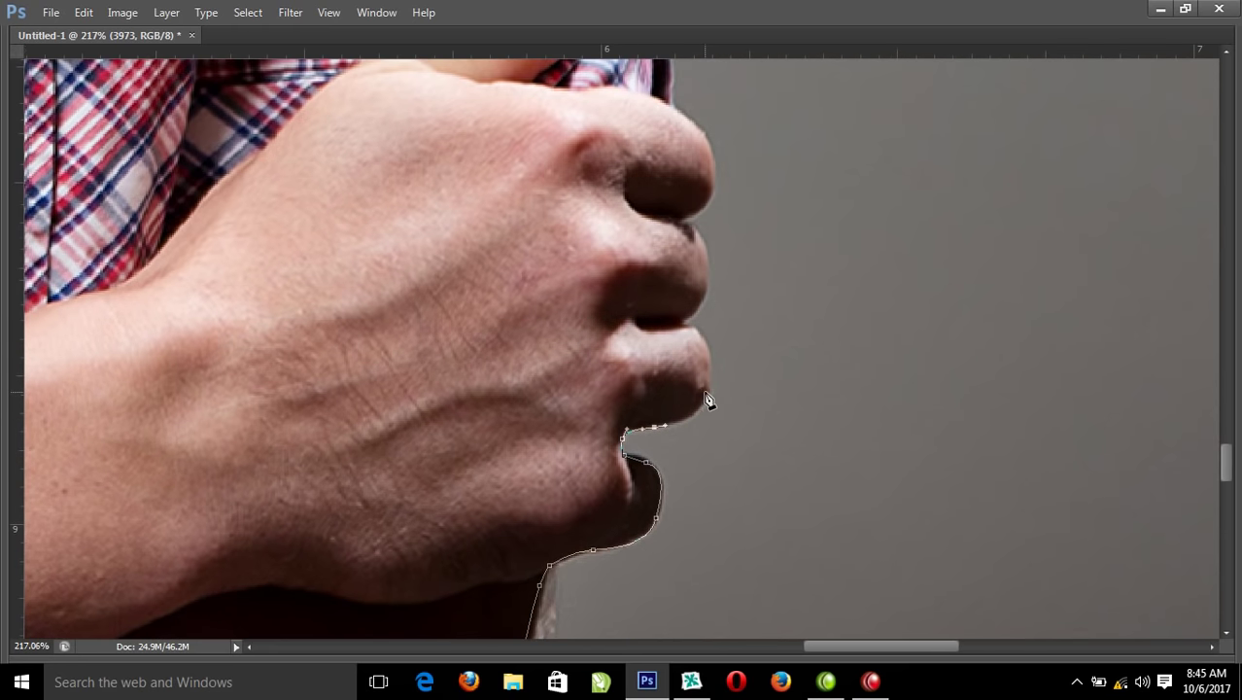
Continue the pen path around the curled fingers up to the shirt edge beside the hand
drag(706, 356, 687, 325)
drag(698, 229, 689, 221)
drag(712, 172, 722, 484)
click(720, 332)
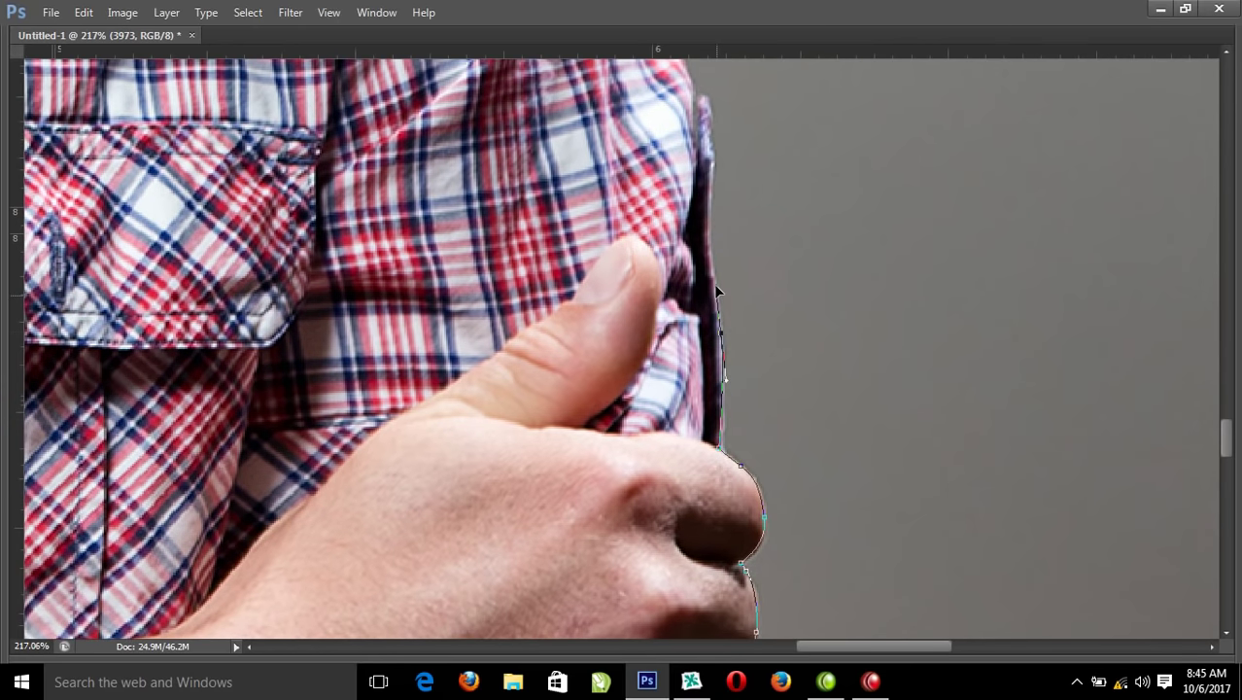
Trace the pen path along the outer sleeve edge, from the cuff beside the thumb up the upper arm
click(706, 198)
drag(709, 144, 741, 352)
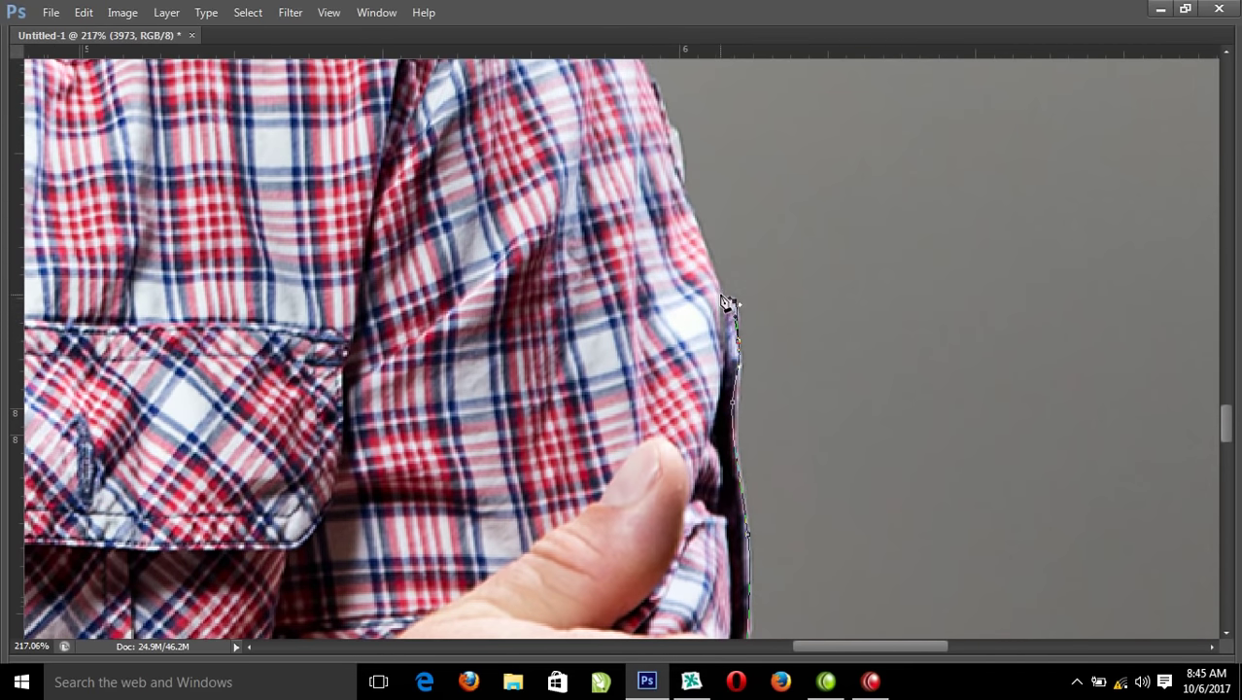
drag(723, 294, 816, 486)
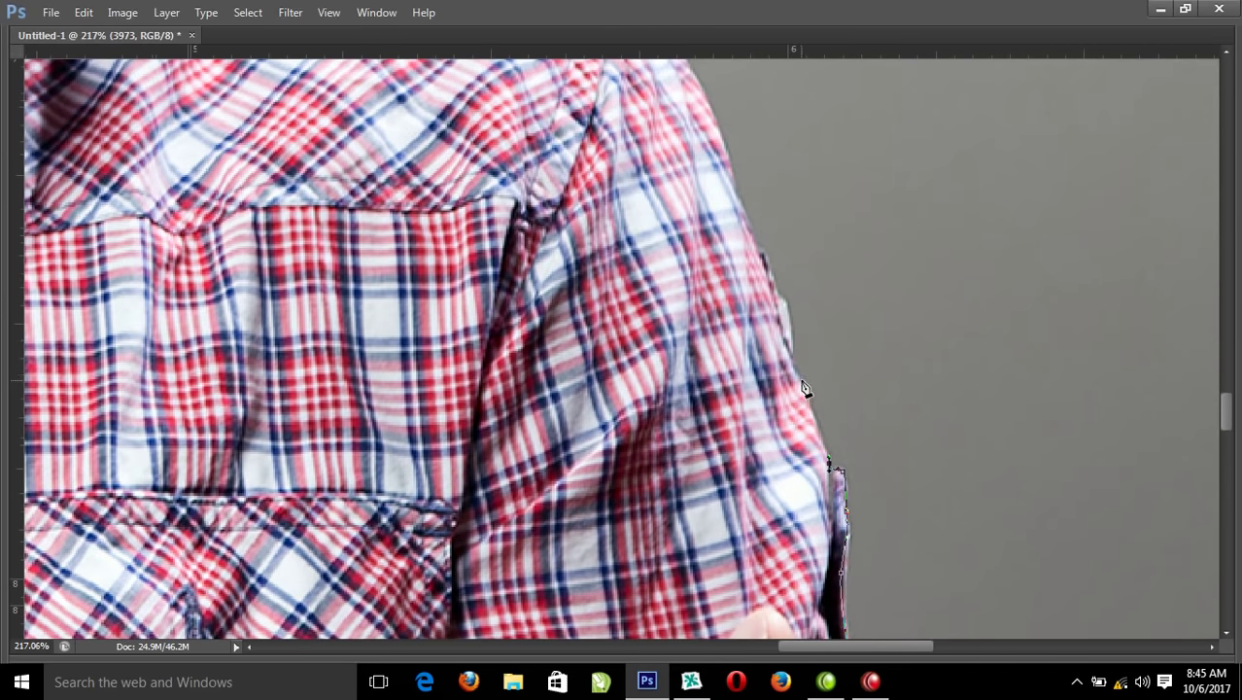
drag(784, 324, 872, 464)
click(853, 420)
click(835, 370)
drag(829, 397, 952, 564)
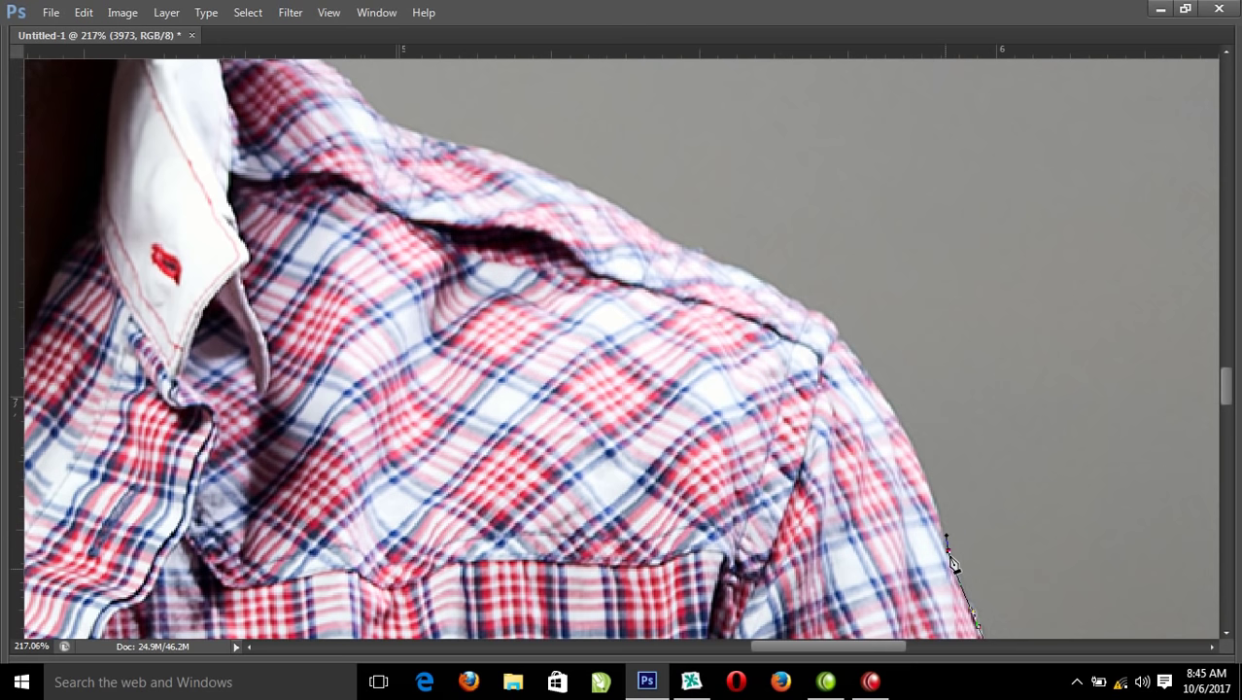
Continue the pen path over the top of the sleeve and along the shoulder seam towards the neck
click(894, 414)
click(877, 383)
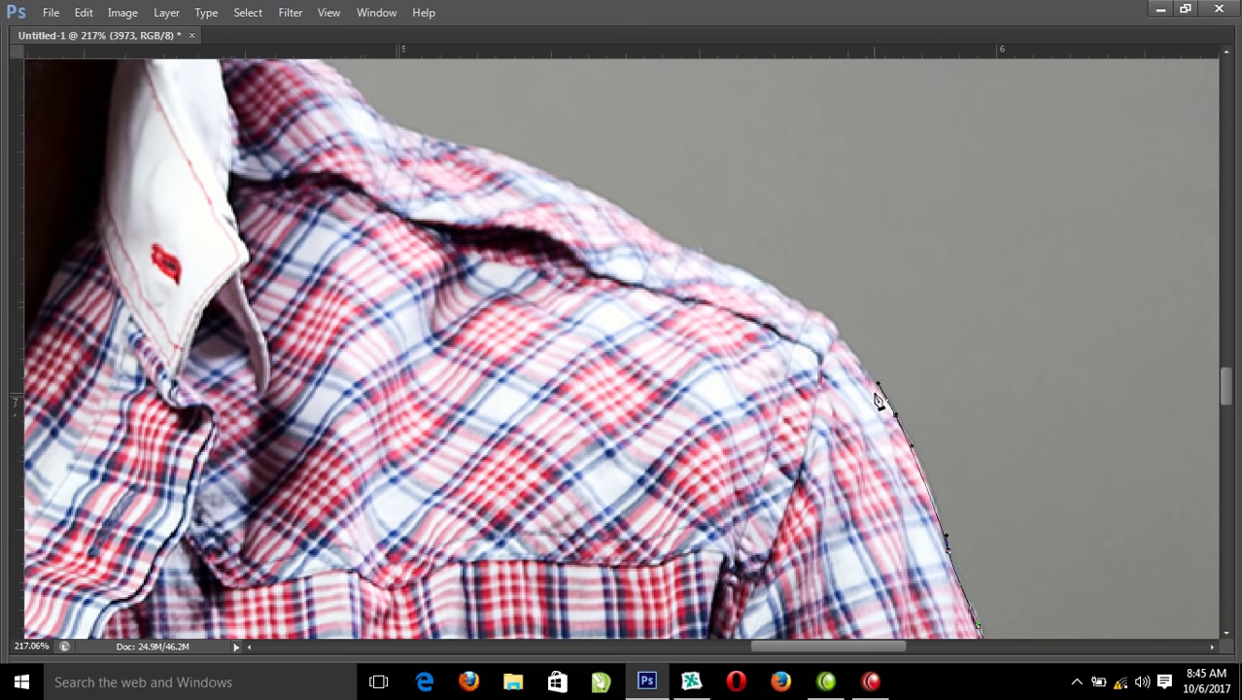
click(841, 339)
click(832, 325)
drag(782, 340, 1001, 481)
click(975, 418)
click(943, 406)
click(842, 351)
click(820, 335)
drag(719, 293, 690, 290)
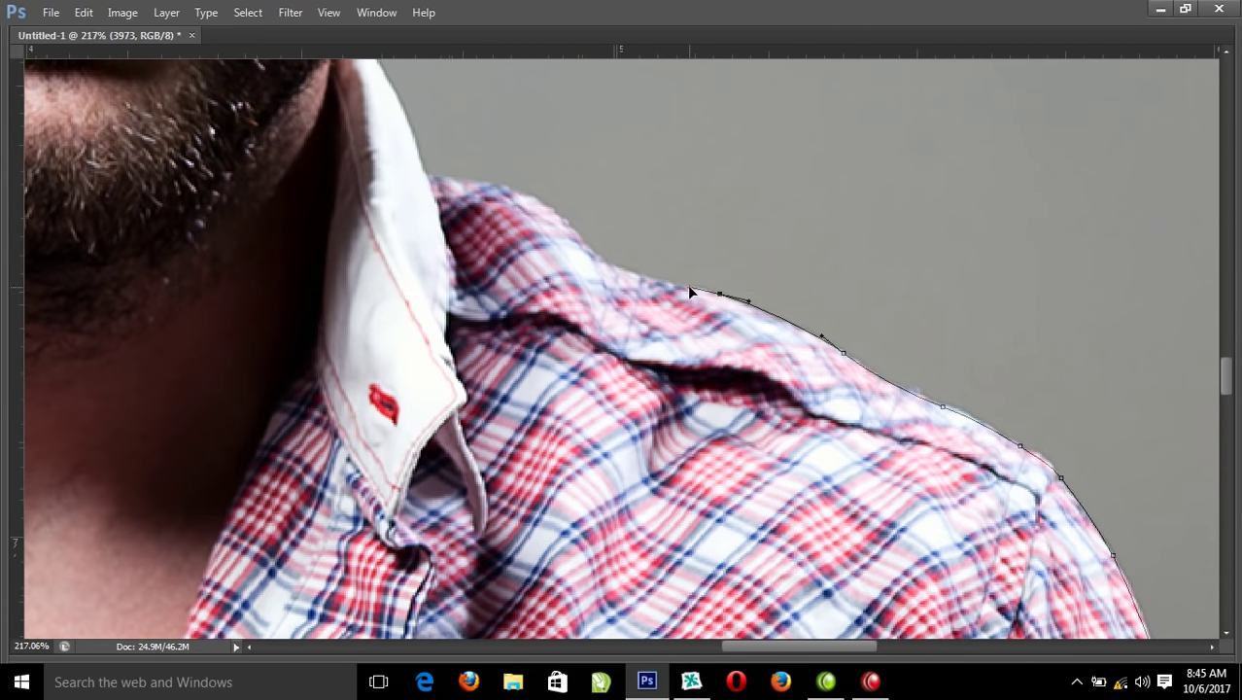
Trace the rest of the shoulder and the white collar up to where it meets the beard
drag(614, 275, 895, 513)
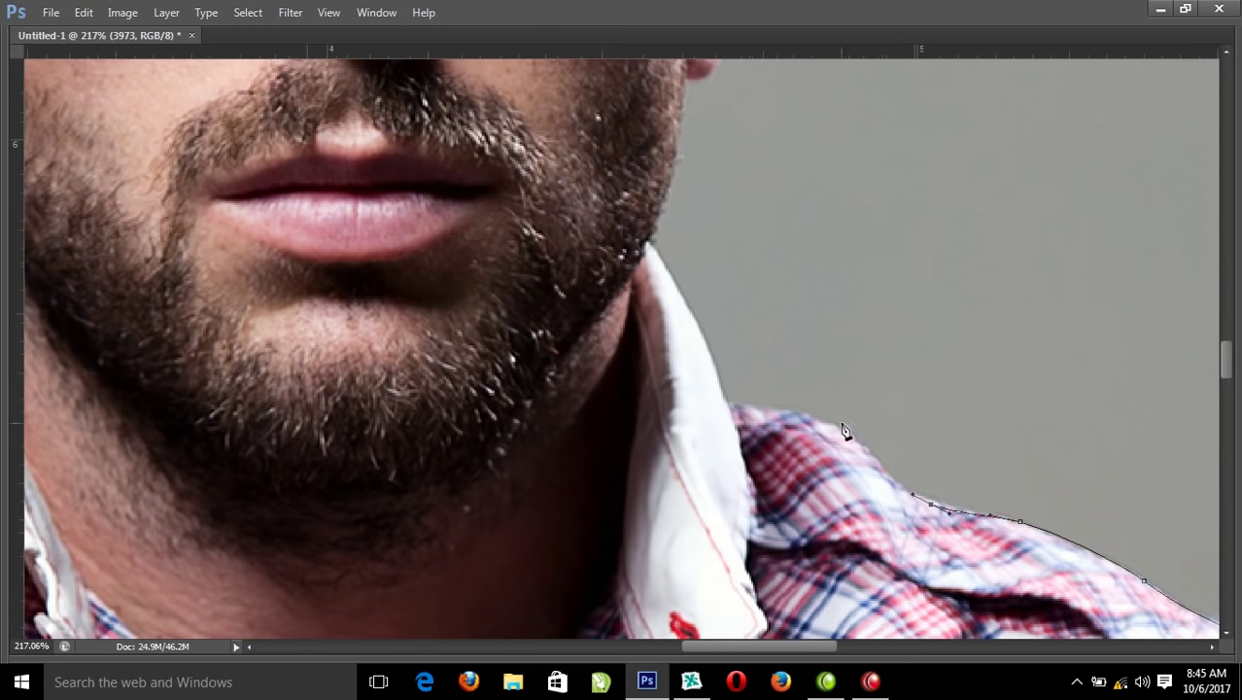
click(871, 460)
drag(824, 422, 758, 416)
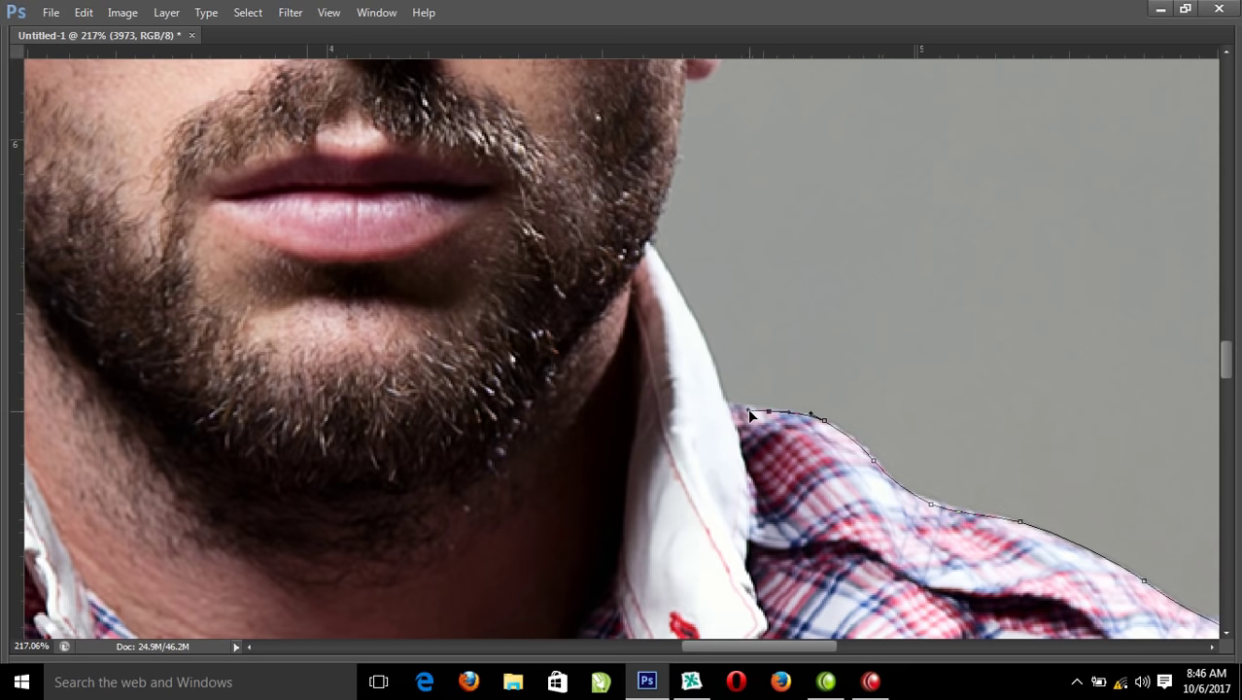
click(730, 403)
drag(698, 316, 759, 427)
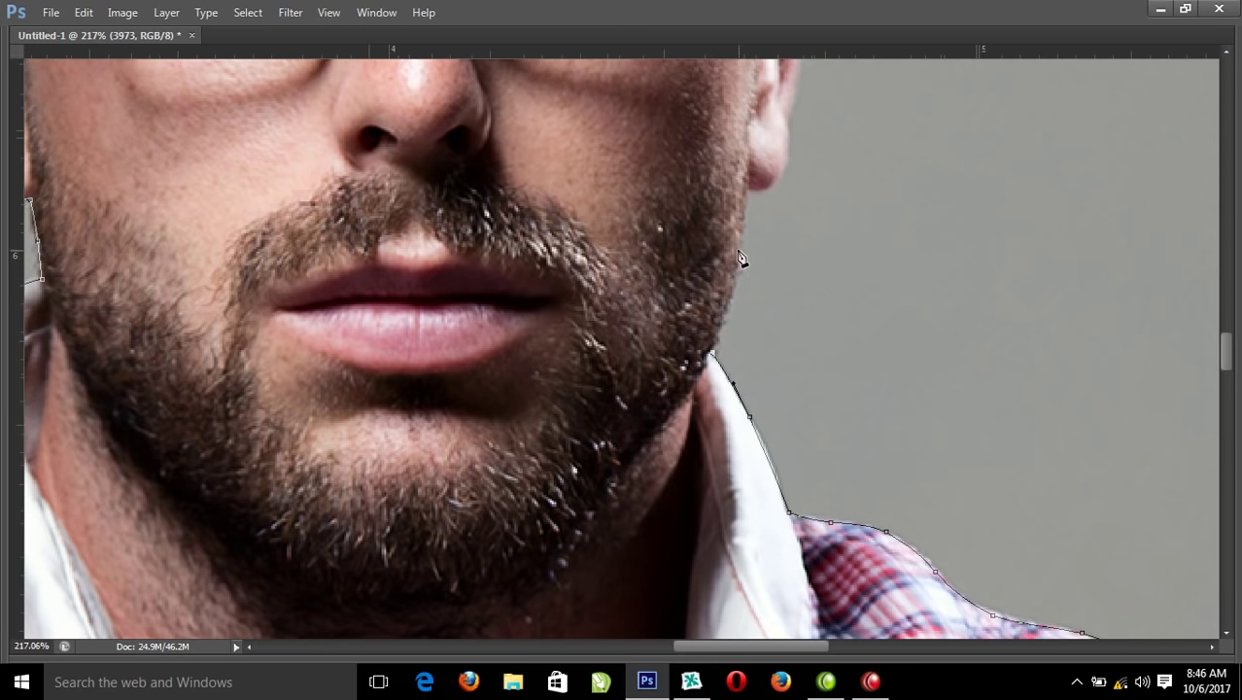
Extend the pen path along the jaw, around the ear and past the end of the glasses frame
drag(739, 251, 744, 198)
scroll(746, 192, up, 4)
drag(782, 343, 790, 290)
scroll(792, 296, up, 5)
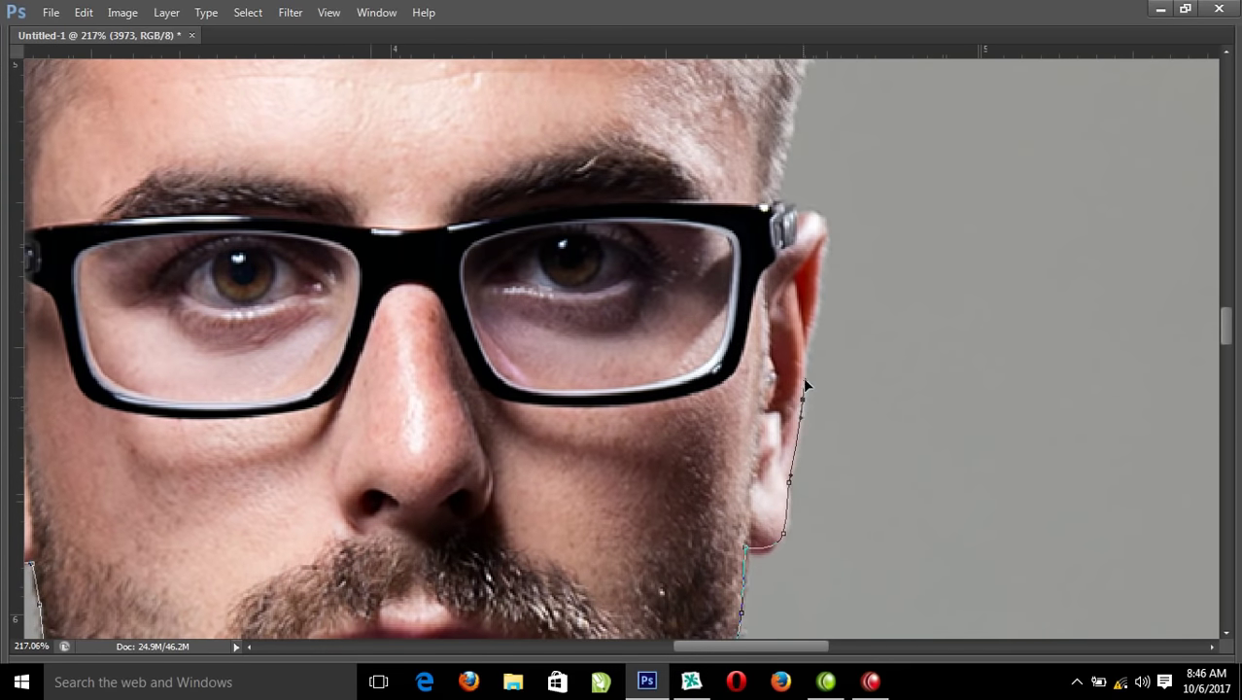
scroll(812, 354, up, 3)
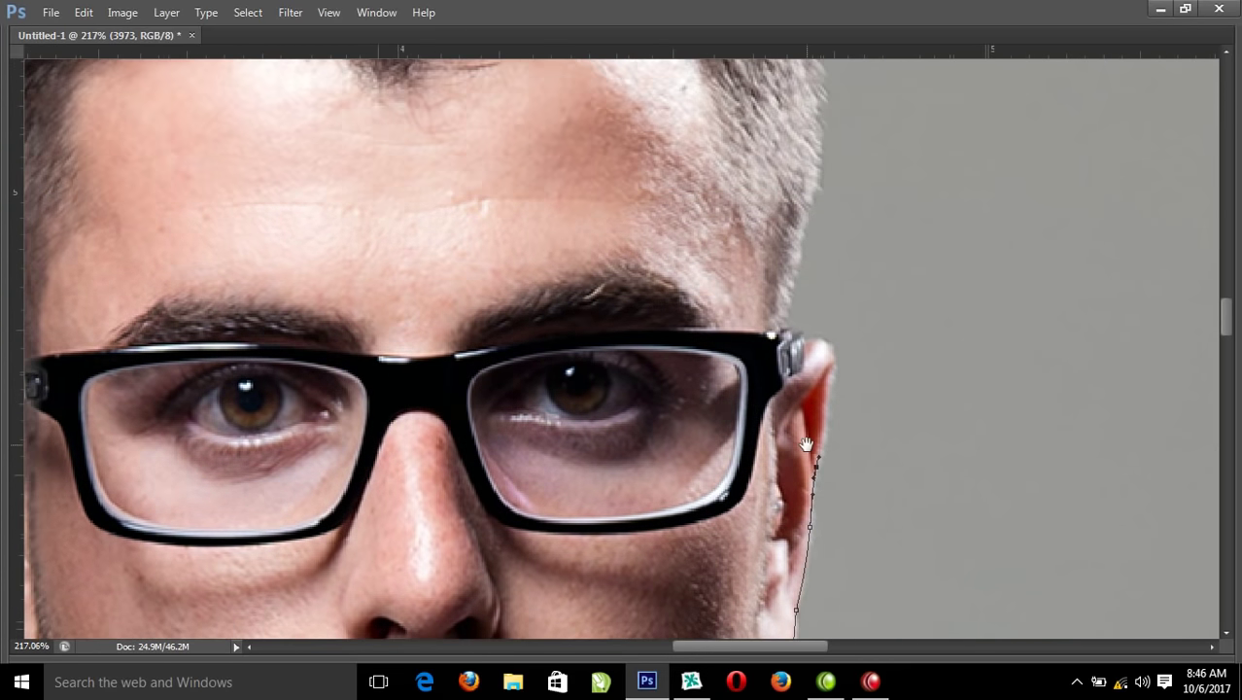
drag(832, 359, 816, 343)
scroll(789, 333, up, 4)
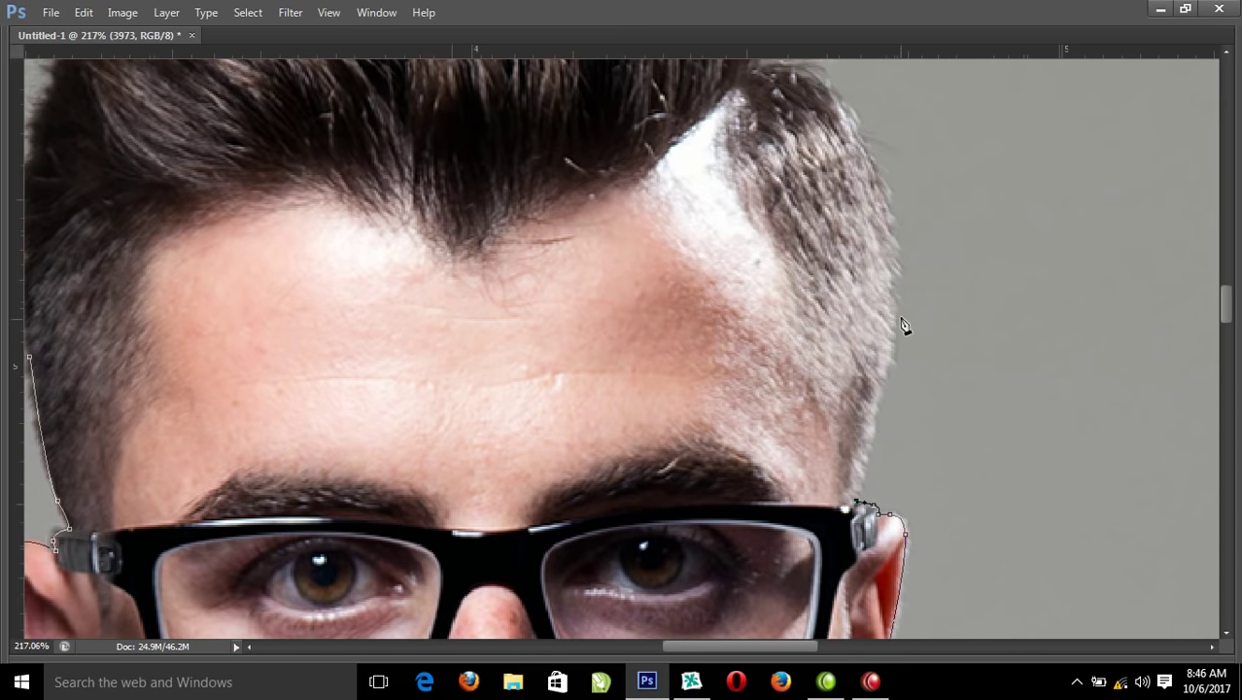
Trace the short hair on the side of the head and curve the path over the raised top hair
drag(887, 348, 872, 260)
scroll(888, 329, up, 3)
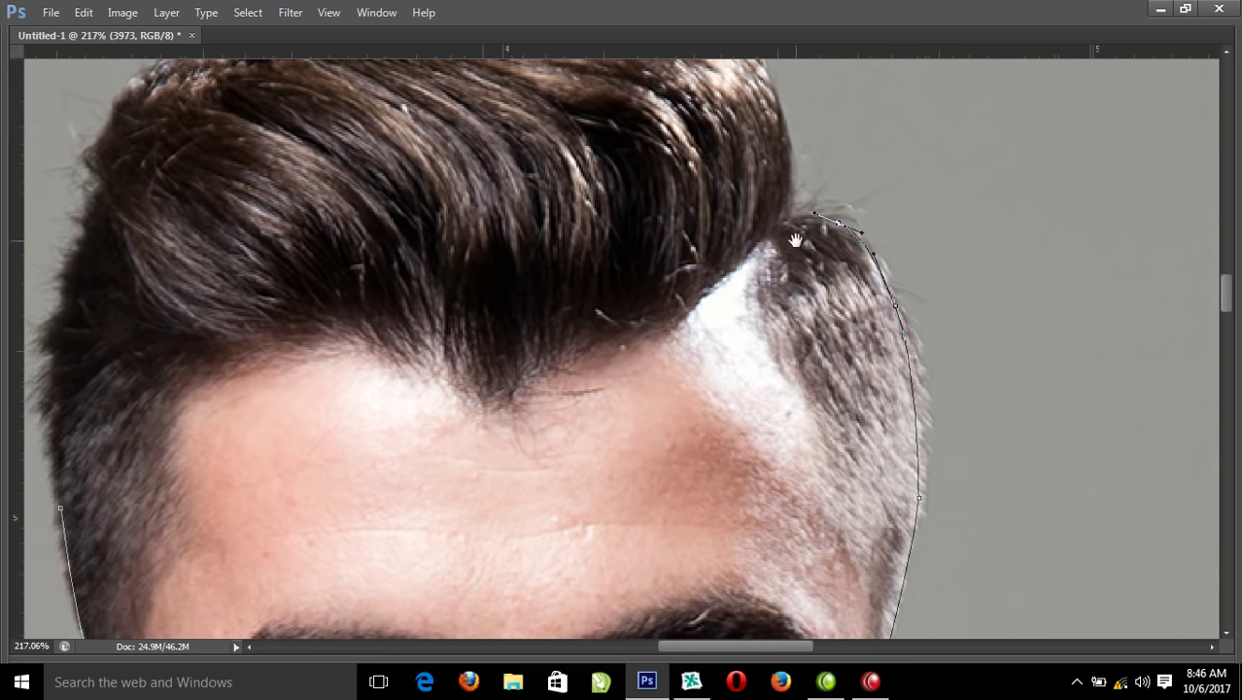
drag(816, 222, 919, 391)
drag(852, 228, 829, 206)
drag(721, 164, 632, 153)
drag(525, 139, 495, 146)
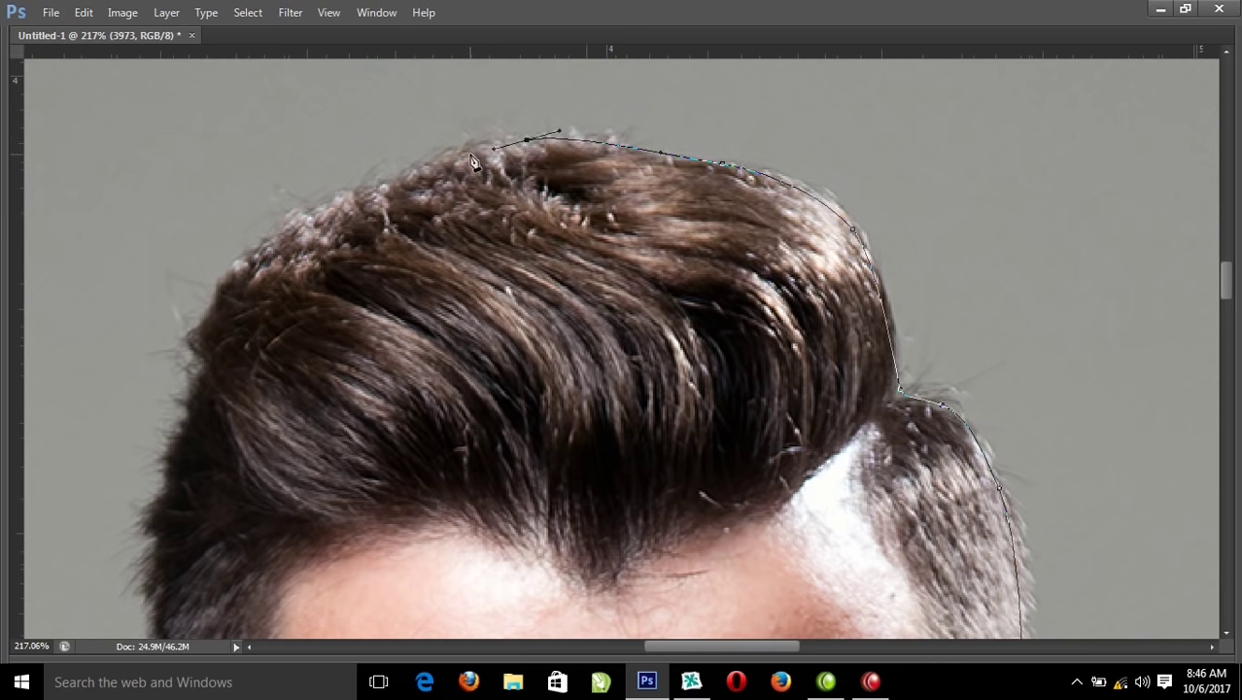
Close the pen path down the remaining side of the hair and convert it into a selection
click(390, 185)
drag(239, 277, 223, 304)
drag(219, 340, 392, 185)
drag(360, 304, 356, 337)
click(355, 494)
key(ctrl+Return)
Refine the selection with Refine Edge by brushing over the hair outline on both sides and the top of the head
key(z)
right_click(458, 250)
click(562, 264)
drag(515, 250, 673, 289)
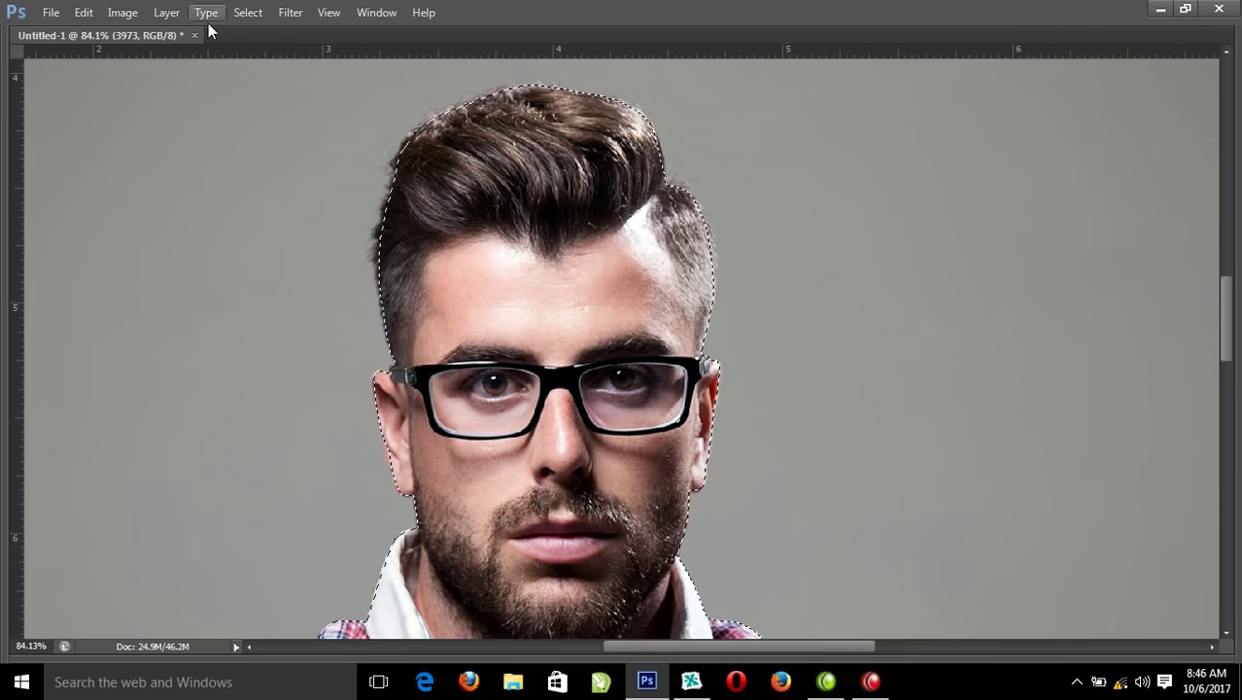
click(248, 12)
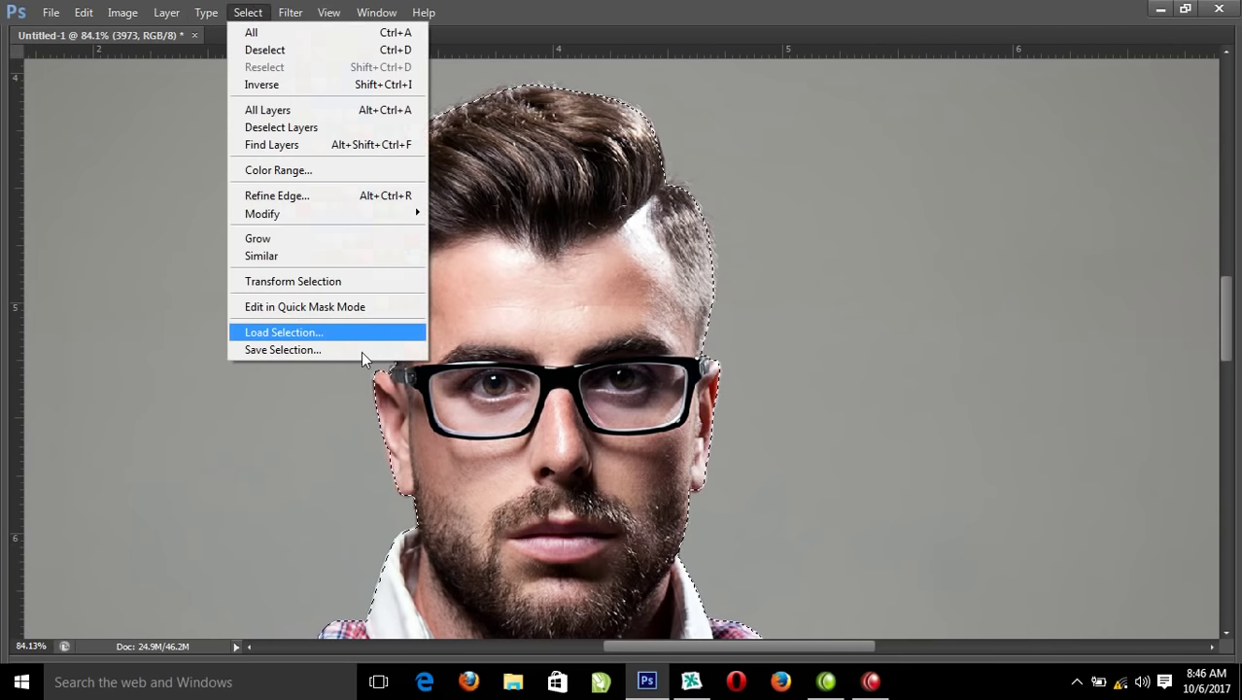
click(298, 195)
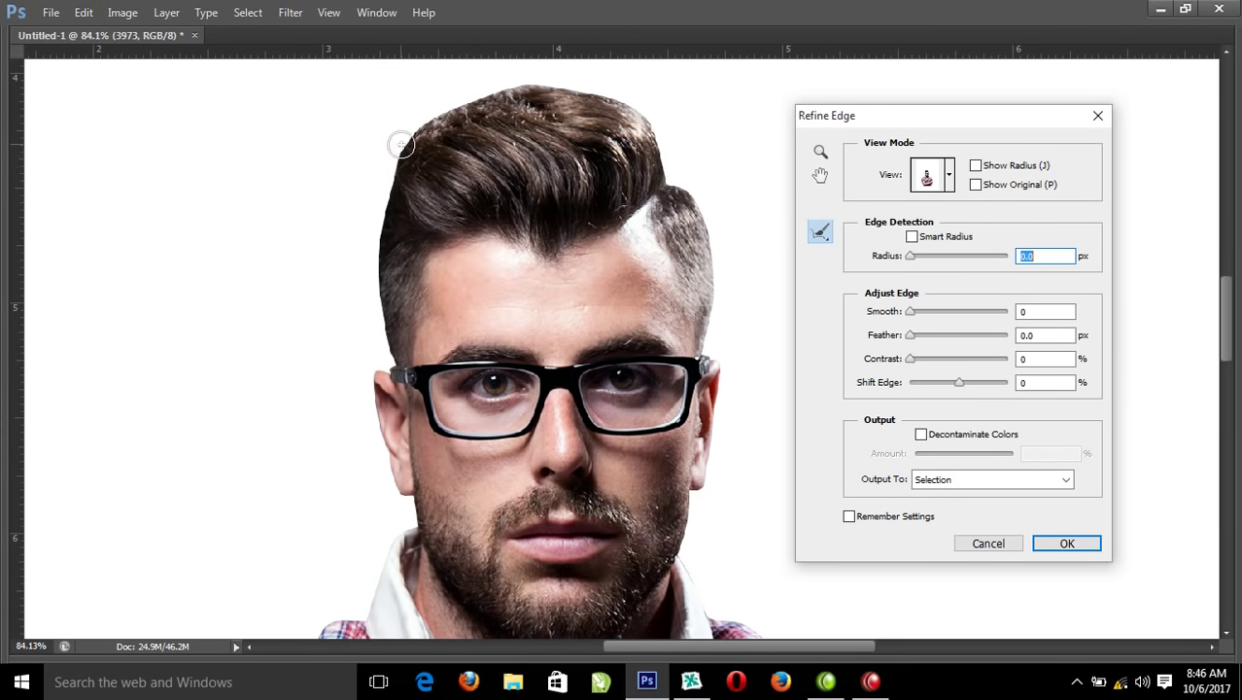
drag(398, 148, 371, 323)
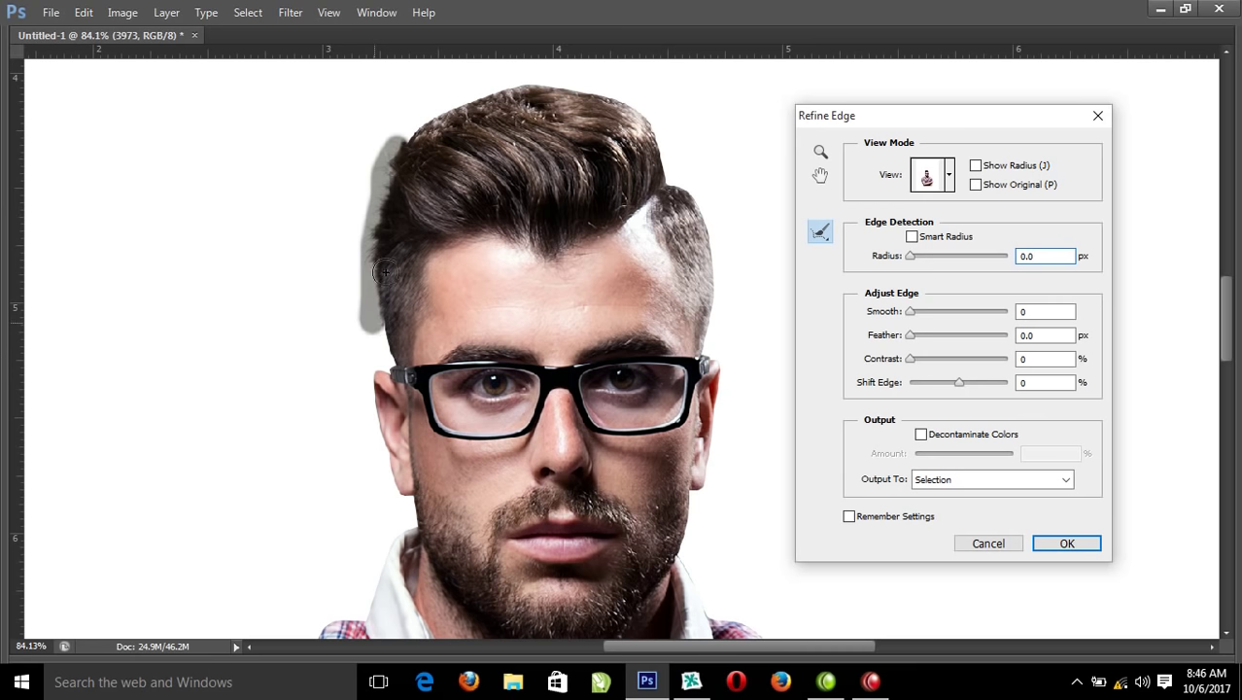
mouse_move(393, 133)
mouse_down()
mouse_move(507, 85)
mouse_move(595, 84)
mouse_move(649, 118)
mouse_move(675, 177)
mouse_move(737, 252)
mouse_move(728, 246)
mouse_up()
key(alt)
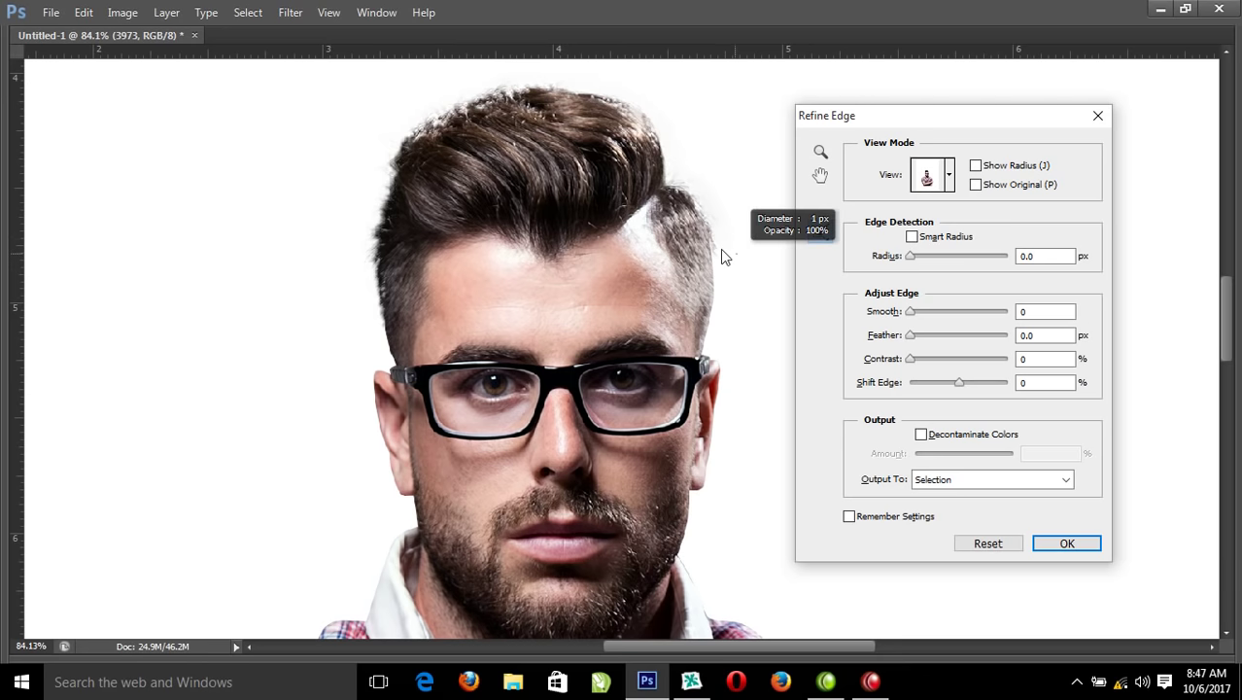
drag(720, 237, 721, 322)
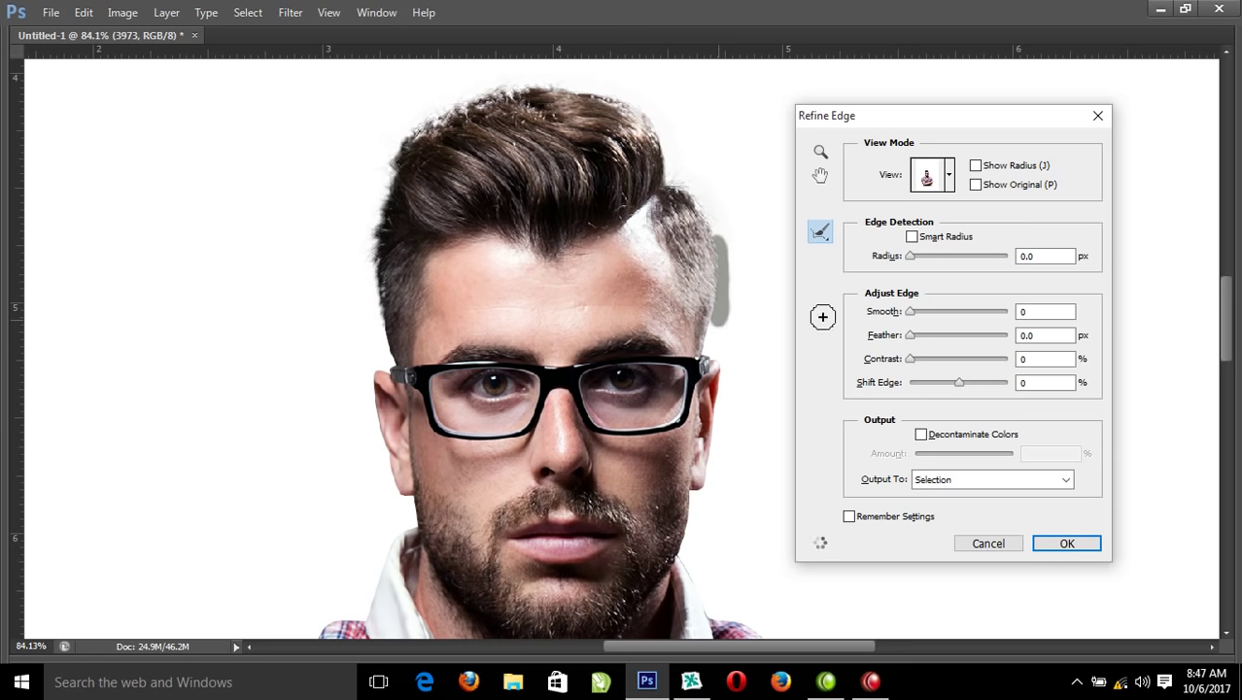
click(1065, 543)
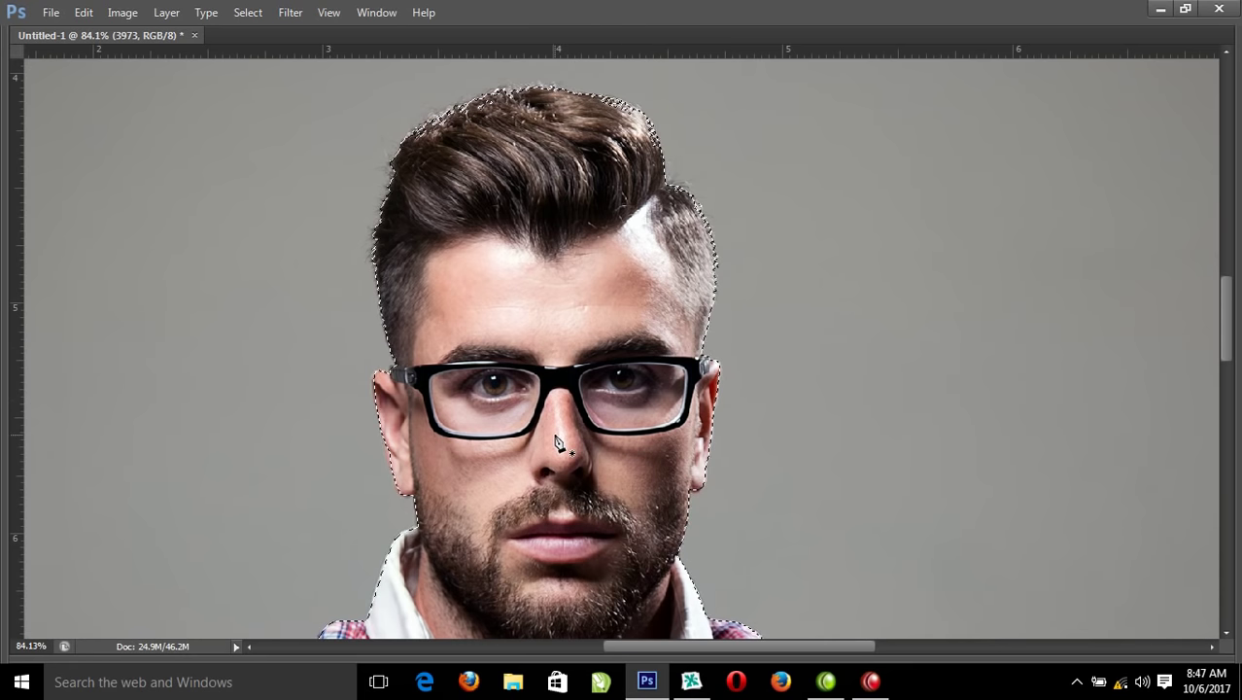
Copy the selected man to a new layer and delete the original 3973 layer
key(ctrl+j)
key(Tab)
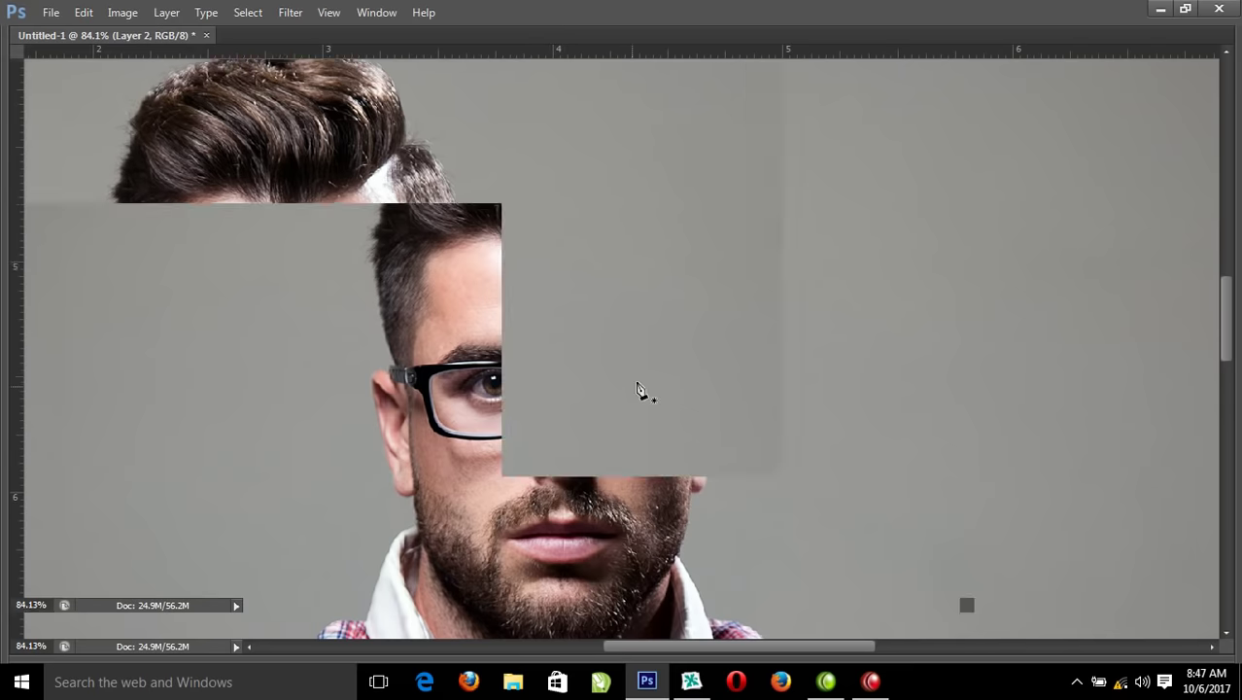
click(1133, 573)
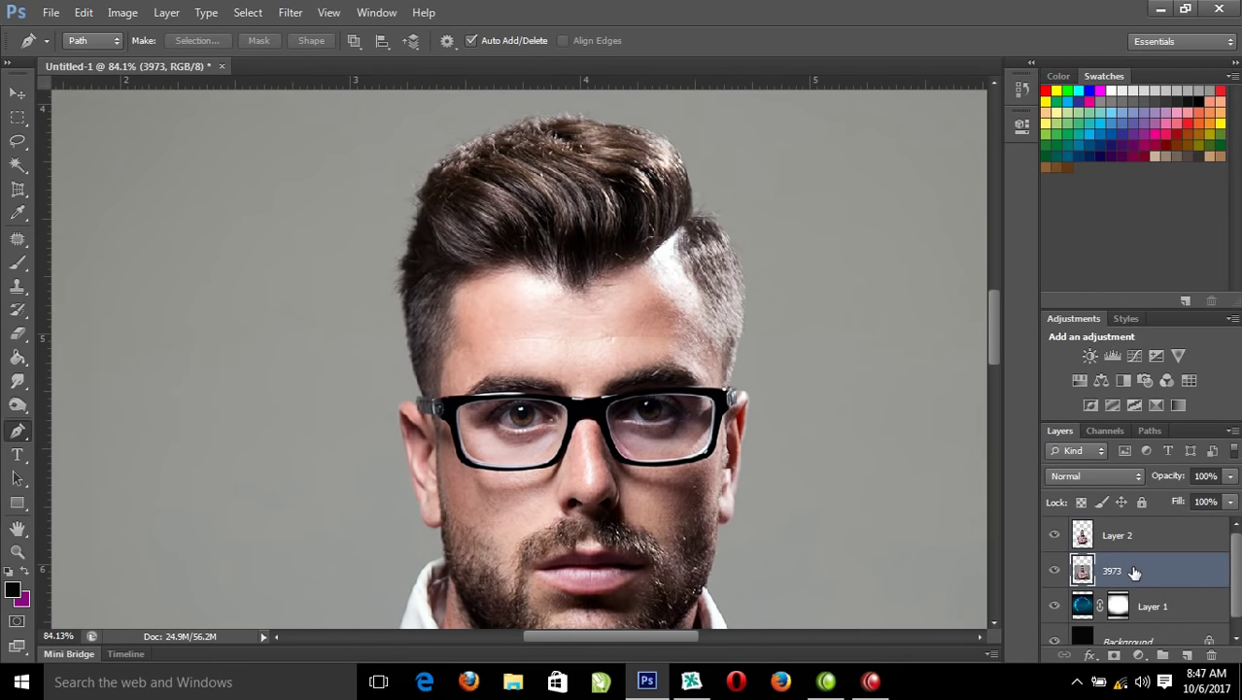
key(Delete)
Burn the light fringe around the hair on Layer 2 with a 69 px brush, midtones range and 100% exposure
right_click(568, 226)
click(611, 238)
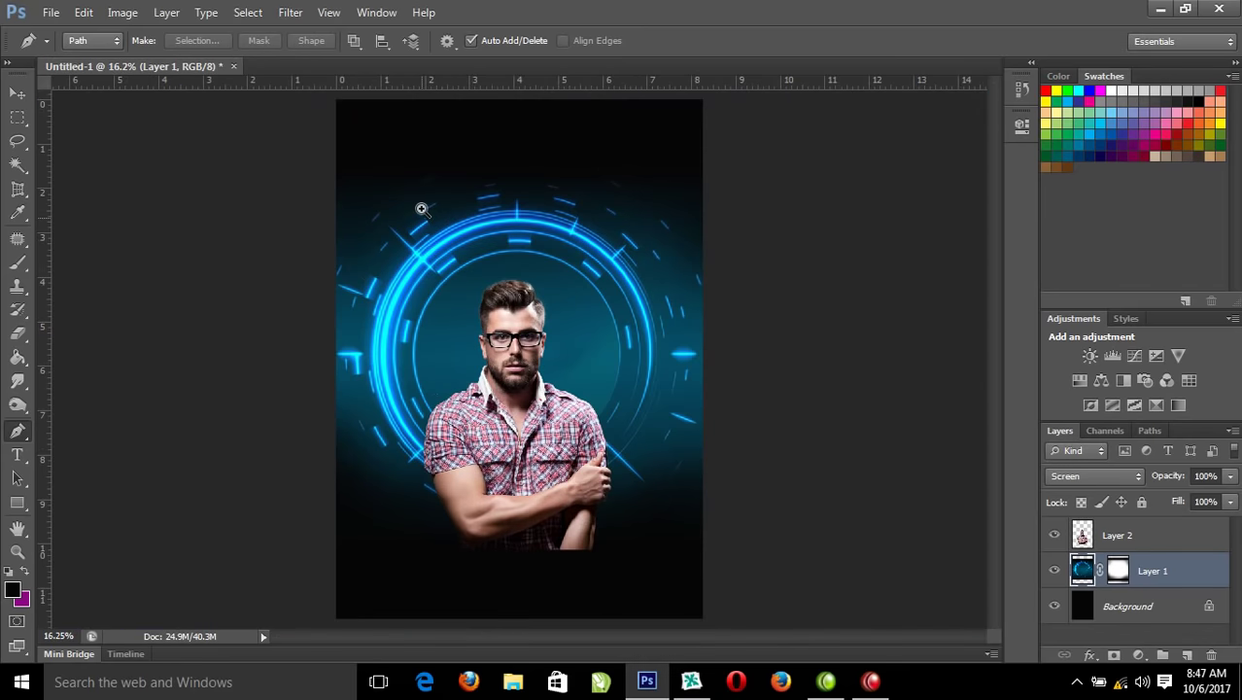
click(648, 407)
drag(309, 245, 627, 501)
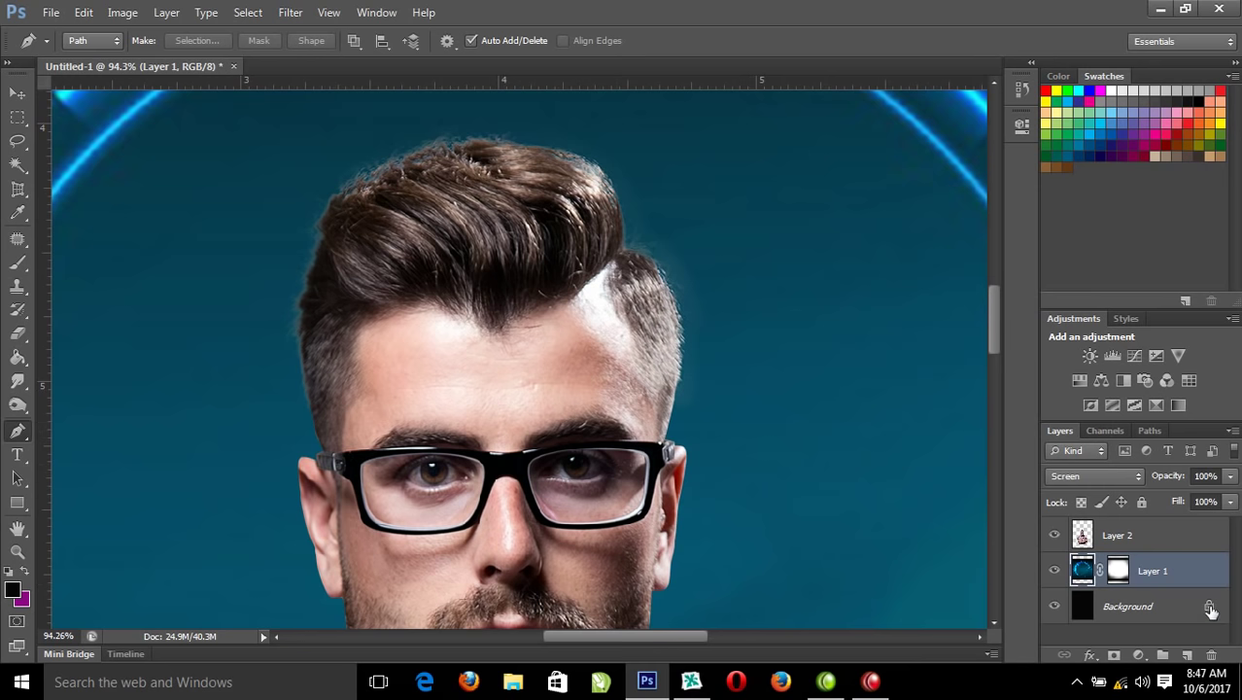
click(1169, 540)
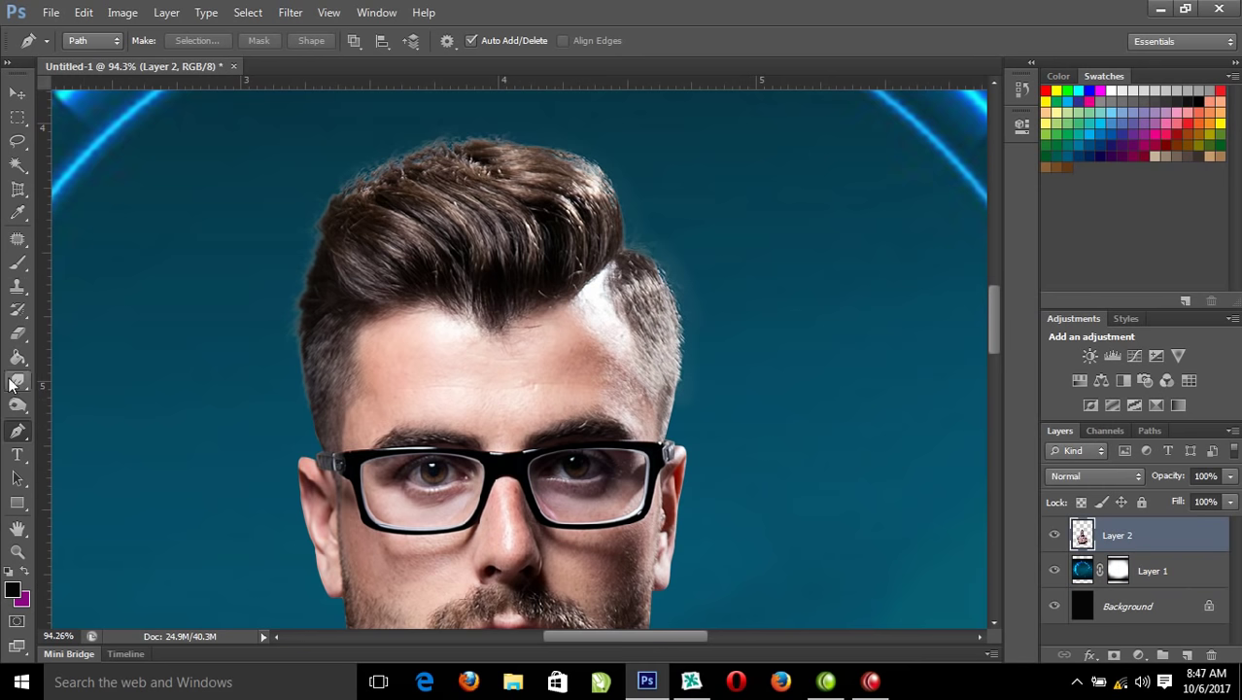
click(20, 406)
click(91, 424)
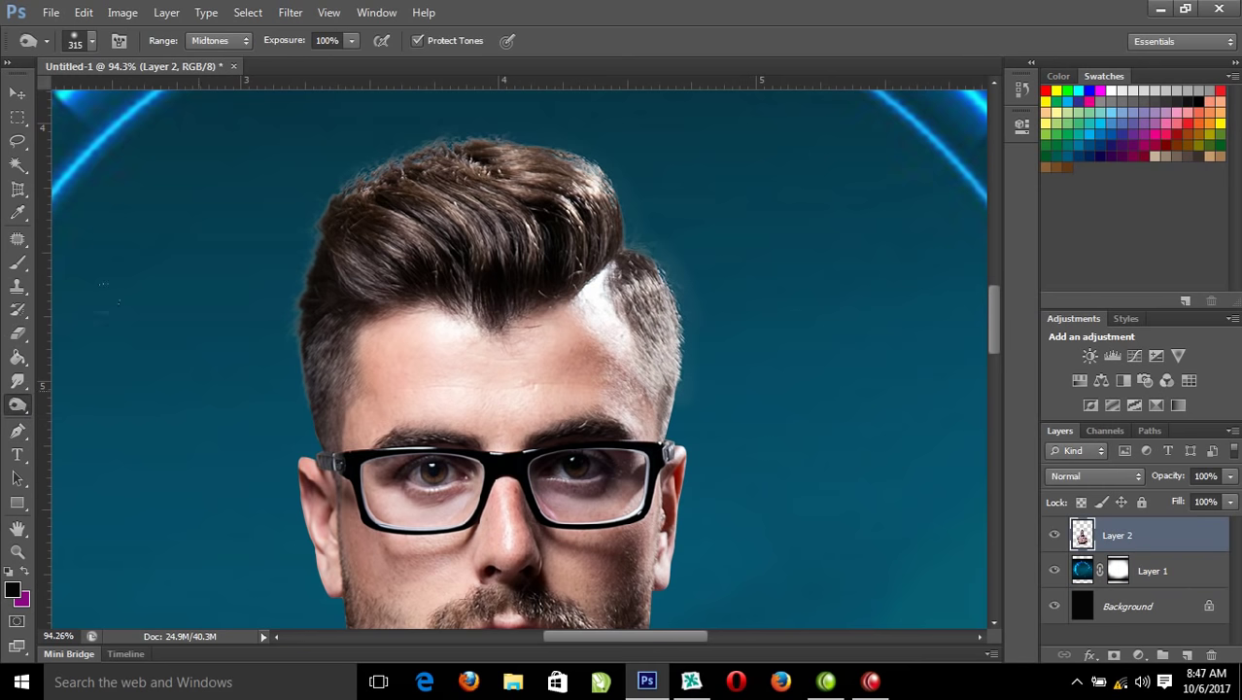
drag(404, 198, 301, 223)
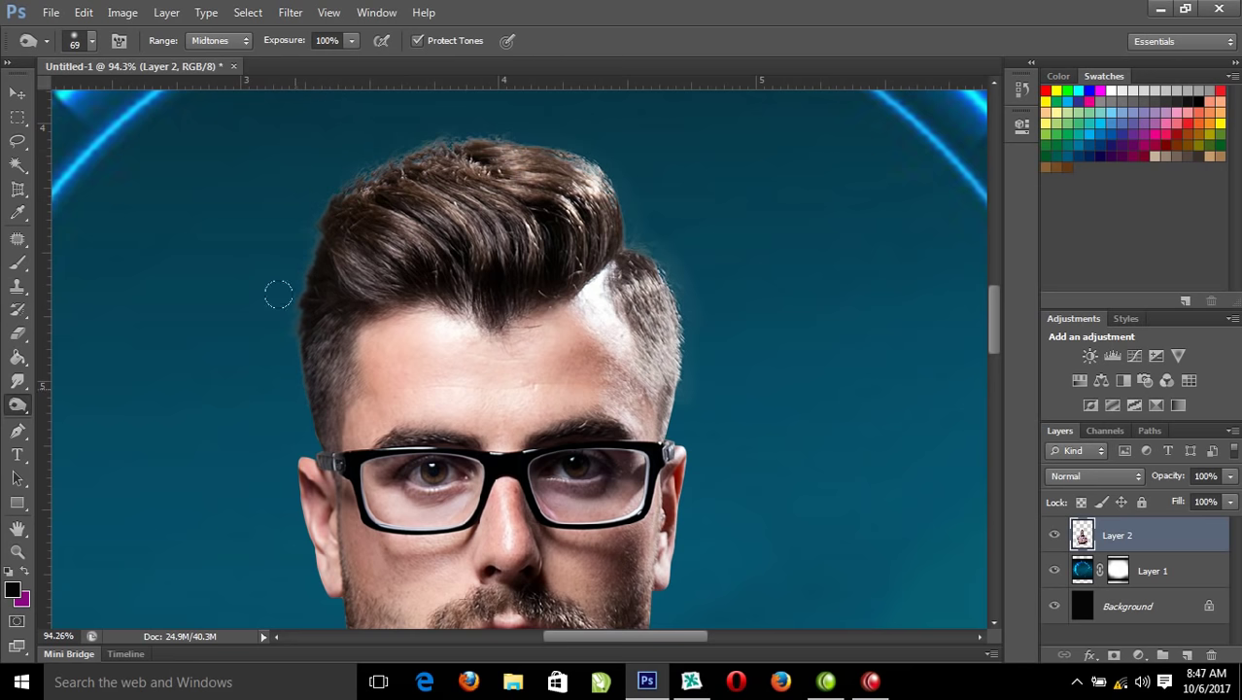
mouse_move(382, 142)
mouse_down()
mouse_move(535, 131)
mouse_move(645, 255)
mouse_move(676, 327)
mouse_move(680, 382)
mouse_up()
right_click(402, 144)
click(471, 160)
drag(439, 275, 520, 322)
Duplicate Layer 2 and fill the copy's silhouette with a blue sampled from the glowing ring
right_click(519, 280)
click(579, 290)
drag(338, 243, 756, 564)
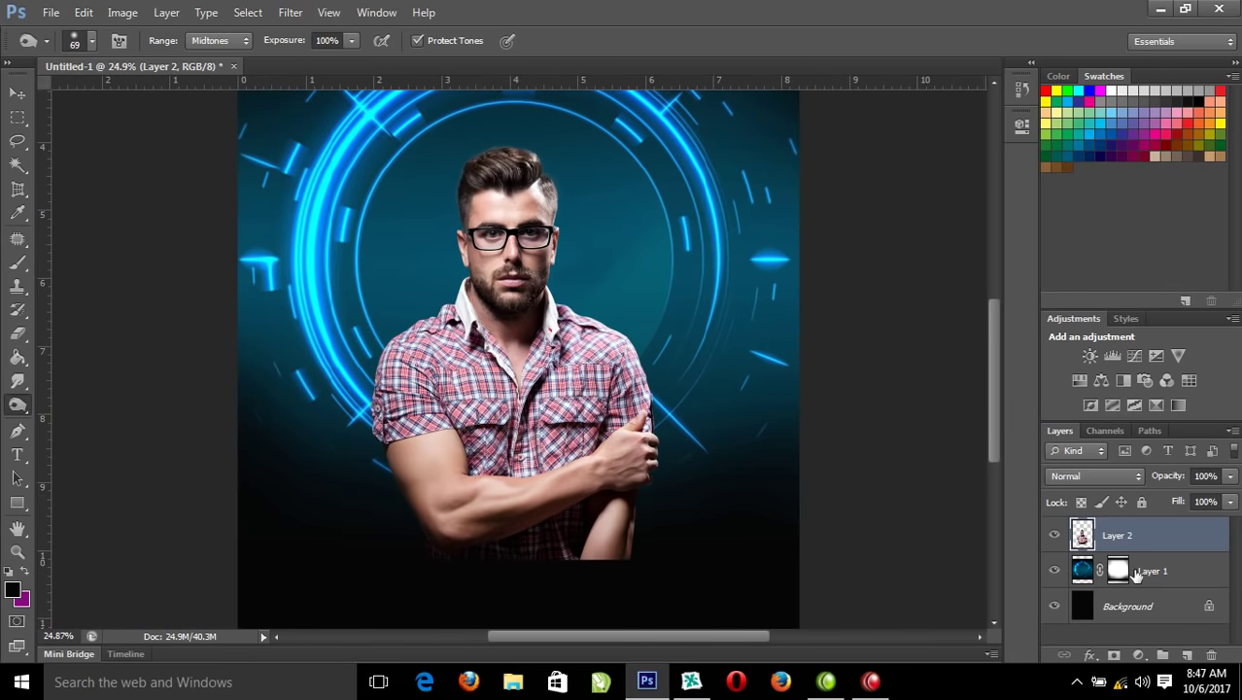
key(ctrl+j)
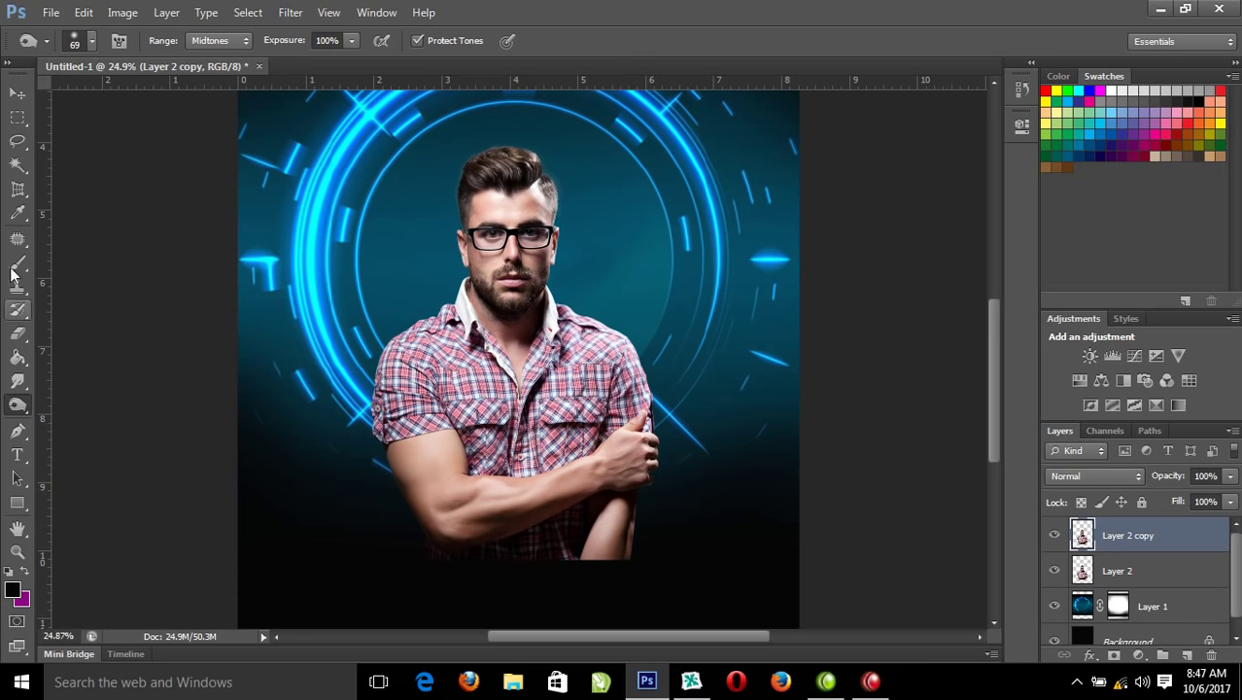
click(18, 214)
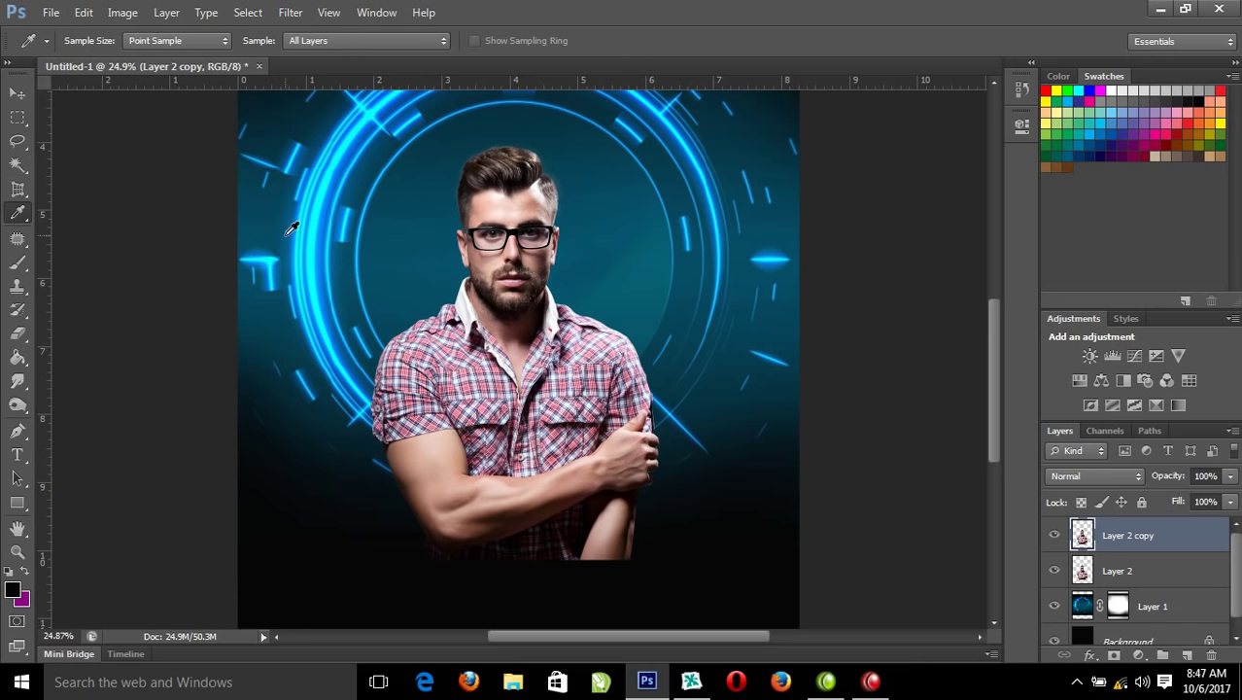
click(327, 226)
key(alt+shift+BackSpace)
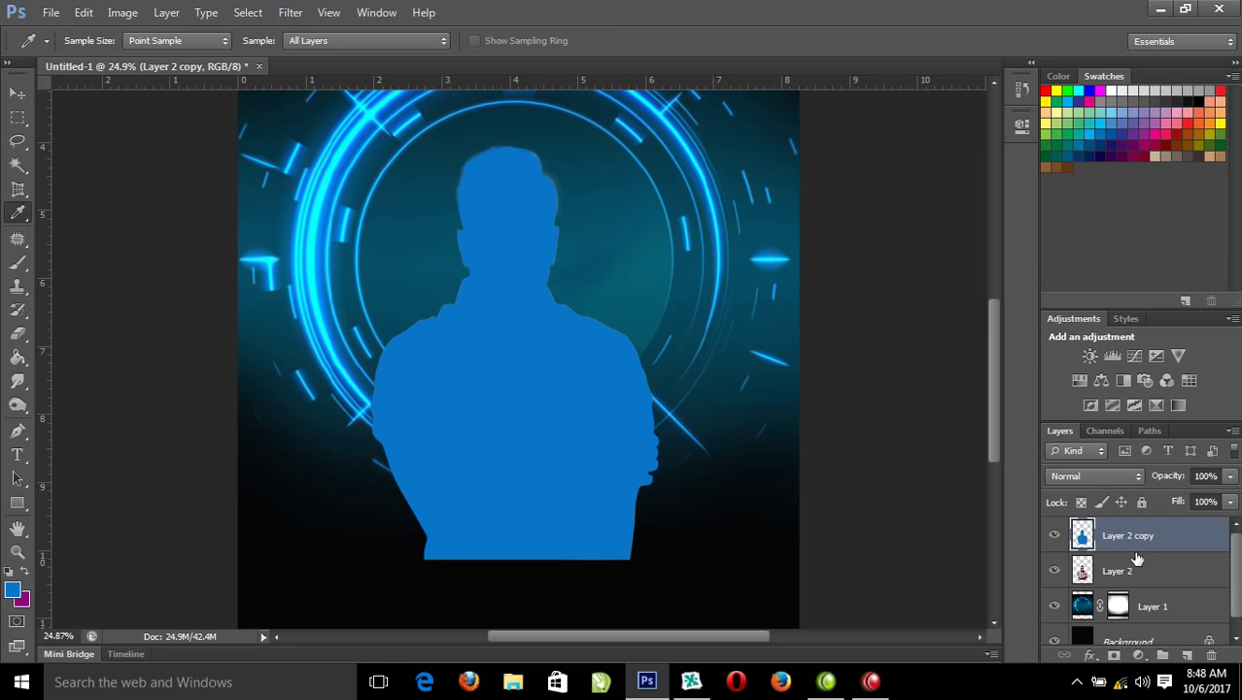
Set the blend mode of the blue Layer 2 copy to Color
click(1133, 476)
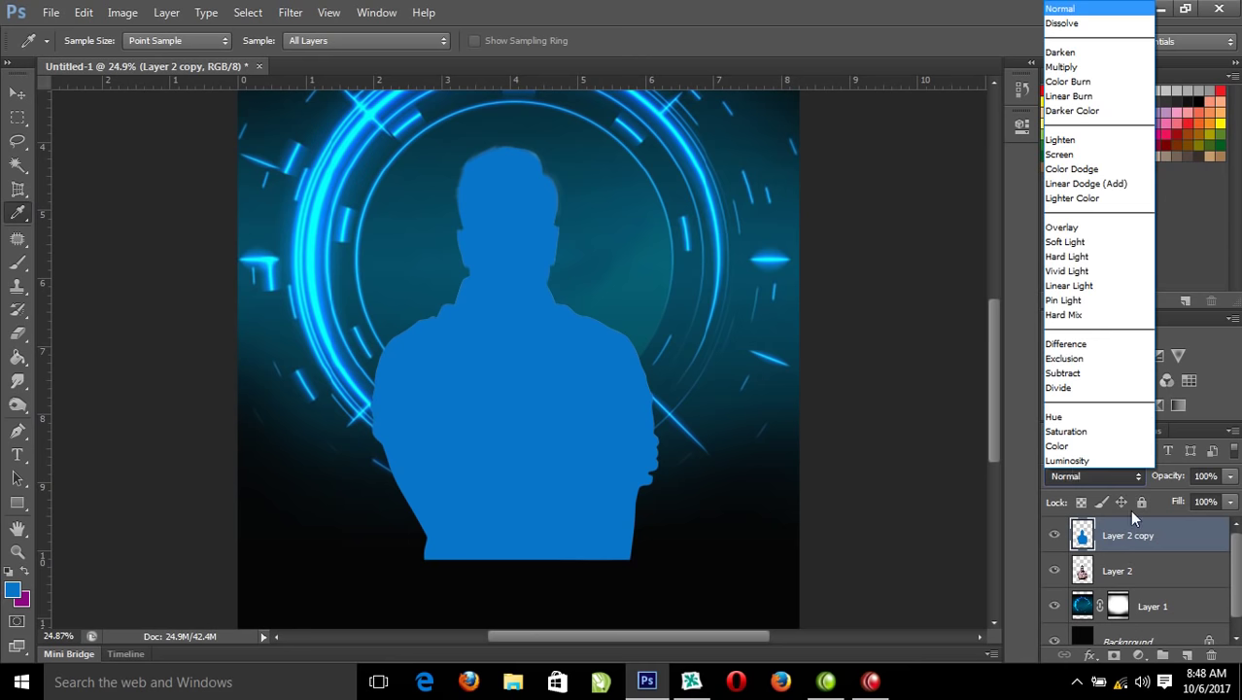
click(1063, 446)
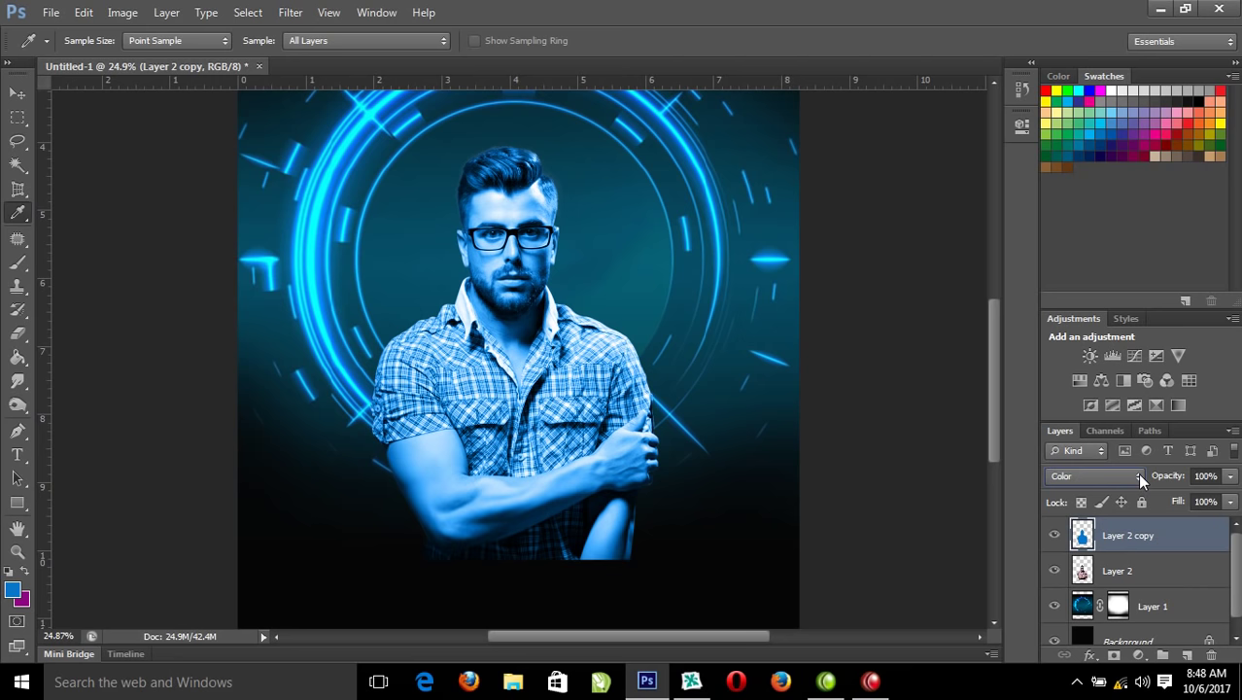
right_click(566, 216)
click(588, 229)
drag(378, 211, 777, 563)
drag(444, 222, 744, 522)
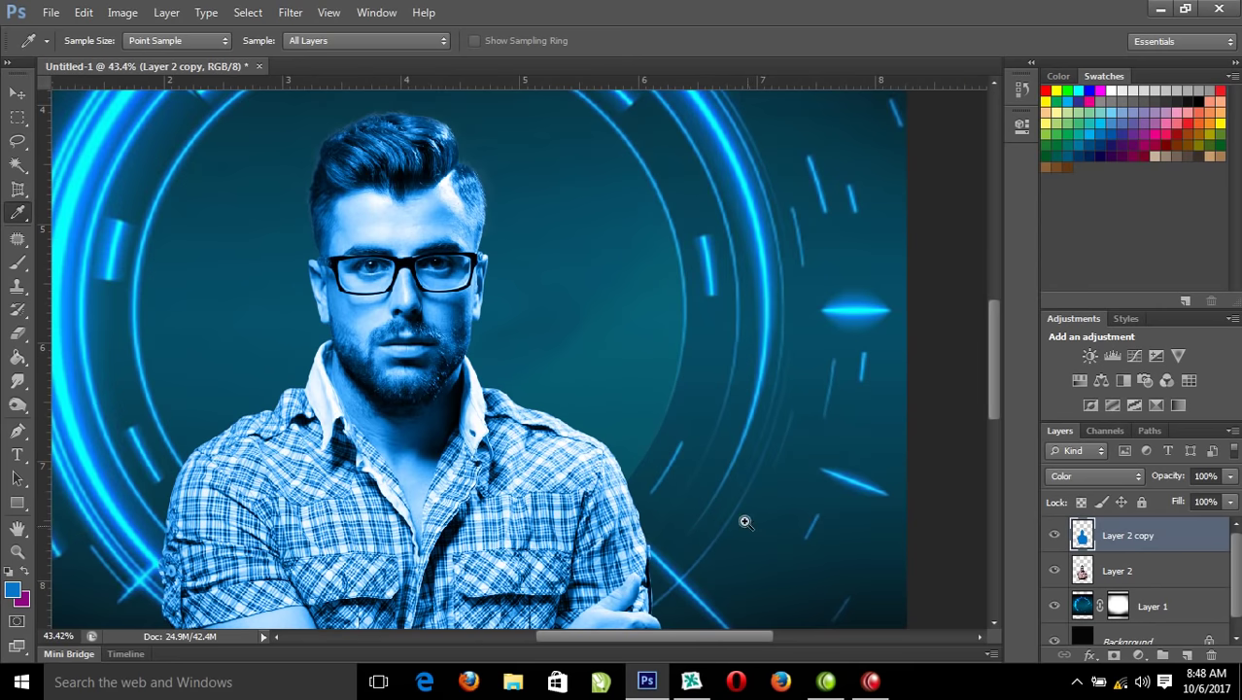
Duplicate Layer 2 copy, fill the duplicate's silhouette with near-white fdfdfd and set its blend mode to Normal
right_click(446, 300)
click(544, 312)
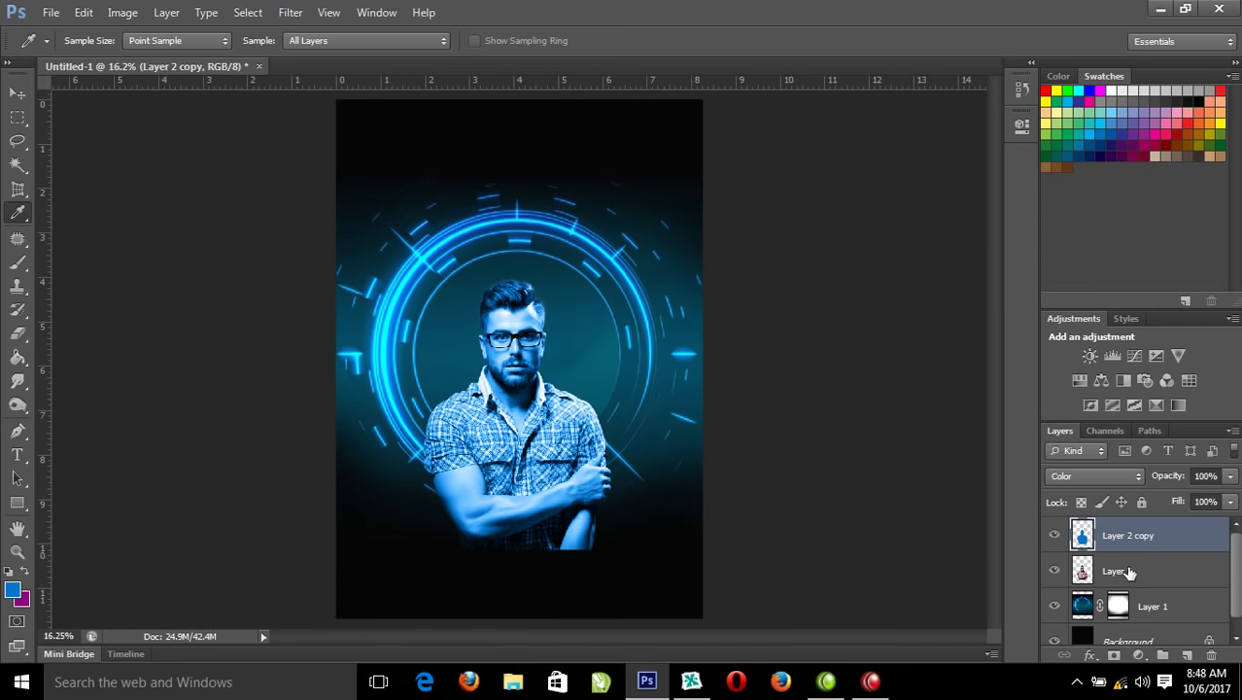
key(ctrl+j)
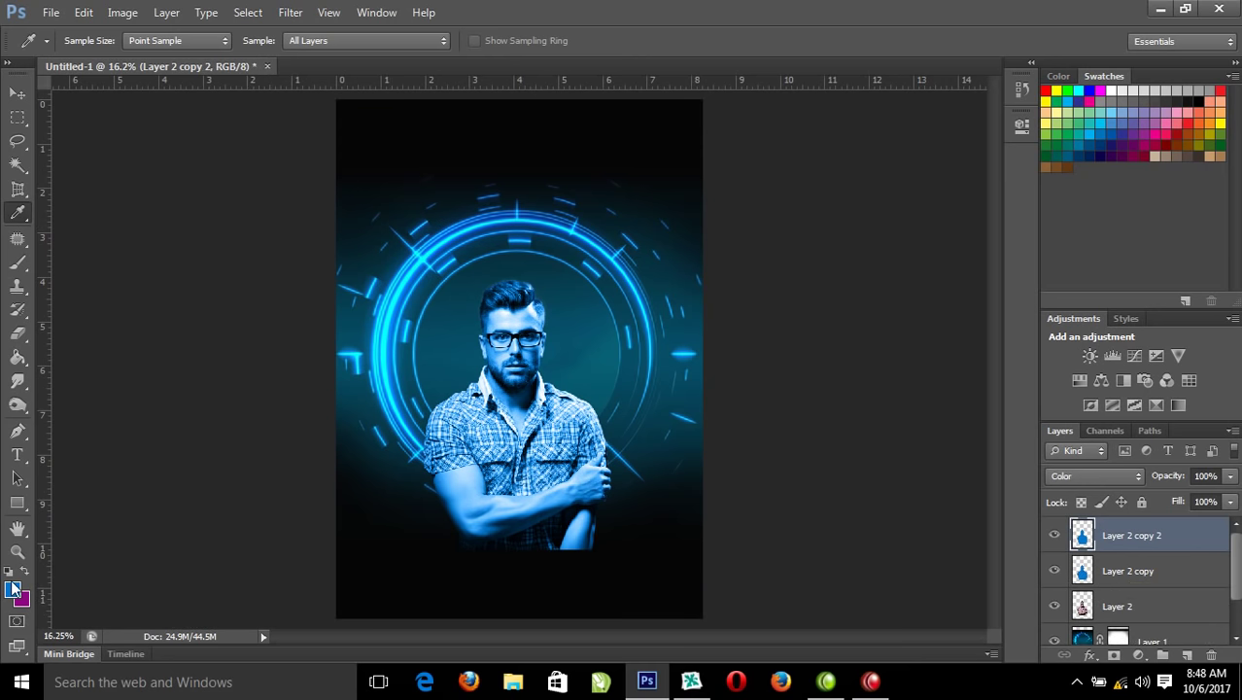
click(14, 590)
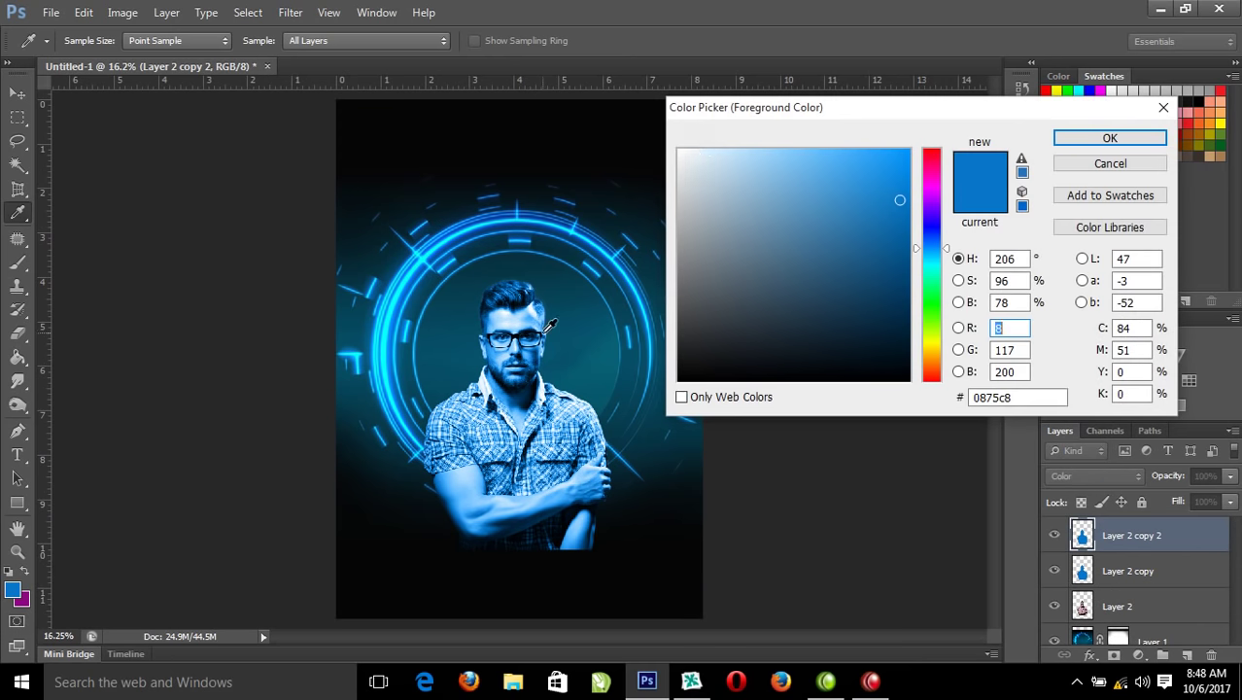
click(679, 153)
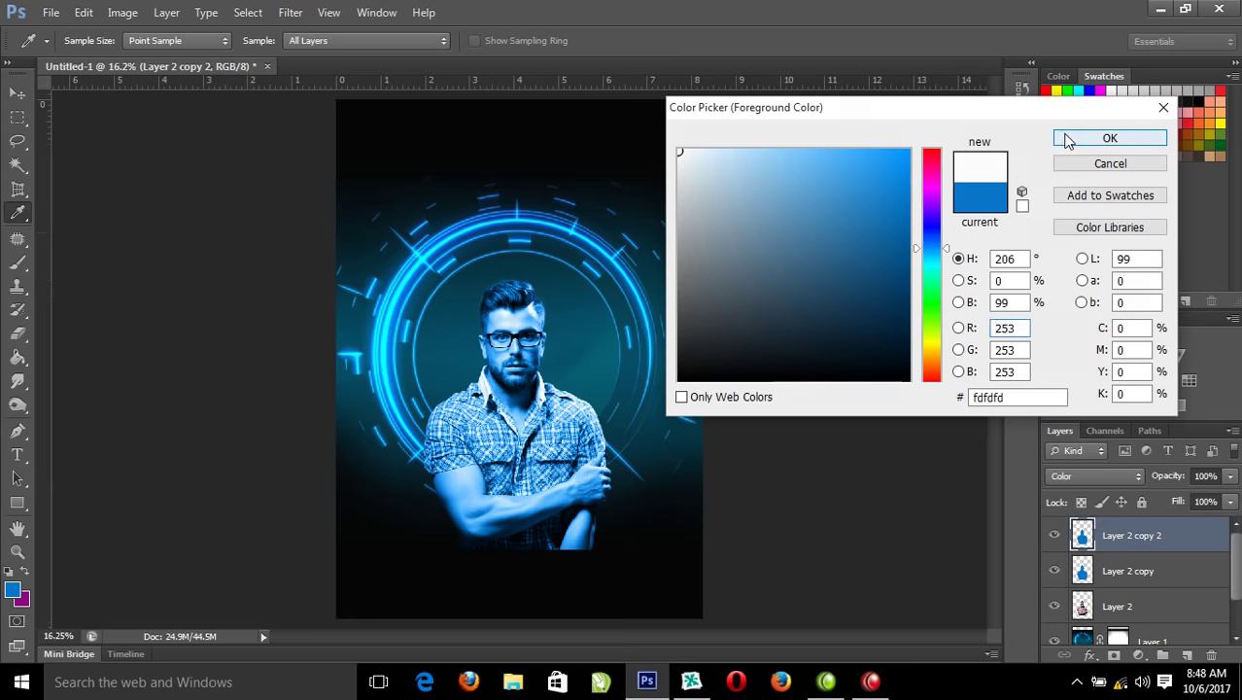
click(1065, 138)
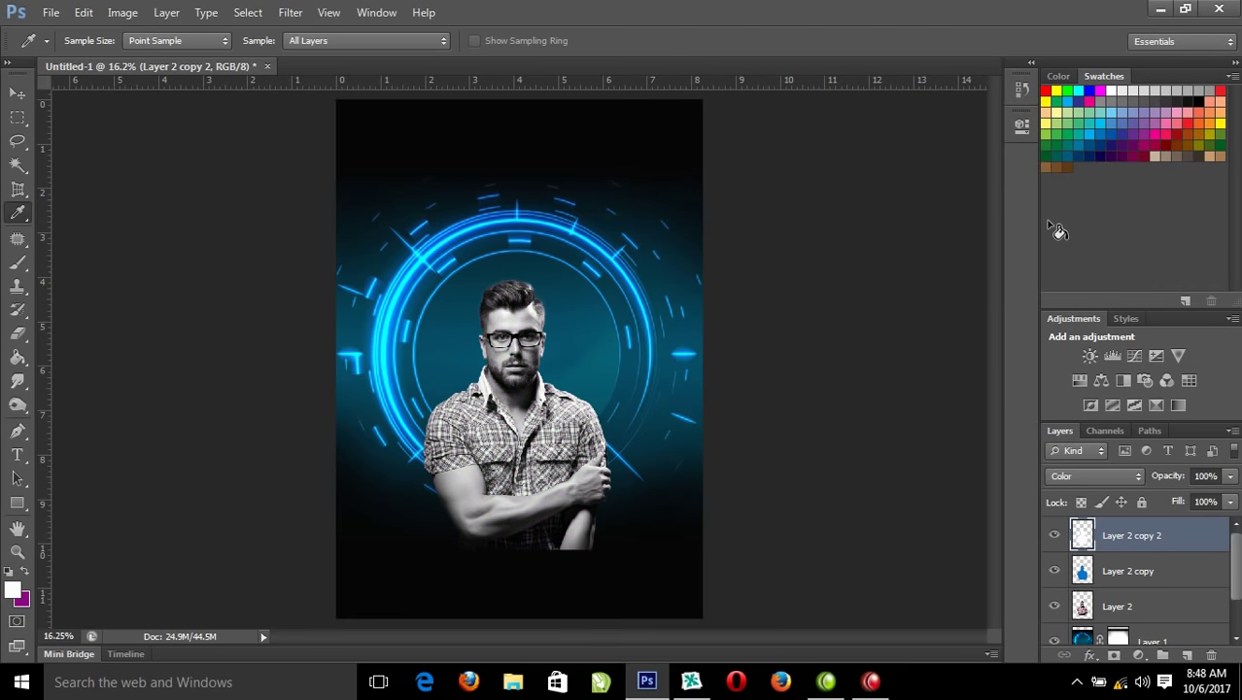
click(1096, 475)
click(1061, 13)
In the blending options of Layer 2 copy 2, split the Blend If underlying layer's black slider to 0 / 250
double_click(1181, 538)
key(h)
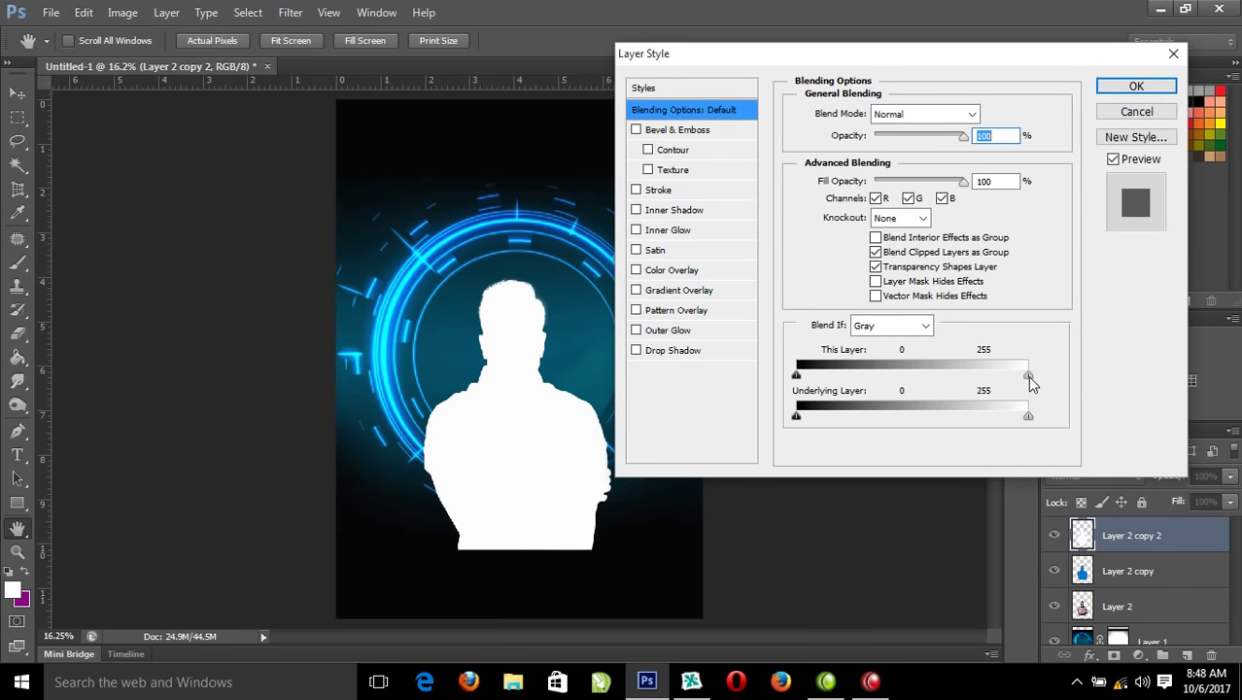
drag(1029, 382, 972, 381)
drag(879, 375, 1030, 418)
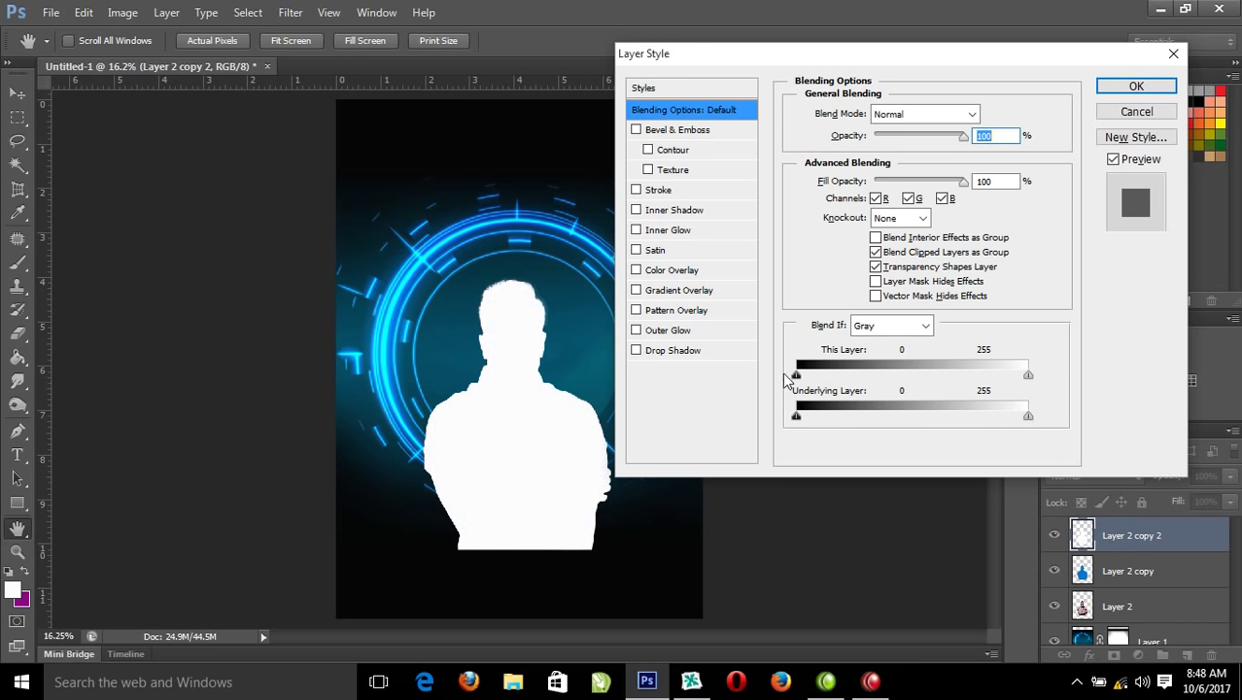
drag(796, 375, 1027, 433)
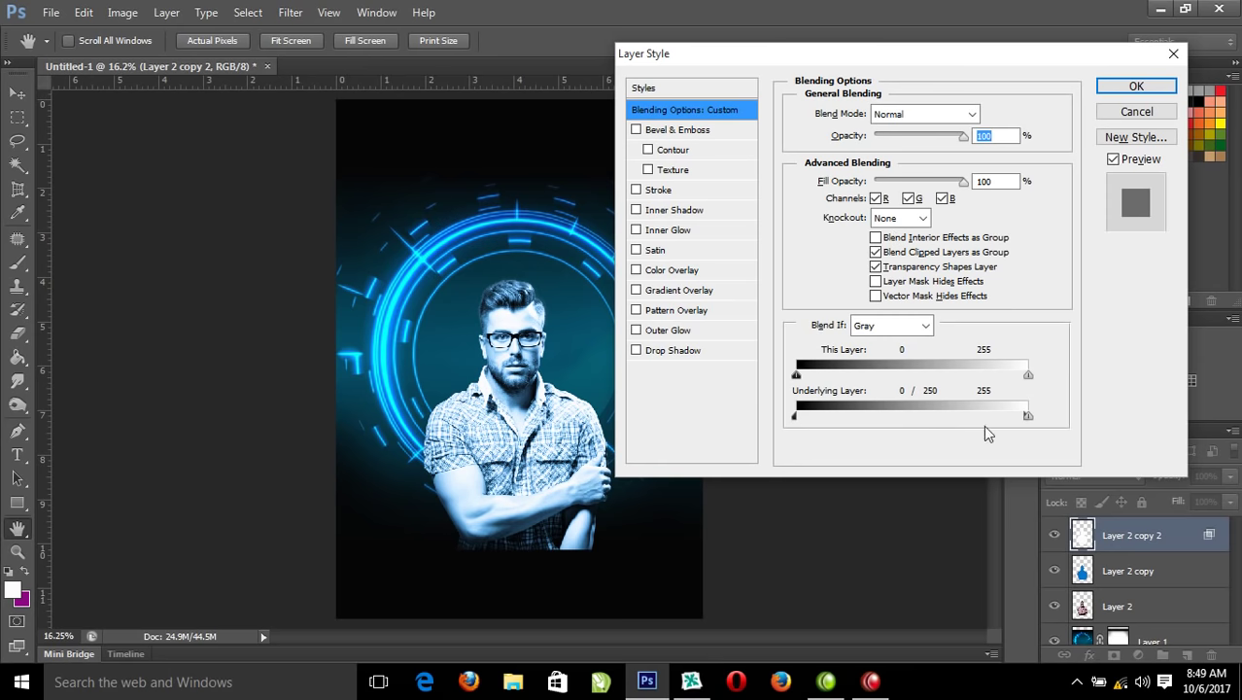
mouse_move(1027, 375)
mouse_down()
mouse_move(1001, 381)
mouse_move(1035, 381)
mouse_up()
click(1136, 85)
Lower the opacity of the white Layer 2 copy 2 to 38%
drag(350, 236, 594, 445)
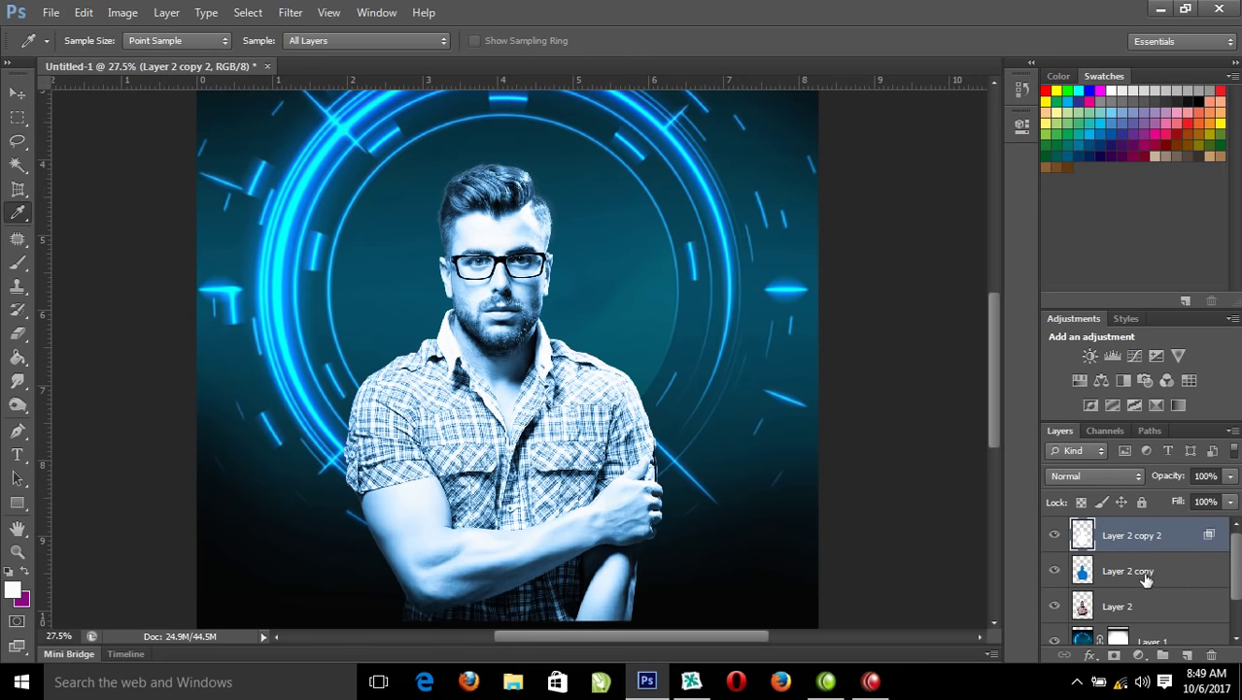
right_click(571, 260)
click(636, 267)
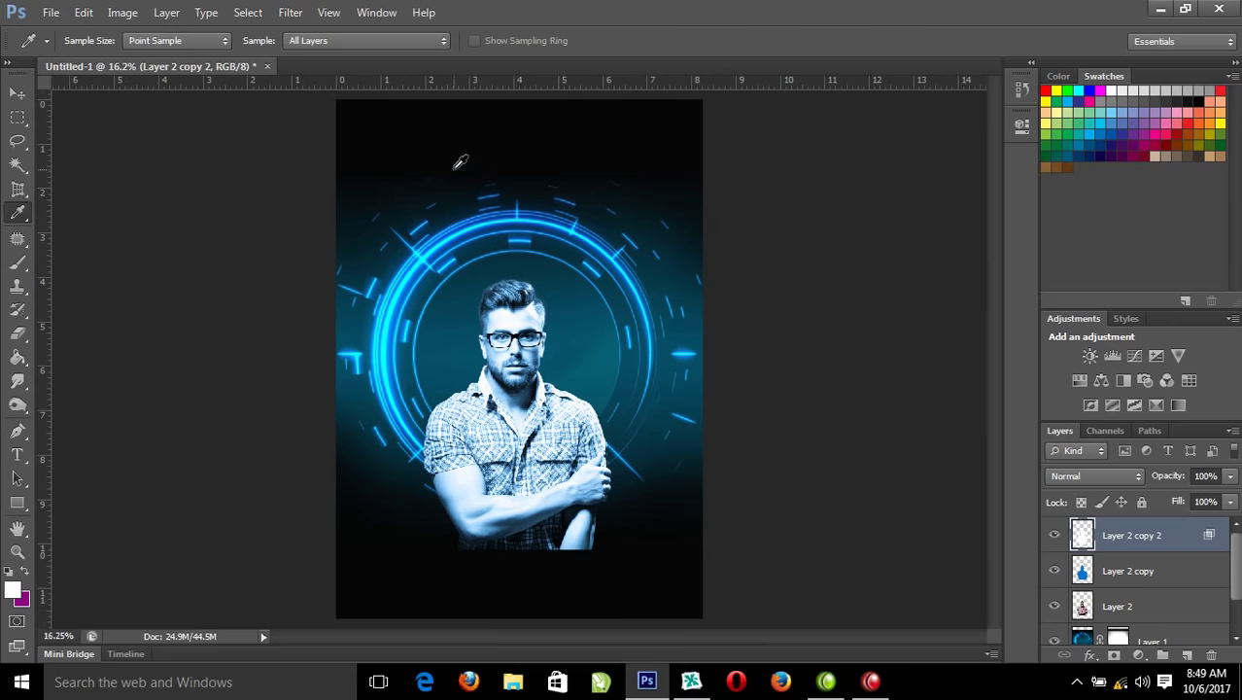
drag(276, 173, 827, 404)
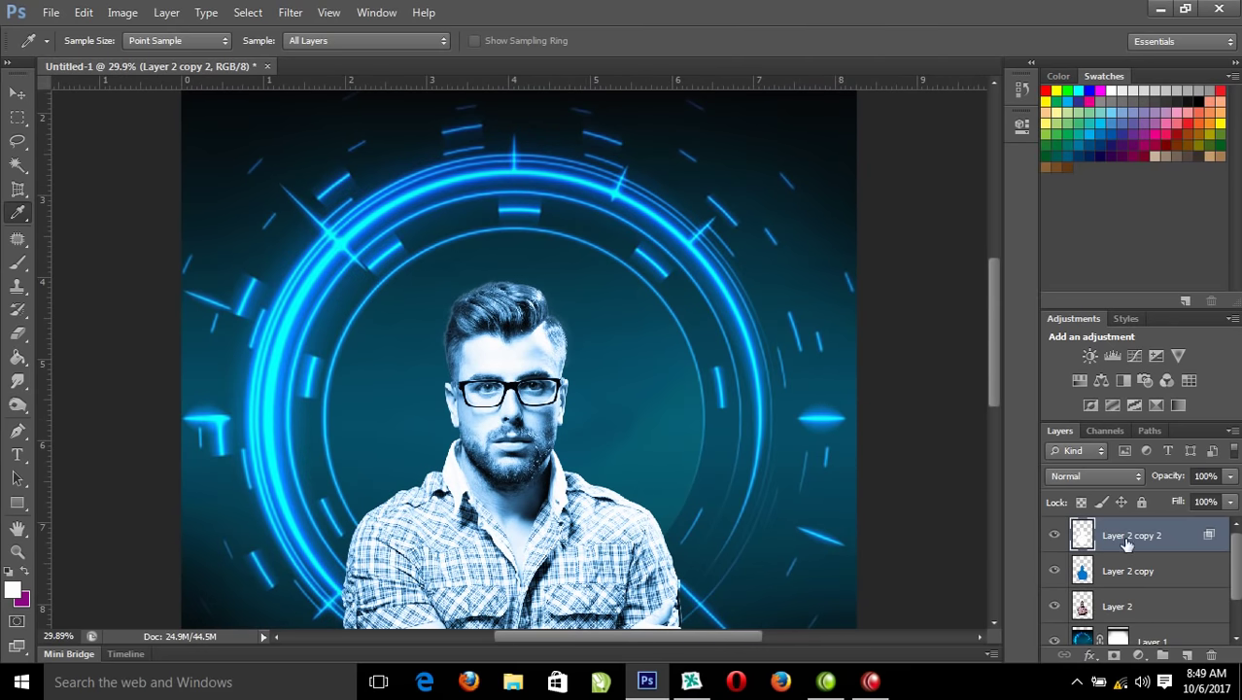
click(1230, 476)
drag(1228, 497, 1184, 496)
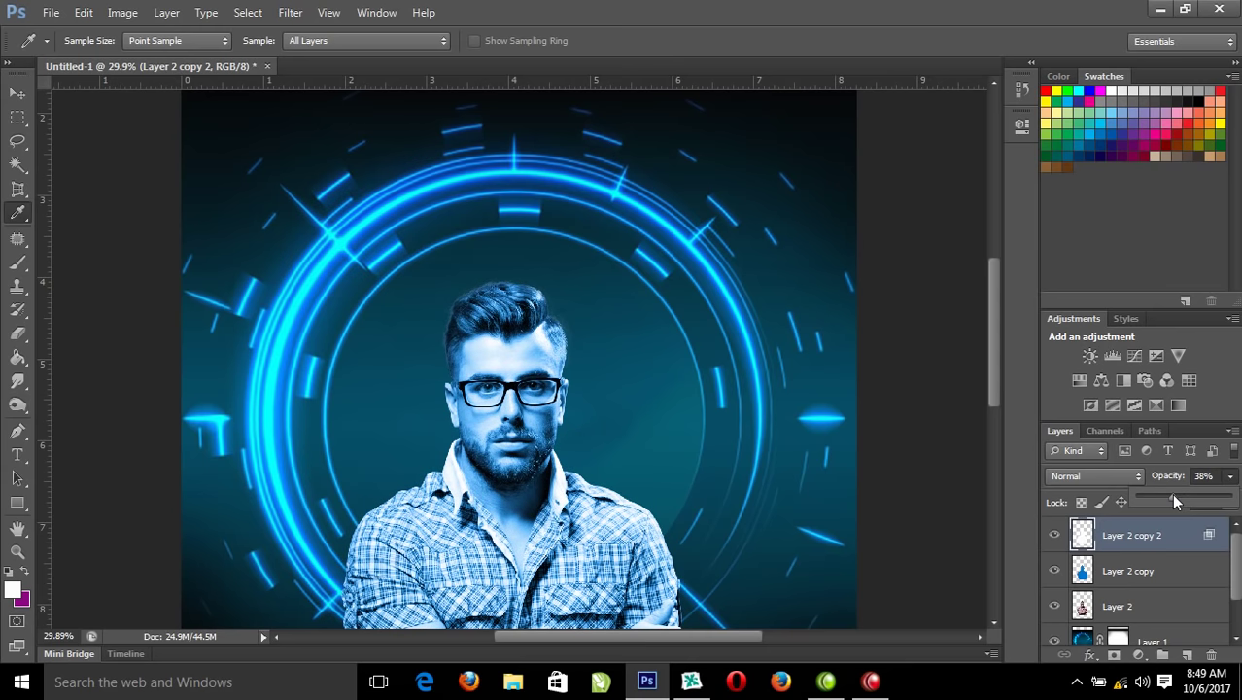
right_click(610, 391)
click(665, 400)
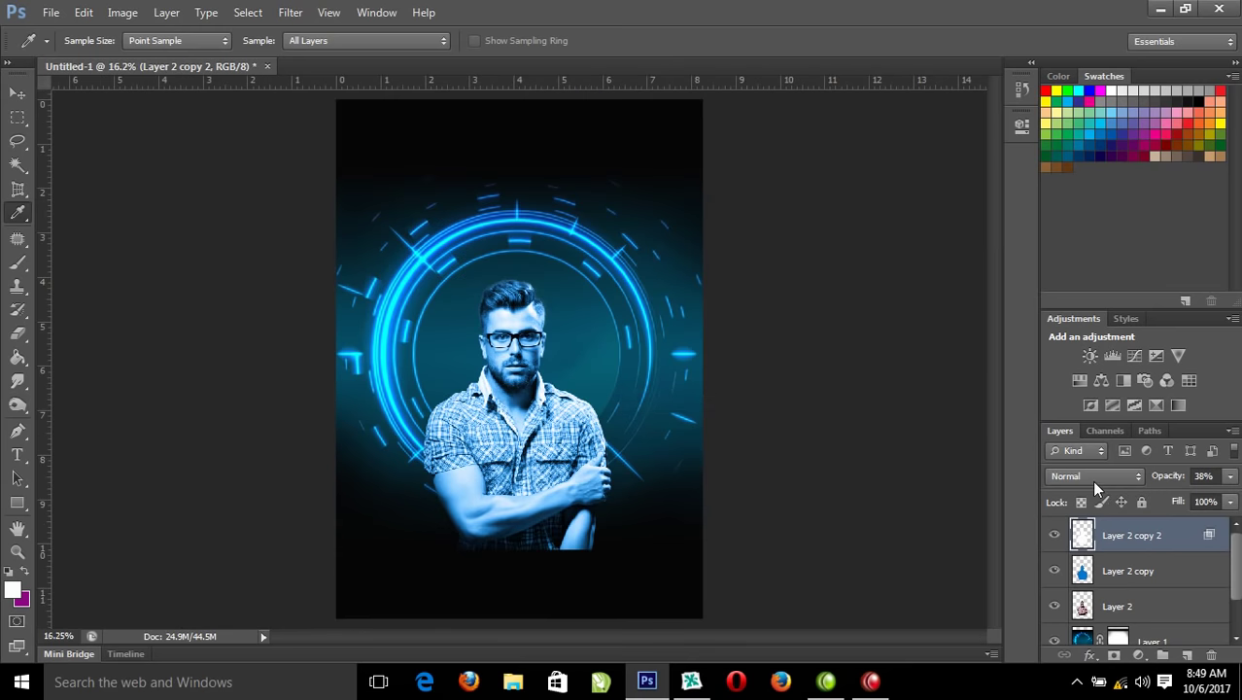
Merge Layer 2 copy 2, Layer 2 copy and Layer 2 into a single layer
click(1055, 535)
click(1055, 536)
shift+click(1143, 588)
shift+click(1135, 605)
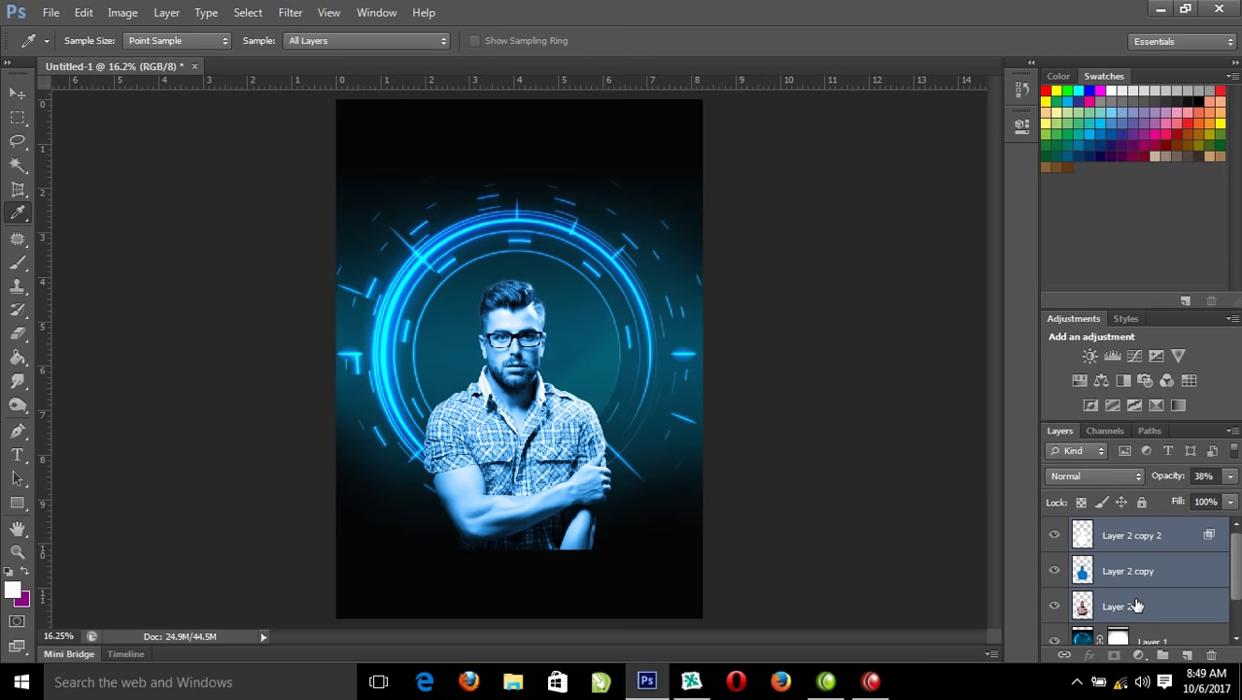
key(ctrl+e)
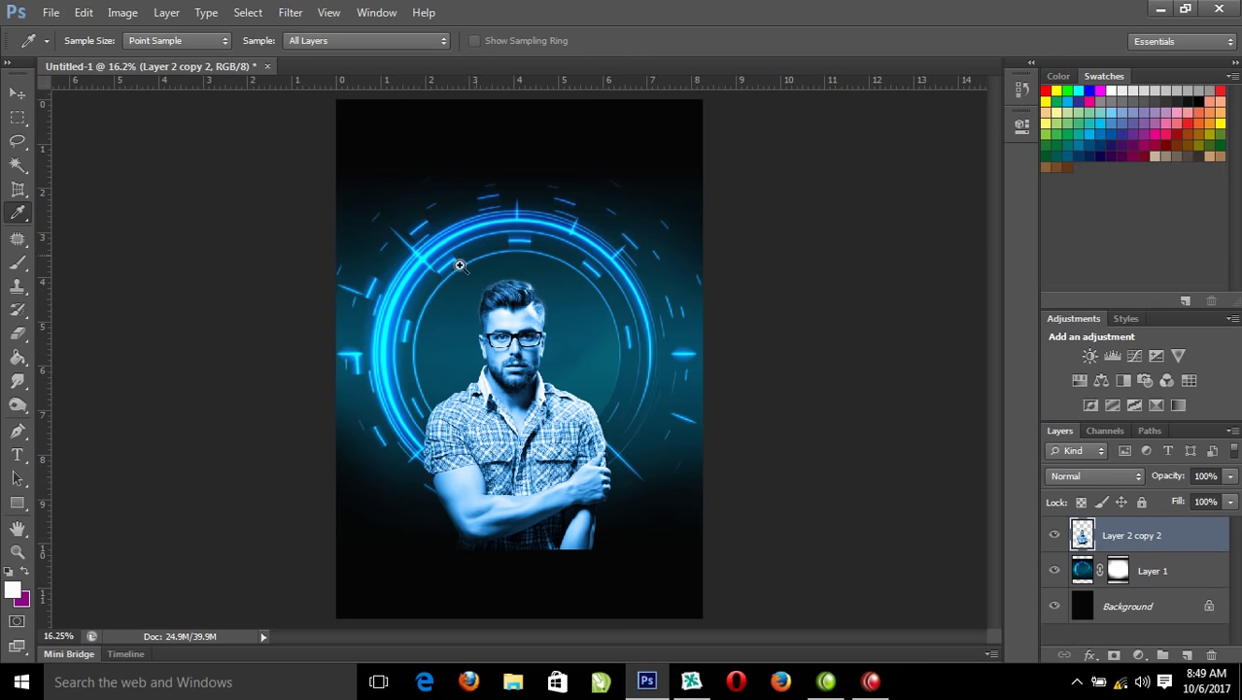
Try to refine the merged man's selection by brushing along the hair edge in Refine Edge, output to a selection
drag(311, 172, 732, 366)
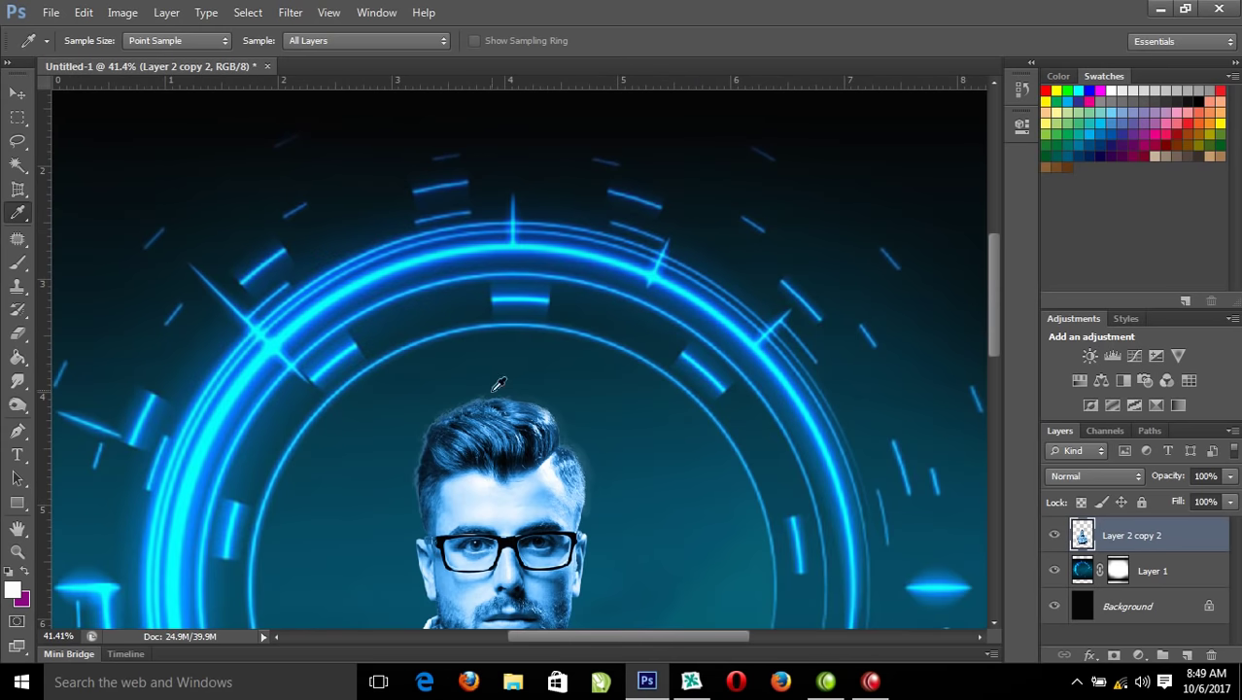
drag(316, 291, 782, 579)
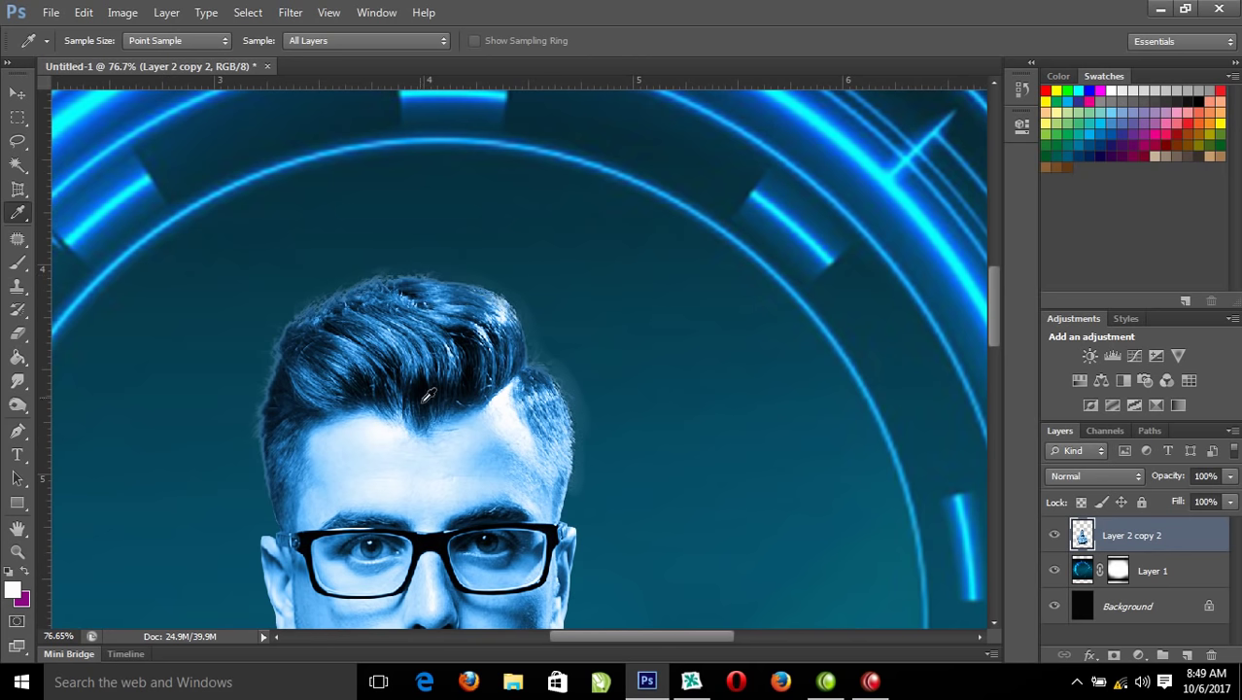
ctrl+click(1082, 537)
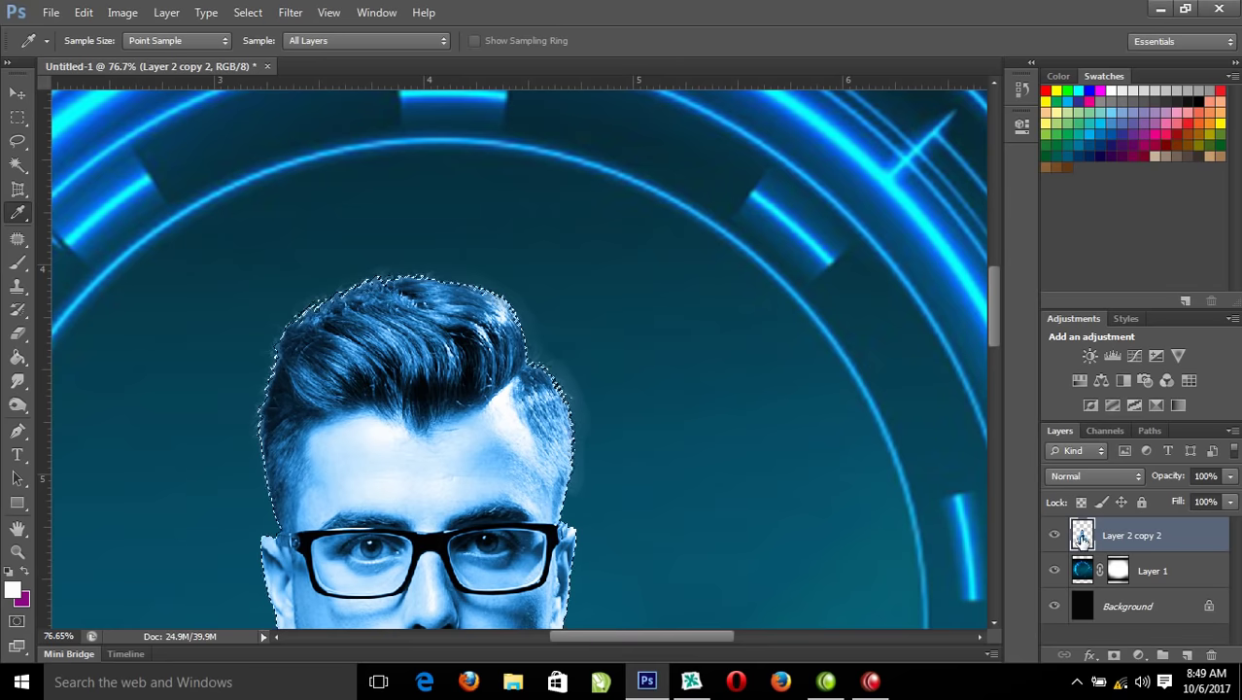
drag(201, 236, 649, 537)
click(248, 12)
click(277, 195)
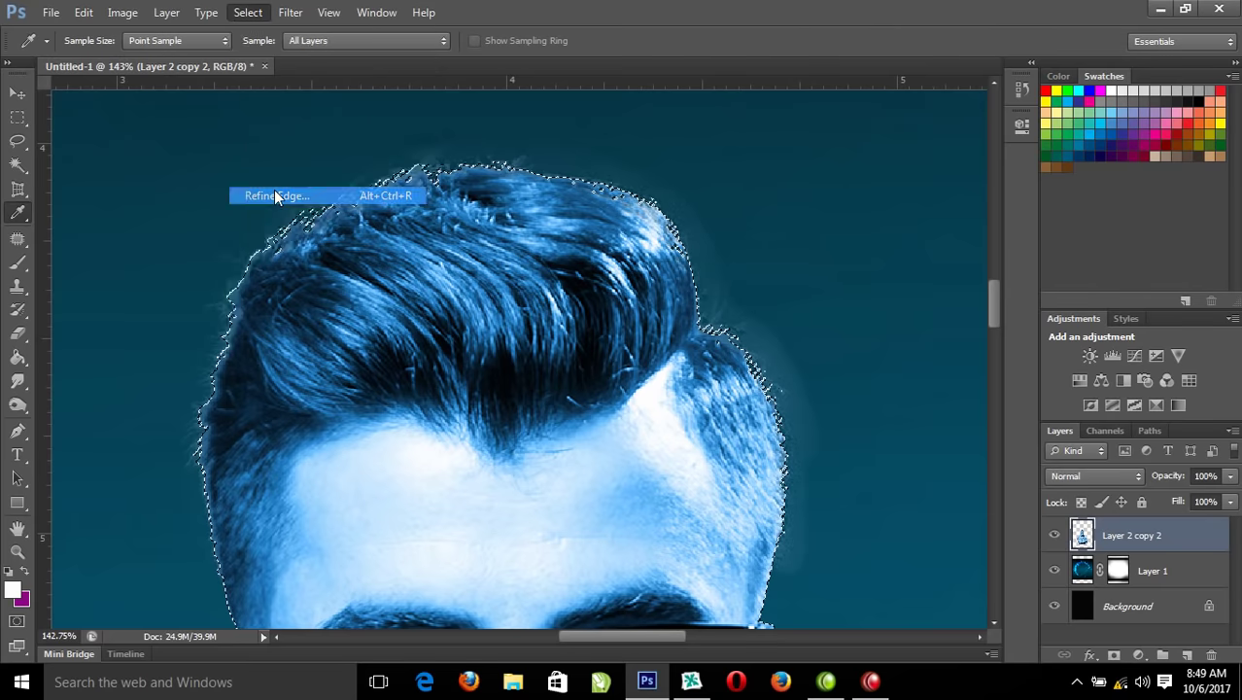
drag(324, 183, 237, 274)
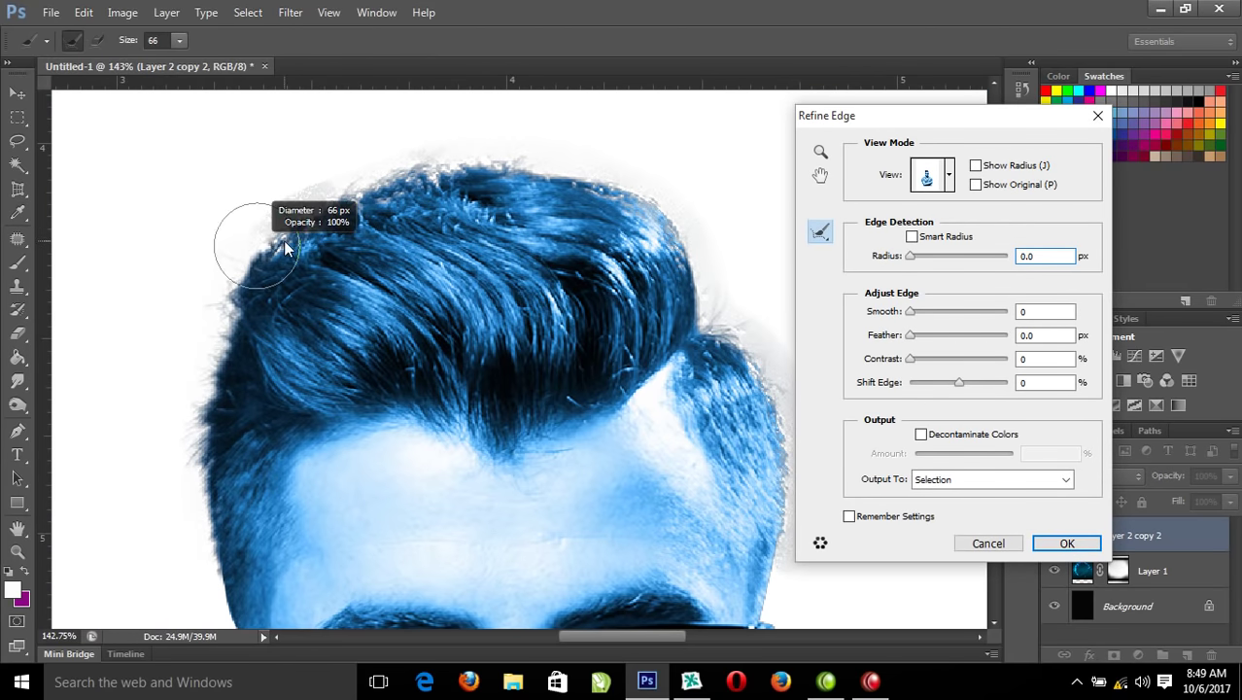
mouse_move(274, 204)
mouse_down()
mouse_move(163, 418)
mouse_move(161, 483)
mouse_up()
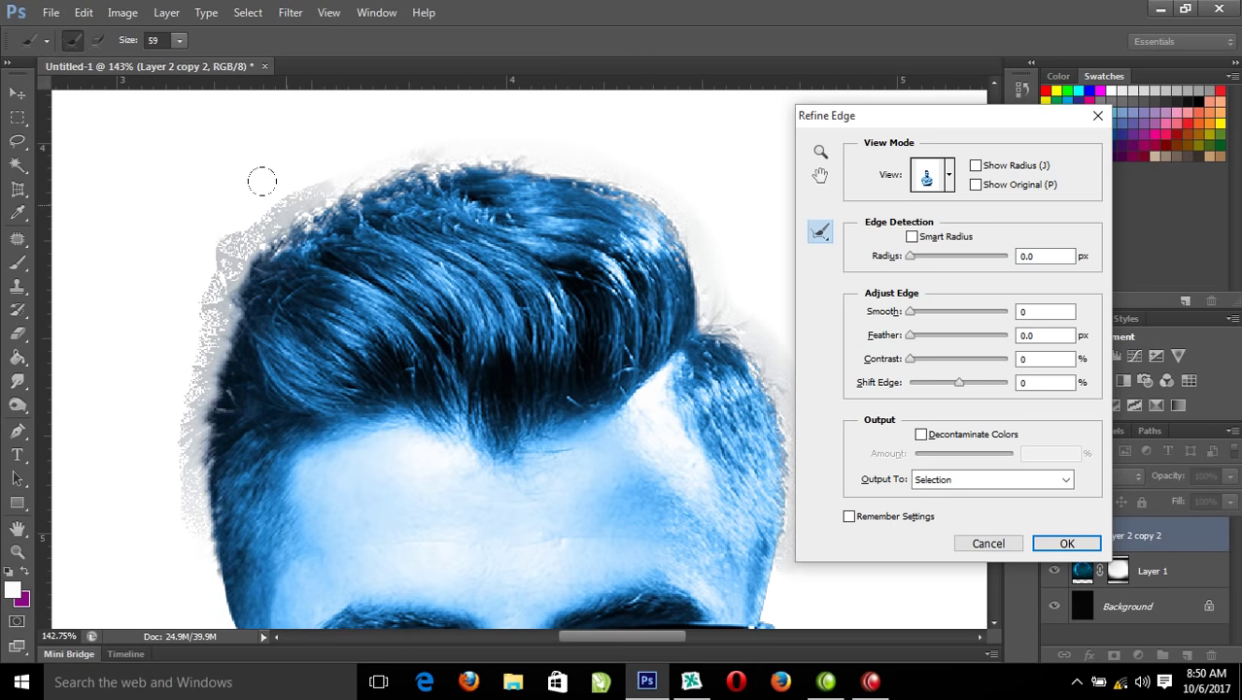
mouse_move(274, 177)
mouse_down()
mouse_move(451, 135)
mouse_move(527, 144)
mouse_move(638, 173)
mouse_move(682, 214)
mouse_move(739, 301)
mouse_up()
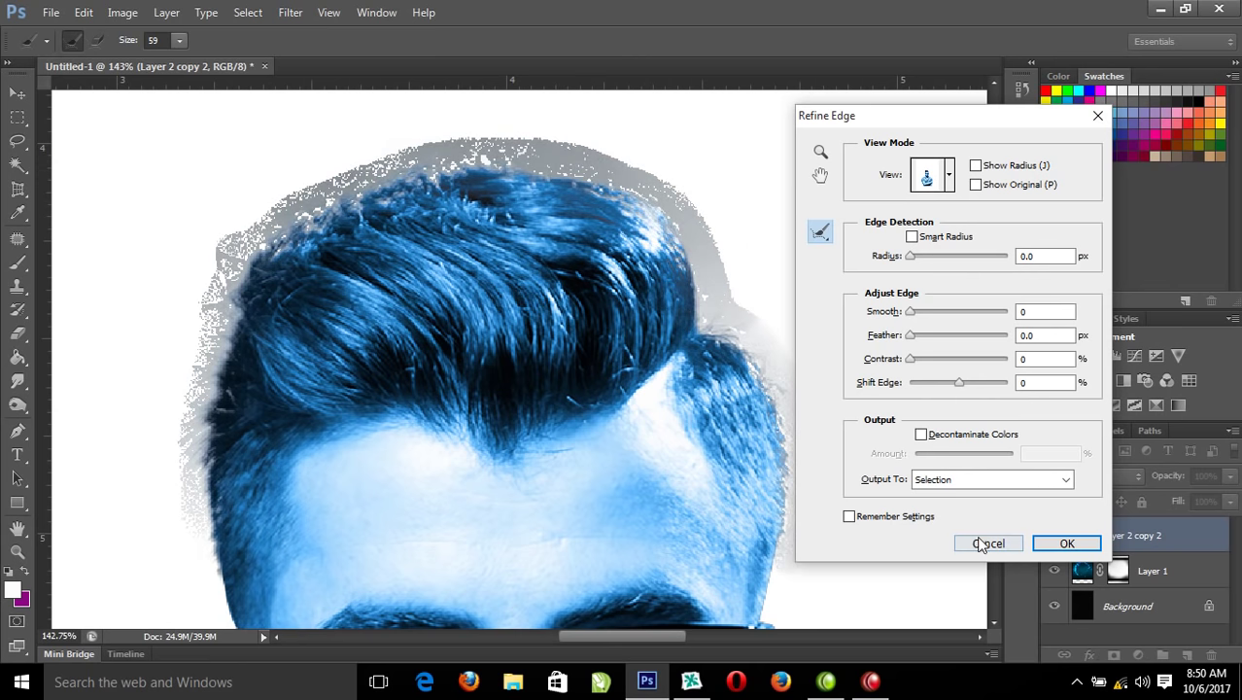
click(1065, 543)
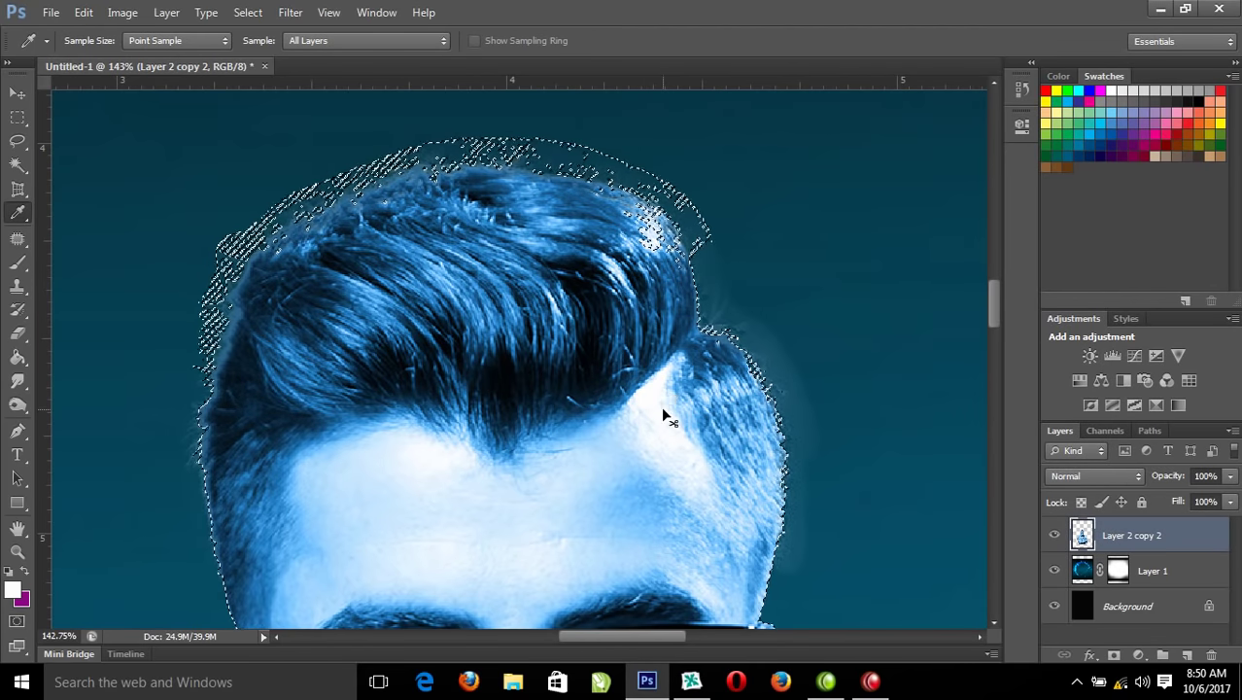
Try the refined selection as a new layer with Layer 2 copy 2 hidden, and undo it
key(ctrl+j)
click(1055, 572)
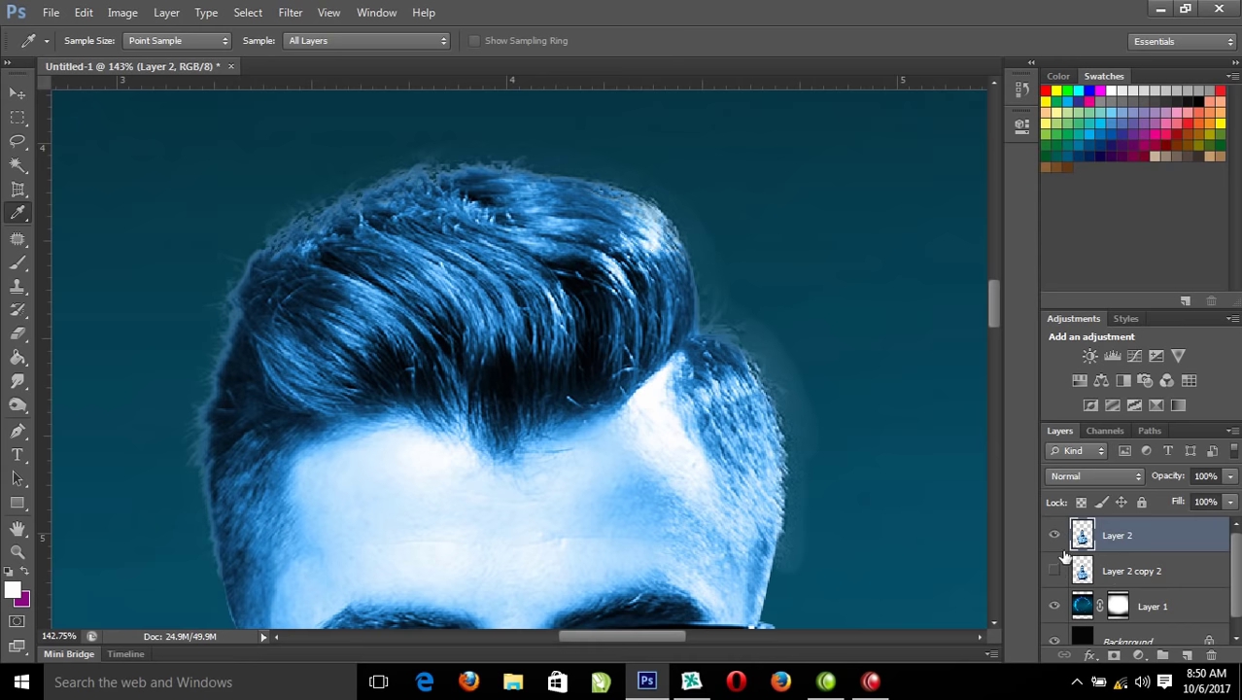
key(ctrl+z)
key(ctrl+d)
Add a layer mask to Layer 2 copy 2 and paint out the hair's light fringe with a black 58 px brush at 47% opacity
right_click(576, 244)
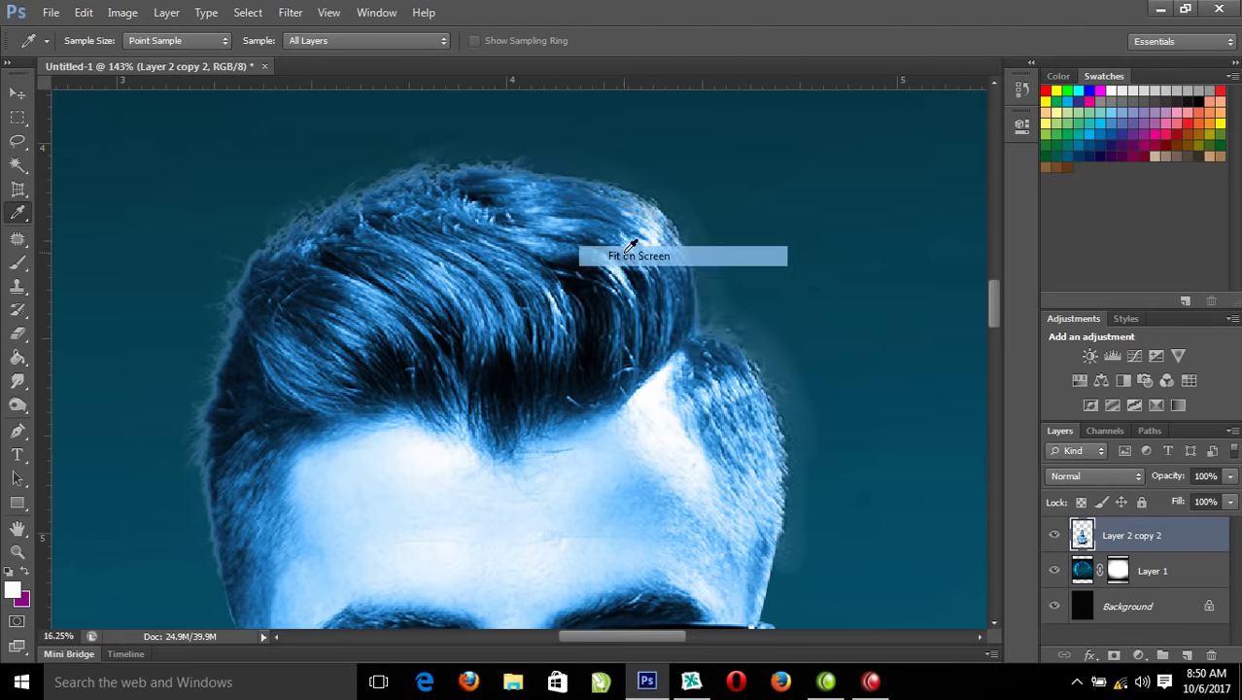
click(627, 258)
drag(354, 181, 712, 387)
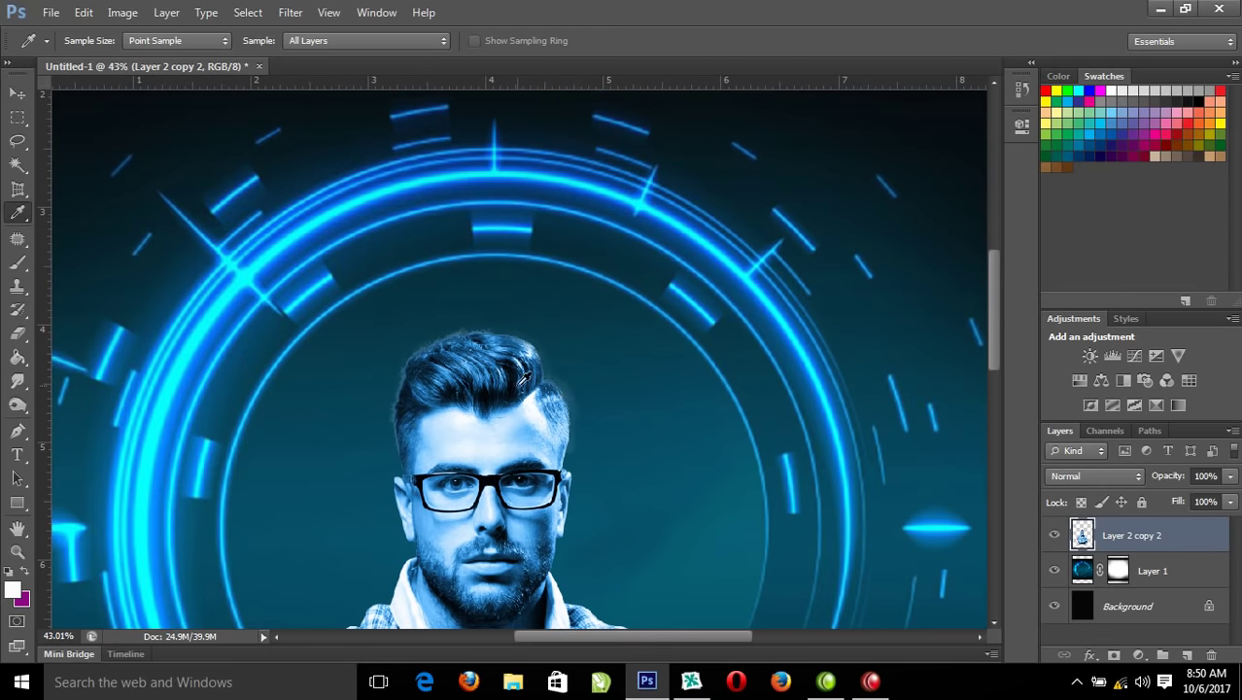
drag(355, 251, 802, 555)
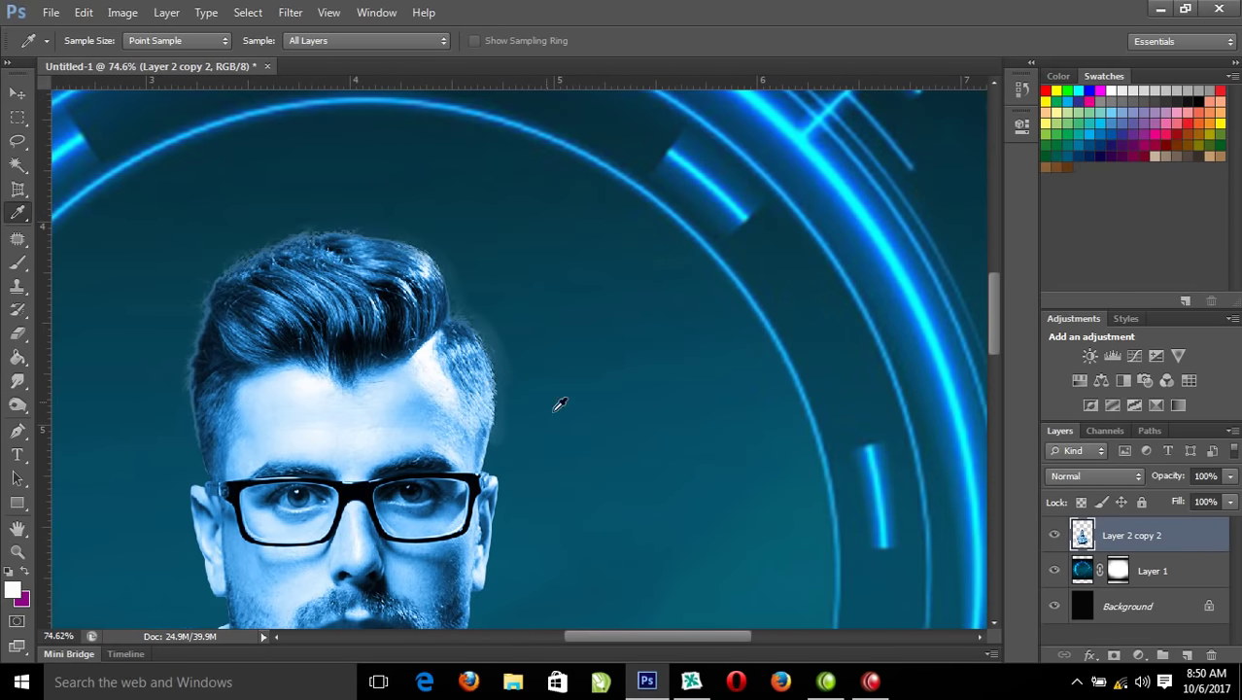
drag(153, 201, 610, 526)
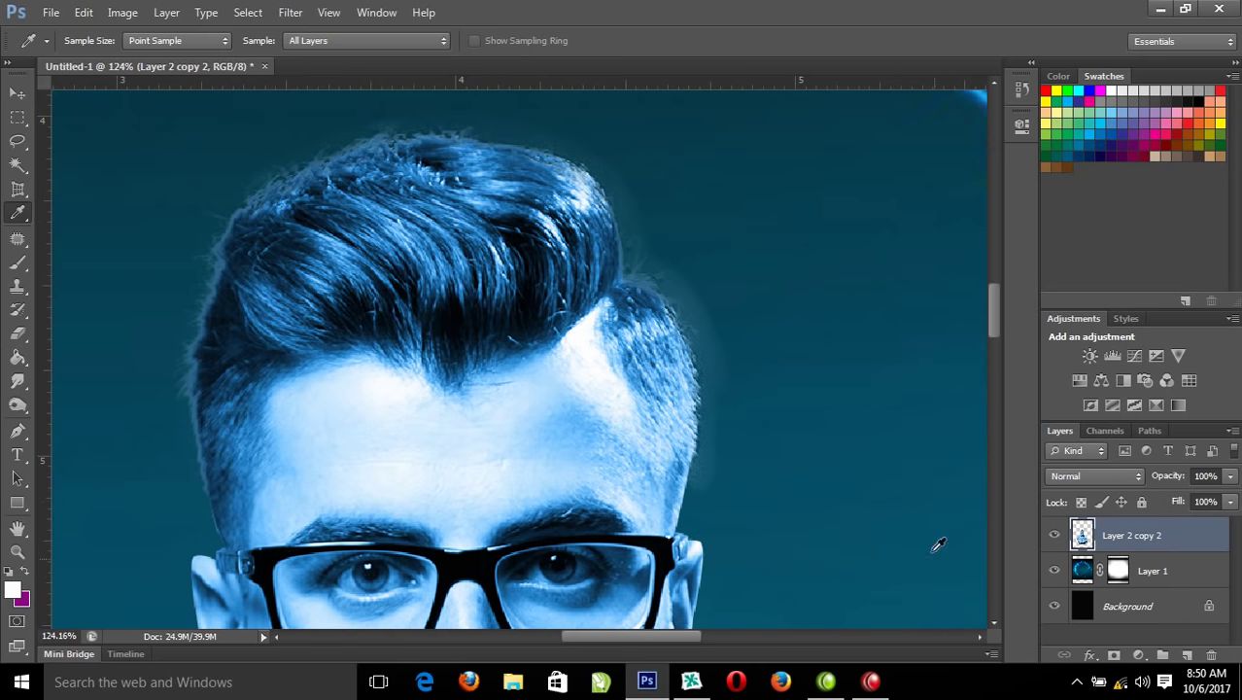
click(1113, 655)
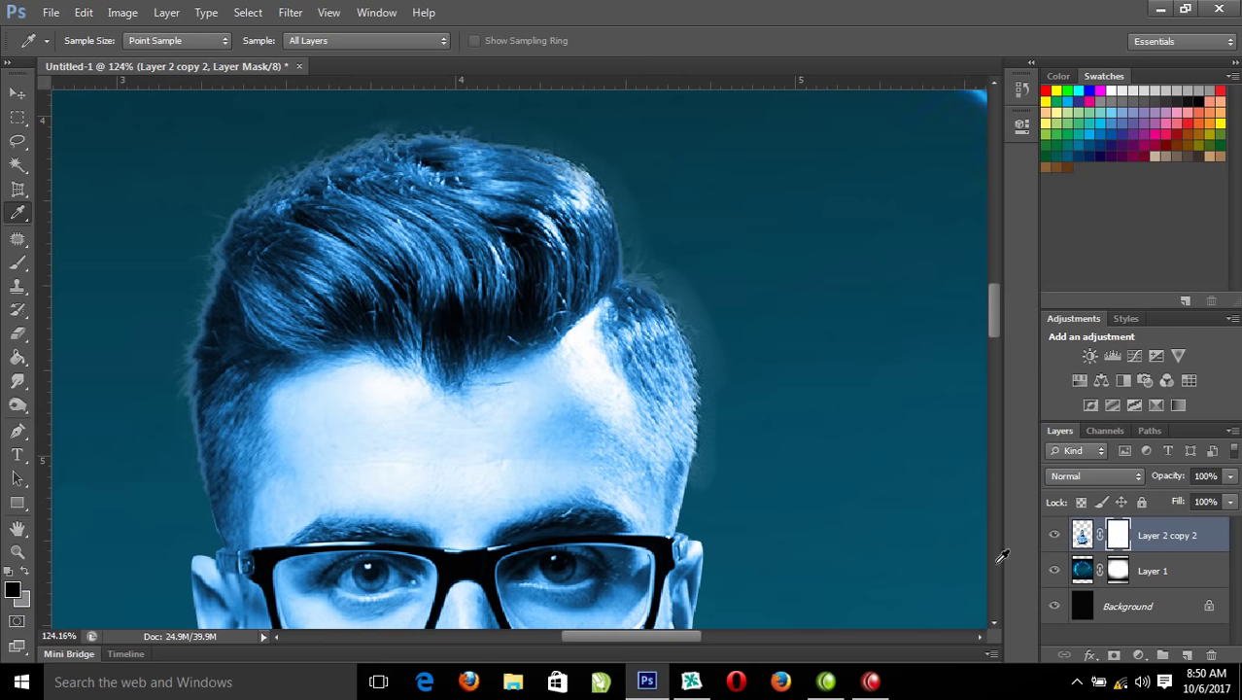
key(b)
drag(678, 307, 360, 314)
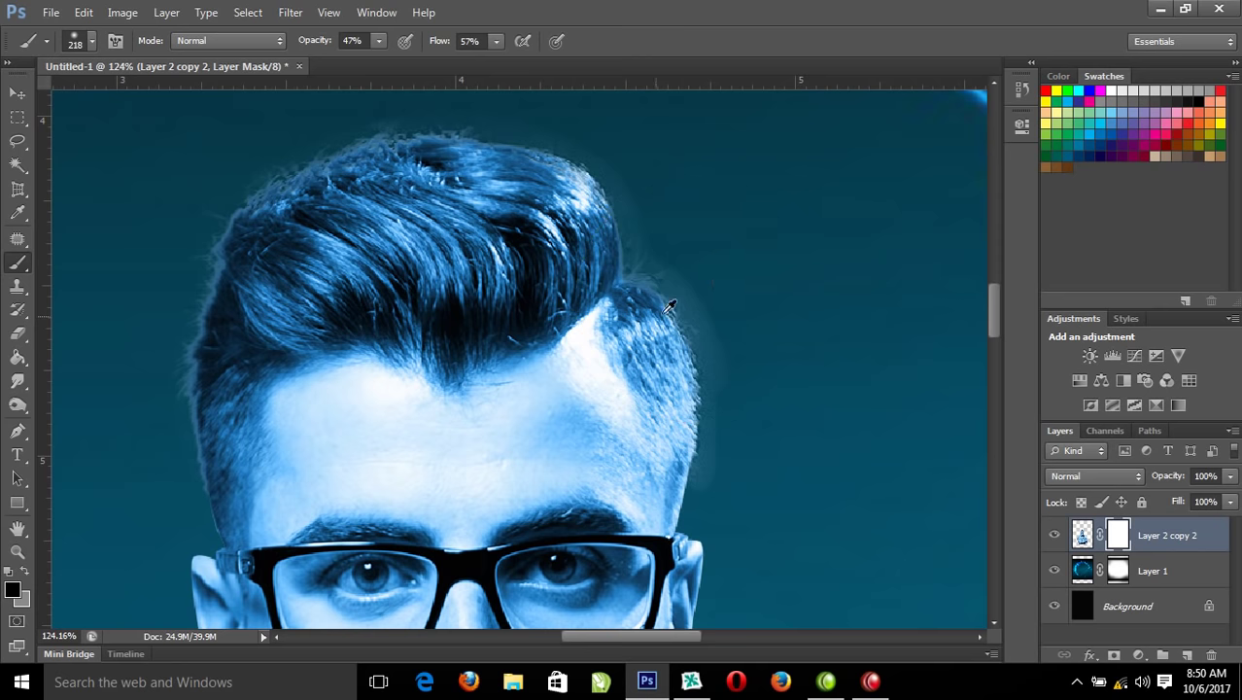
mouse_move(709, 307)
mouse_down()
mouse_move(597, 338)
mouse_move(619, 342)
mouse_up()
Create a new blank layer above Layer 2 copy 2 and merge the two layers
right_click(560, 210)
click(629, 223)
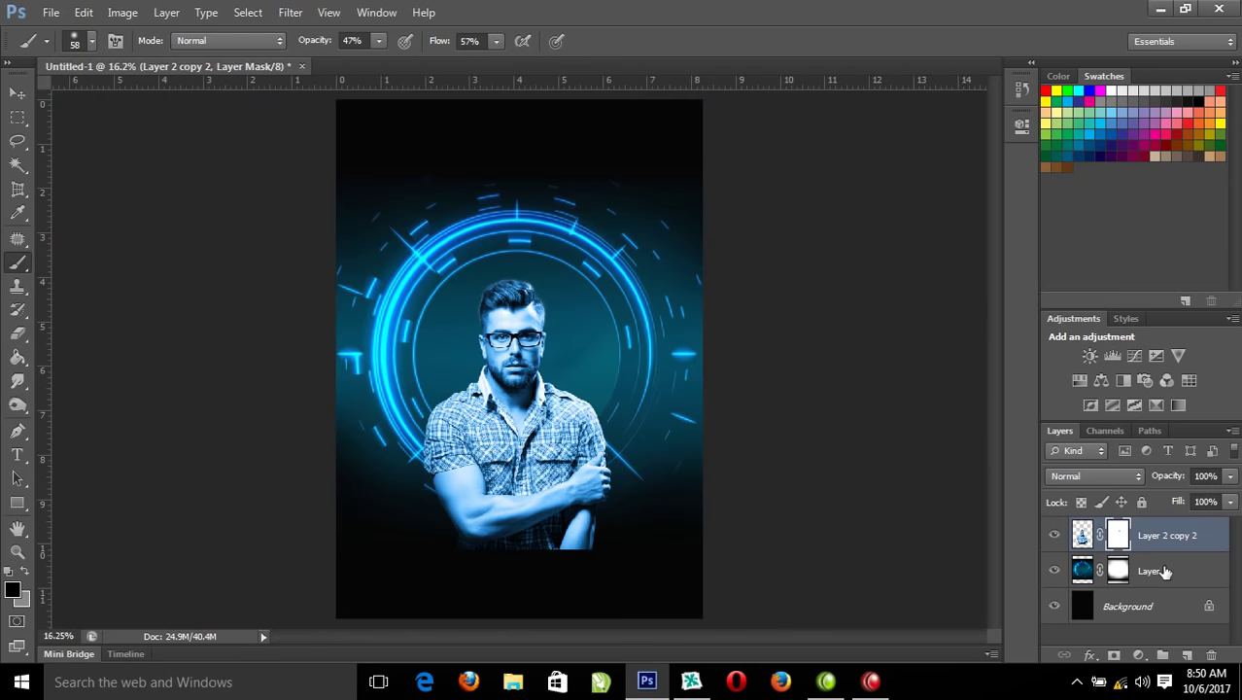
key(ctrl+shift+n)
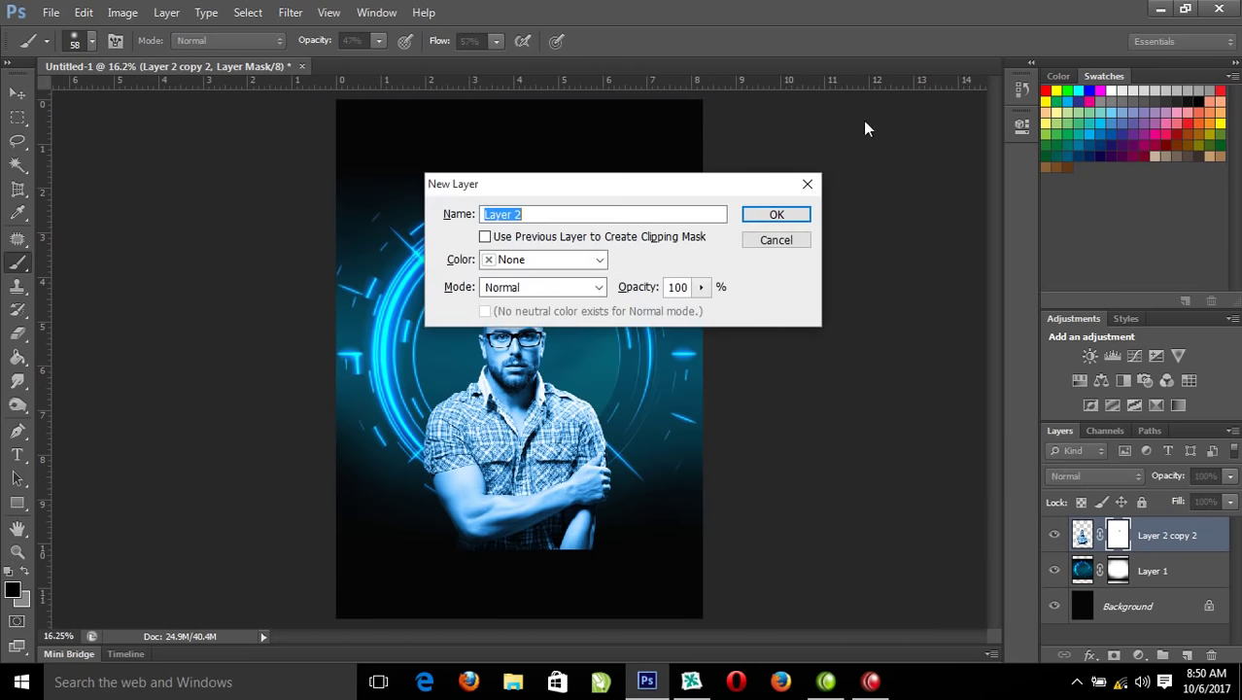
click(777, 214)
shift+click(1169, 580)
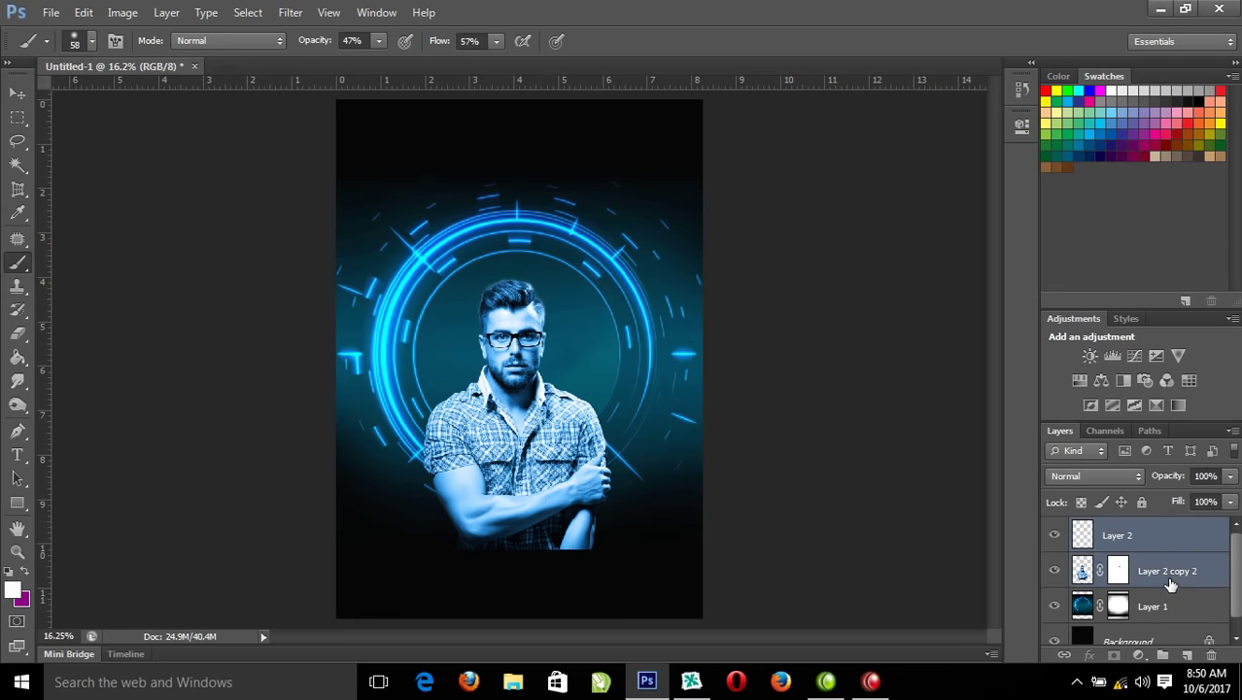
key(ctrl+e)
Switch to File Explorer, open Local Disk (G:), and preview the 134 image
drag(501, 159, 805, 515)
click(513, 682)
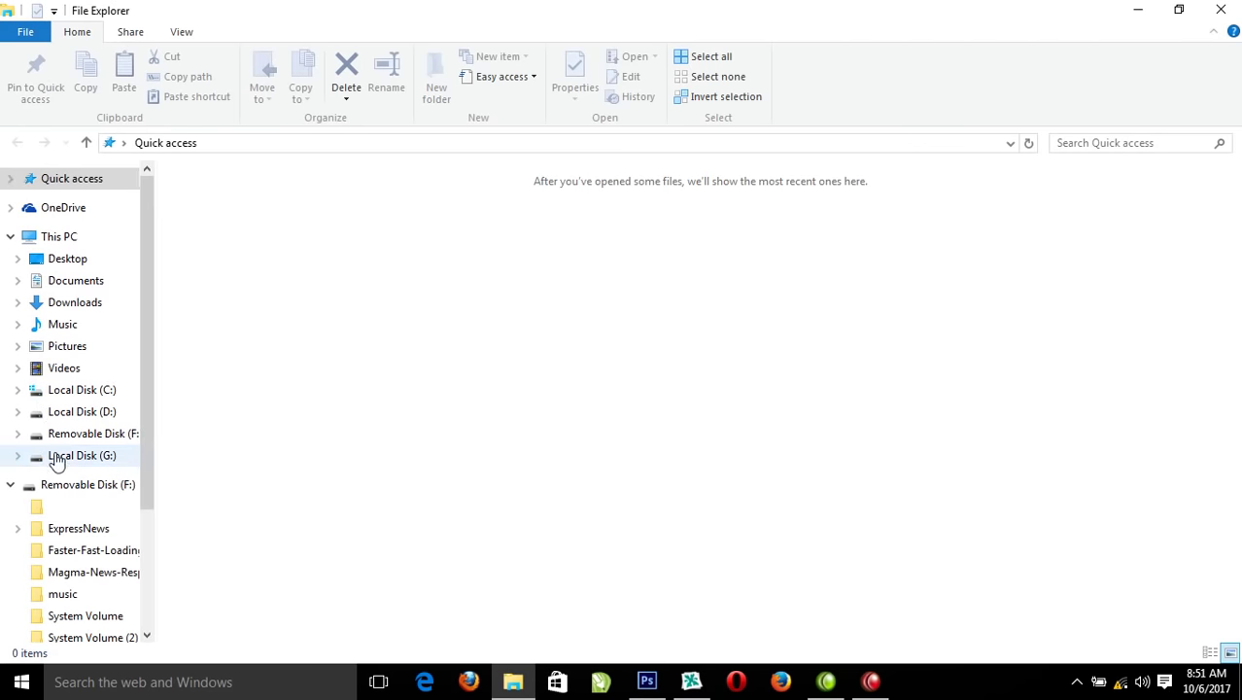
click(59, 455)
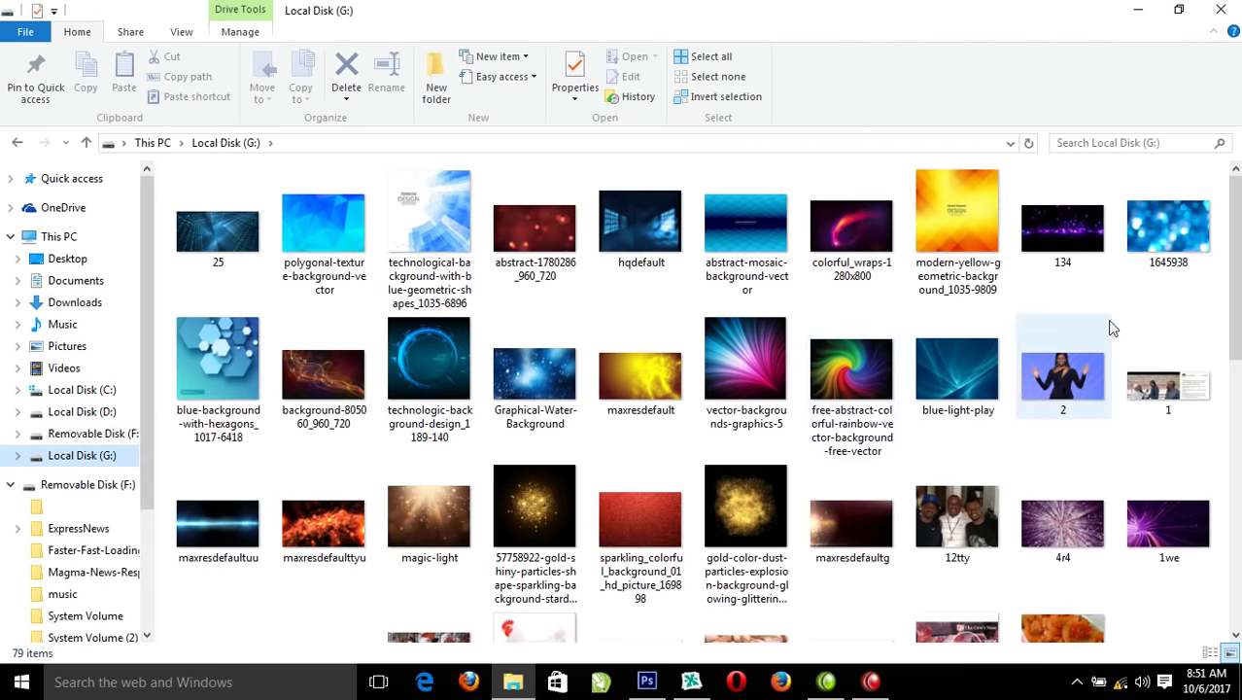
double_click(1061, 238)
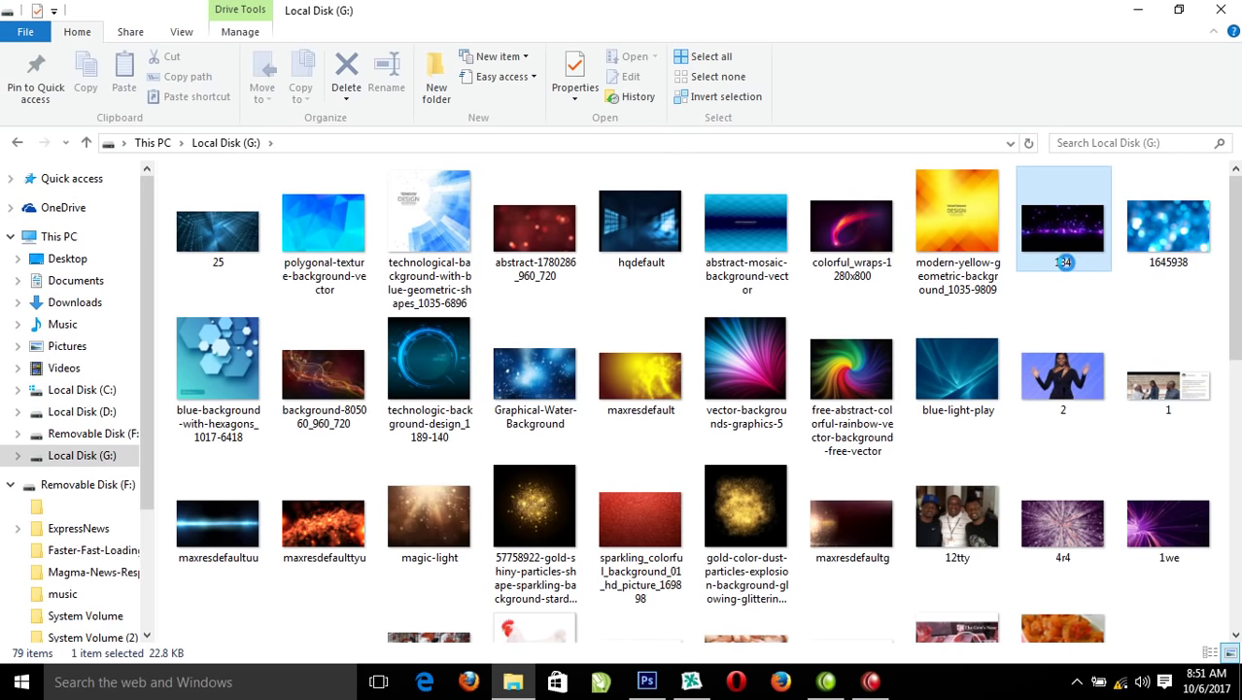
right_click(1065, 260)
click(1083, 259)
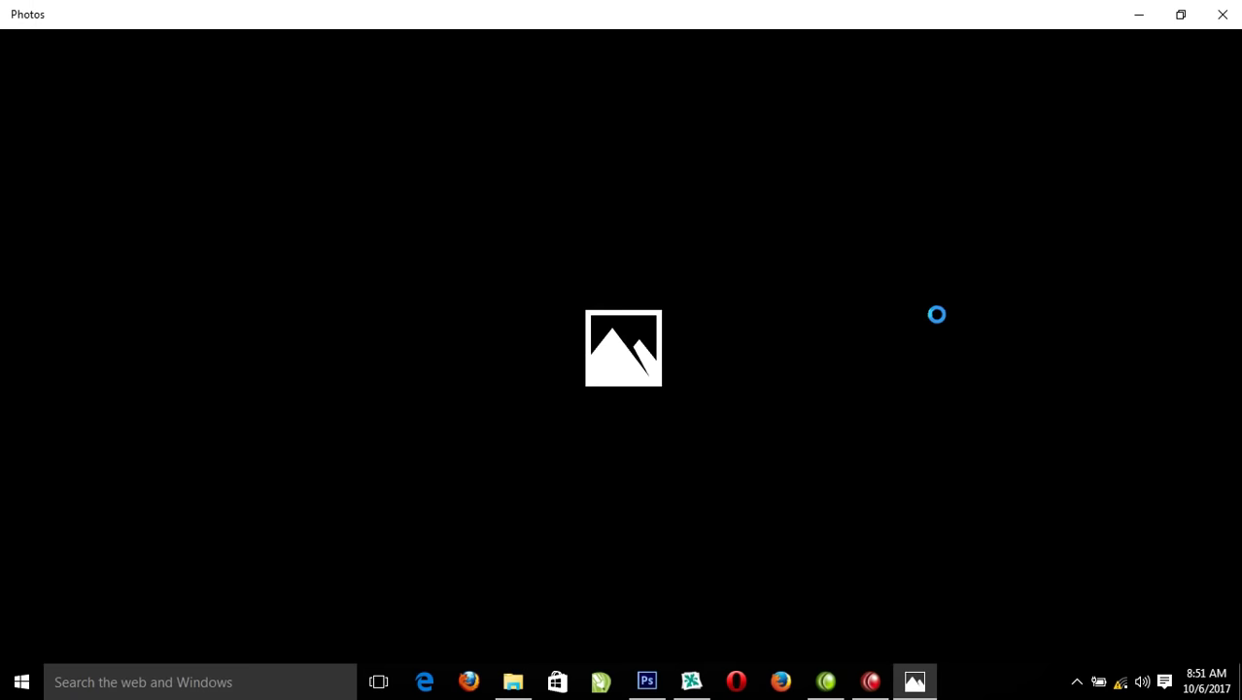
click(1224, 17)
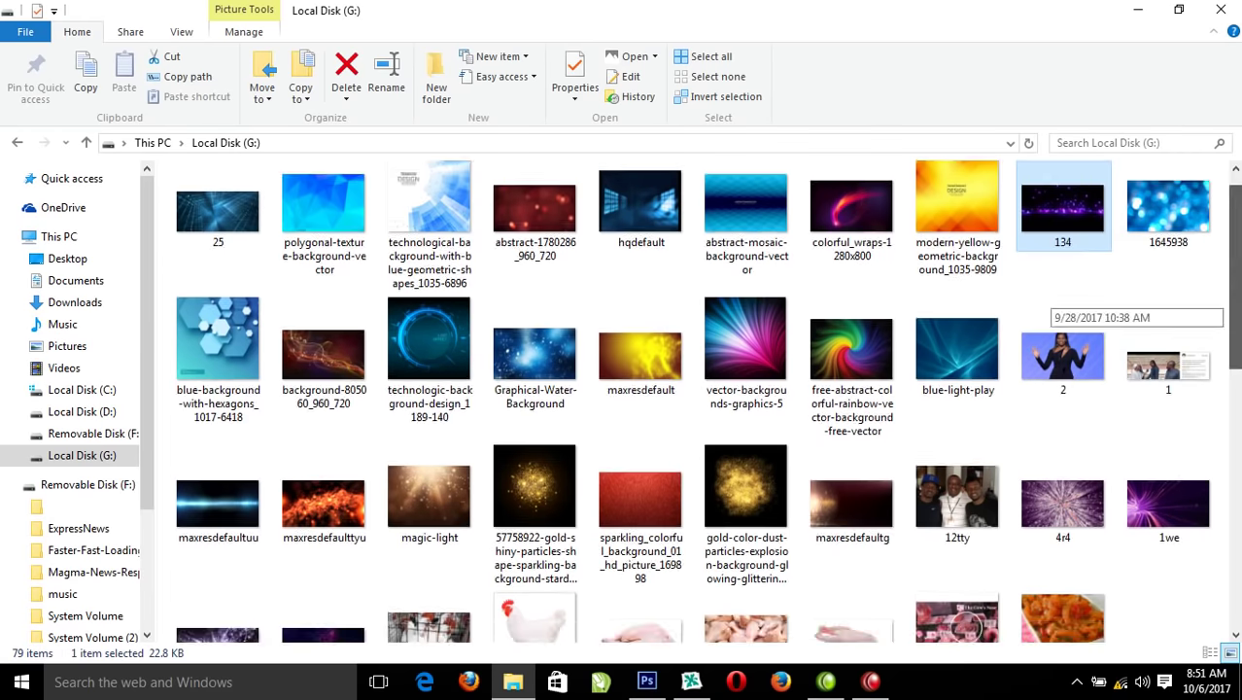
Preview the maxresdefaultuu light streak image and place it in the Photoshop poster document
scroll(707, 401, down, 3)
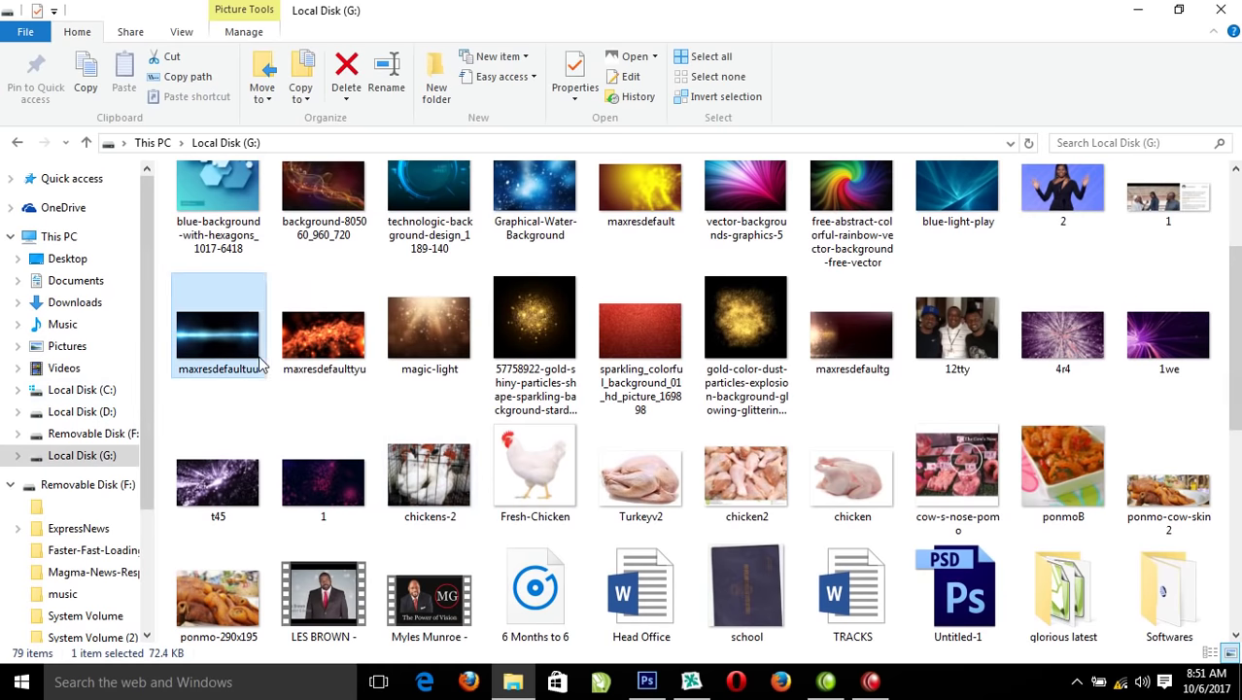
right_click(261, 364)
click(292, 286)
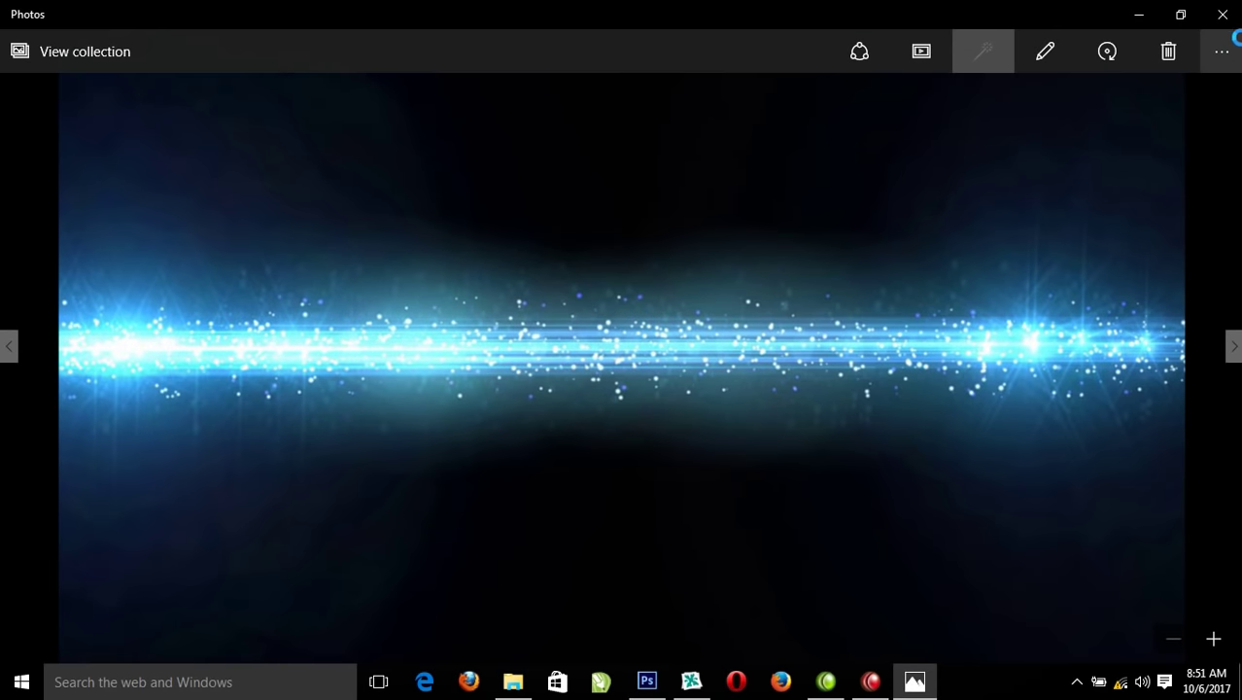
click(1221, 15)
drag(234, 339, 568, 258)
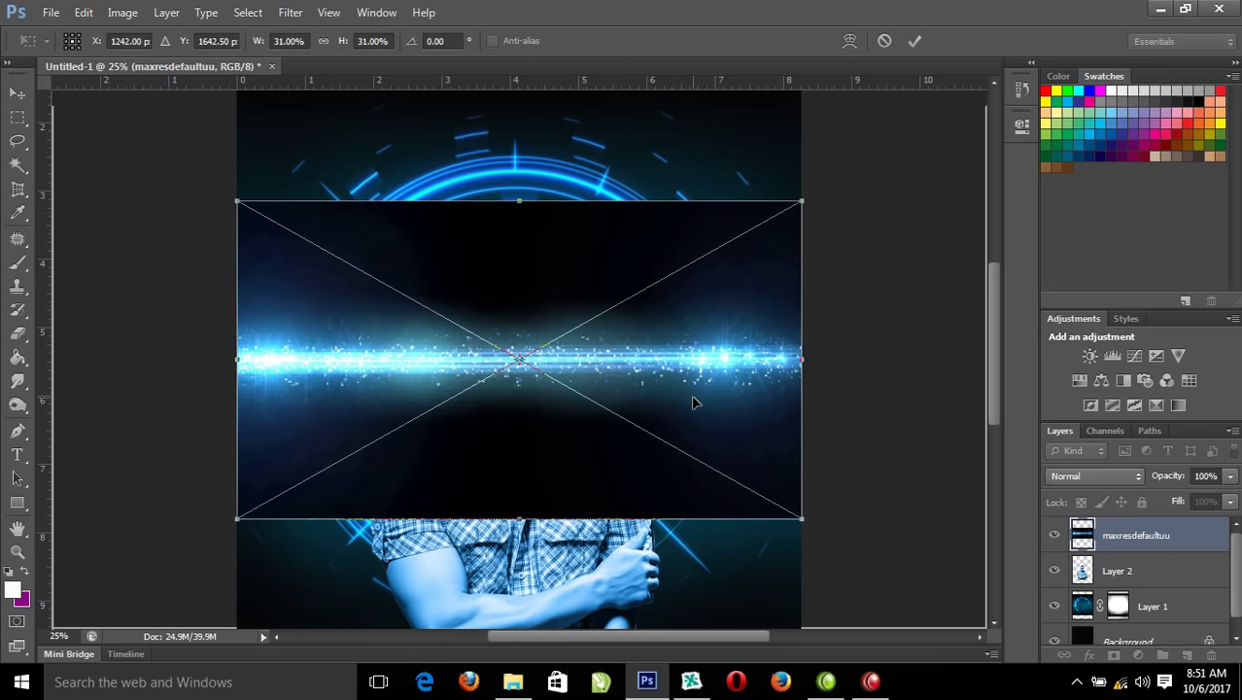
Rotate the placed light streak image to -90 degrees so it stands vertical, commit it and rasterize its layer
key(ctrl+minus)
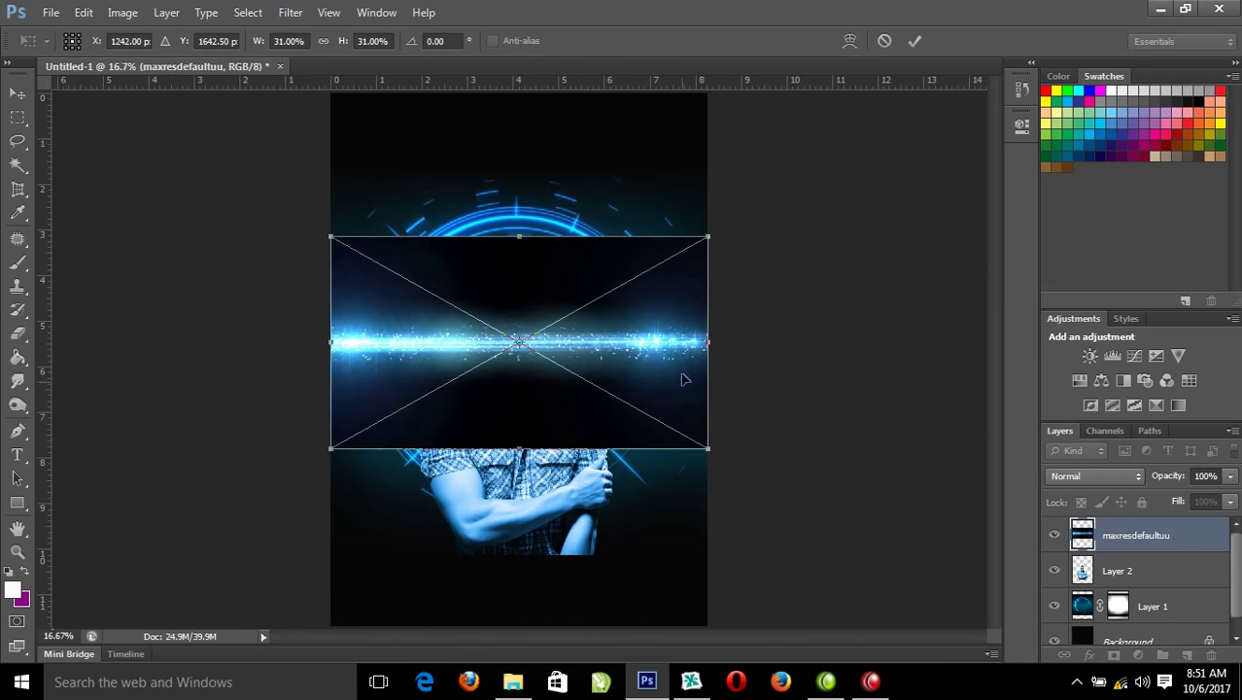
mouse_move(728, 235)
mouse_down()
mouse_move(447, 121)
mouse_move(417, 122)
mouse_up()
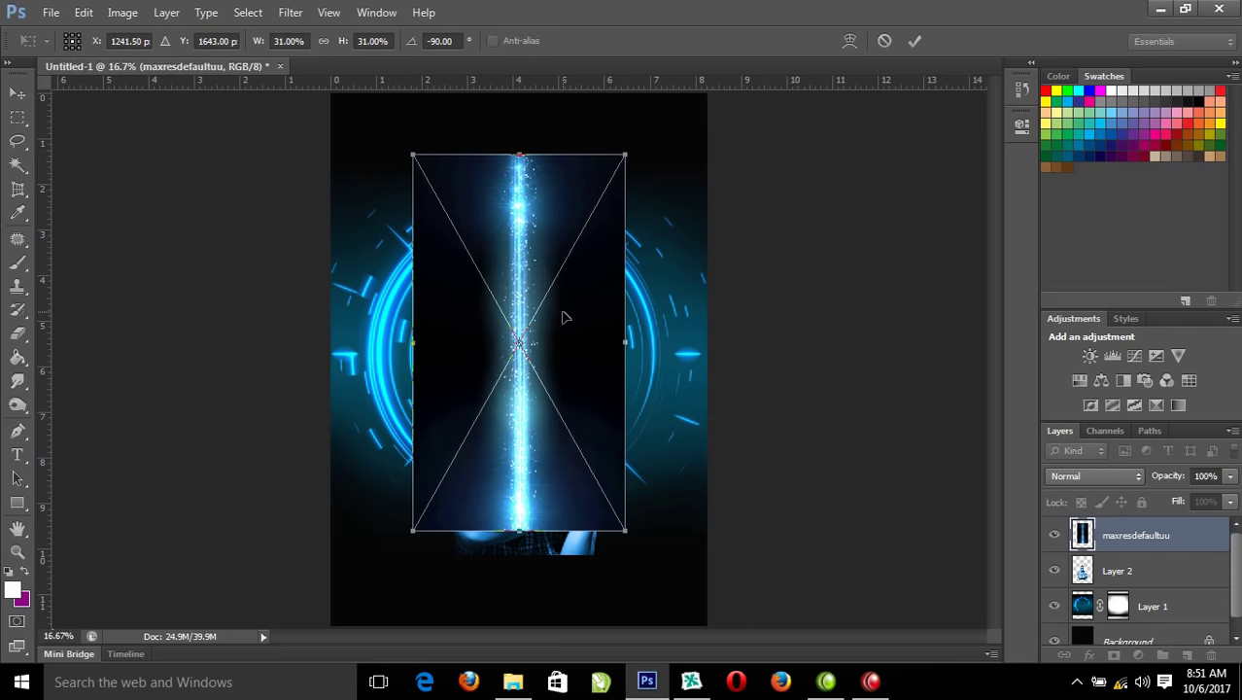
key(Return)
right_click(1149, 535)
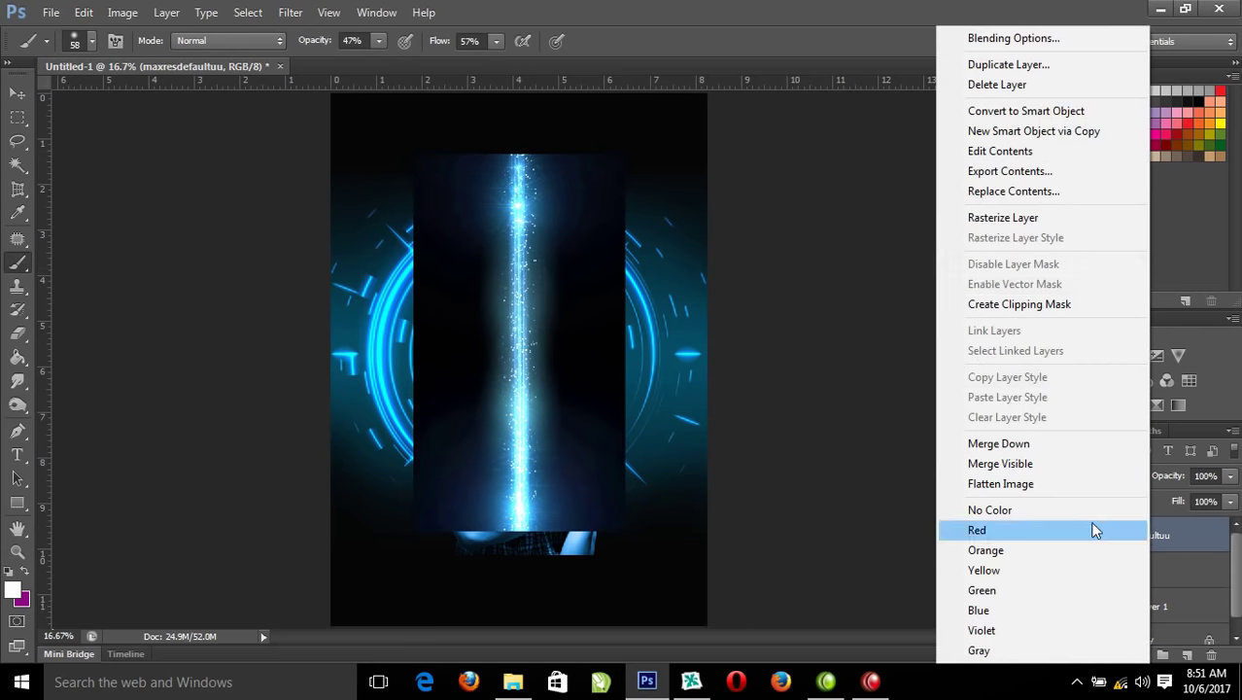
click(995, 226)
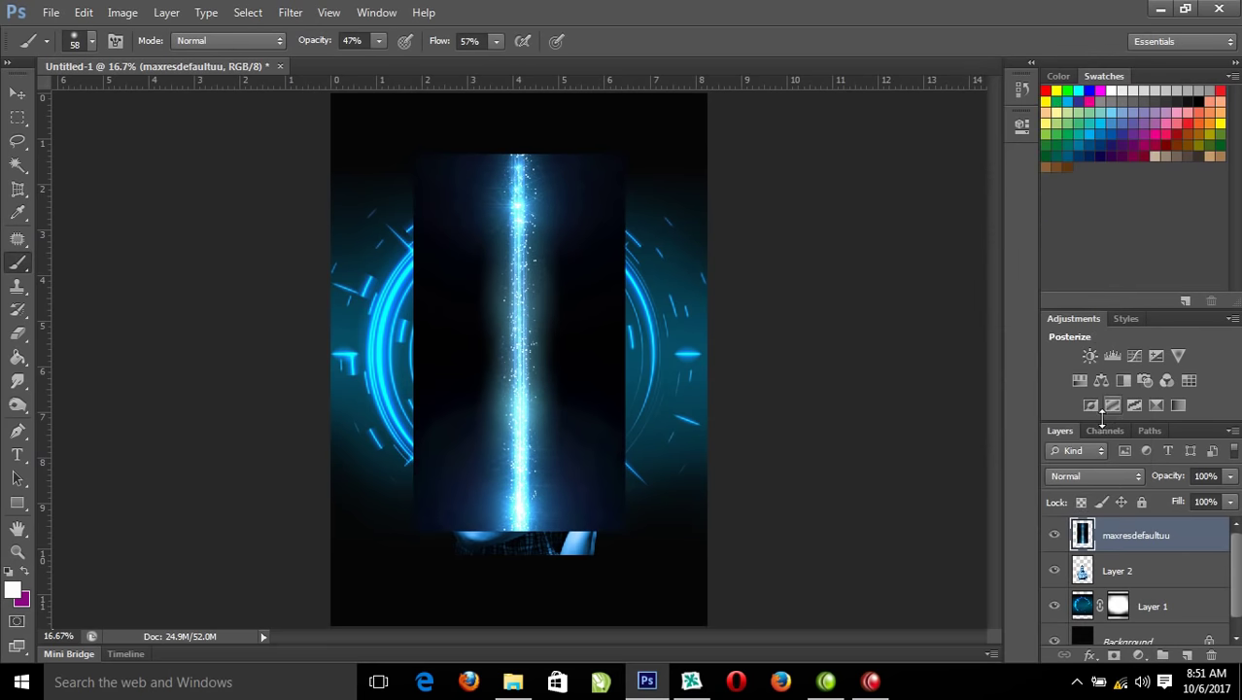
Blend the light streak layer in Screen mode, move it up past the poster's upper edge, and hide it
click(1139, 480)
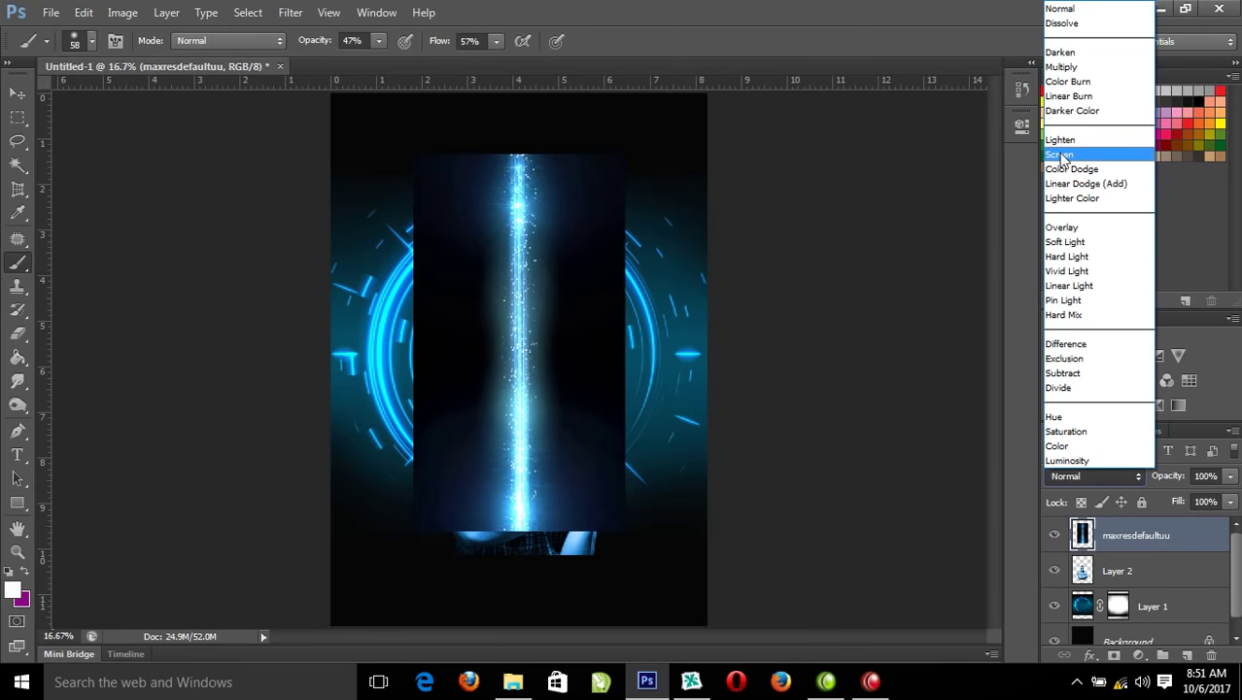
click(1061, 142)
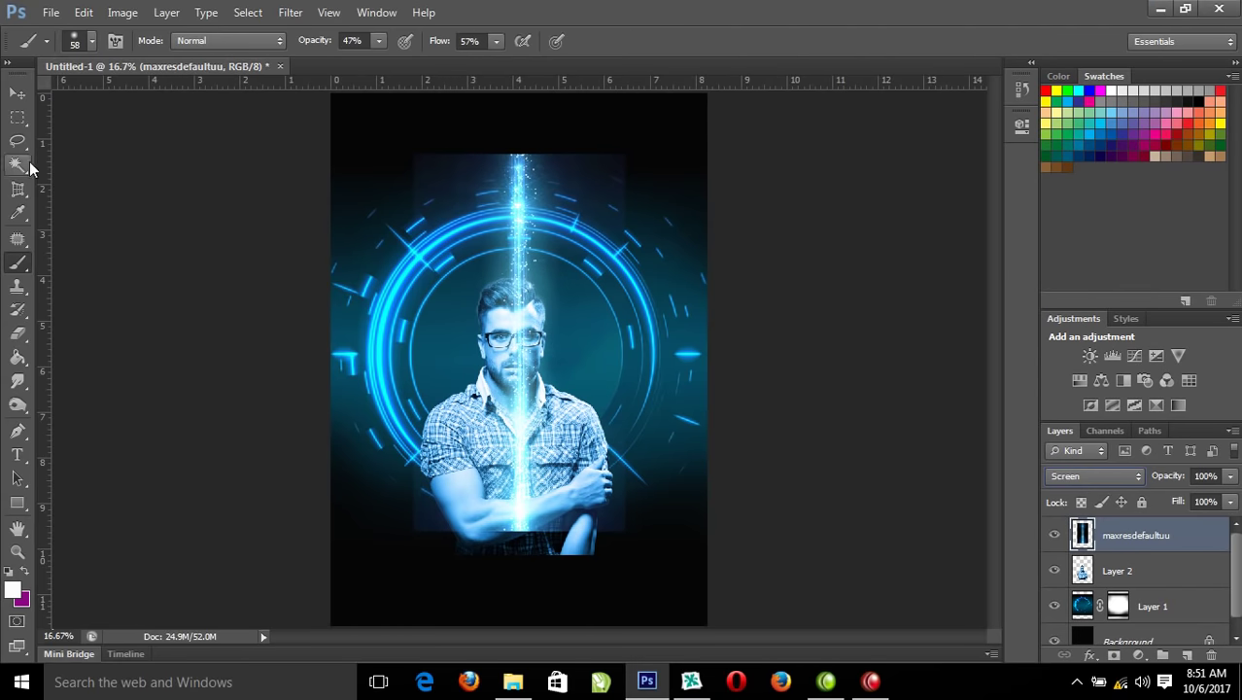
click(15, 92)
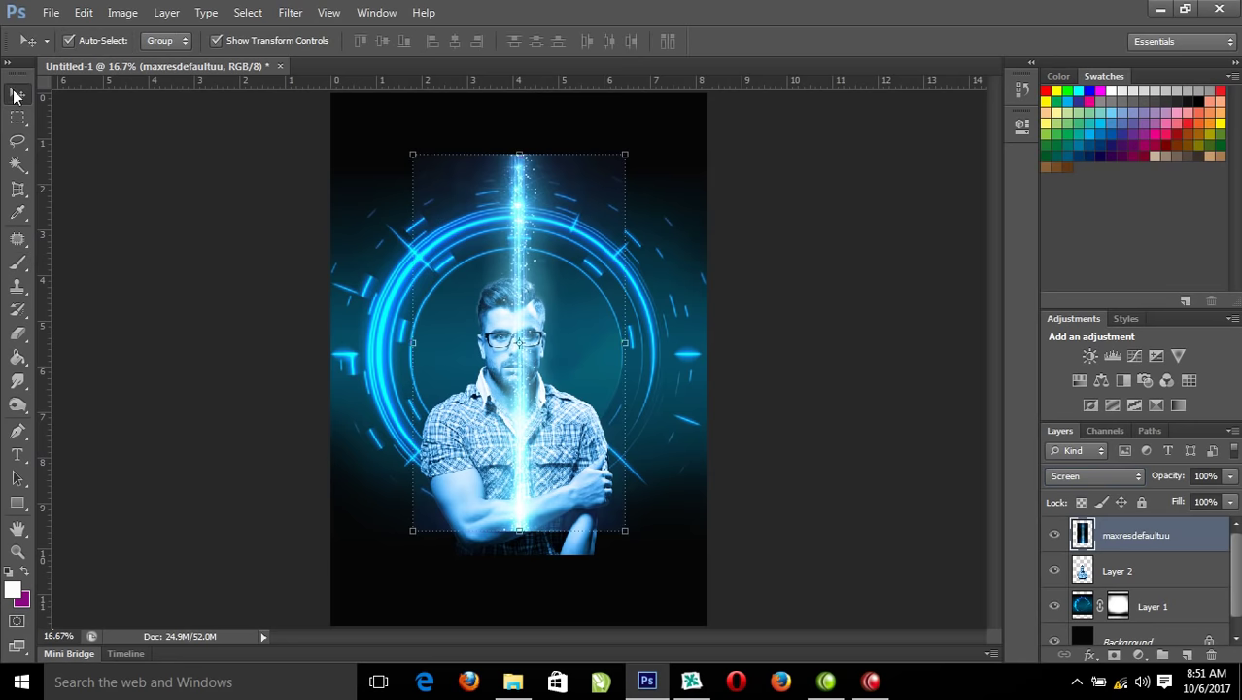
drag(544, 389, 528, 268)
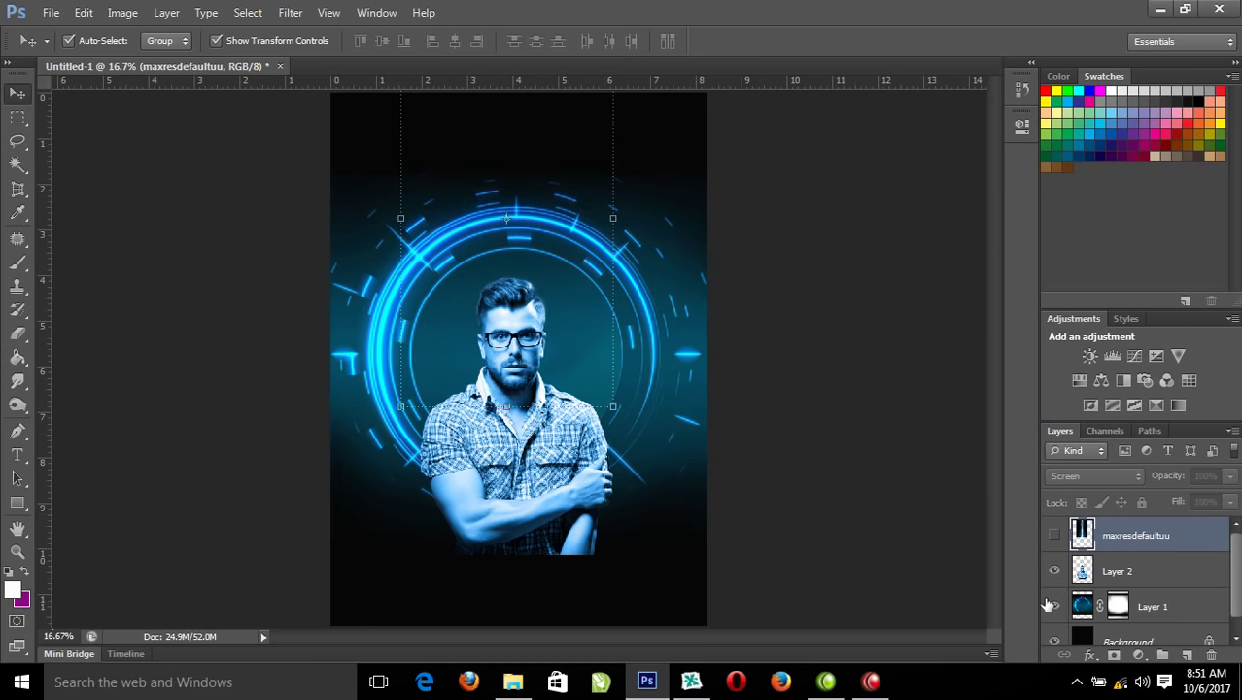
Try an elliptical selection over the man's hair on Layer 2, clear it, and duplicate the layer
click(1108, 571)
click(705, 417)
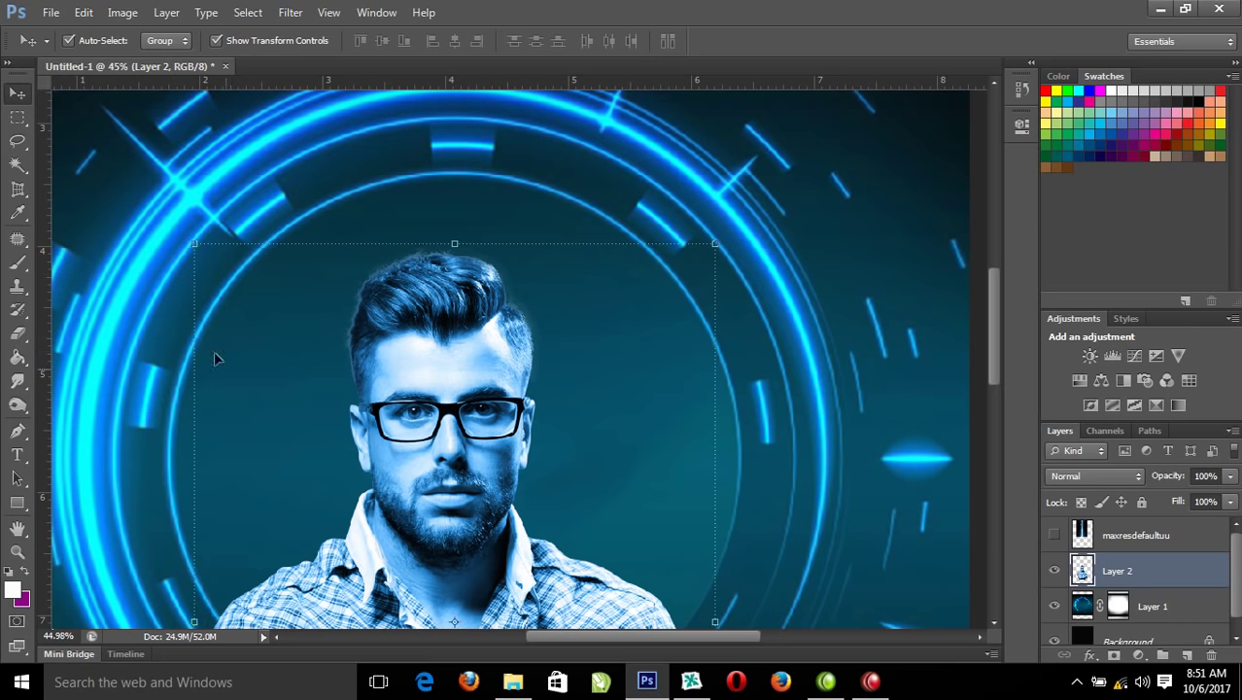
click(18, 116)
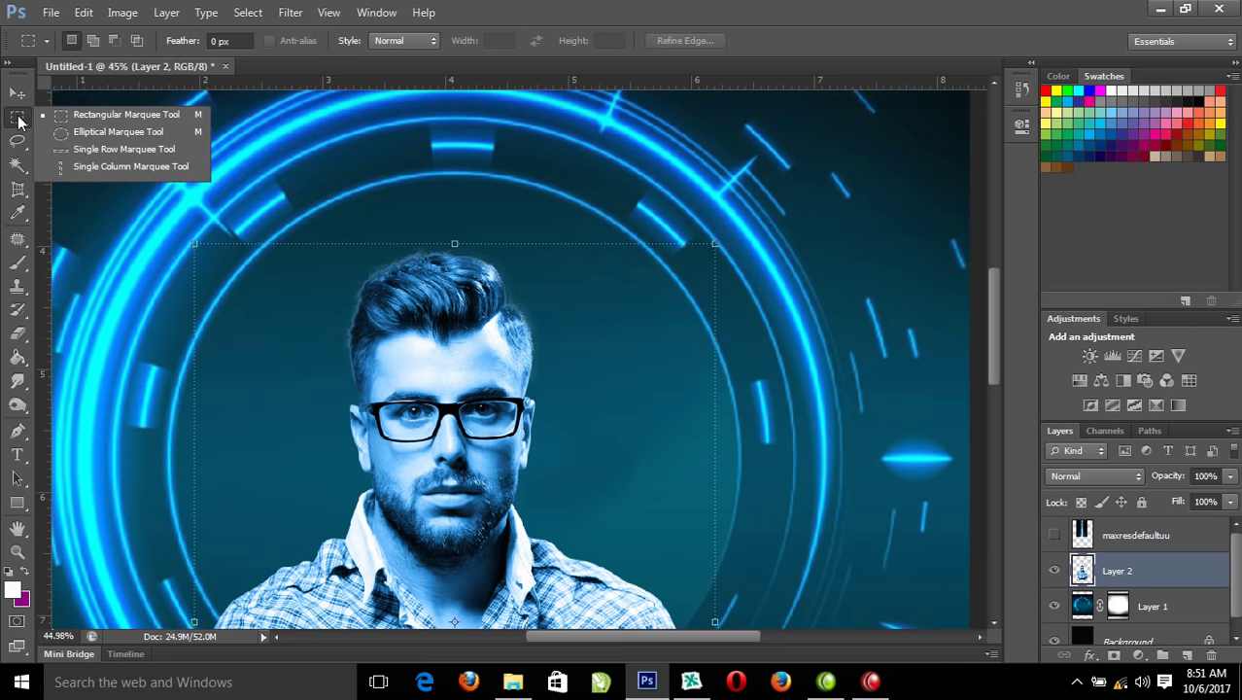
click(61, 135)
drag(312, 219, 574, 358)
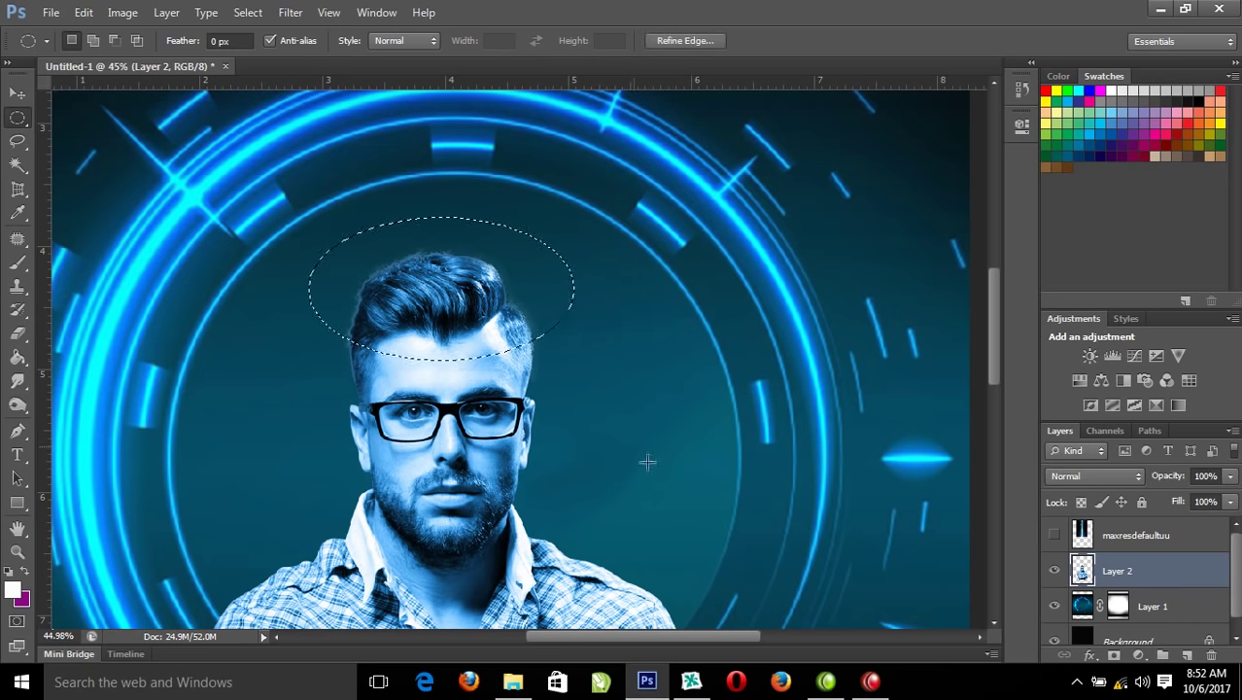
click(768, 558)
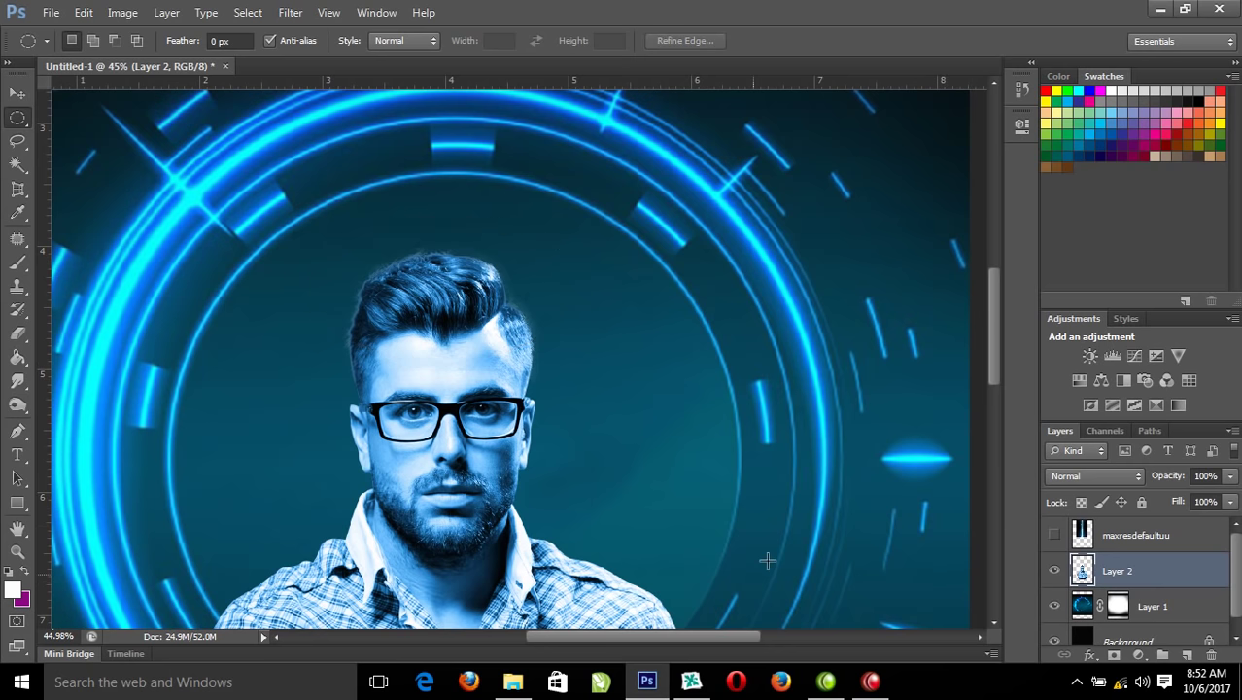
key(ctrl+j)
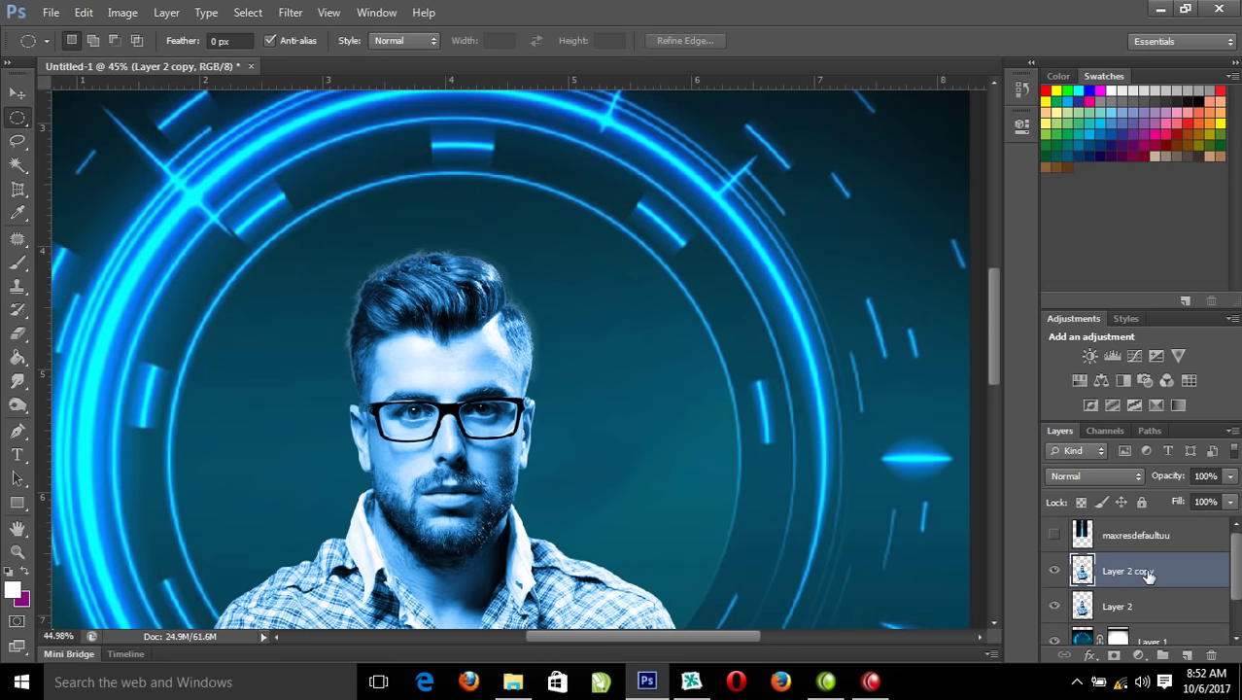
Delete the top of the man's head on Layer 2 copy with a wide elliptical selection nudged down to the forehead, and hide Layer 2
drag(277, 203, 603, 341)
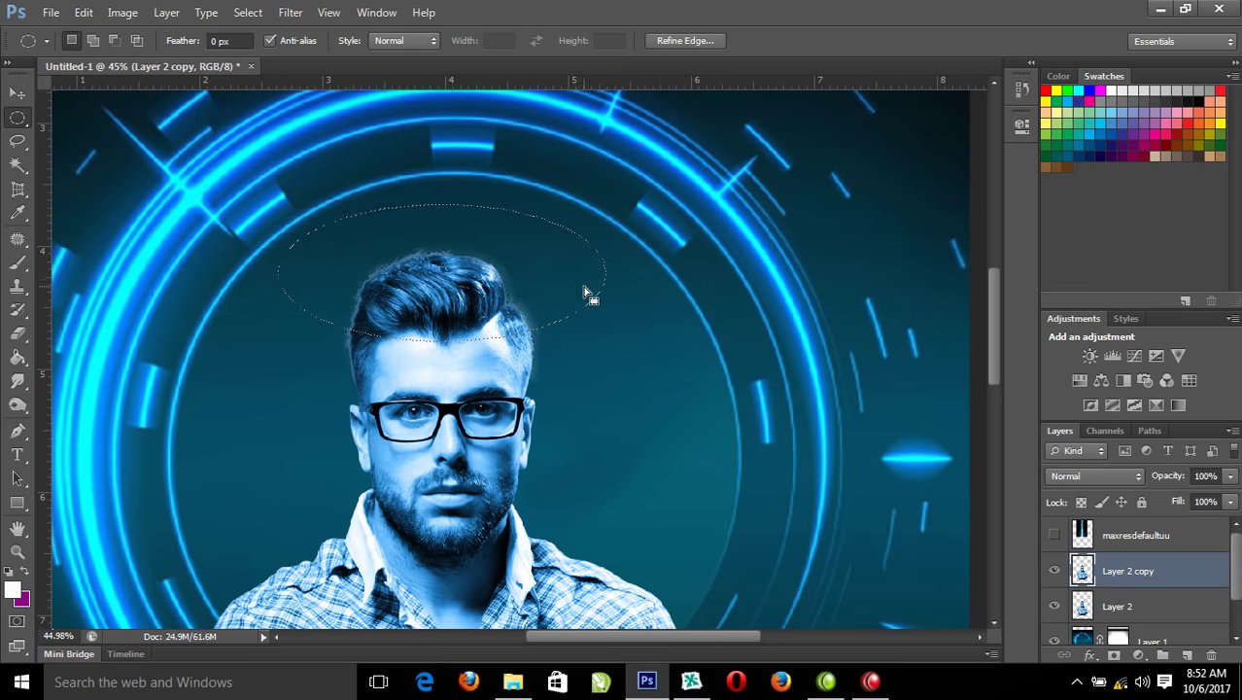
key(shift+Down)
key(shift+Down)
key(shift+Down)
key(Down)
key(Down)
key(Down)
key(Down)
key(Down)
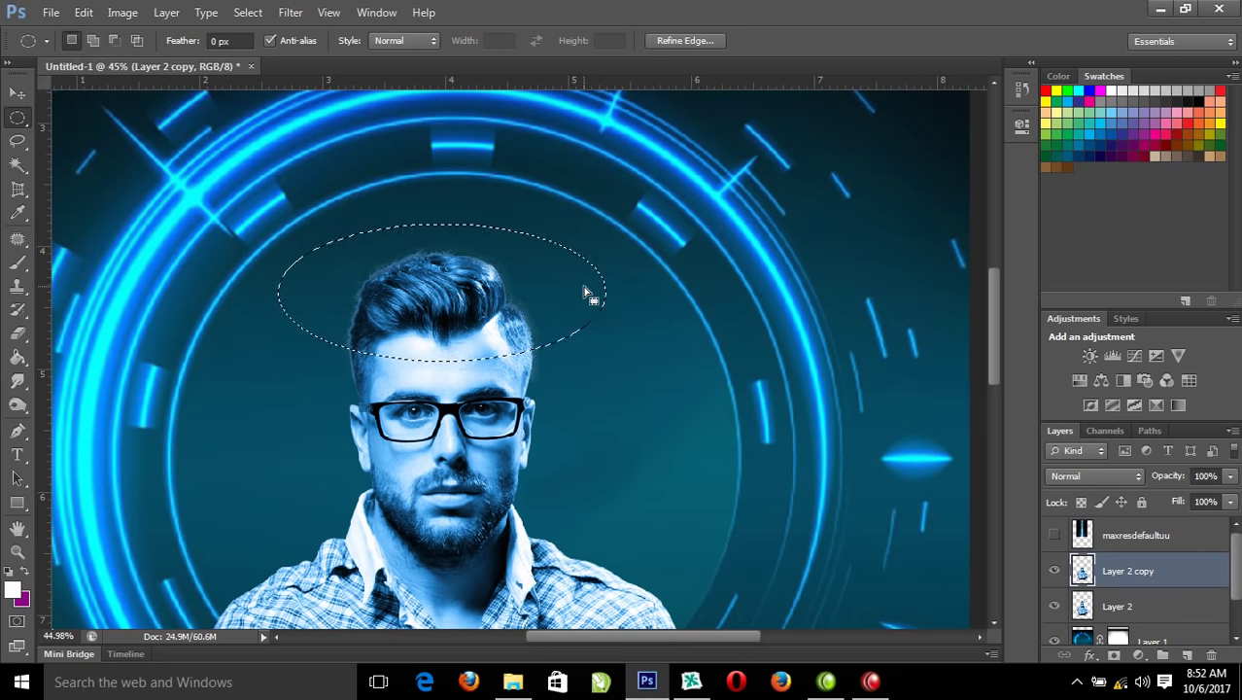
click(1053, 606)
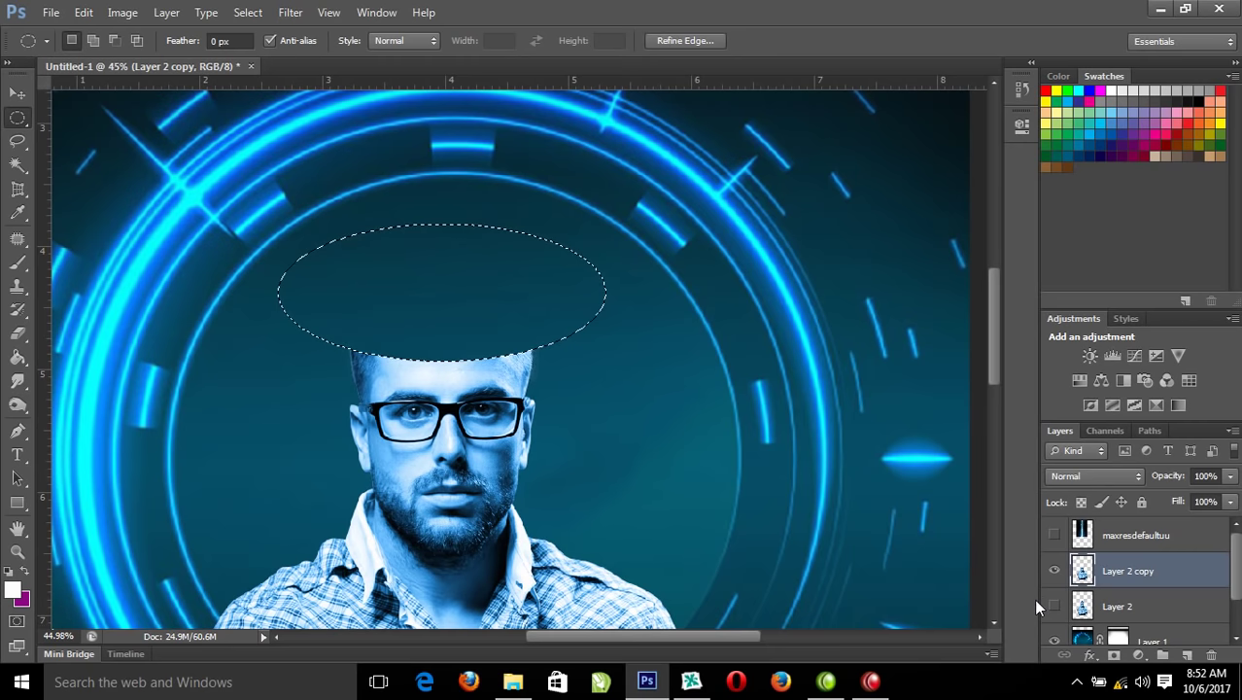
key(ctrl+d)
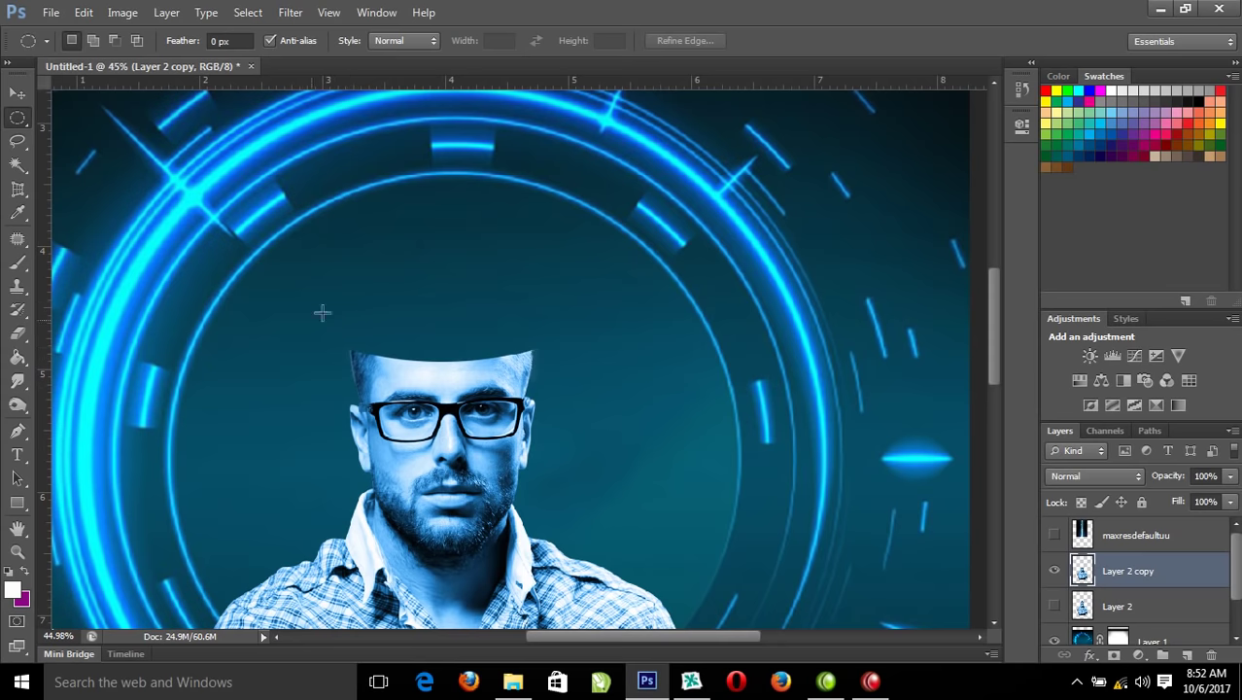
Duplicate Layer 2 copy and fill only the duplicate's opaque pixels with the white foreground color
drag(291, 260, 595, 483)
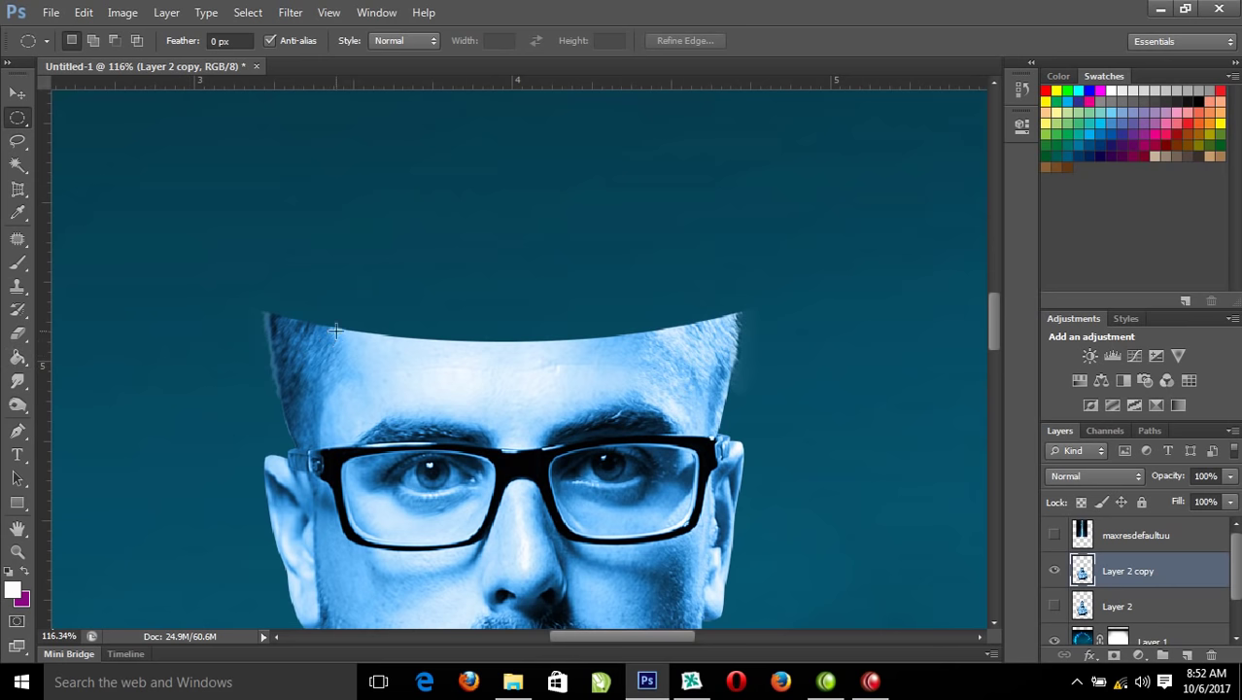
click(17, 93)
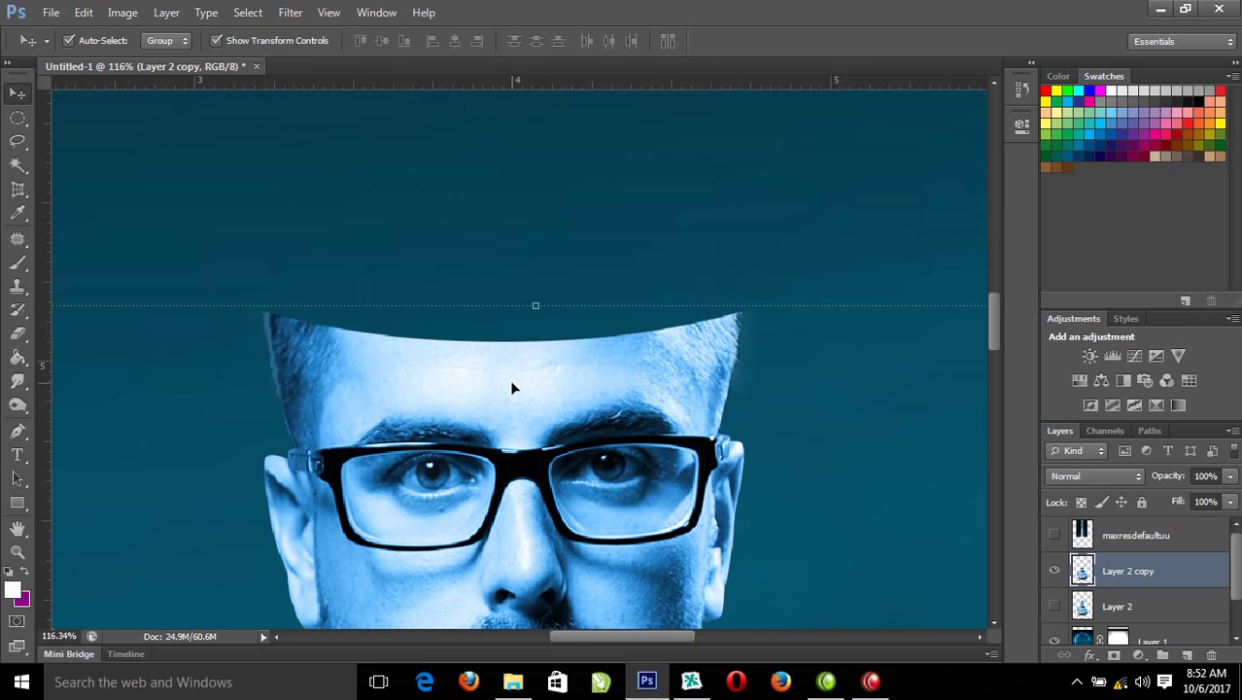
key(ctrl+j)
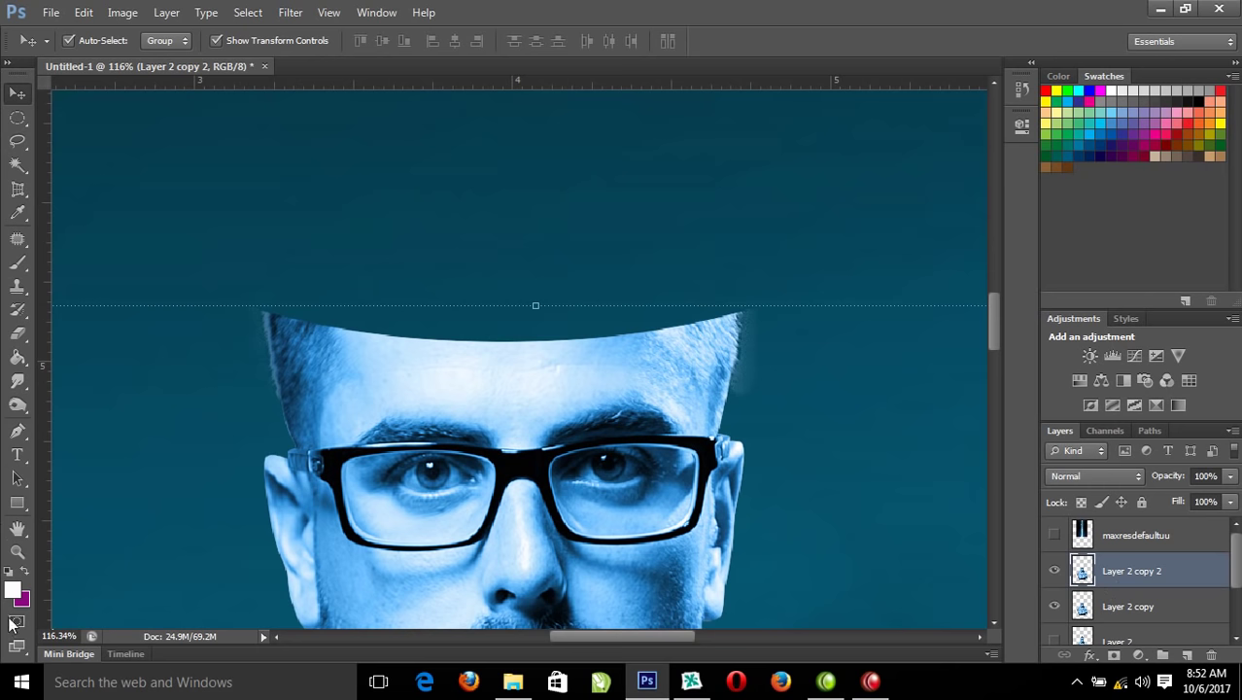
key(ctrl+shift+BackSpace)
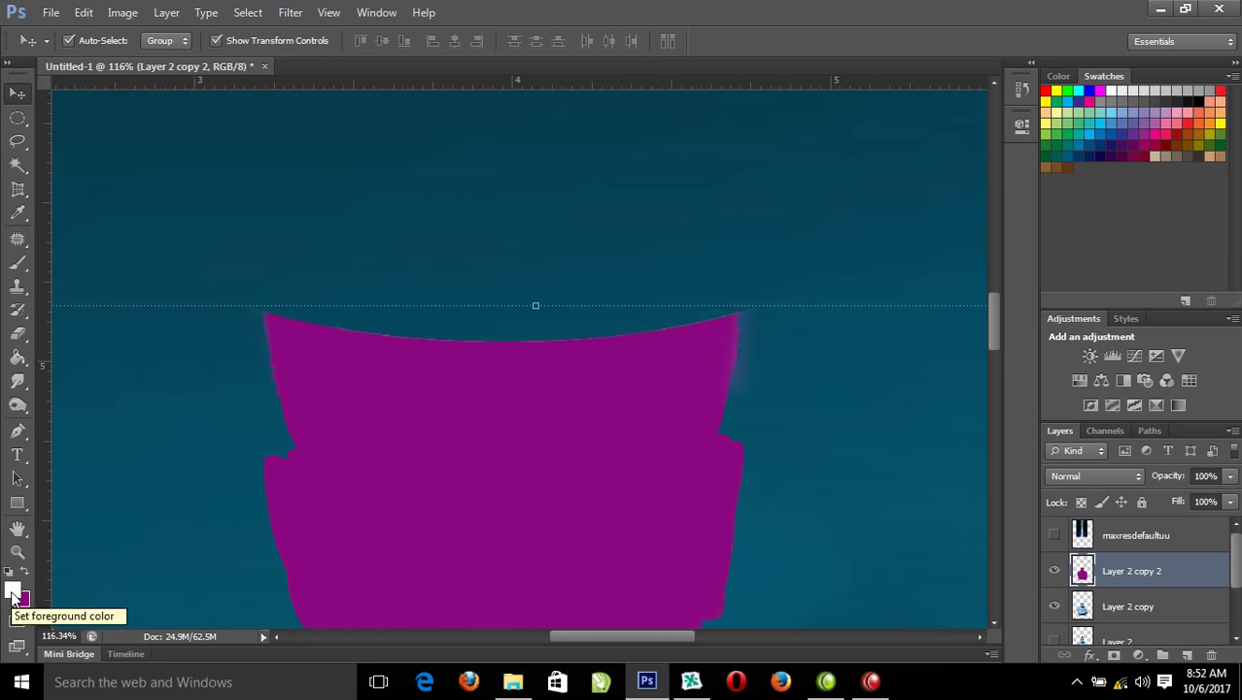
key(alt+shift+BackSpace)
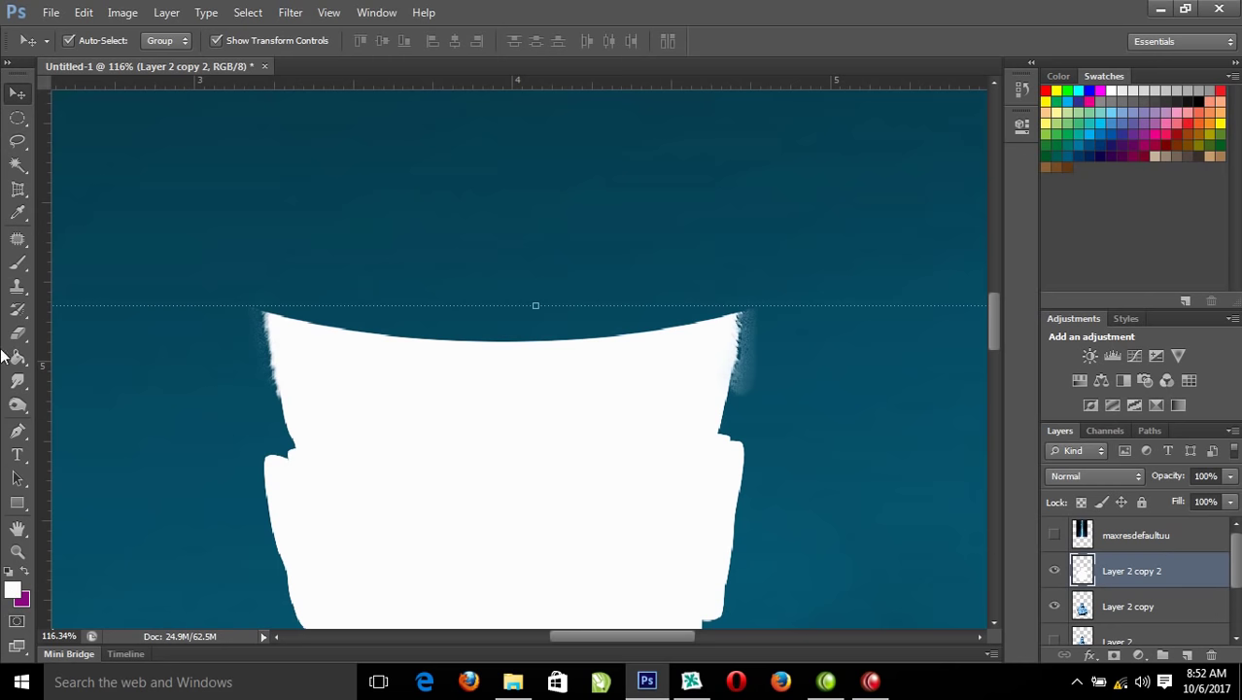
Shift the white silhouette slightly upward and move its layer below Layer 2 copy, leaving a thin rim along the cut forehead
drag(489, 461, 490, 448)
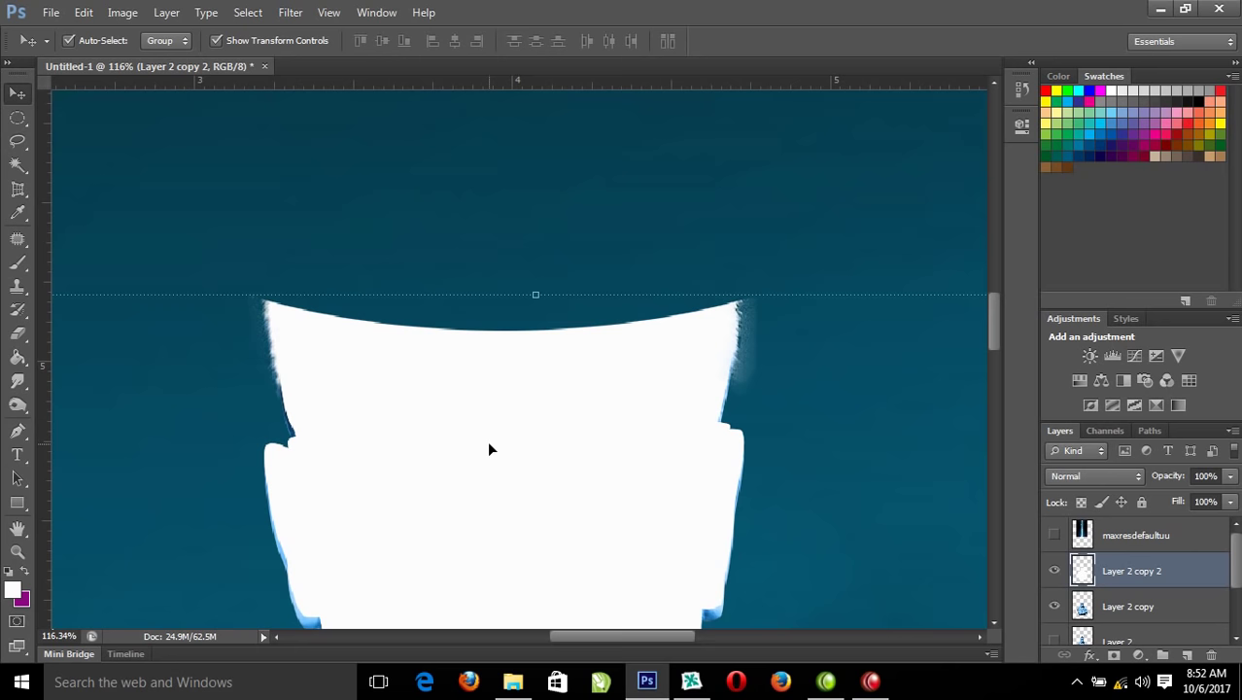
key(ctrl+bracketright)
key(ctrl+bracketleft)
key(ctrl+bracketleft)
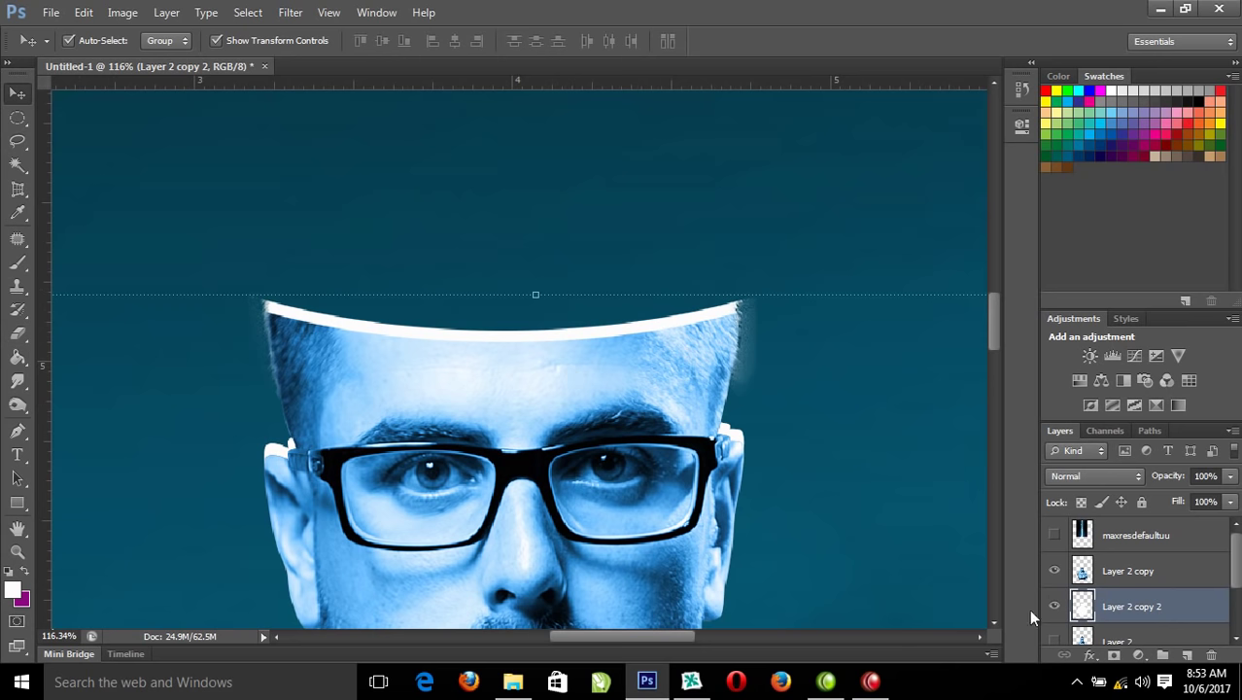
Set the foreground color to grey-blue 7a8fa0 and refill the silhouette's opaque pixels on Layer 2 copy 2 with it
click(13, 590)
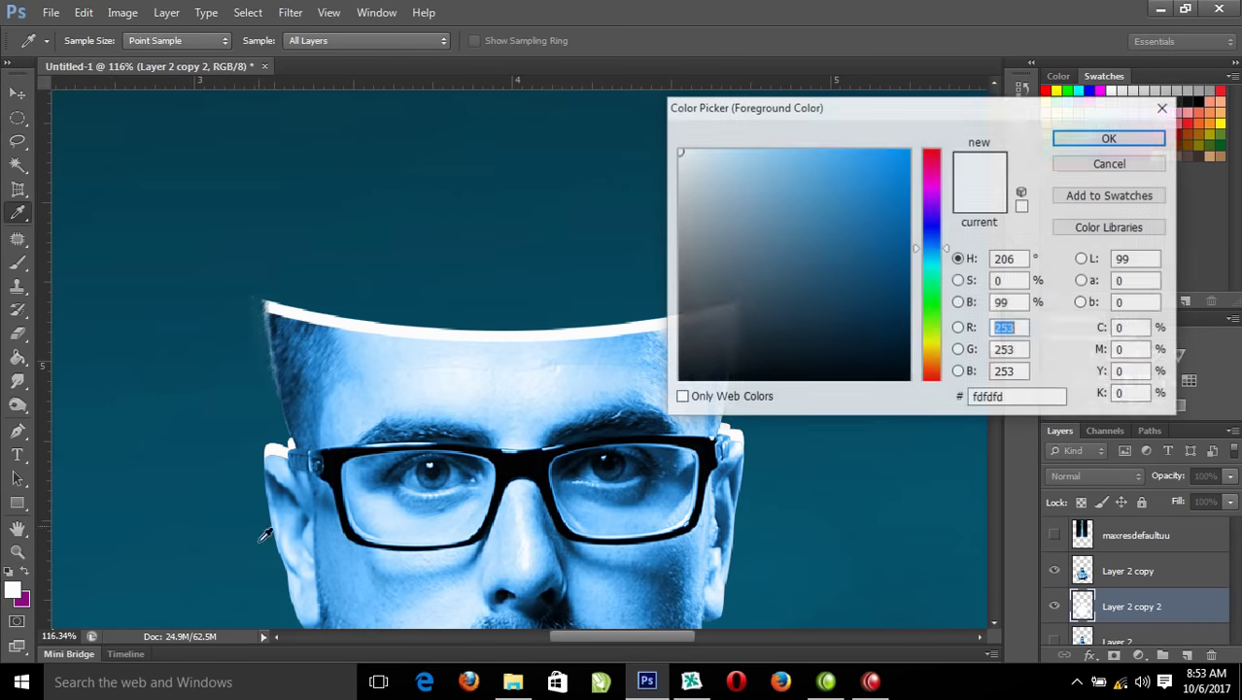
click(733, 235)
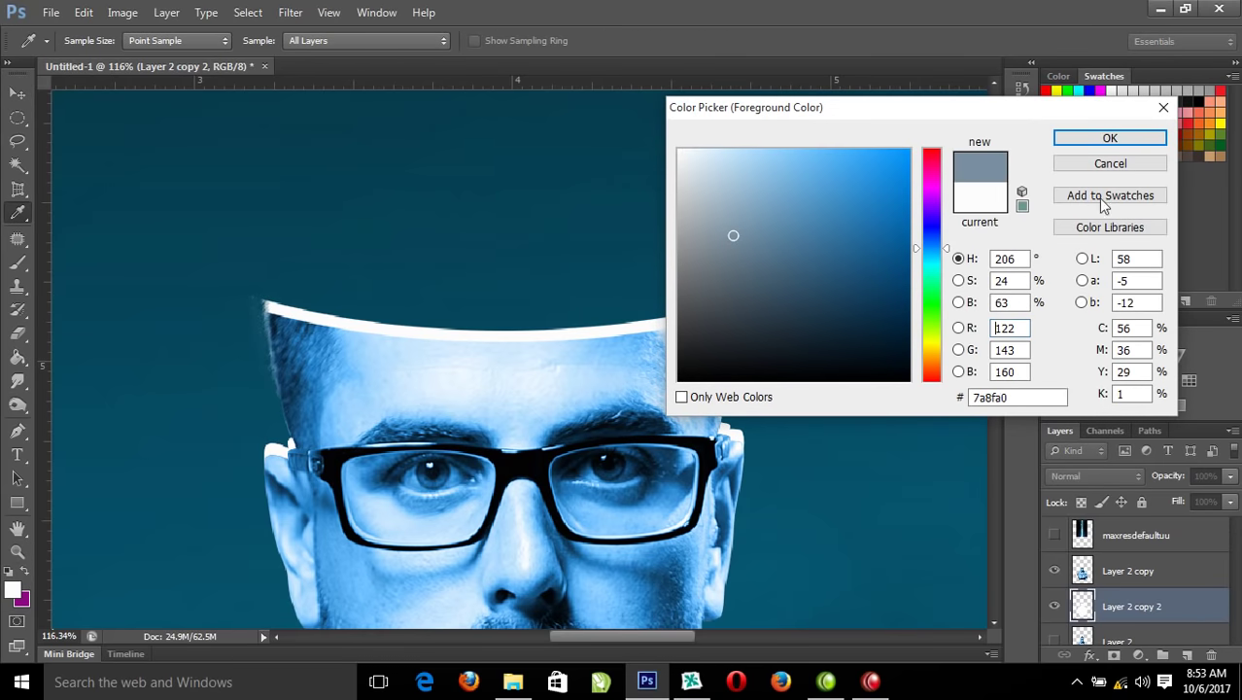
click(1109, 137)
key(v)
key(ctrl+shift+BackSpace)
key(alt+shift+BackSpace)
drag(223, 203, 866, 625)
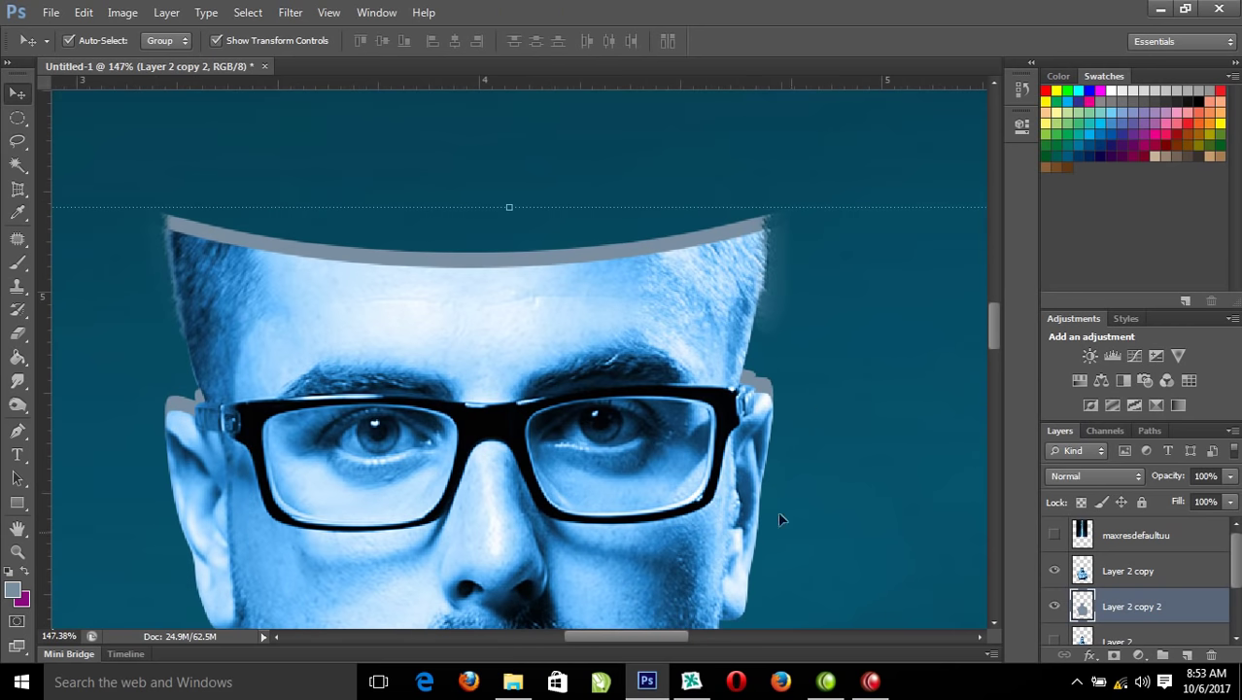
Copy the rim area of Layer 2 copy 2 to a new layer using an elliptical selection around the forehead, and delete Layer 2 copy 2
right_click(559, 342)
click(633, 352)
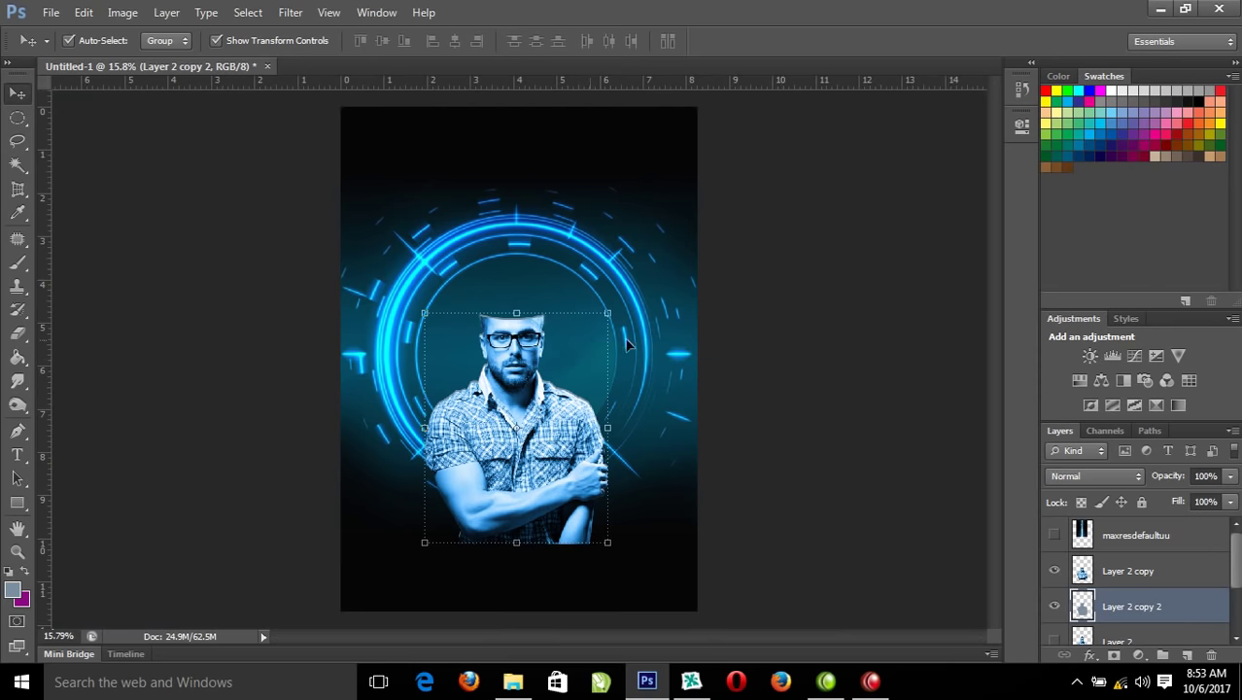
drag(375, 274, 711, 568)
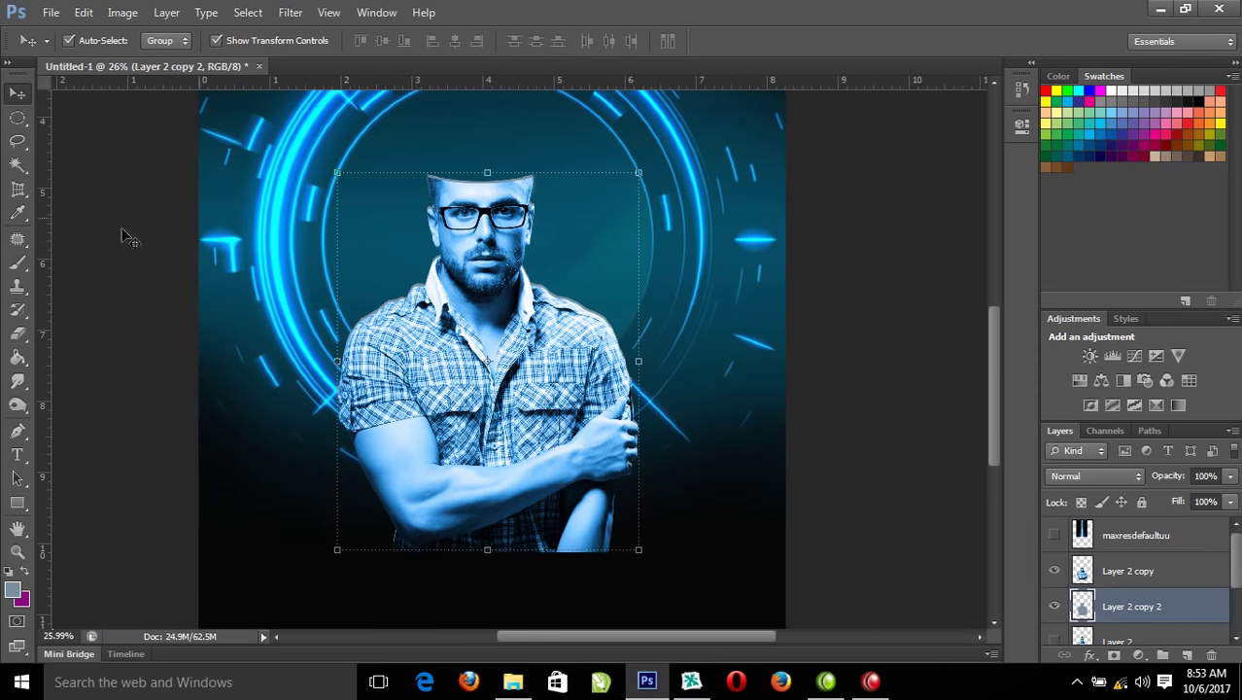
click(19, 116)
drag(389, 144, 569, 203)
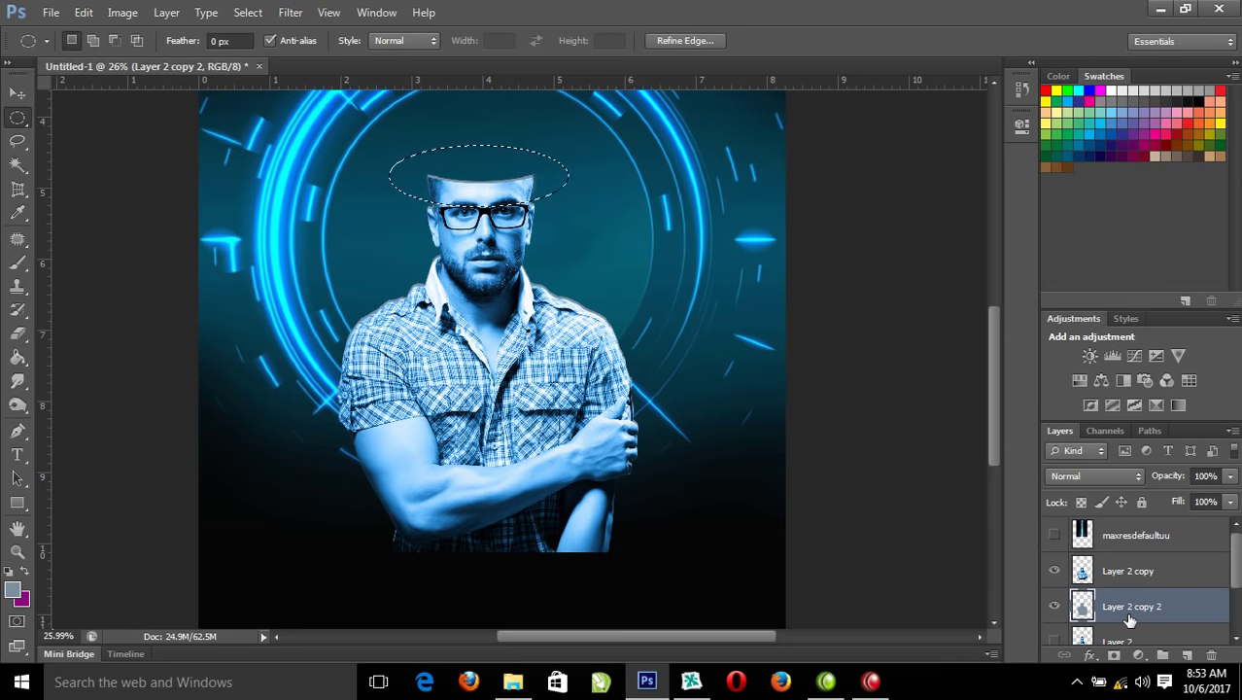
key(ctrl+j)
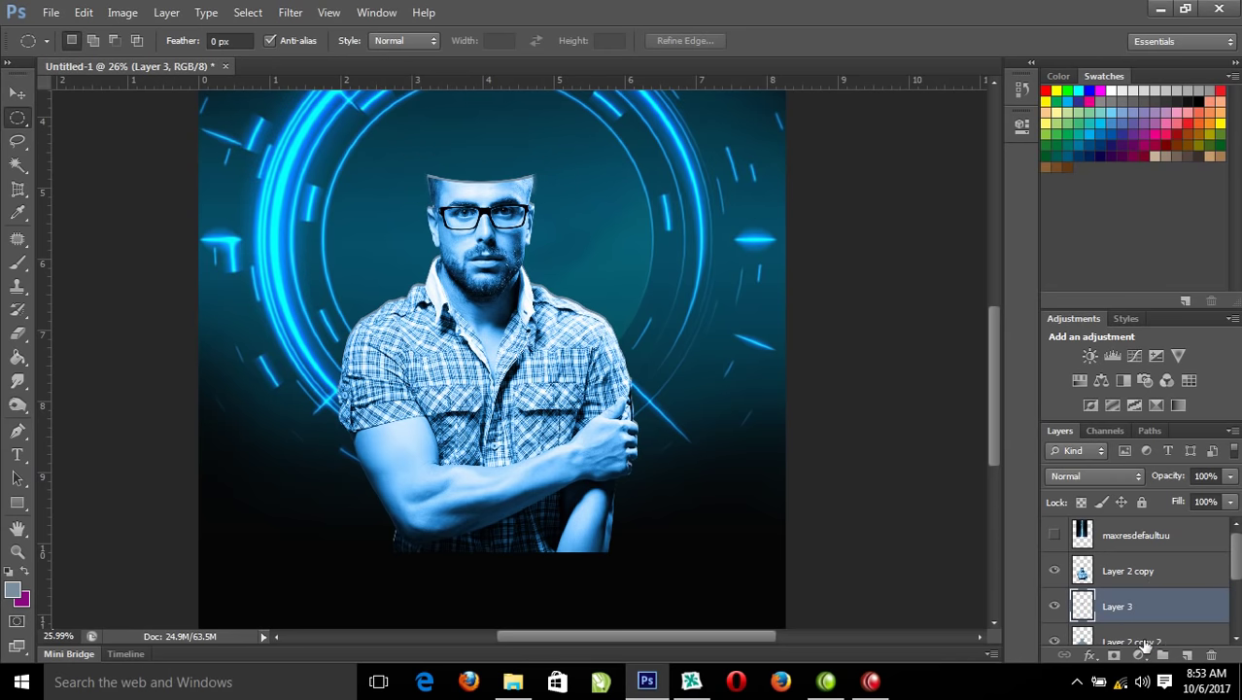
click(1146, 642)
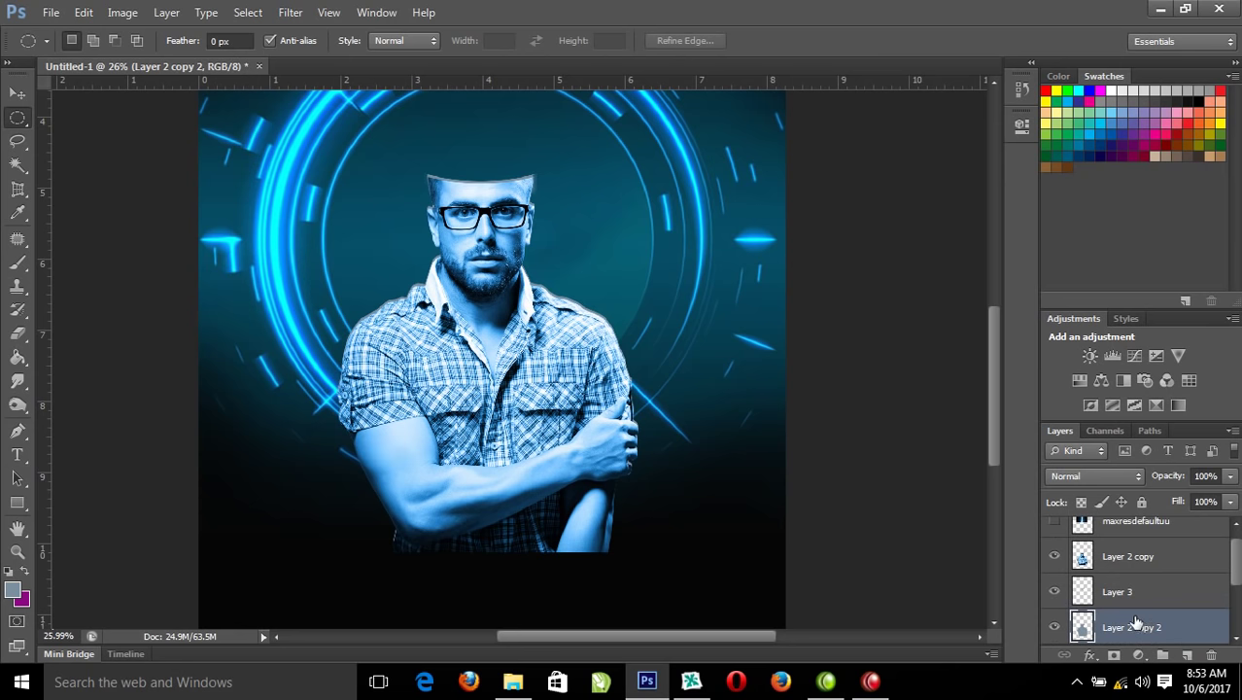
key(Delete)
Shade the upper edge of the rim on Layer 3 with a soft 27 px brush in dark blue 1d4b6f, confined to the layer's pixels
drag(398, 153, 651, 215)
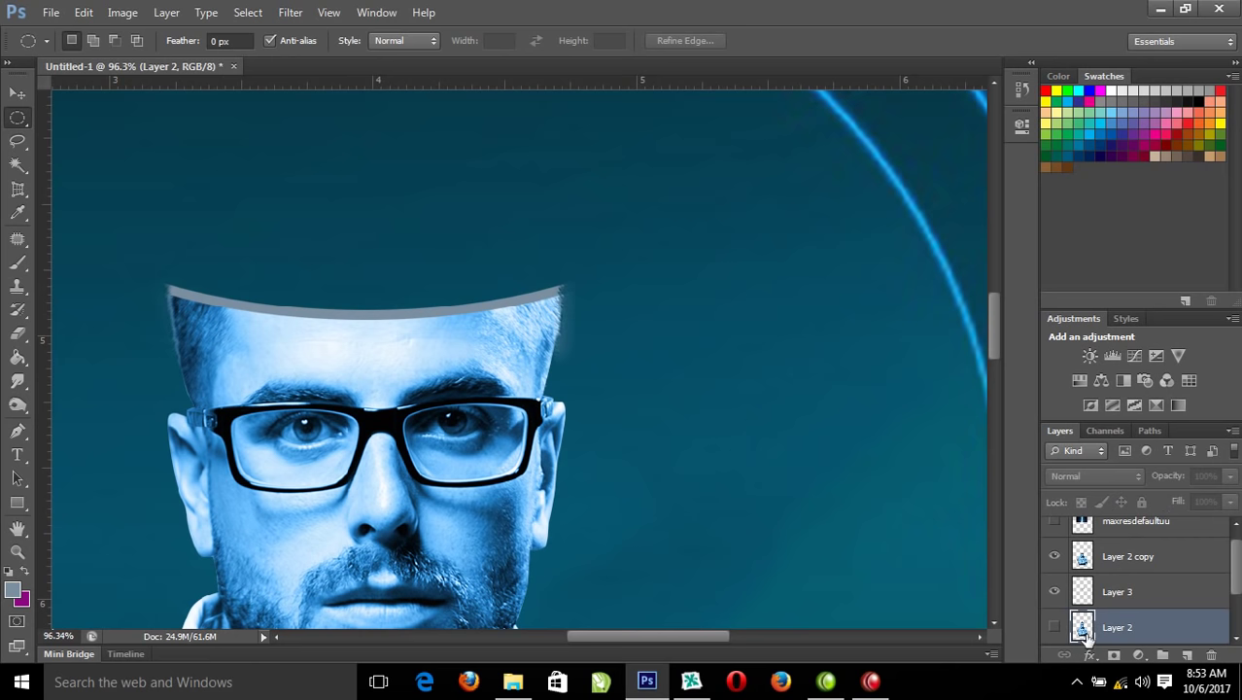
click(1086, 591)
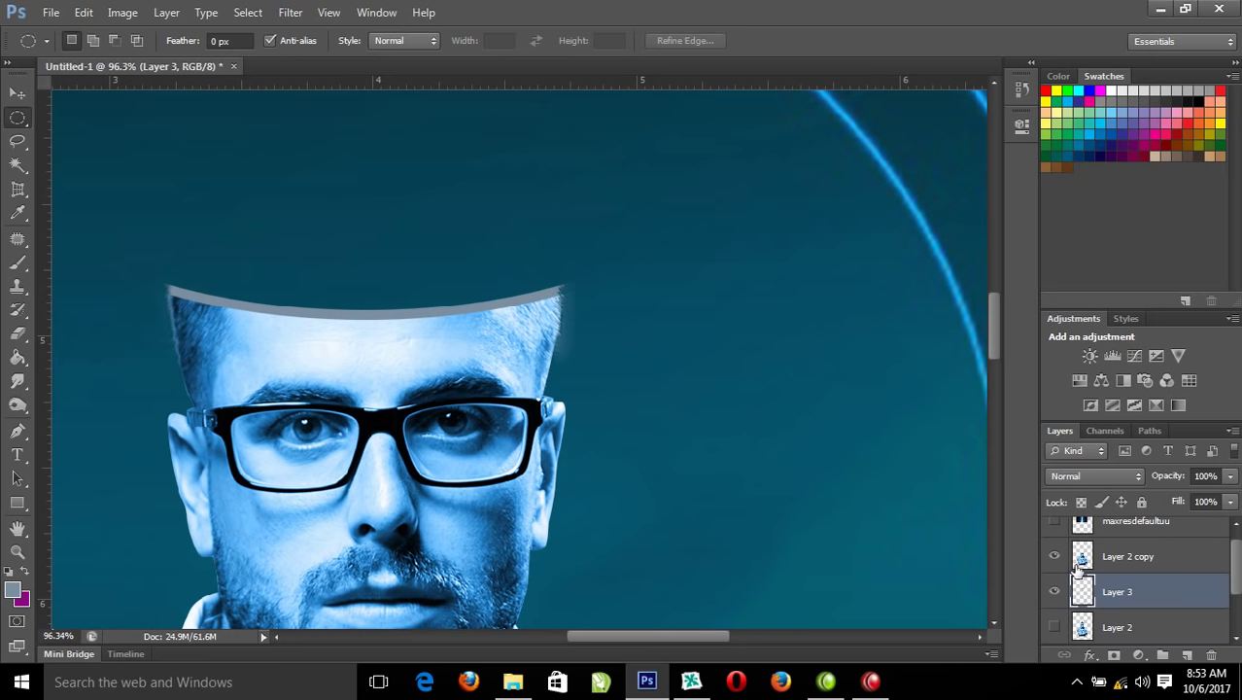
ctrl+click(1081, 591)
drag(139, 236, 711, 380)
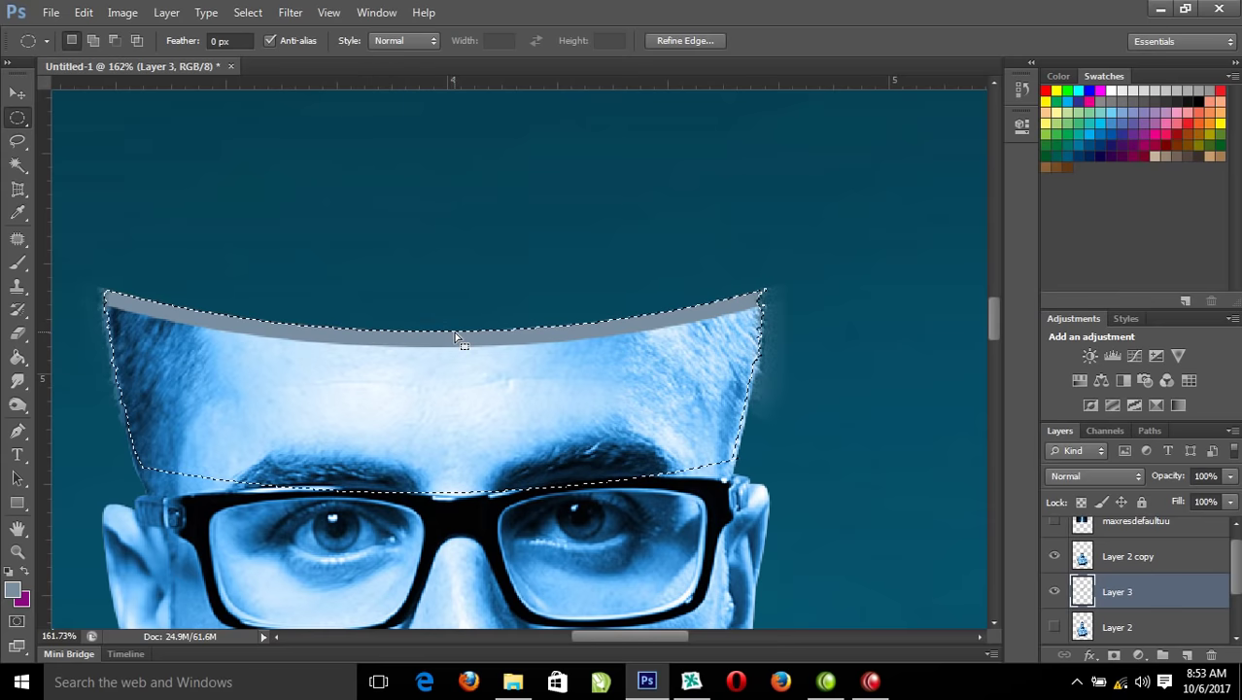
key(b)
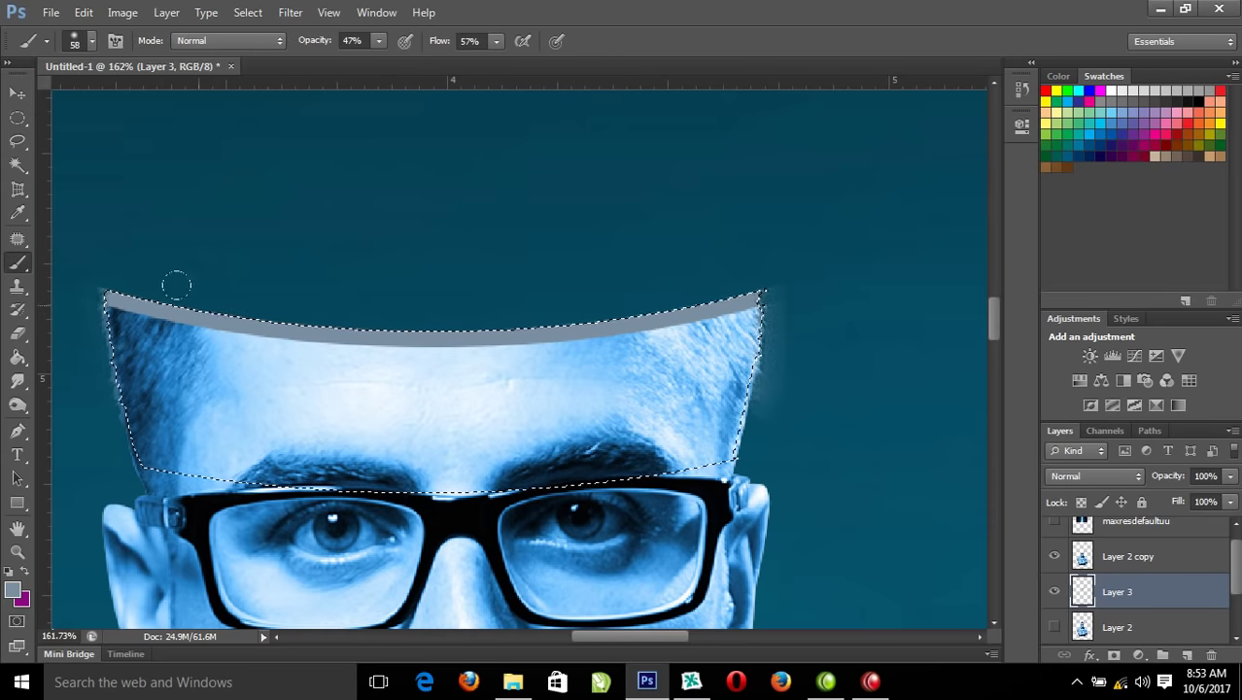
click(14, 589)
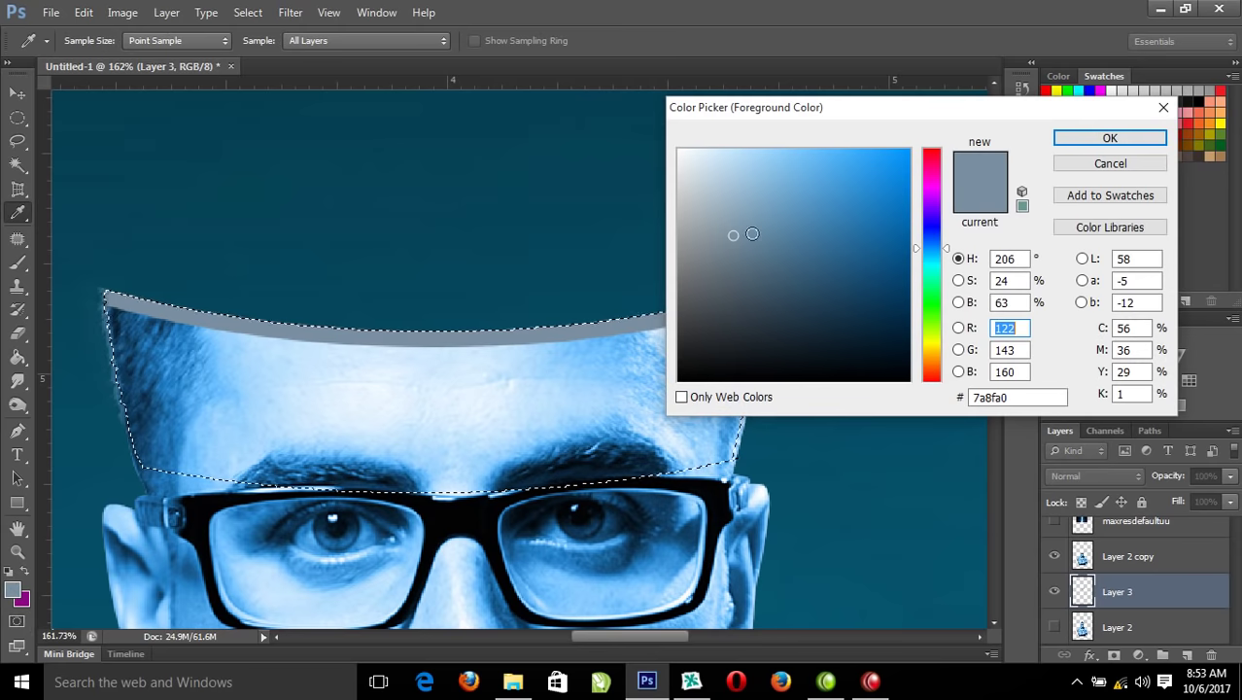
mouse_move(790, 250)
mouse_down()
mouse_move(838, 250)
mouse_move(848, 283)
mouse_up()
click(1110, 138)
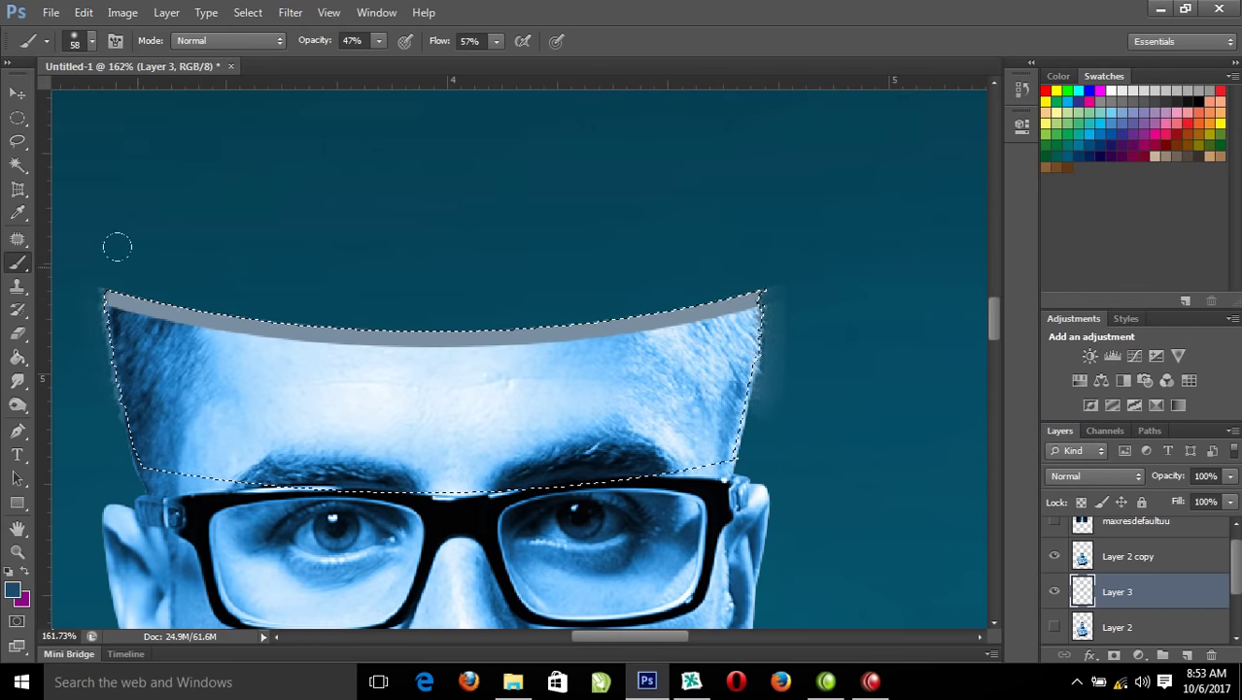
mouse_move(196, 275)
mouse_down()
mouse_move(171, 268)
mouse_move(167, 279)
mouse_move(250, 311)
mouse_move(374, 324)
mouse_move(559, 317)
mouse_up()
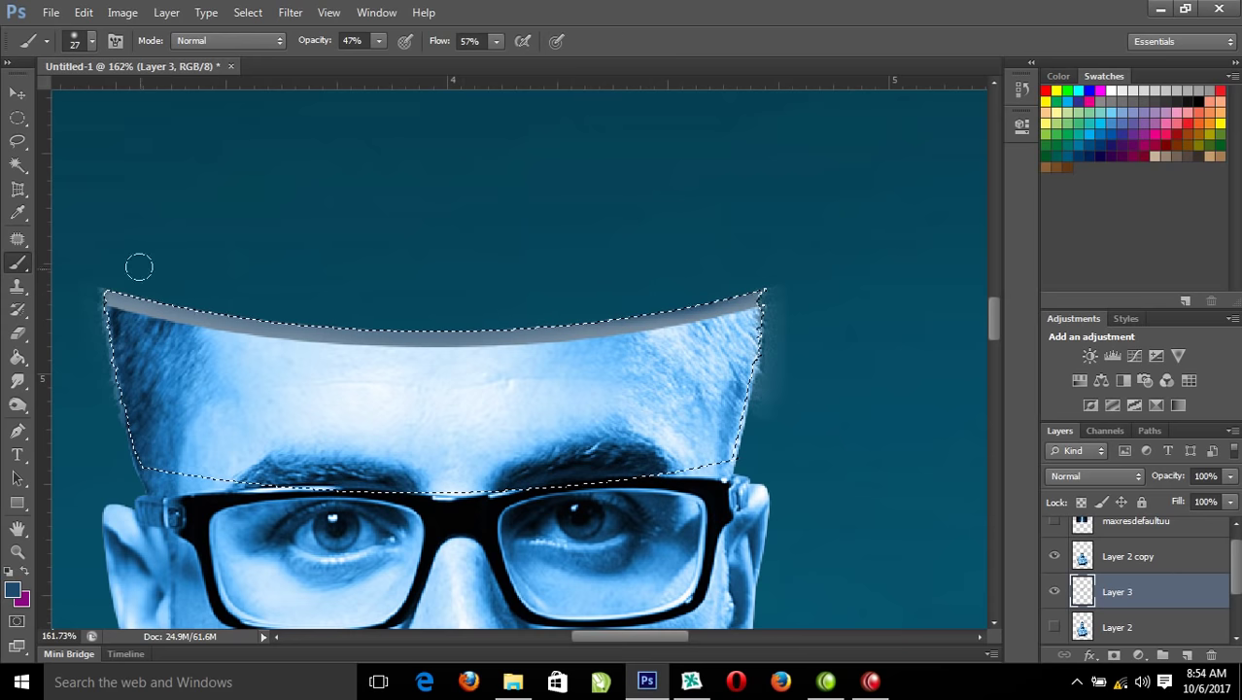
mouse_move(153, 286)
mouse_down()
mouse_move(269, 327)
mouse_move(420, 342)
mouse_move(475, 321)
mouse_up()
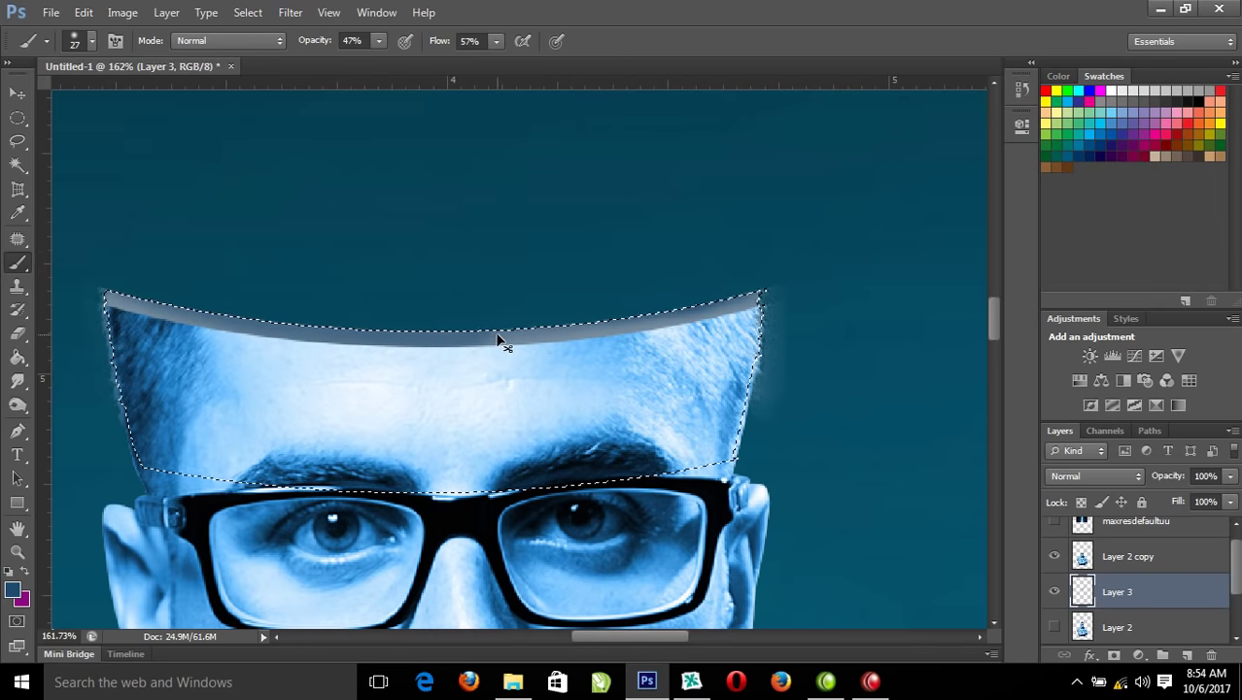
key(ctrl+d)
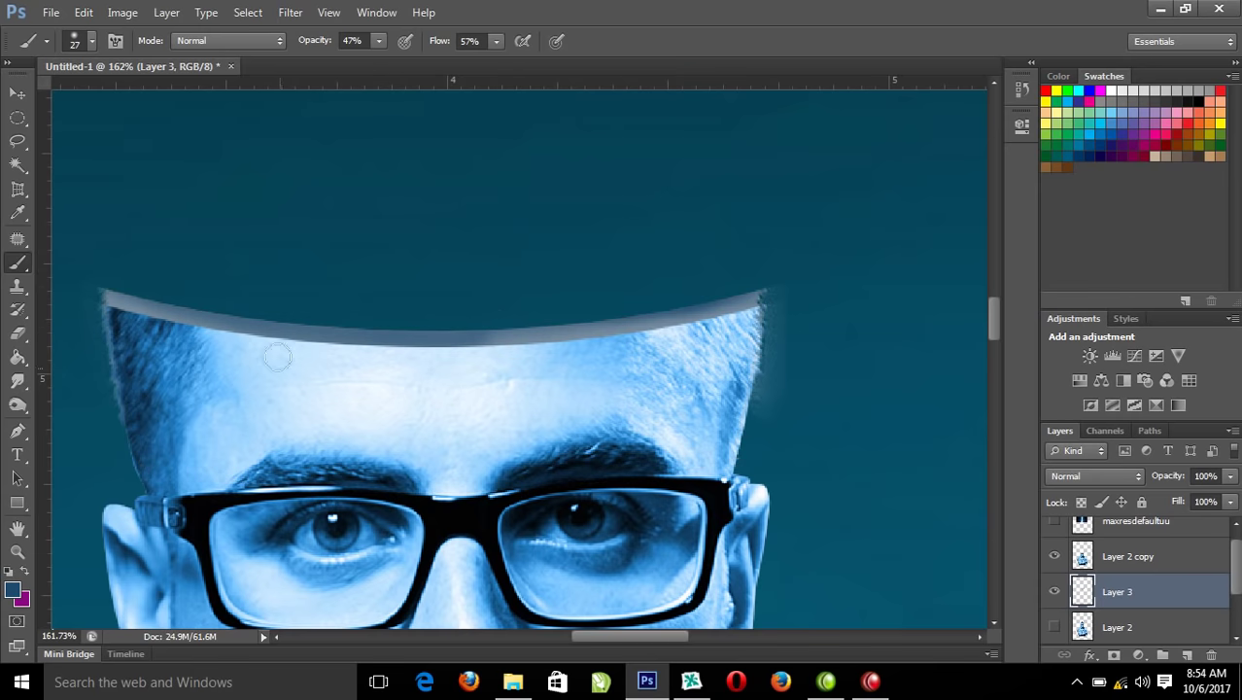
Draw an elliptical selection about 1.51 in wide and 0.18 in high over the head opening, its lower curve following the rim
right_click(550, 297)
click(618, 315)
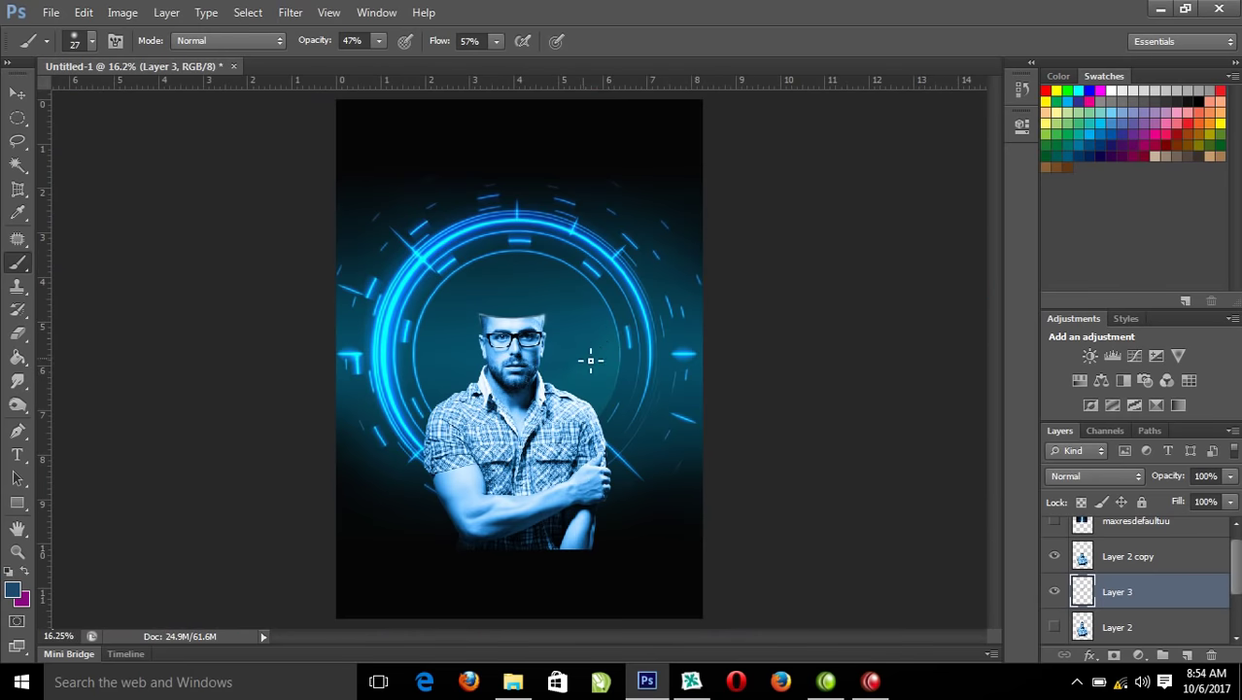
drag(554, 283, 703, 425)
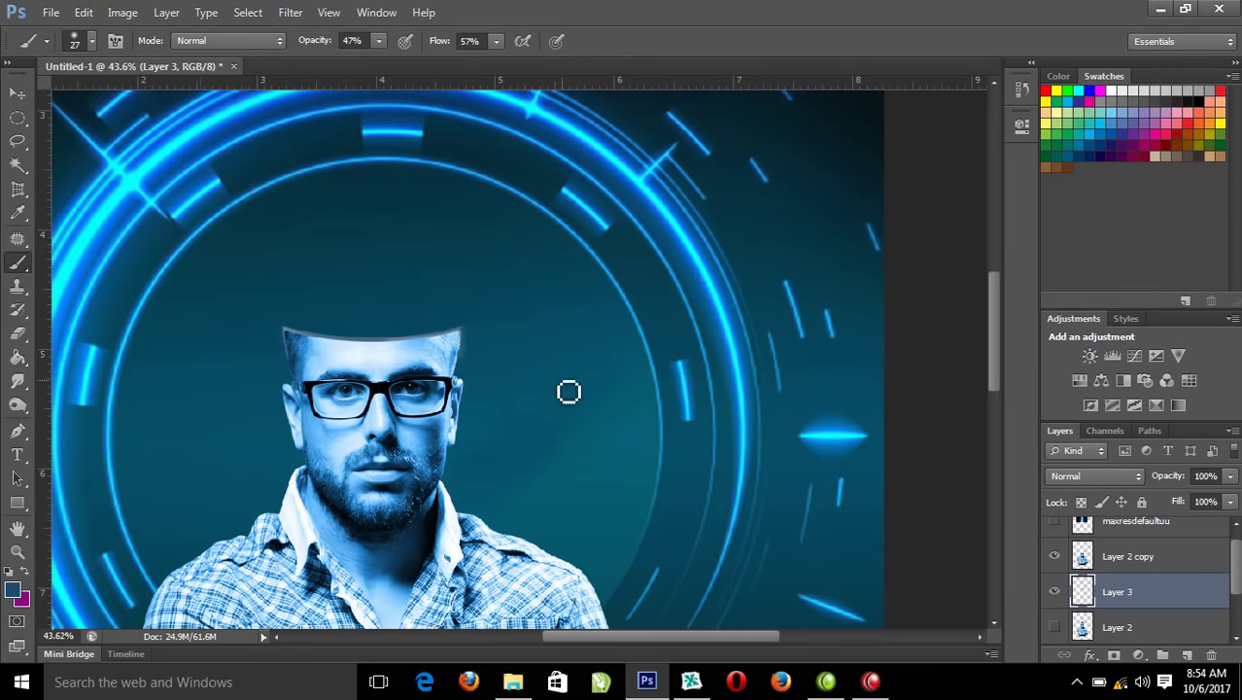
drag(250, 230, 577, 395)
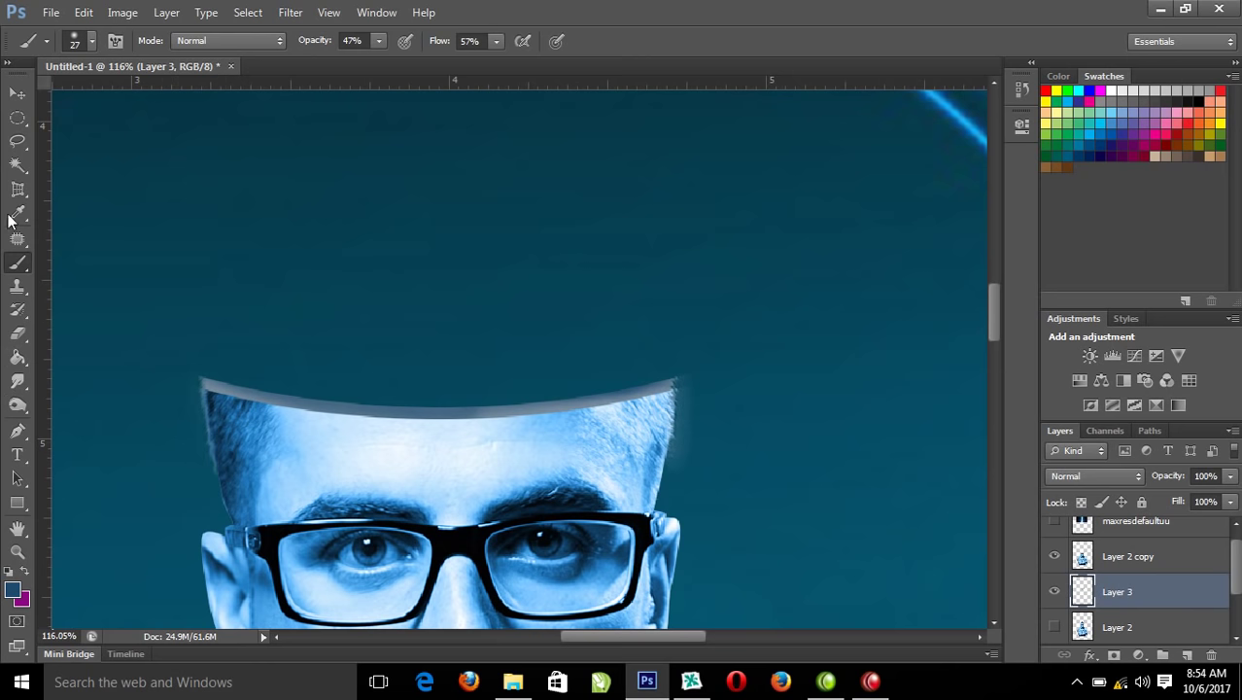
click(18, 118)
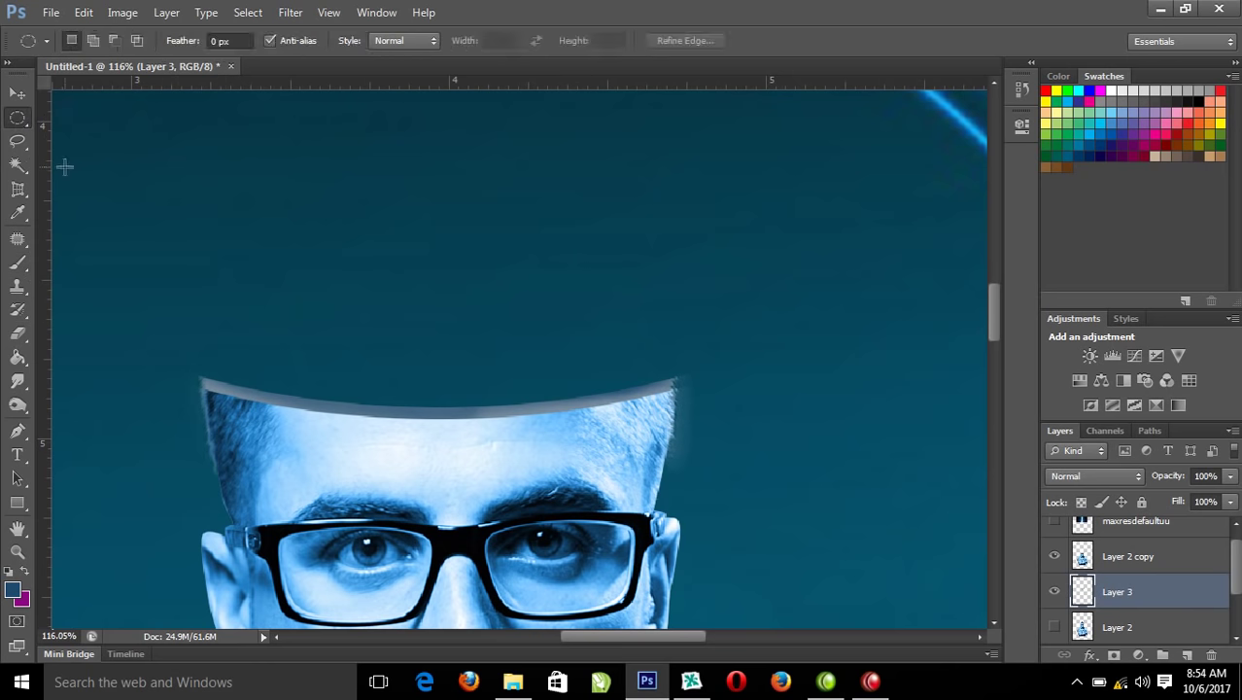
drag(201, 369, 228, 360)
drag(441, 405, 679, 408)
key(space)
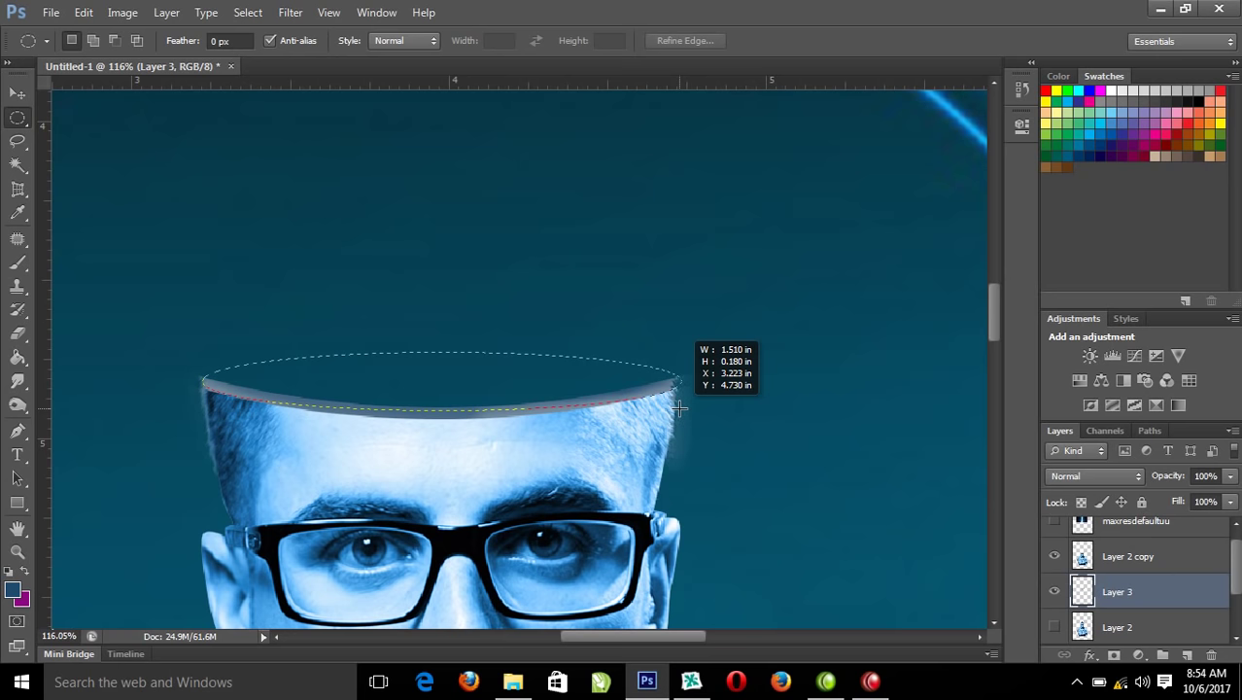
drag(679, 408, 679, 407)
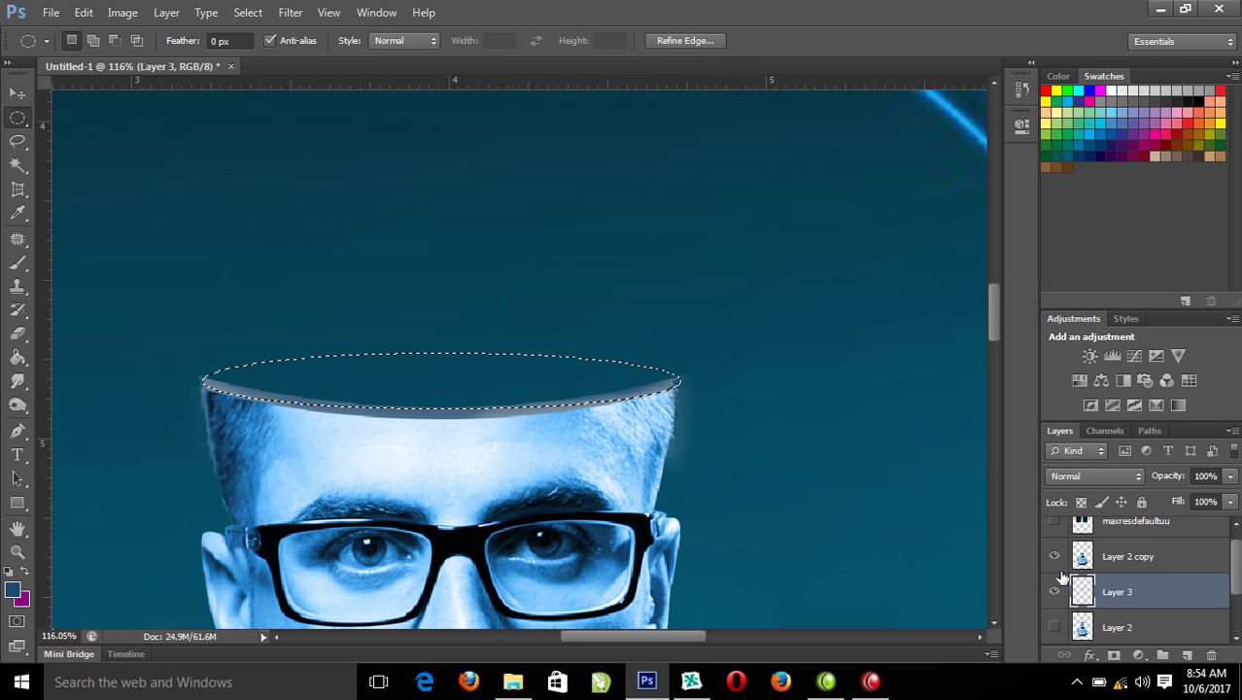
Show Layer 2, copy its elliptical forehead area to a new layer, and hide Layer 2 again
click(1125, 559)
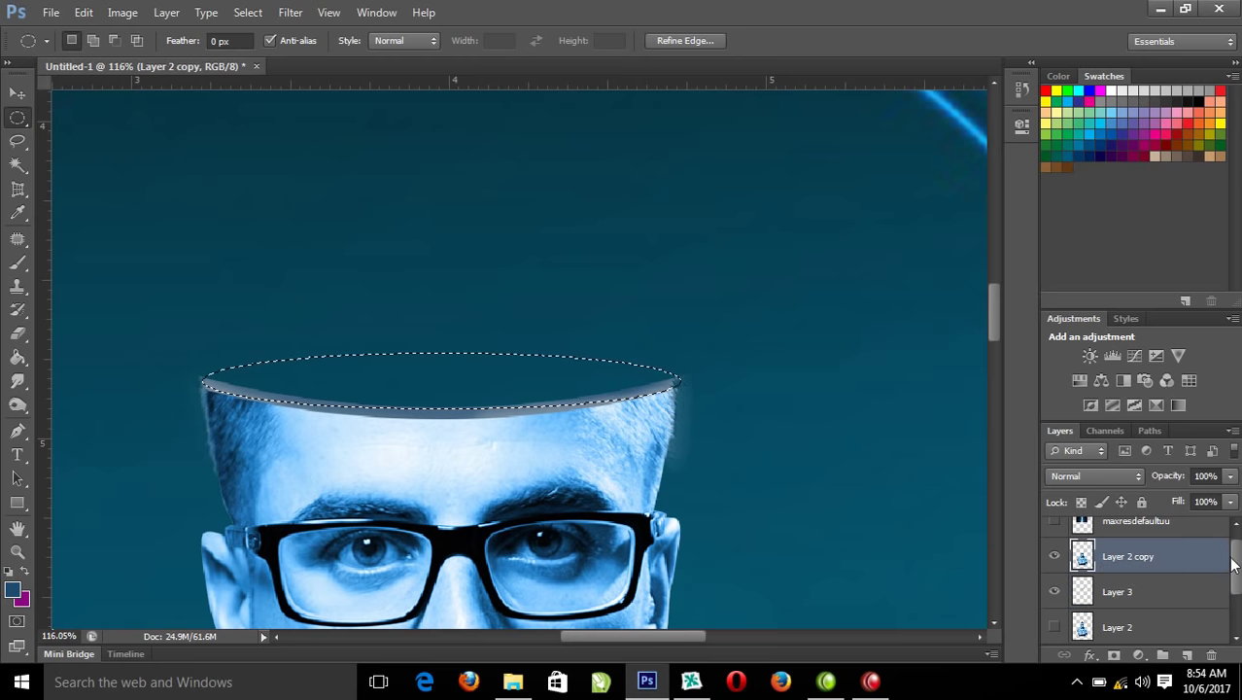
scroll(1230, 582, down, 2)
click(1054, 583)
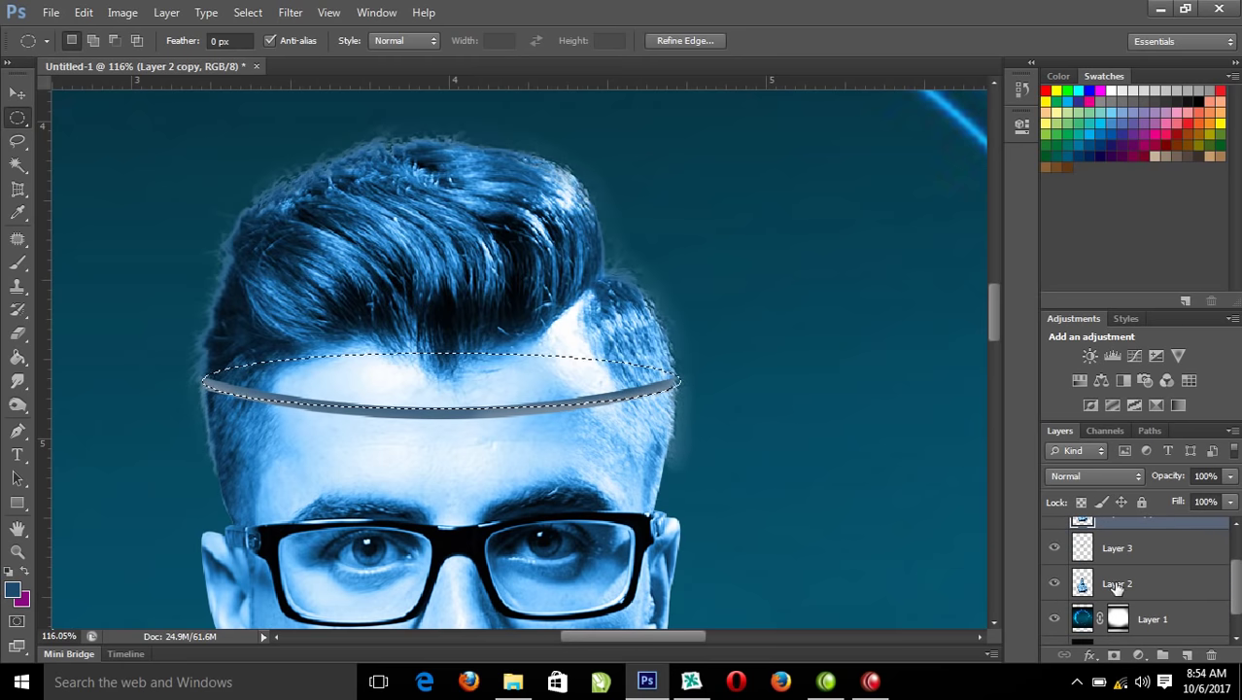
click(1127, 587)
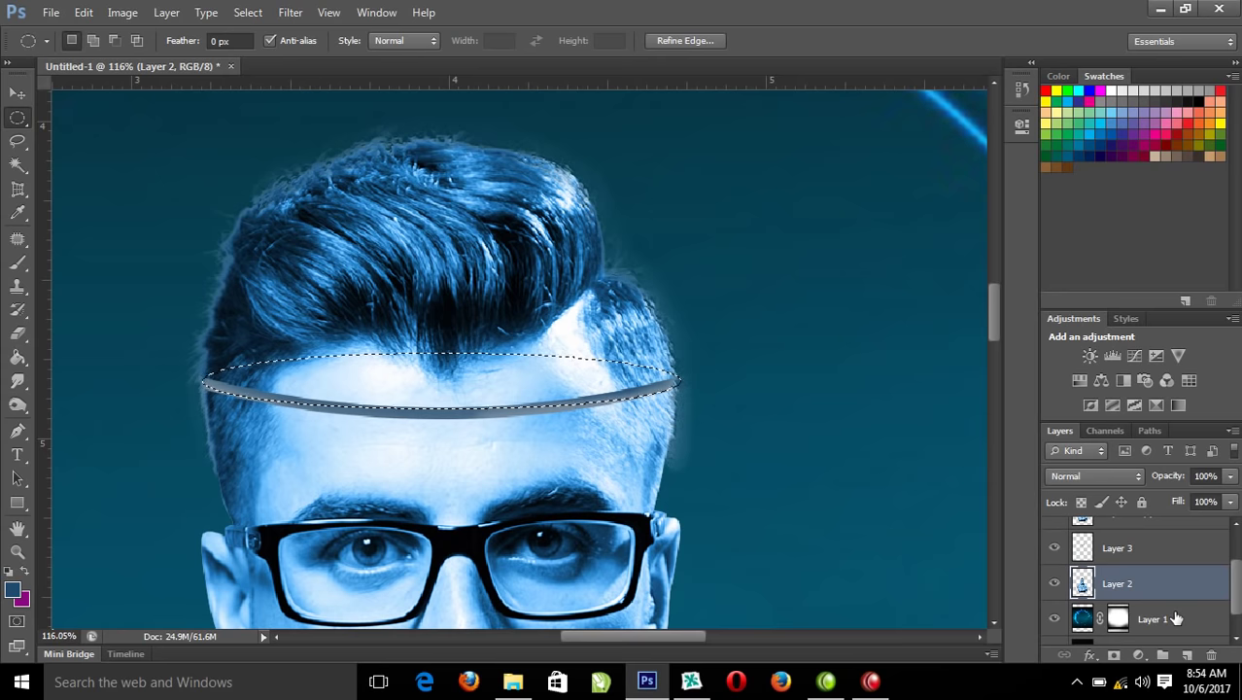
key(ctrl+j)
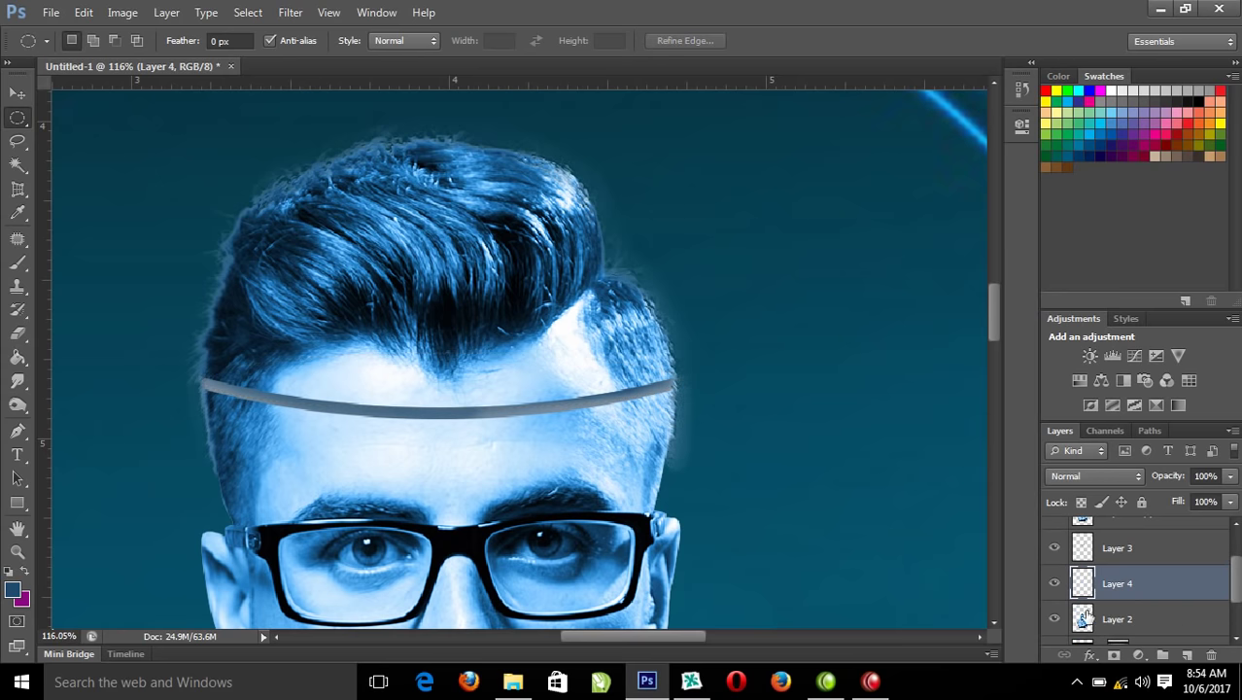
click(1053, 618)
Fill only the opaque pixels of the forehead ellipse on Layer 4 with dark blue 1d4b6f
right_click(464, 294)
click(498, 308)
drag(480, 255, 690, 337)
drag(204, 226, 576, 452)
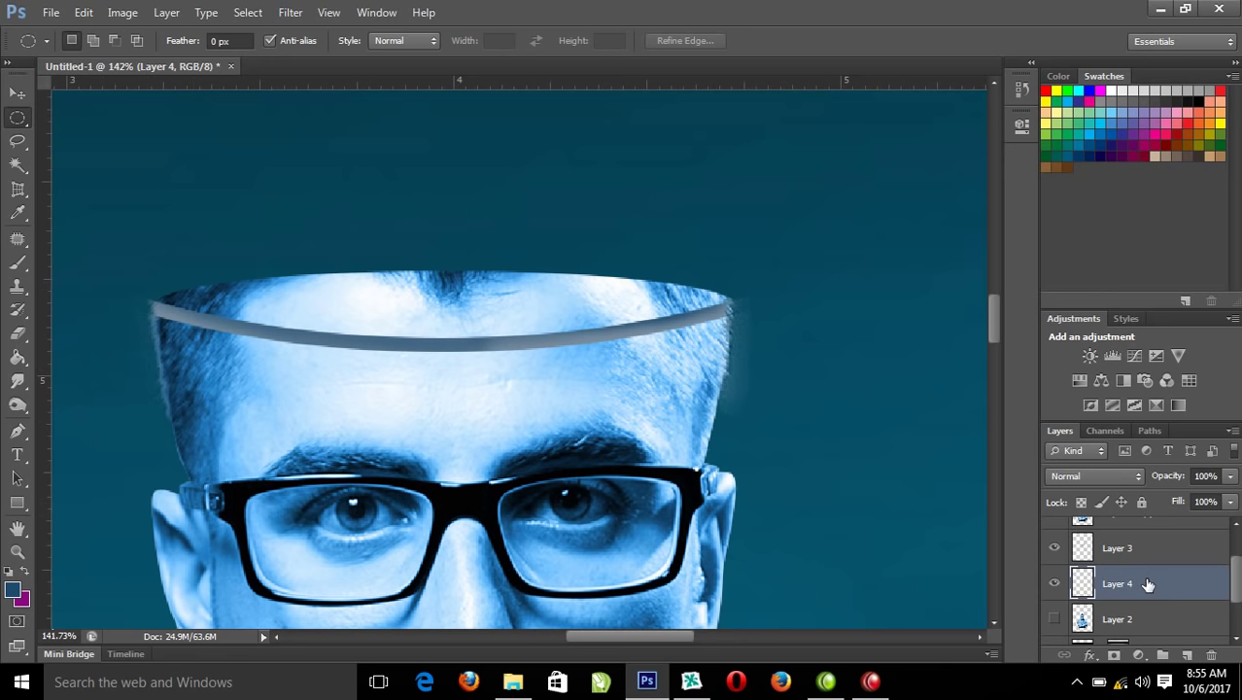
key(ctrl+BackSpace)
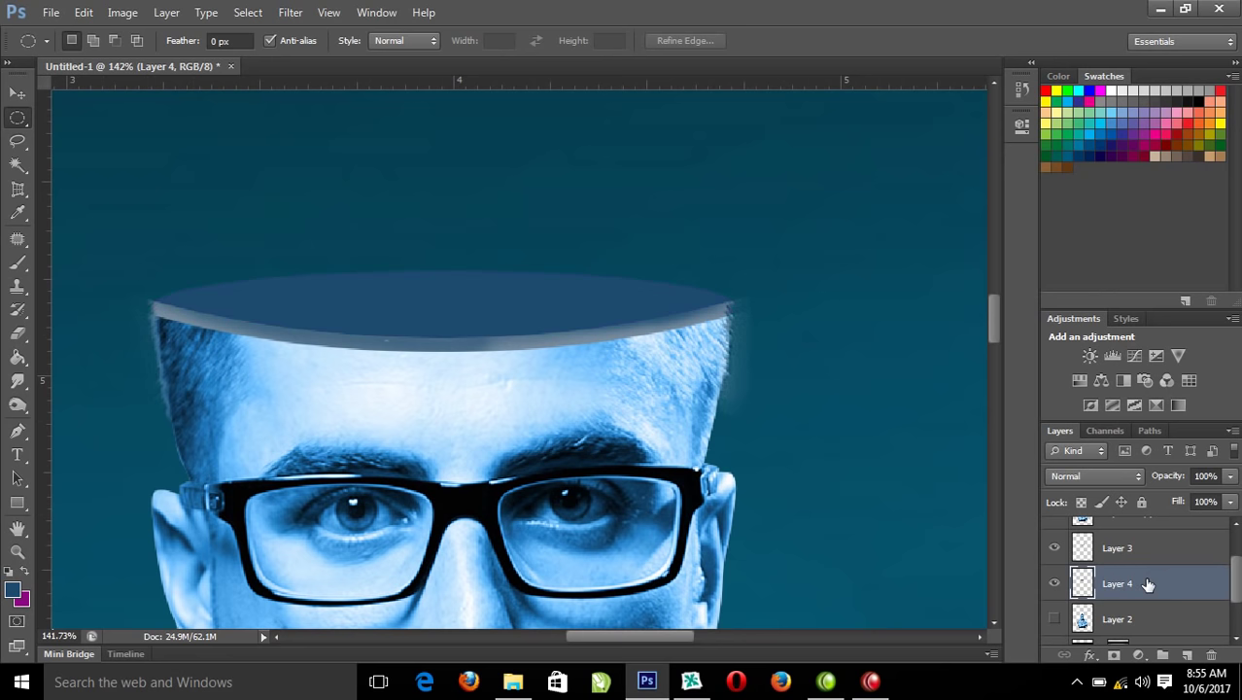
Paint a soft highlight in pale blue eaf5fe along the lower middle of the Layer 4 ellipse with a 103 px brush, within its selection
ctrl+click(1082, 583)
key(b)
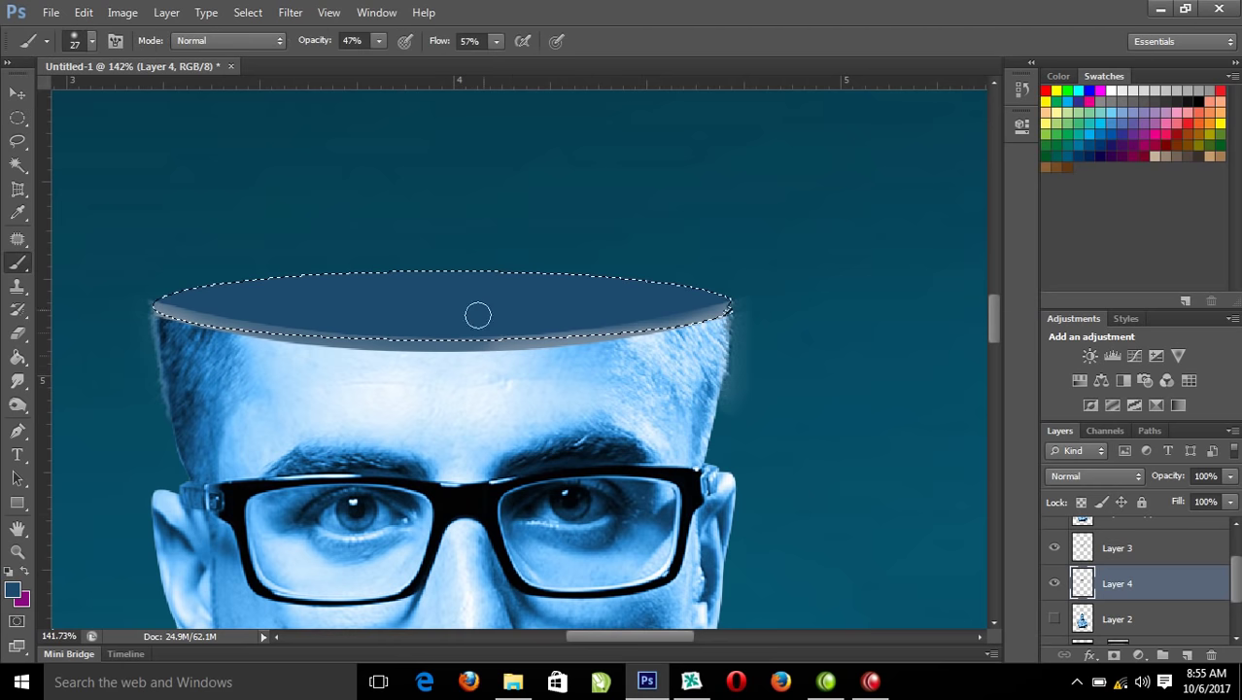
drag(486, 384, 487, 375)
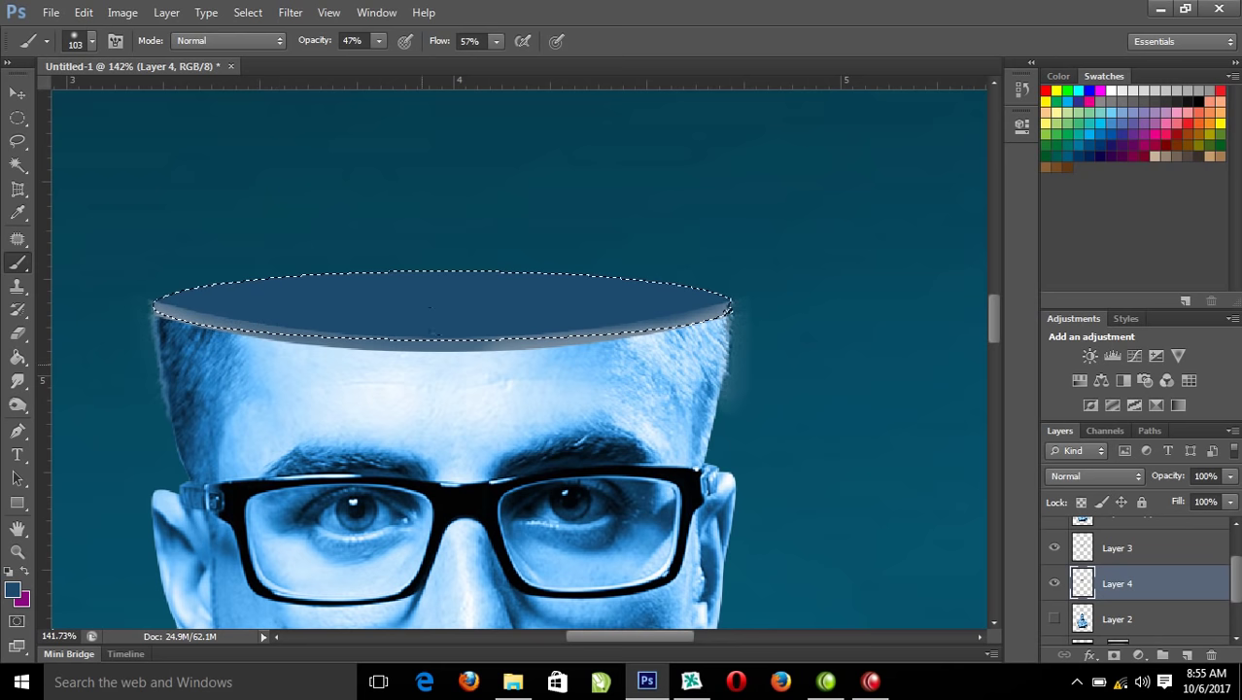
click(13, 590)
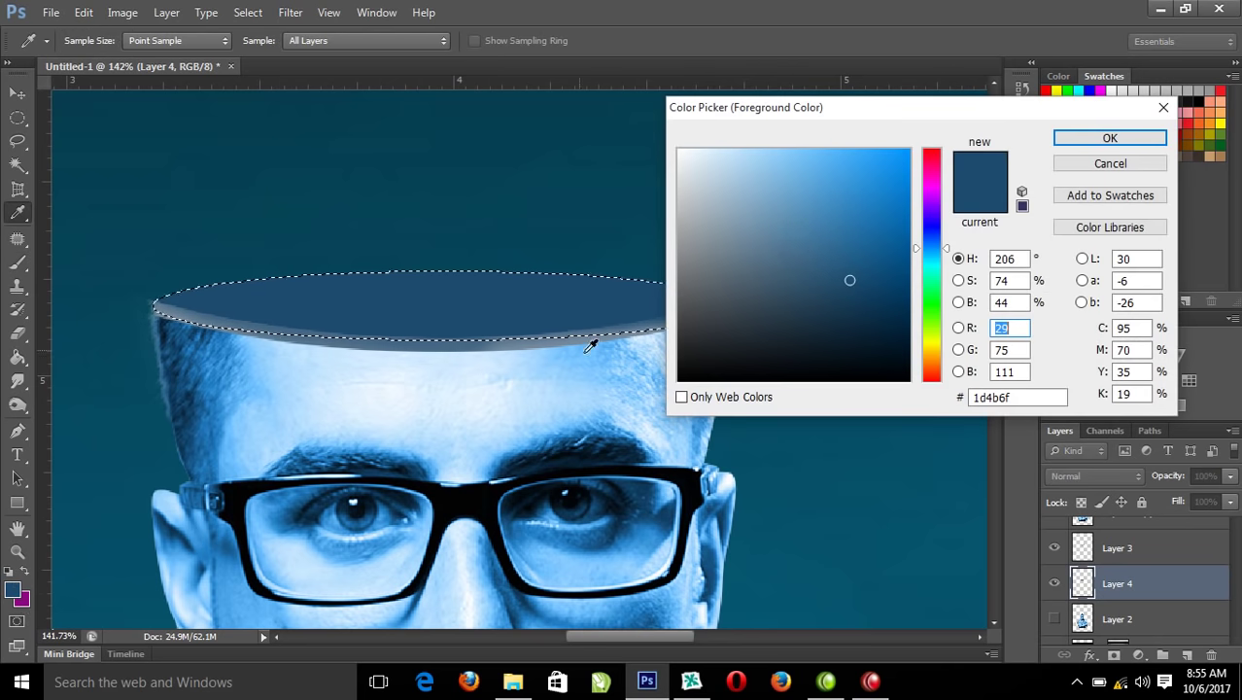
click(694, 148)
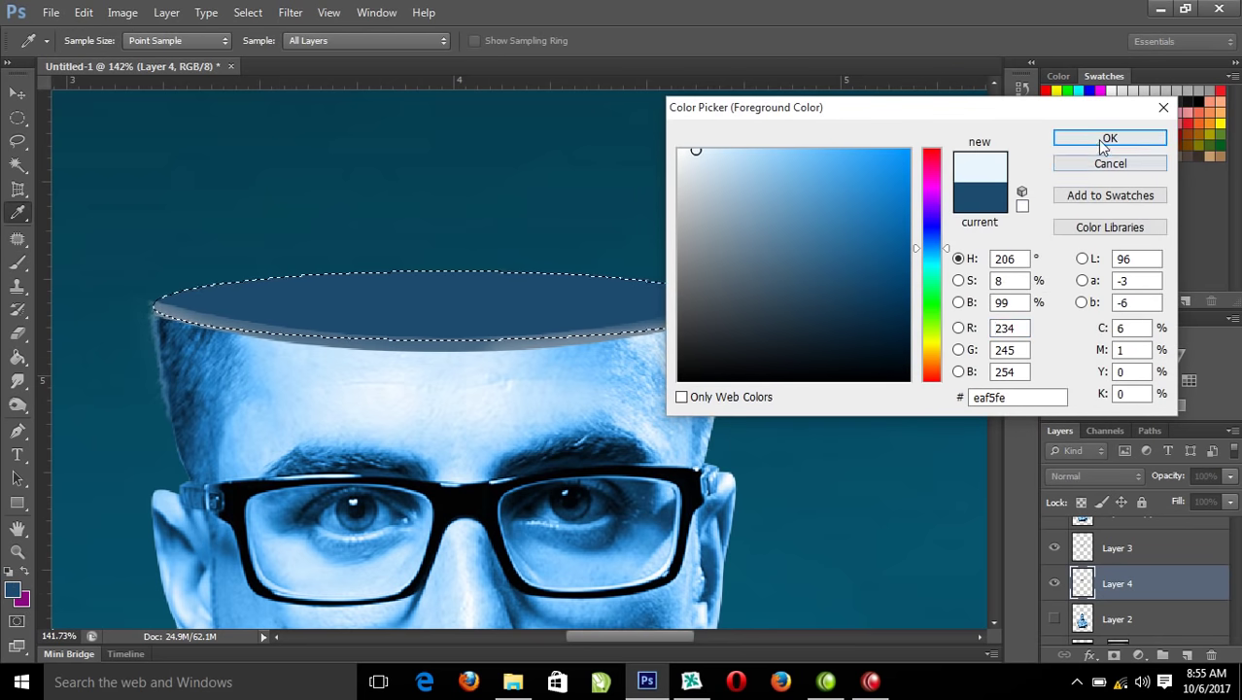
click(1108, 139)
mouse_move(418, 324)
mouse_down()
mouse_move(530, 330)
mouse_move(242, 319)
mouse_up()
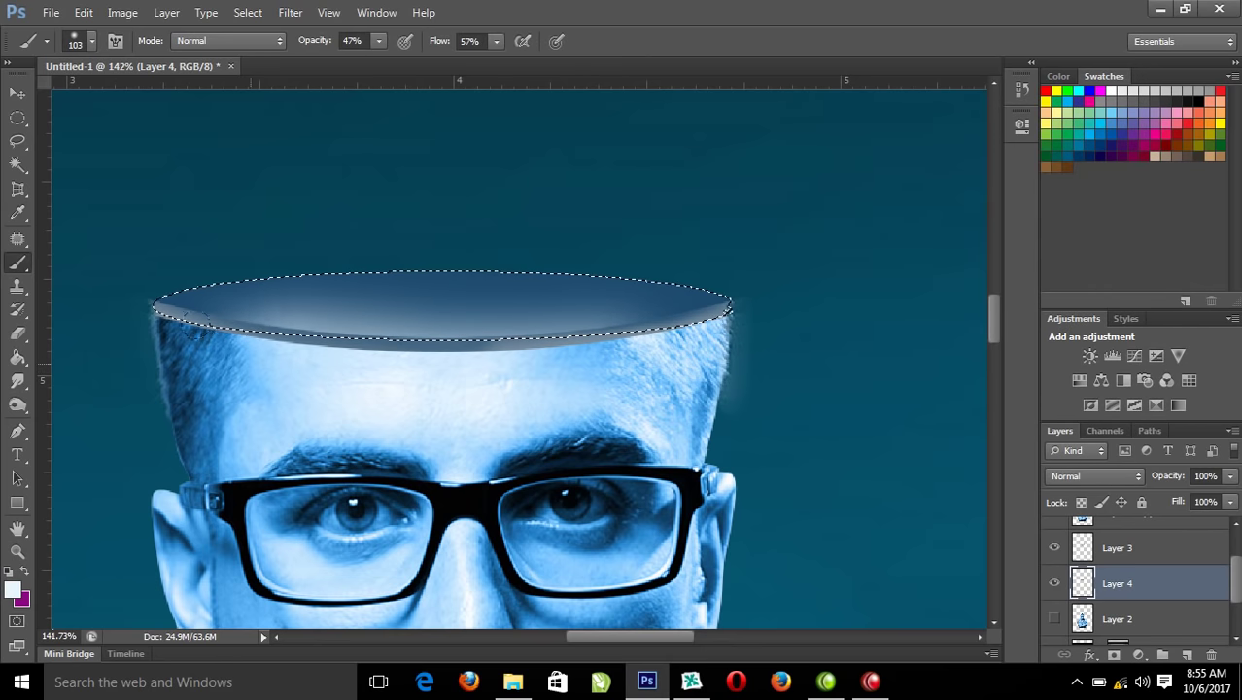
mouse_move(413, 313)
mouse_down()
mouse_move(497, 309)
mouse_move(528, 325)
mouse_move(337, 340)
mouse_up()
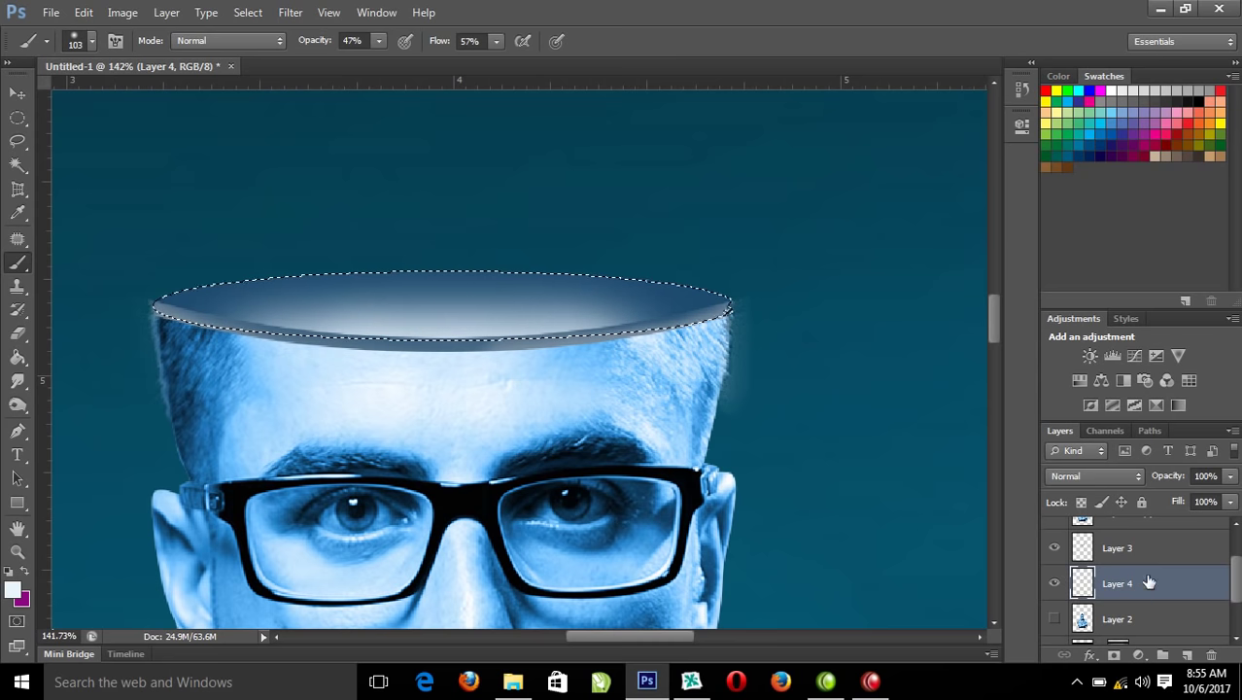
Shade the back edge of the selected ellipse on Layer 4 with a 27 px brush in dark grey-blue 333e47
click(13, 589)
click(742, 313)
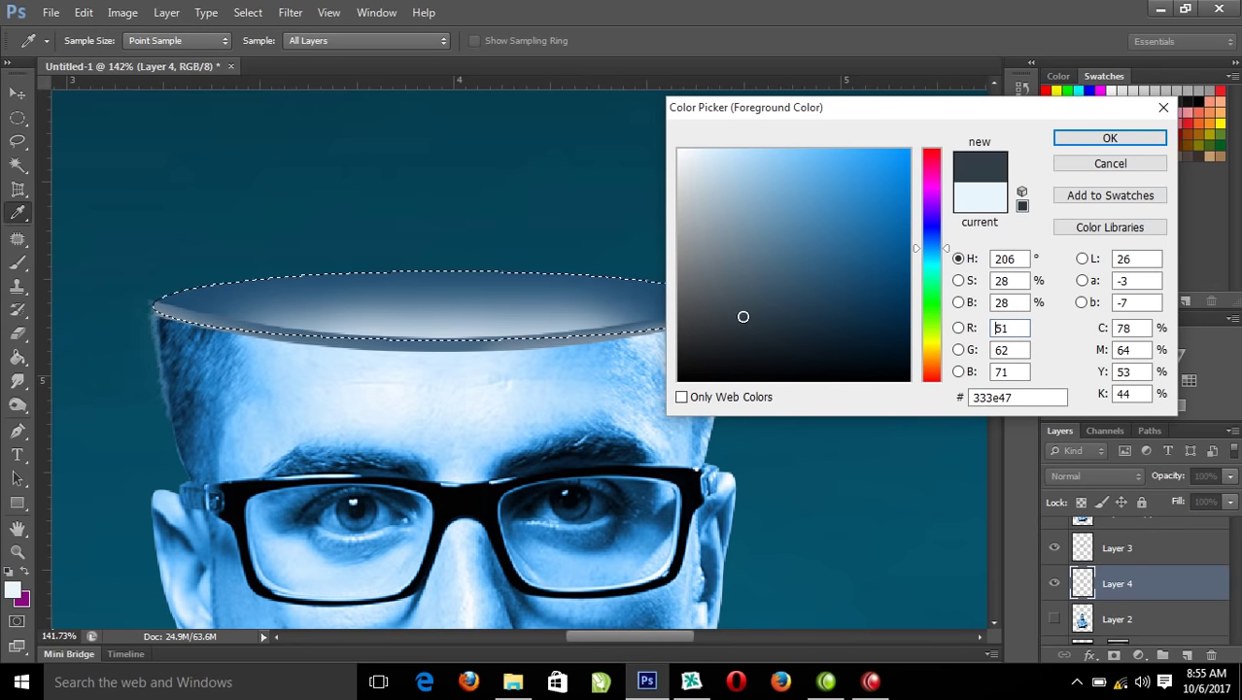
click(1108, 138)
drag(537, 246, 545, 252)
mouse_move(702, 294)
mouse_down()
mouse_move(721, 288)
mouse_move(339, 269)
mouse_up()
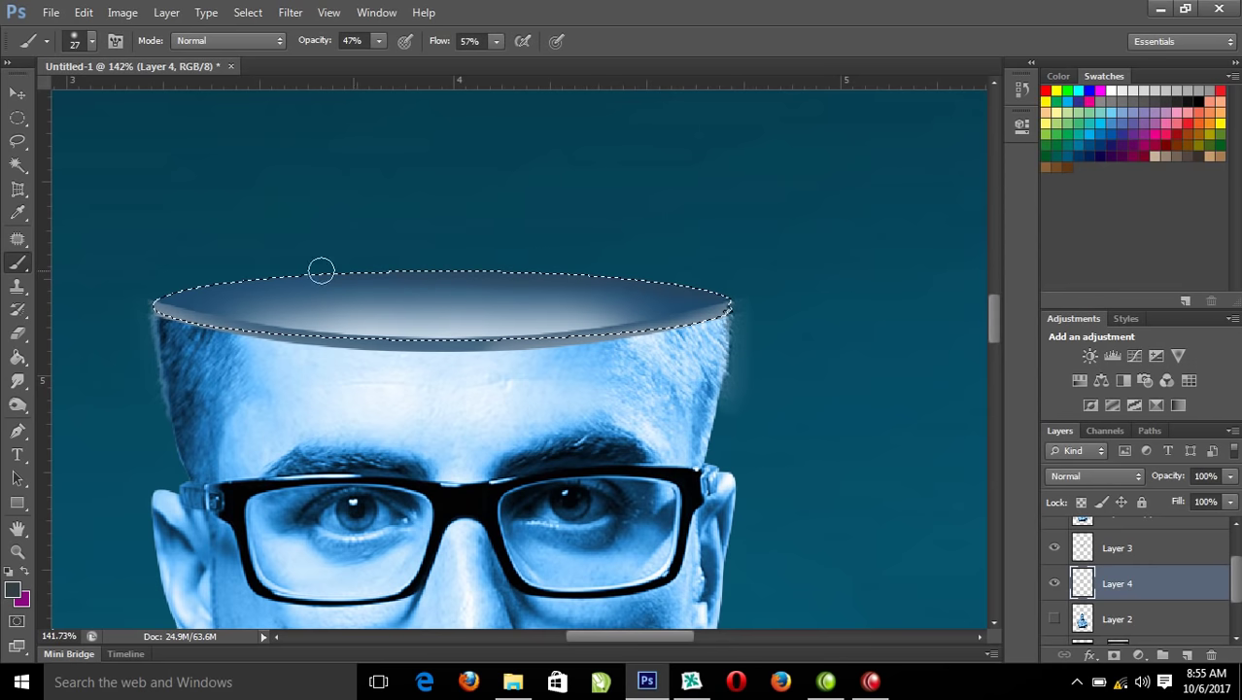
mouse_move(203, 292)
mouse_down()
mouse_move(153, 300)
mouse_move(380, 269)
mouse_move(555, 271)
mouse_move(690, 280)
mouse_move(776, 330)
mouse_up()
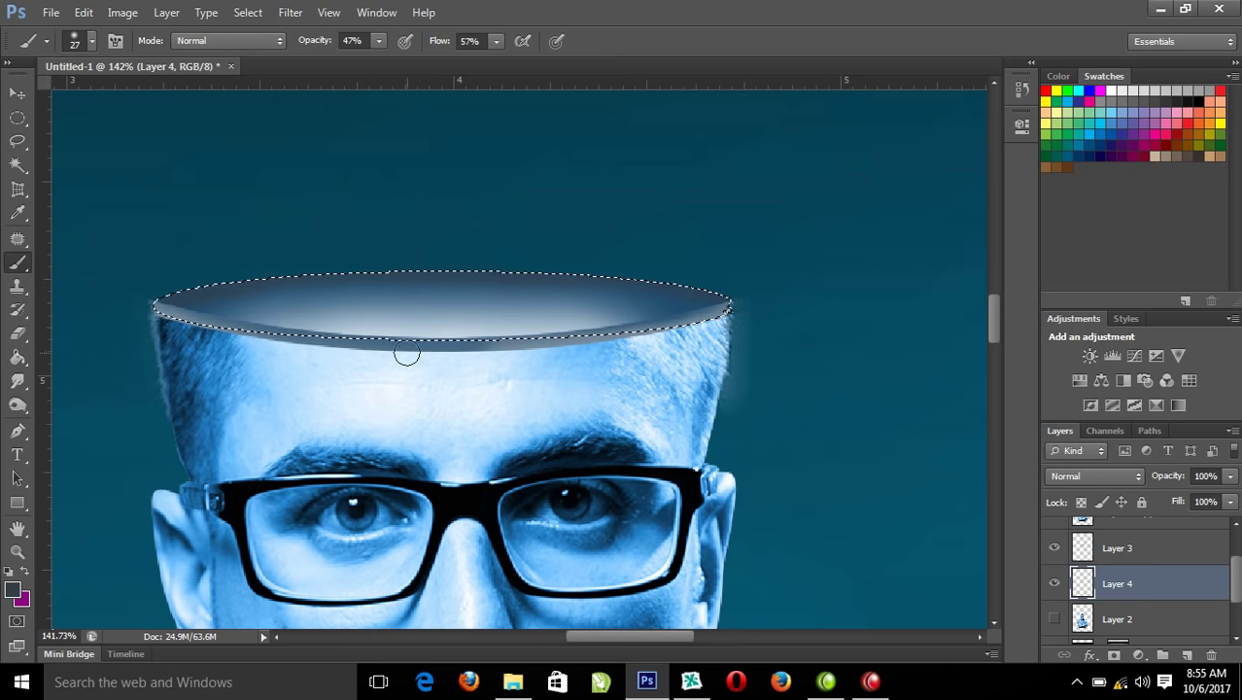
Clear the elliptical selection around the shaded head opening on Layer 4
right_click(379, 285)
click(459, 296)
drag(445, 279, 541, 323)
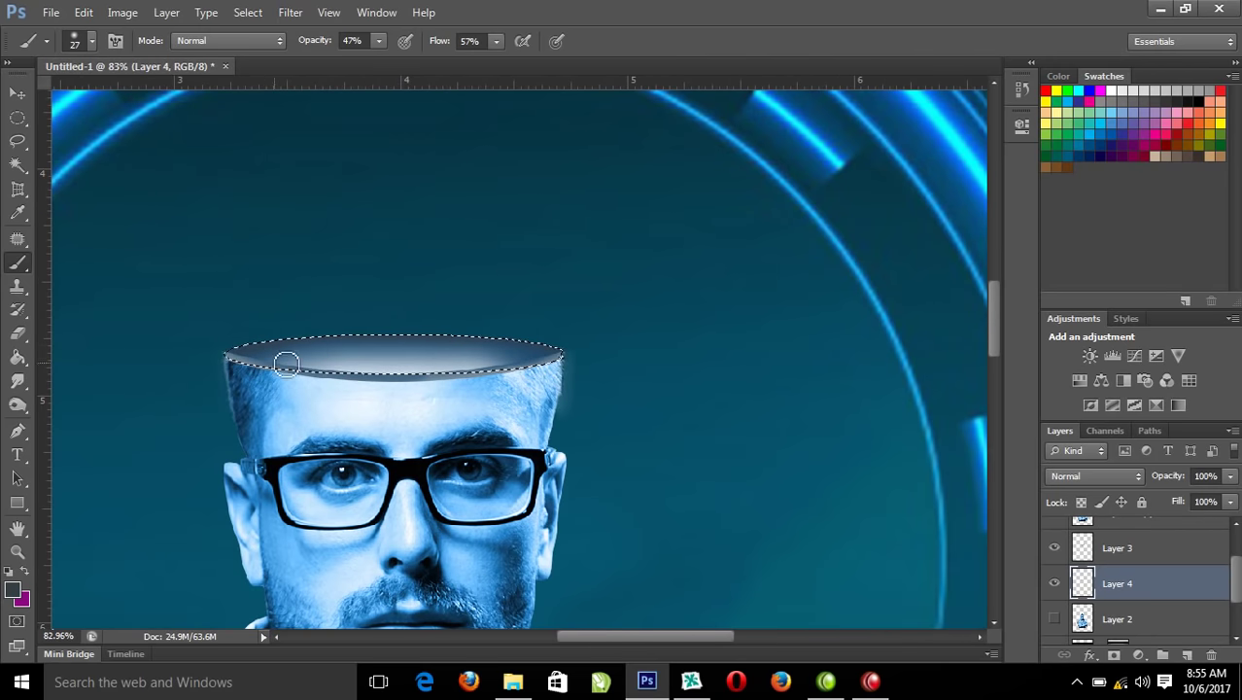
key(ctrl+d)
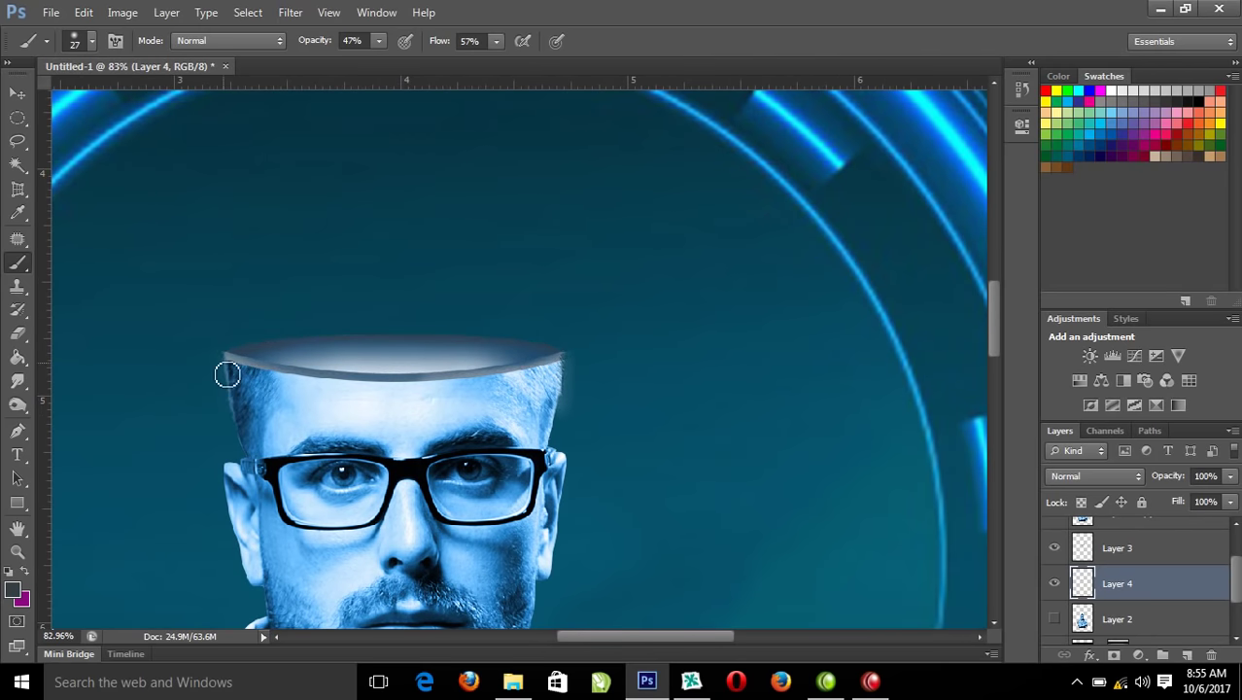
Copy a slightly lower elliptical area of Layer 4, about 1.49 by 0.15 in, to a new layer and fill Layer 4's opaque pixels with dark grey-blue
drag(174, 273, 680, 486)
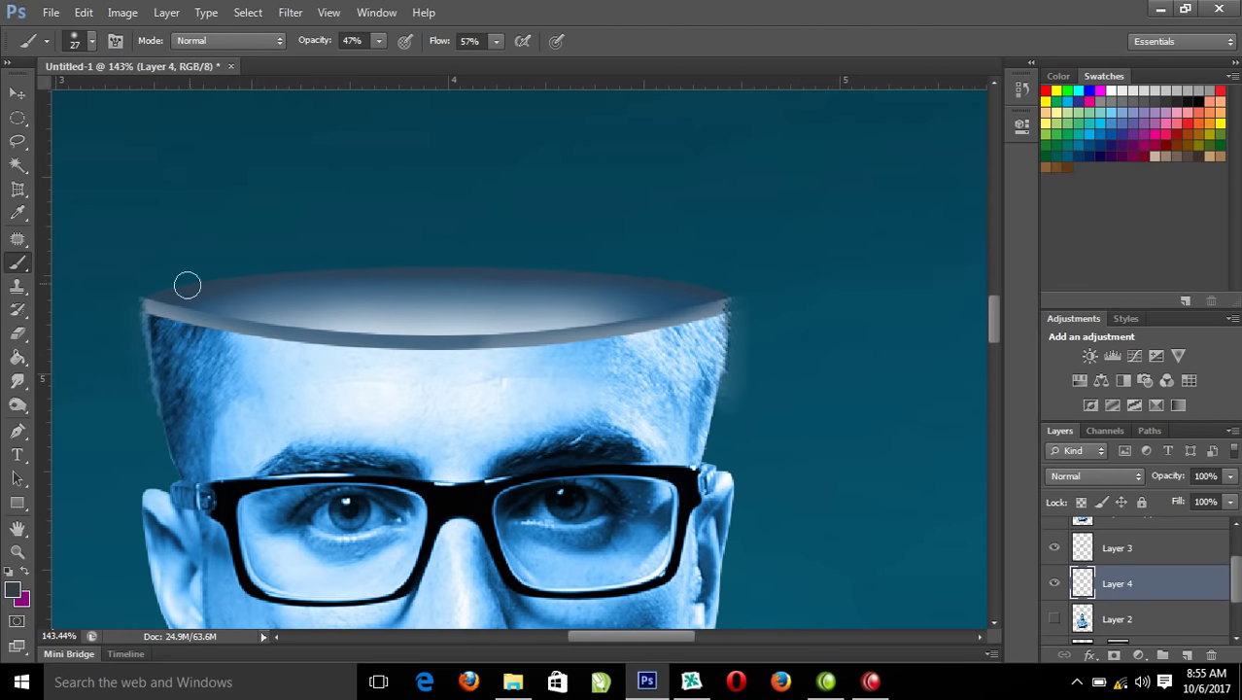
click(18, 117)
drag(153, 303, 728, 343)
key(space)
key(space)
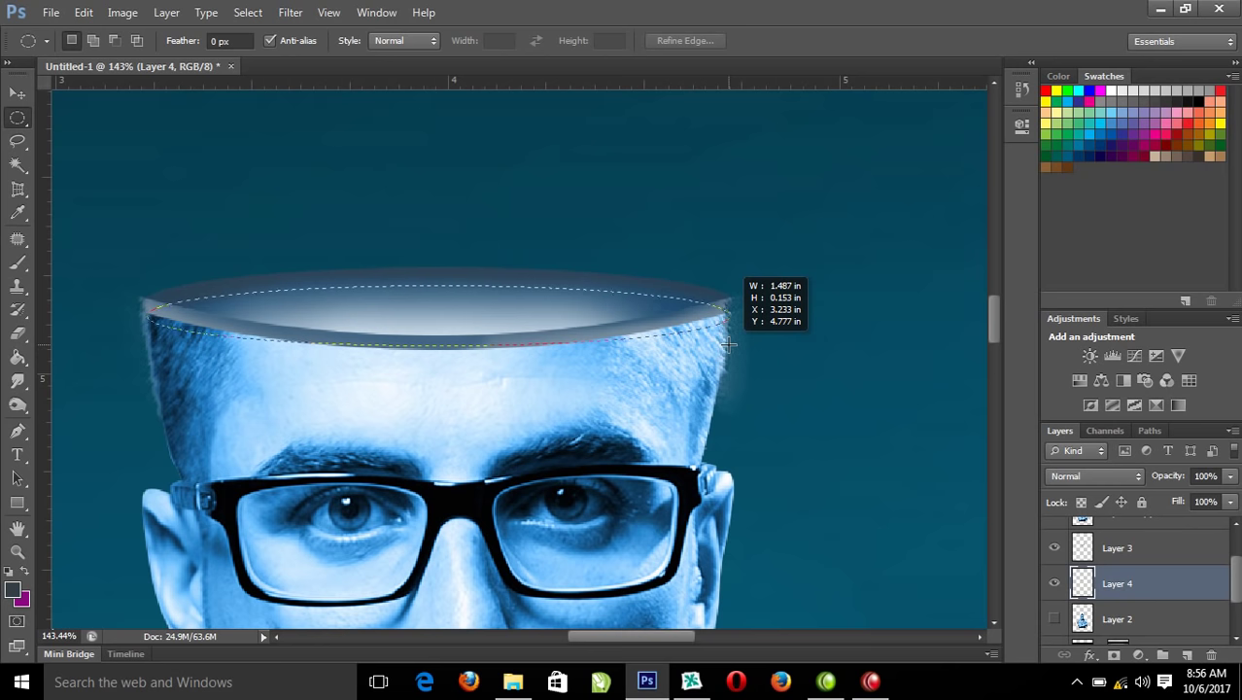
drag(729, 343, 729, 344)
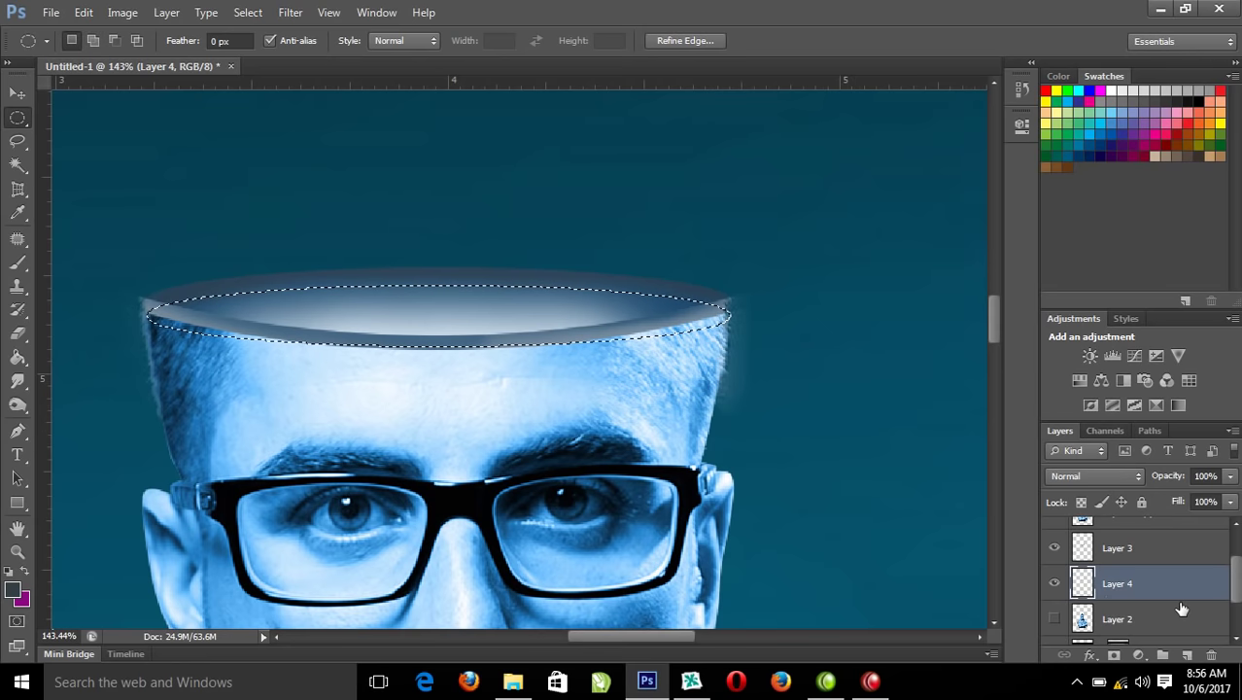
key(ctrl+j)
key(ctrl+shift+BackSpace)
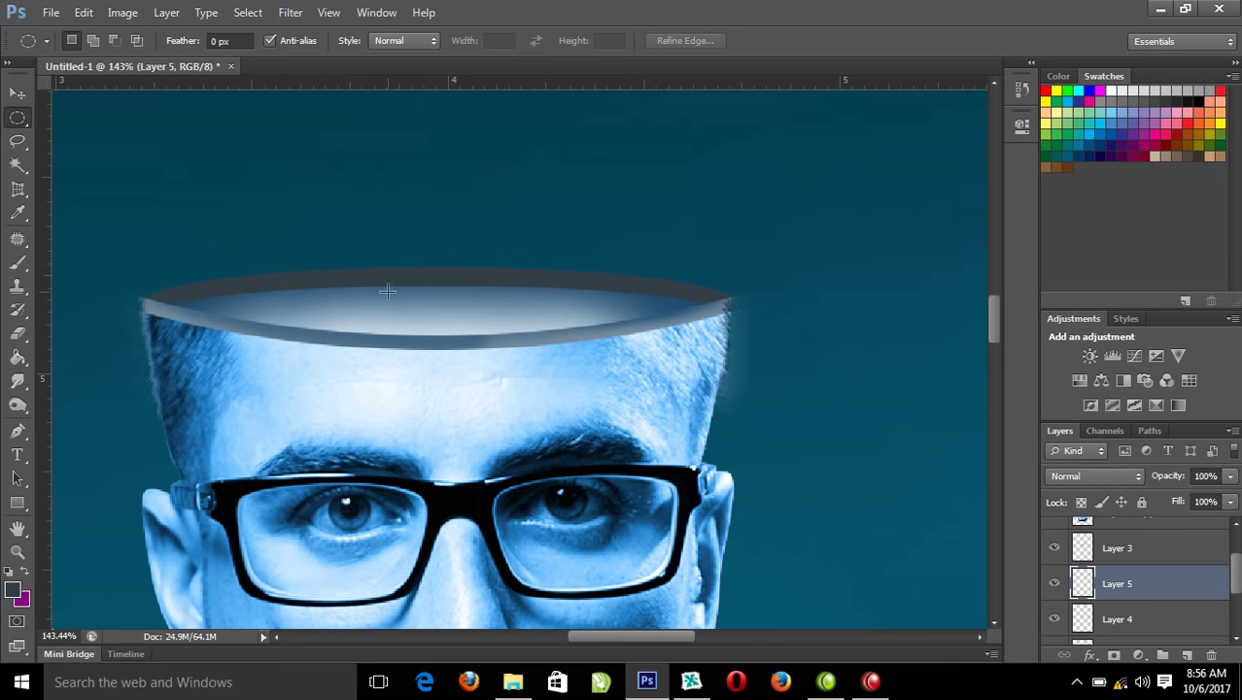
Show the maxresdefaultuu light beam layer and move it one level down, below Layer 2 copy
right_click(527, 307)
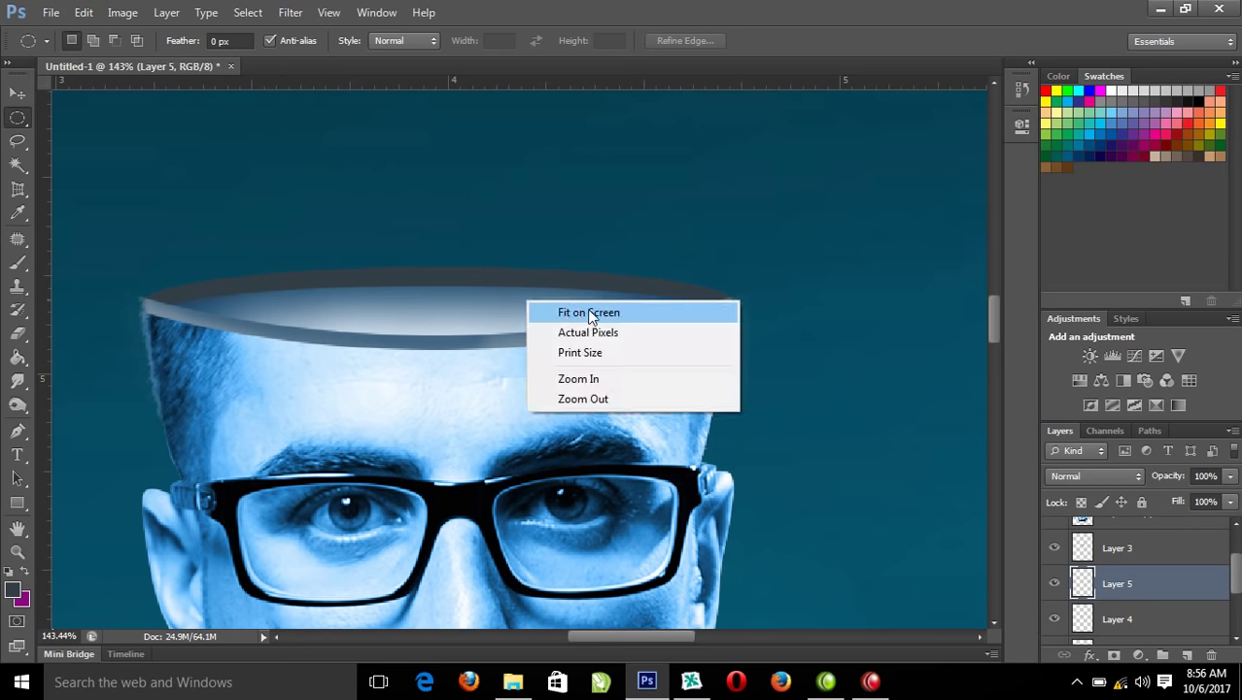
click(587, 310)
drag(440, 288, 631, 346)
drag(190, 264, 626, 429)
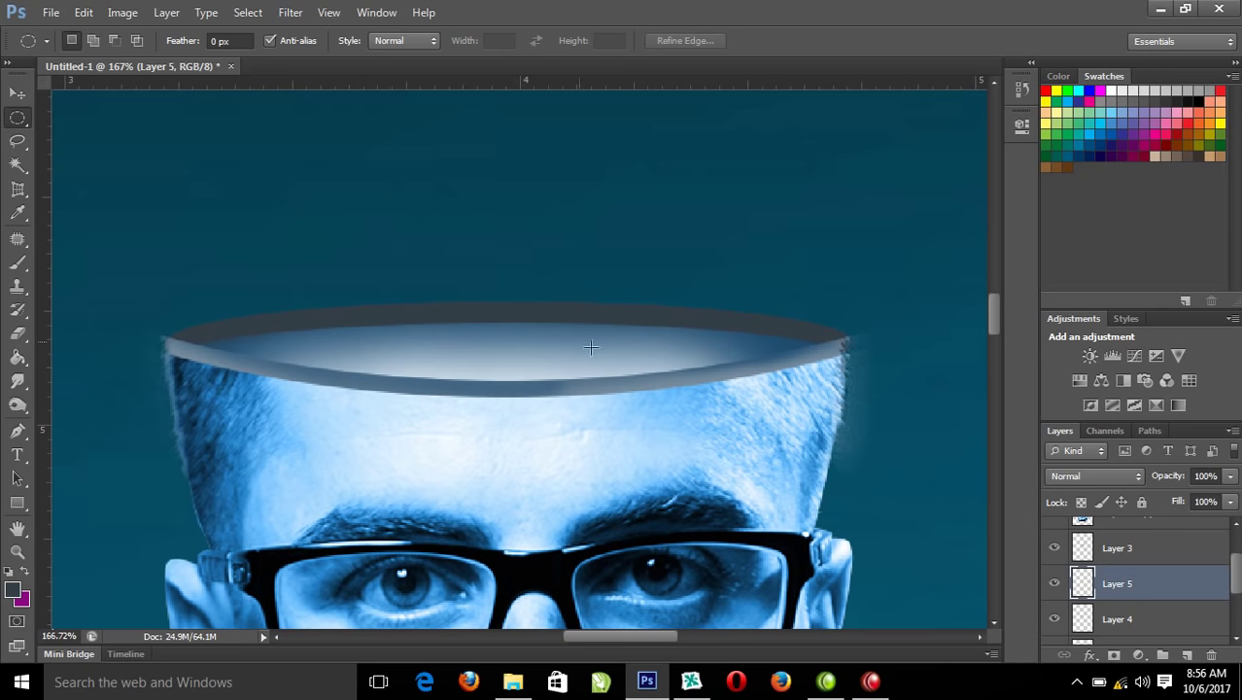
right_click(498, 205)
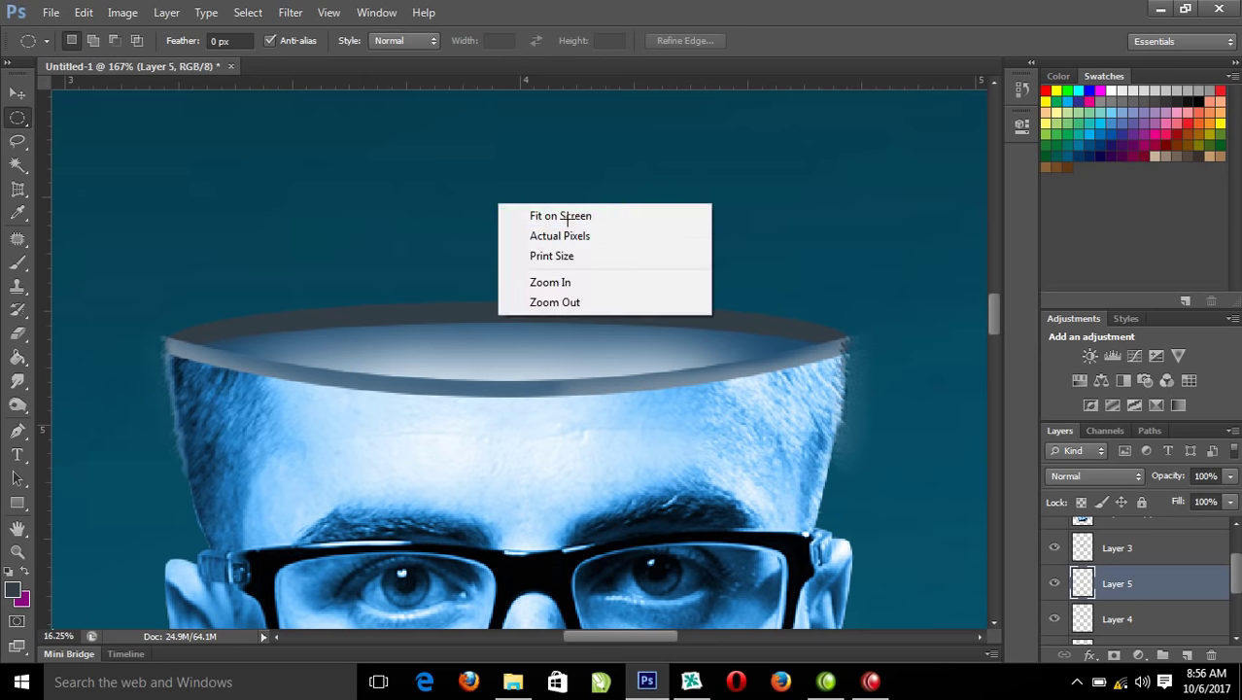
click(550, 216)
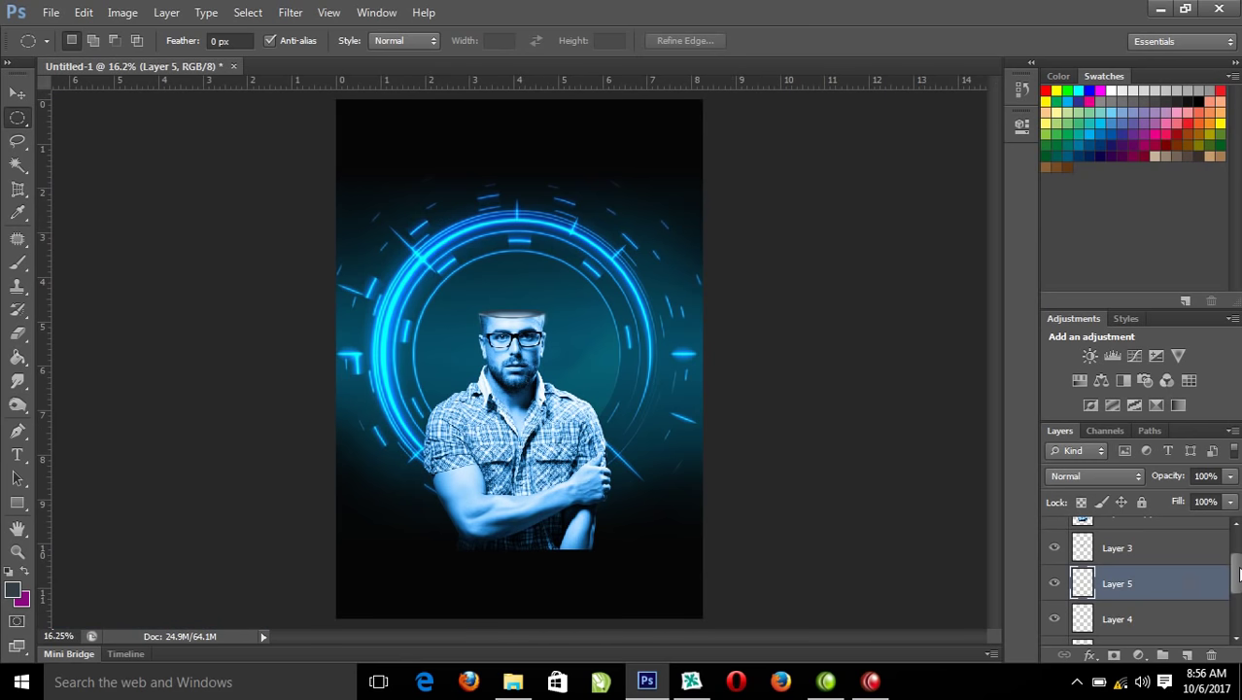
scroll(1238, 573, up, 2)
click(1054, 534)
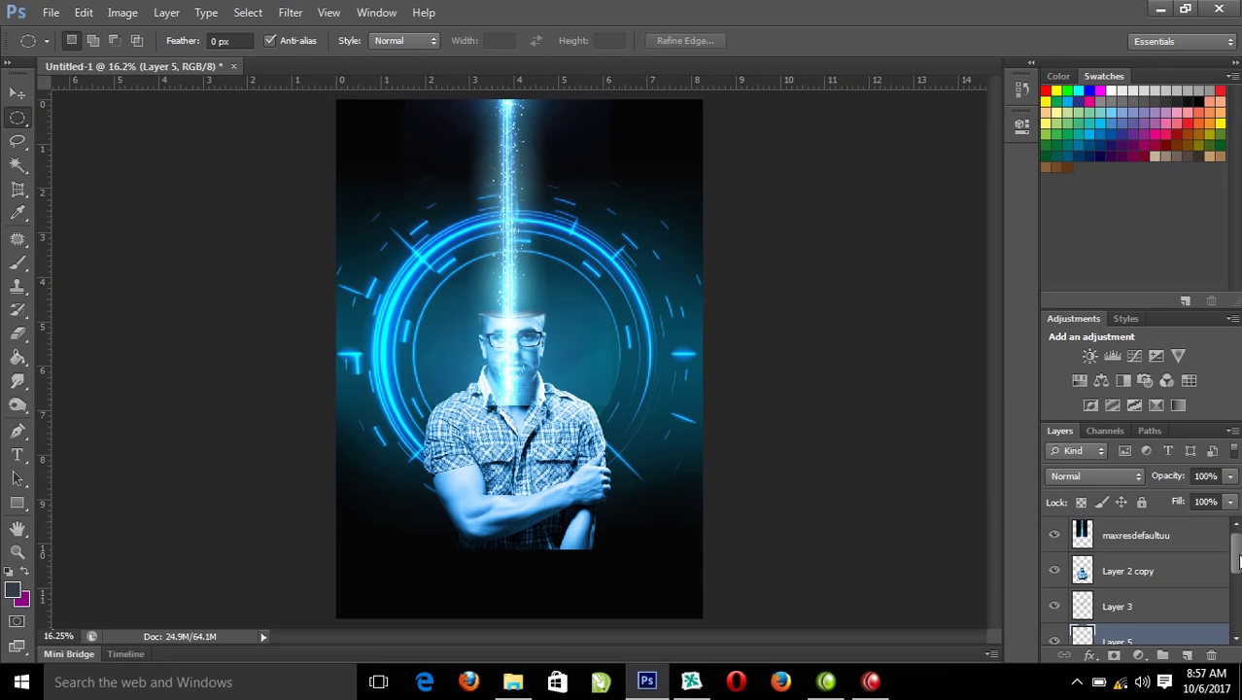
drag(1238, 554, 1234, 526)
click(1142, 534)
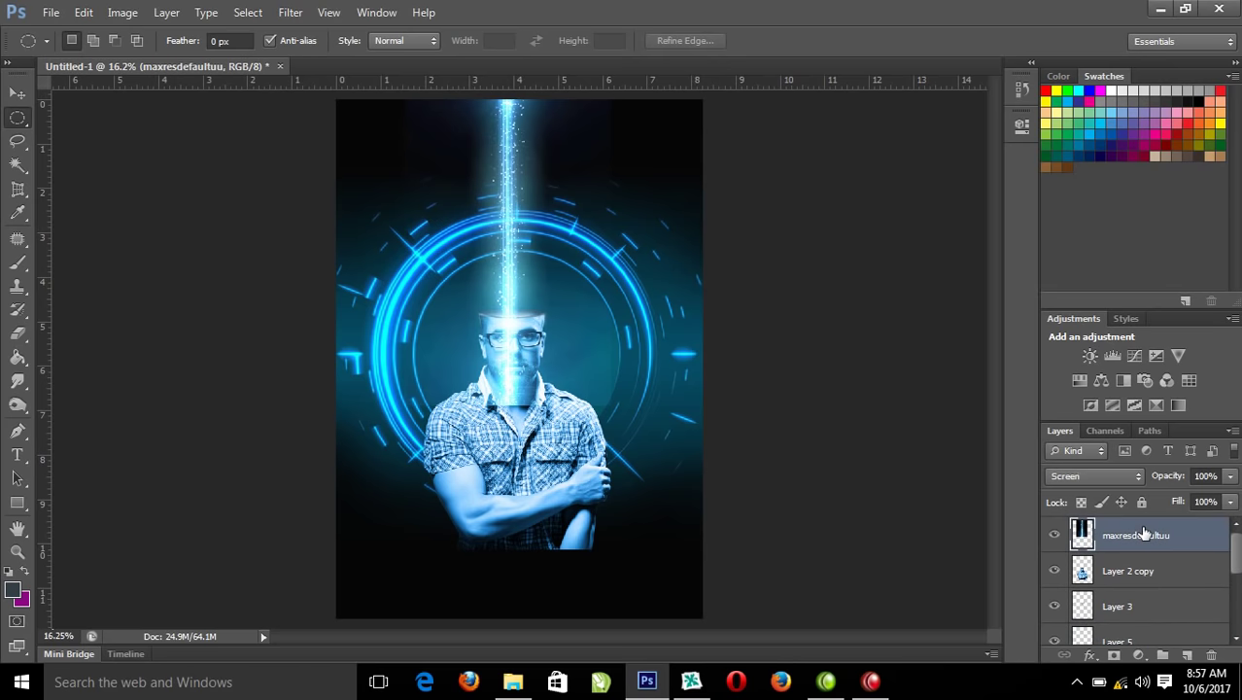
key(ctrl+bracketleft)
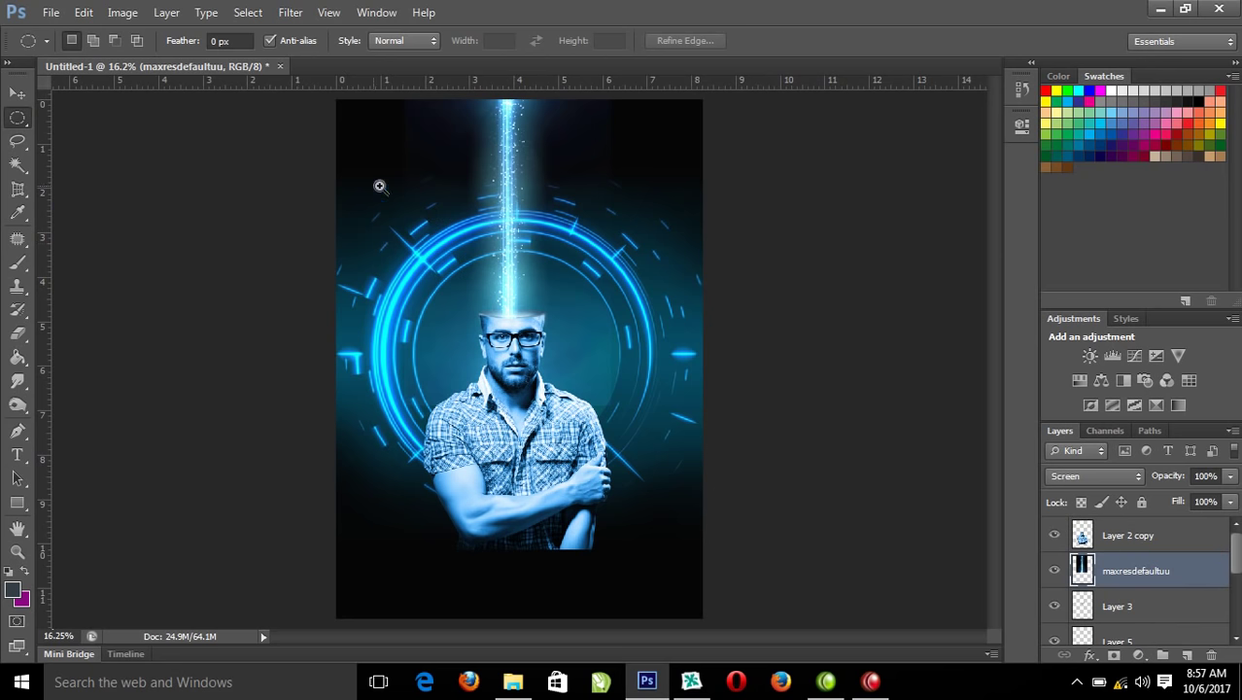
Shift the light beam slightly so that it falls centrally into the head opening
drag(518, 285, 671, 394)
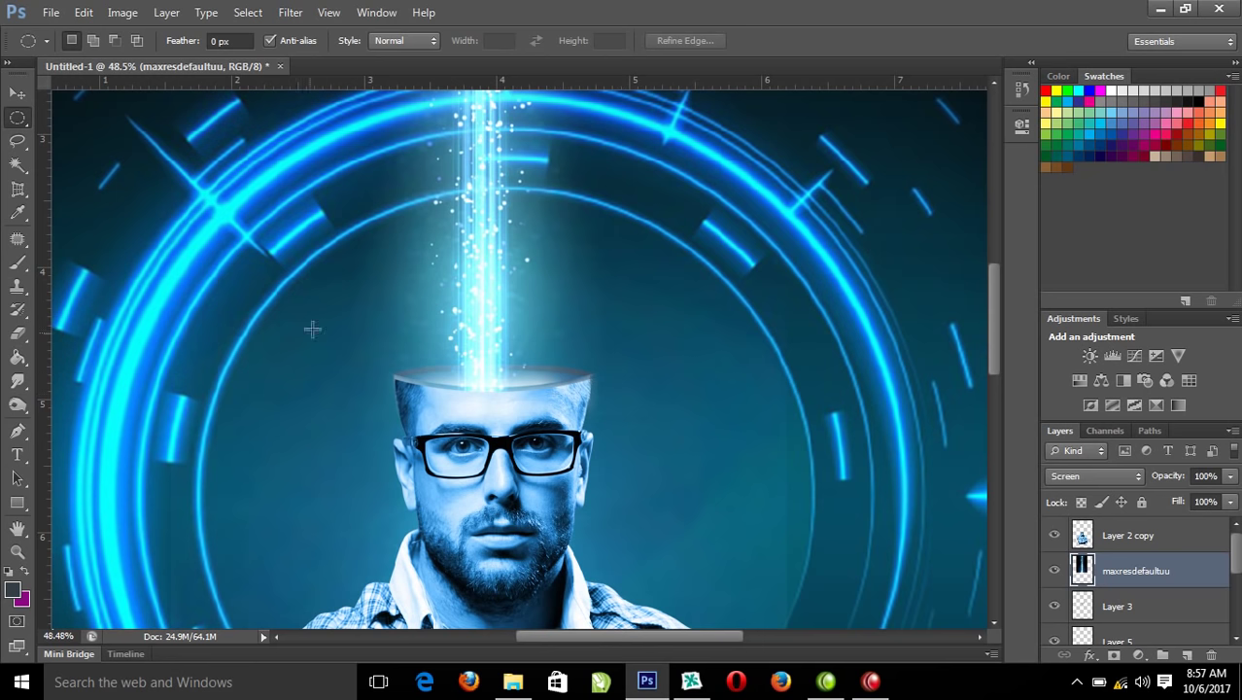
click(18, 92)
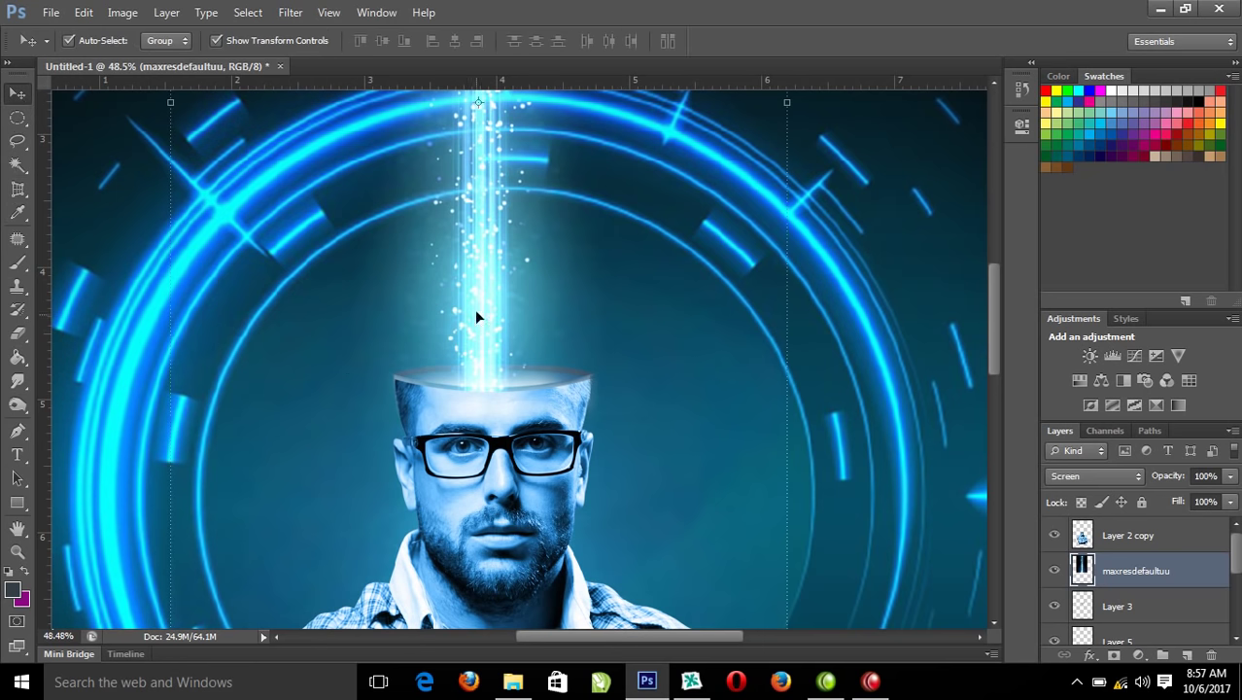
drag(495, 295, 502, 303)
right_click(556, 260)
click(562, 269)
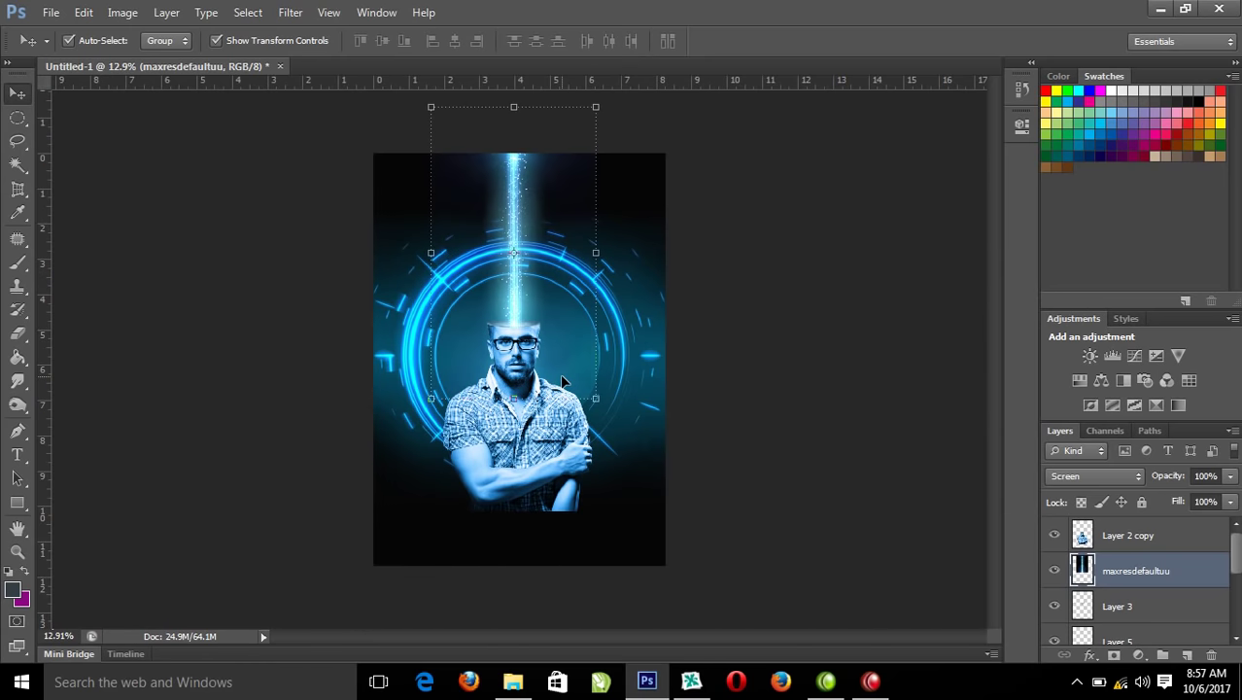
Duplicate the maxresdefaultuu beam layer and add a white layer mask to the copy for brushing
key(ctrl+j)
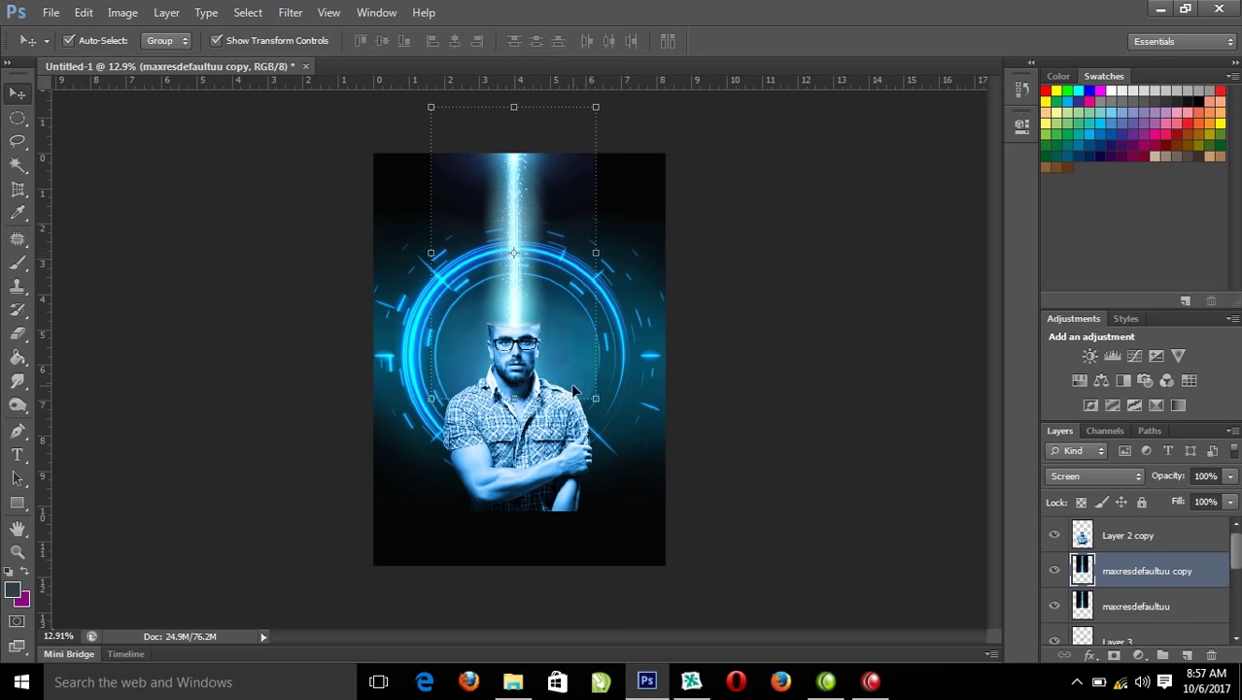
drag(518, 292, 624, 357)
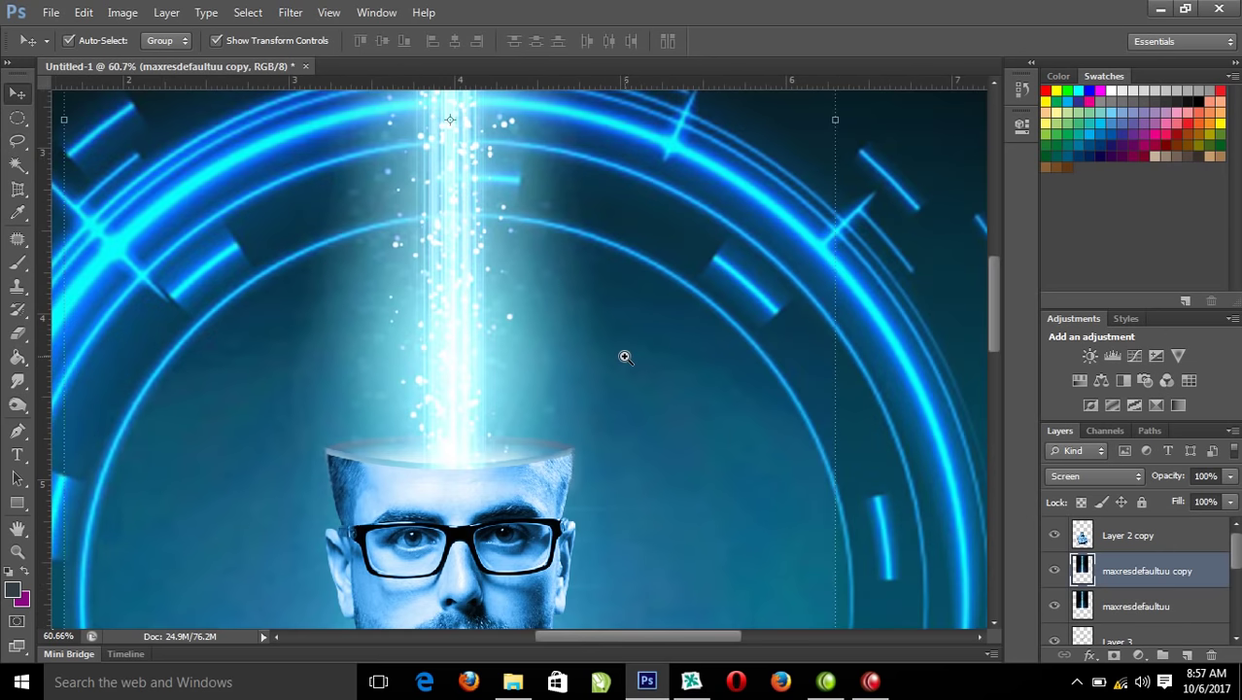
right_click(510, 262)
click(563, 277)
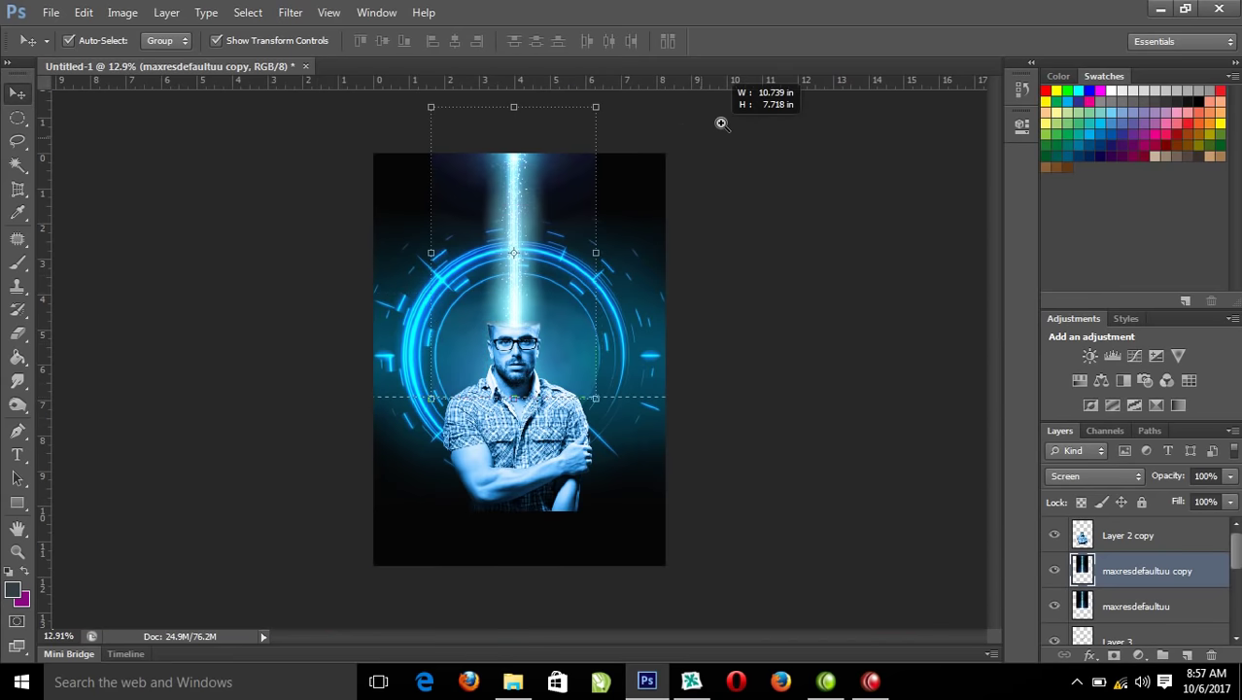
drag(701, 138, 709, 117)
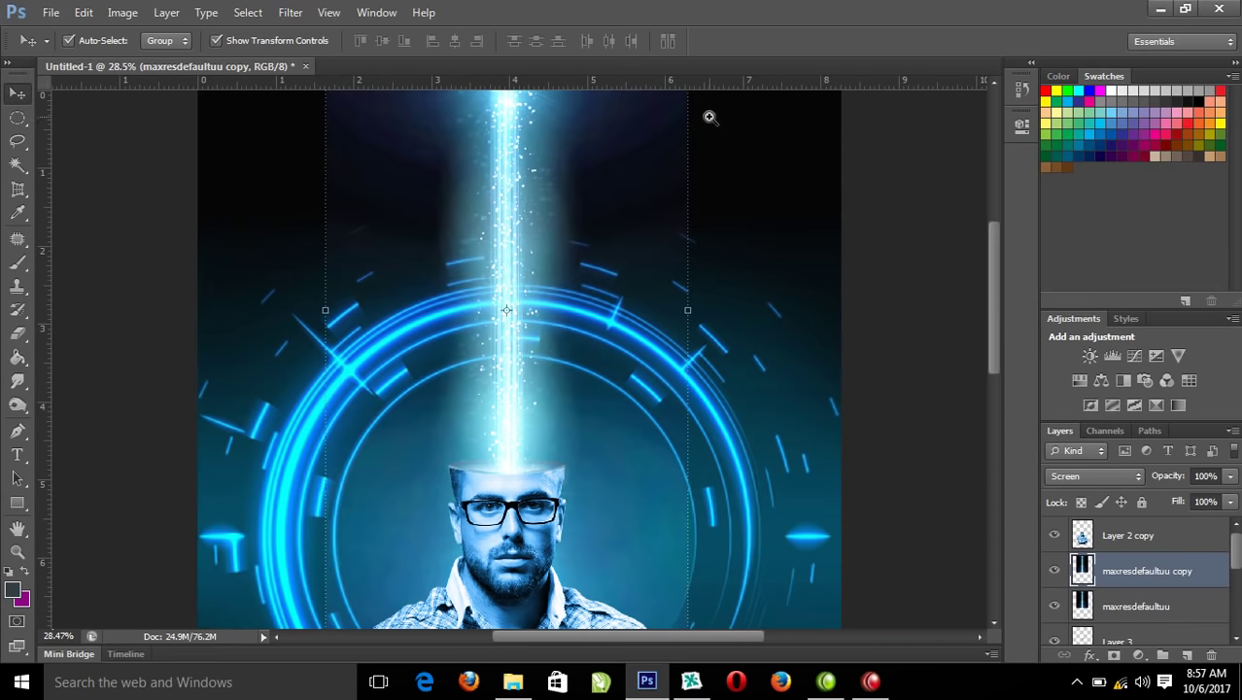
click(1113, 655)
key(b)
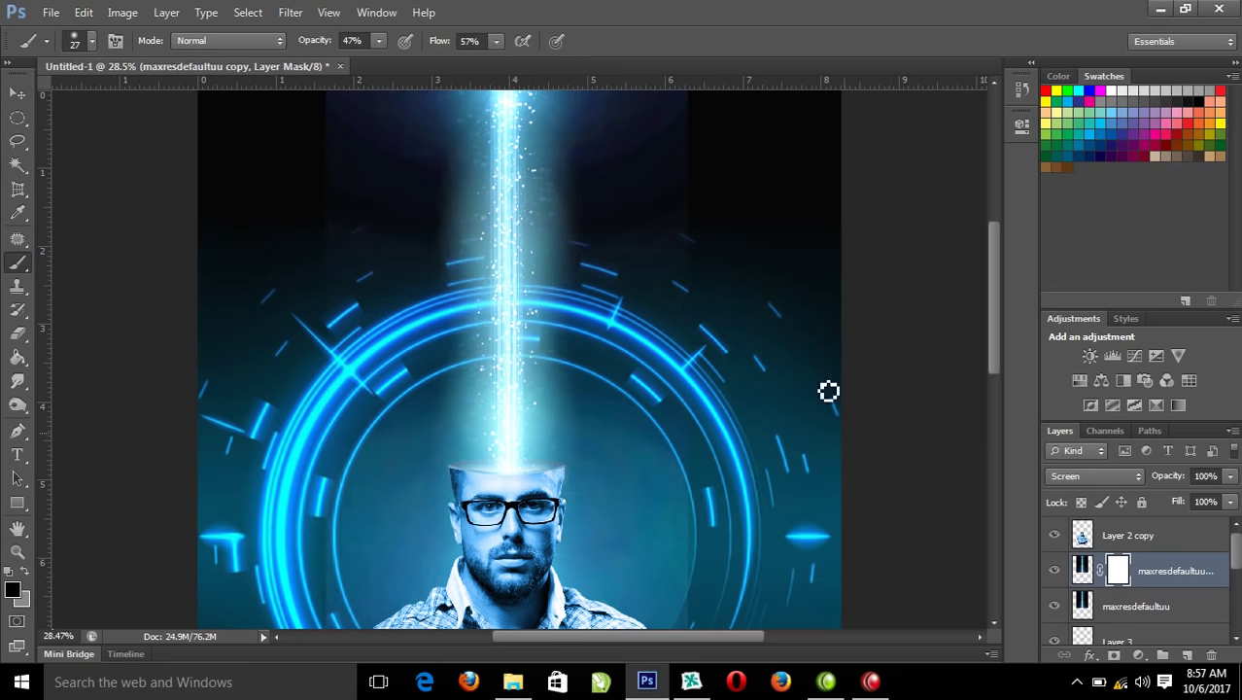
Fade the upper part of the beam copy on its mask with soft black brushes of 912 px and 505 px
mouse_move(489, 248)
mouse_down()
mouse_move(546, 241)
mouse_move(617, 204)
mouse_up()
click(500, 146)
click(490, 146)
click(486, 246)
click(515, 255)
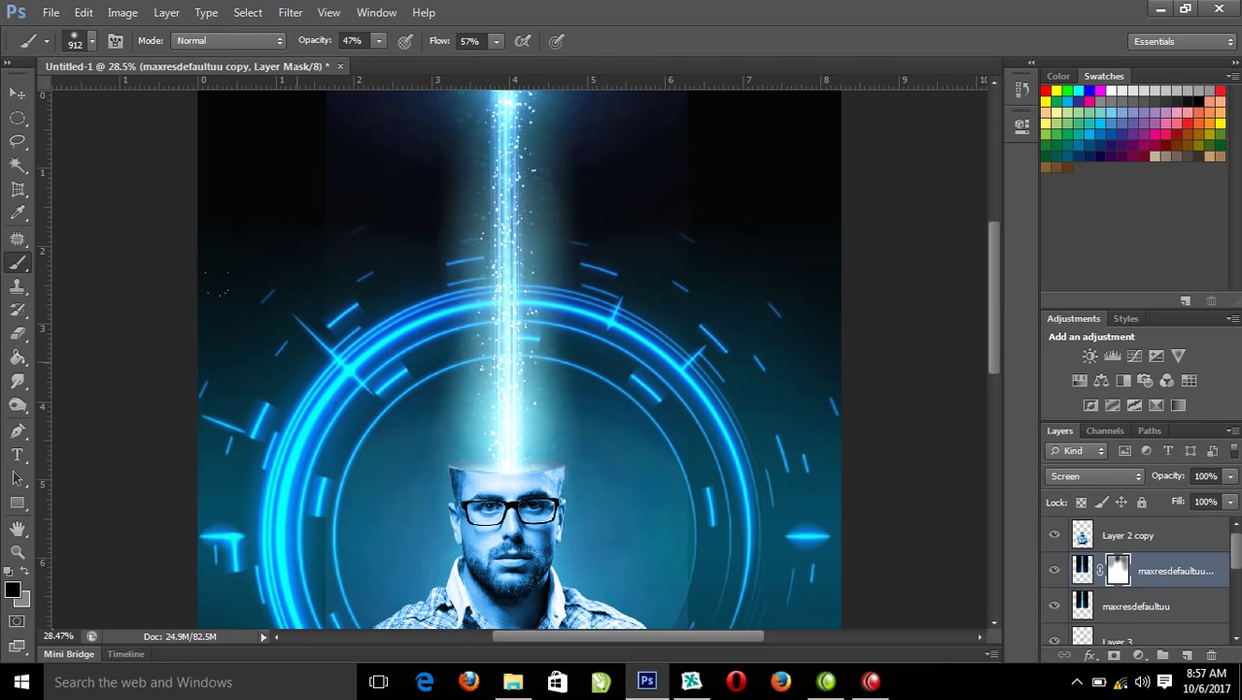
drag(292, 297, 258, 309)
Set the brush's flow and opacity both to 100%
click(494, 41)
drag(485, 59, 542, 60)
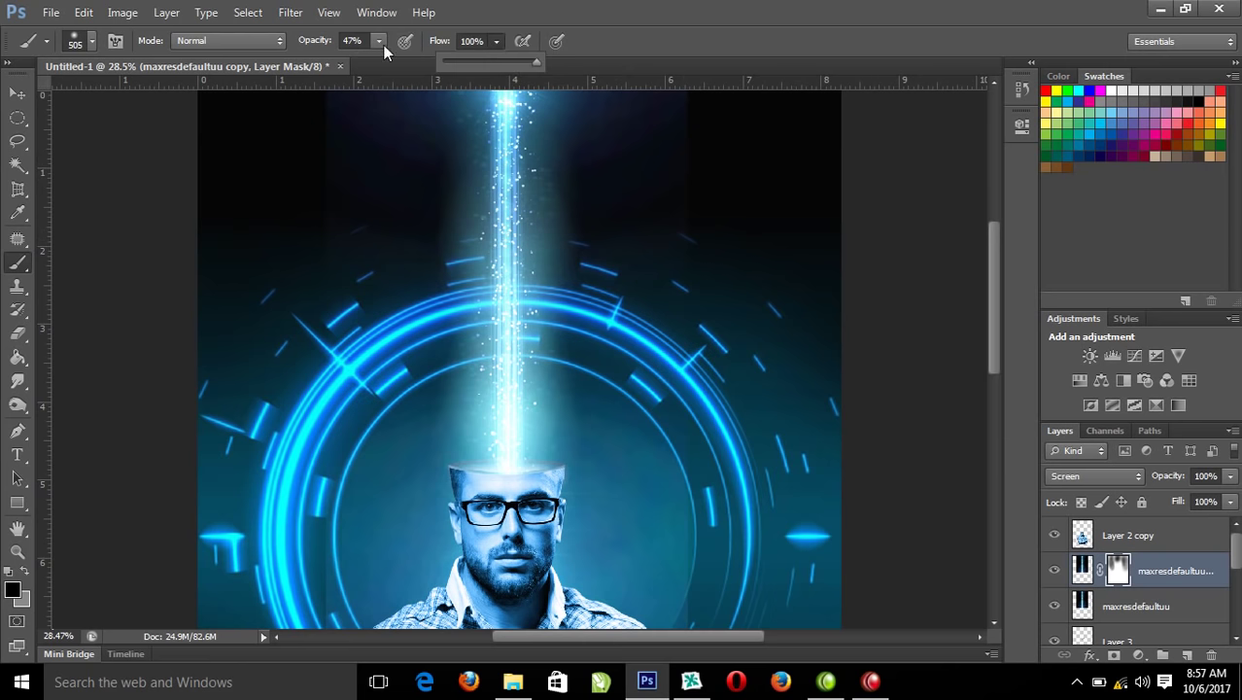
click(379, 41)
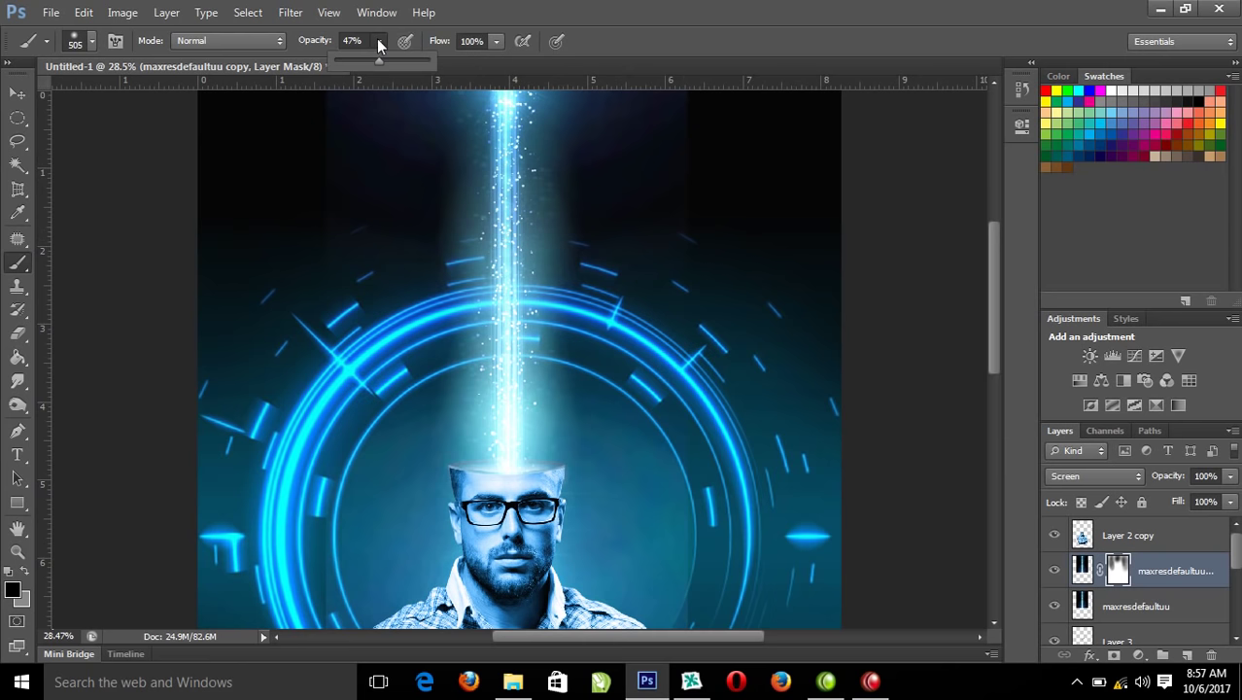
click(646, 396)
Inspect the light beam and its faded edges up close and in the whole poster
right_click(546, 328)
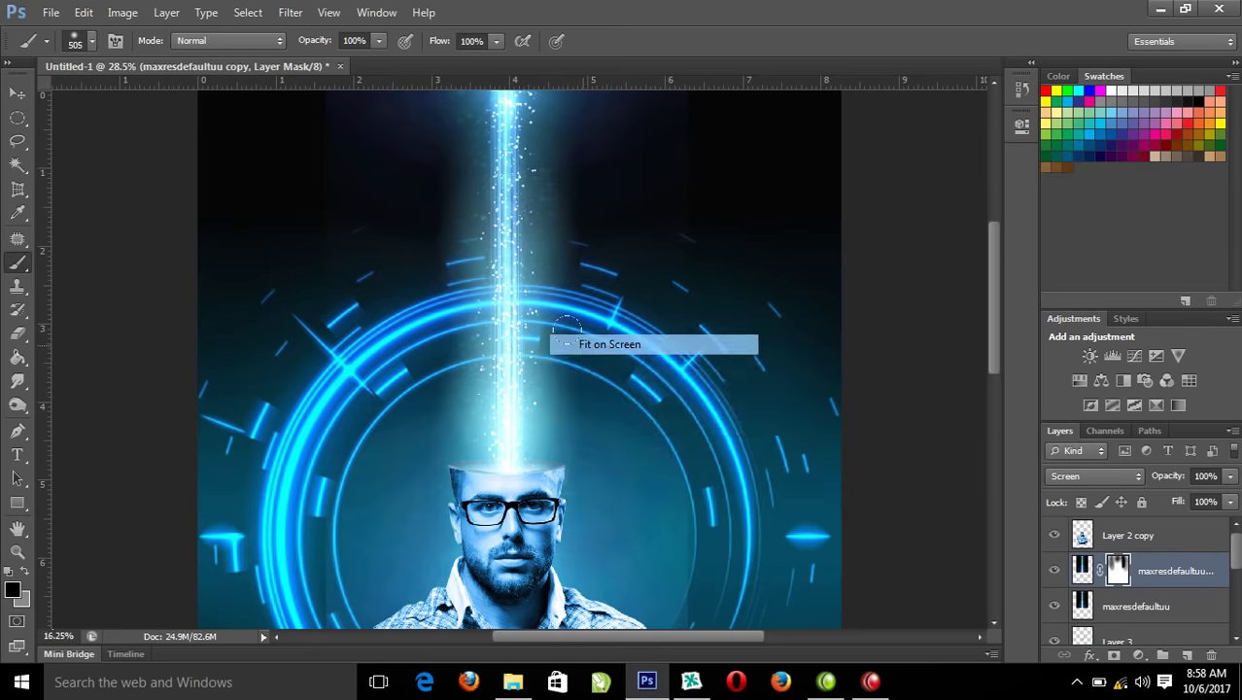
click(583, 344)
drag(542, 225, 646, 361)
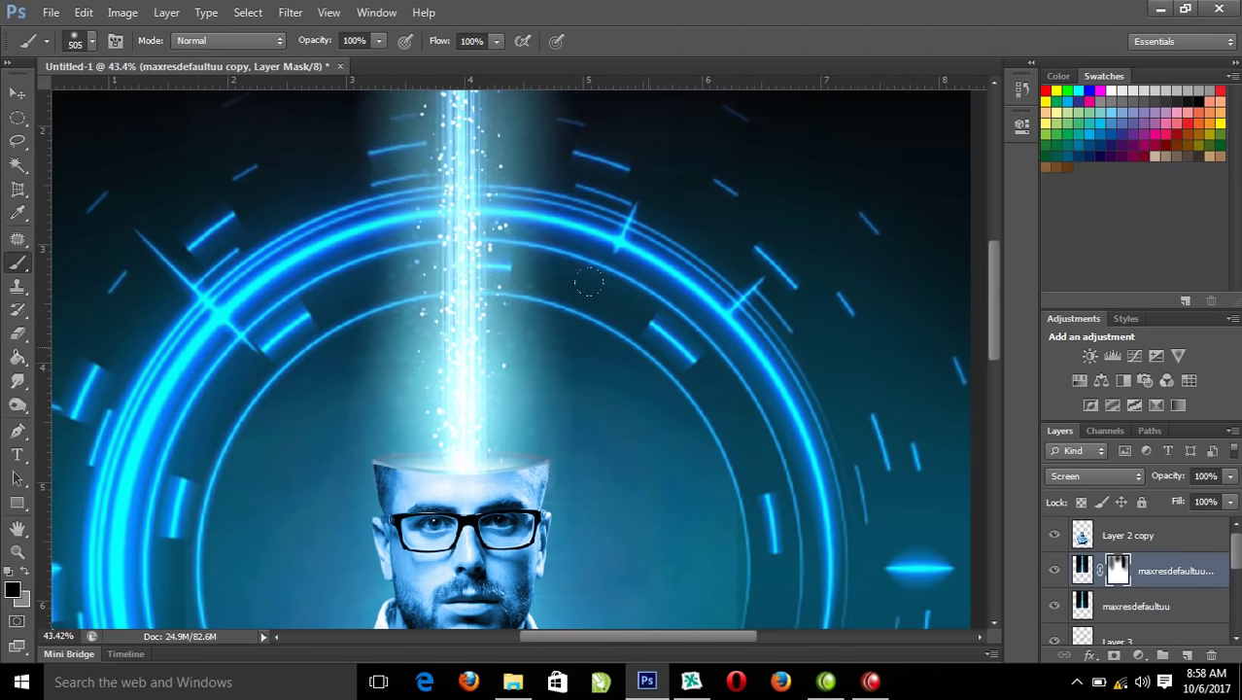
right_click(616, 335)
click(670, 352)
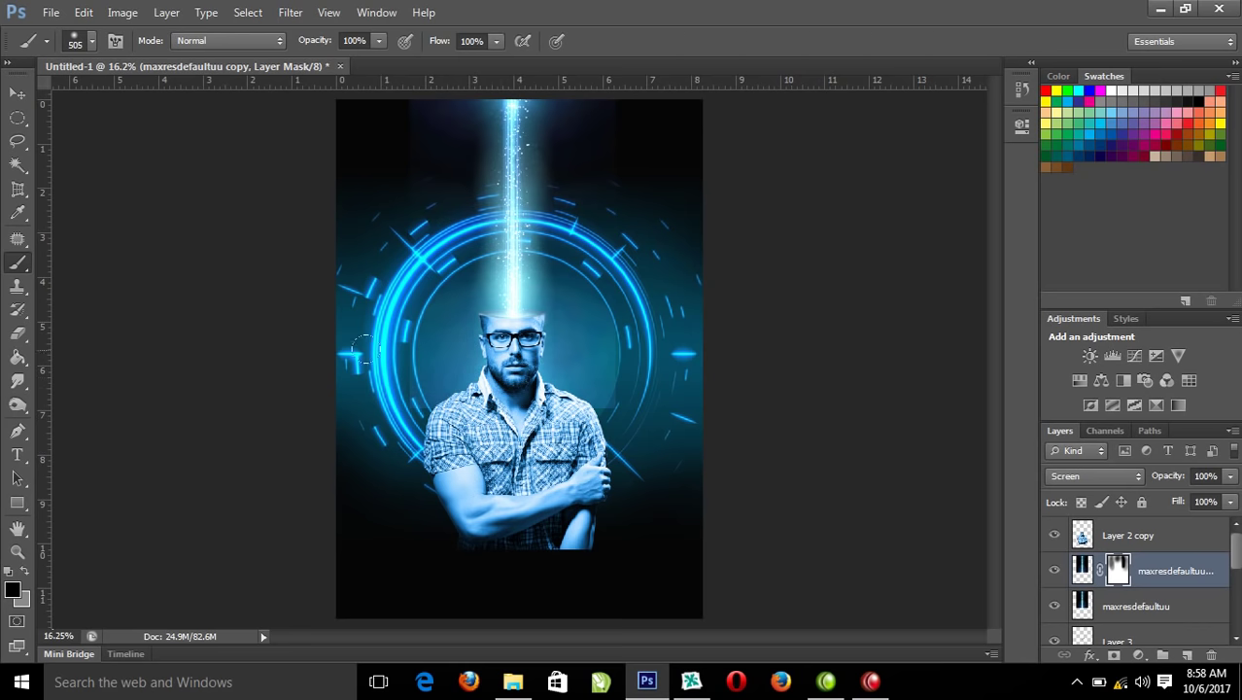
right_click(601, 184)
click(630, 191)
right_click(605, 173)
click(649, 184)
Select all layers from Layer 2 copy down to Layer 2 and move the man with the beam up into the glowing ring
shift+click(1149, 537)
scroll(1234, 563, down, 1)
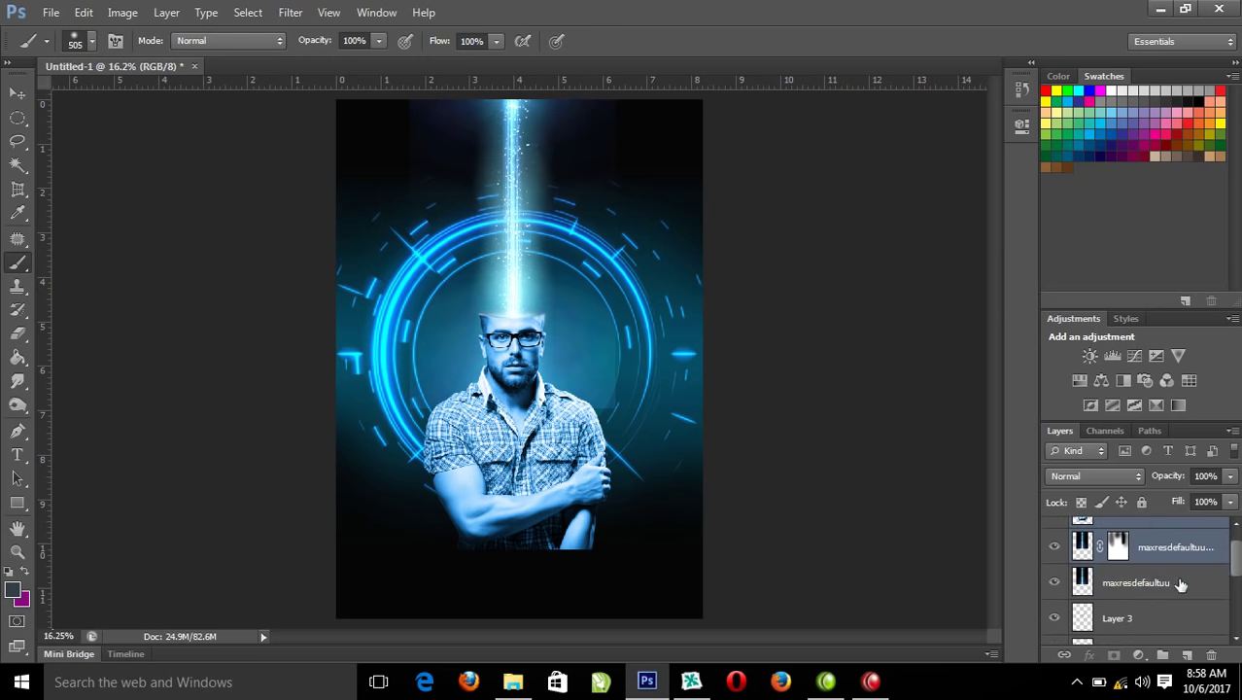
shift+click(1152, 579)
shift+click(1158, 626)
scroll(1236, 574, down, 2)
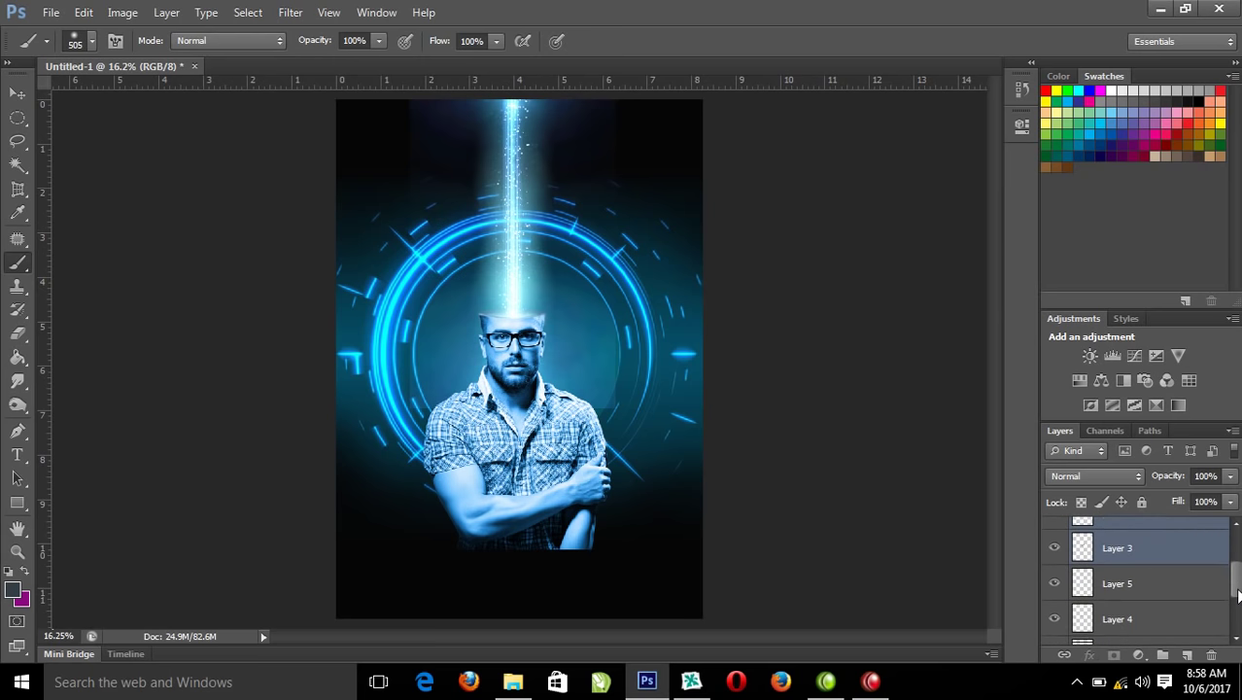
shift+click(1125, 579)
shift+click(1117, 614)
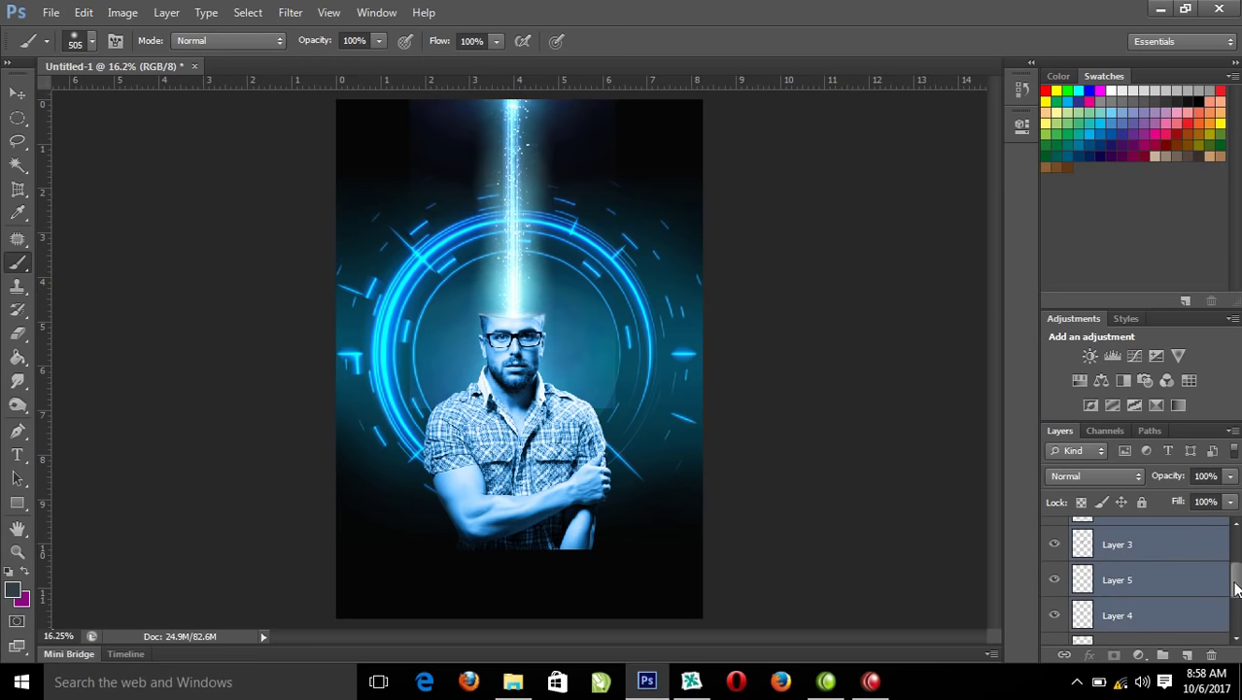
scroll(1227, 592, down, 2)
shift+click(1152, 577)
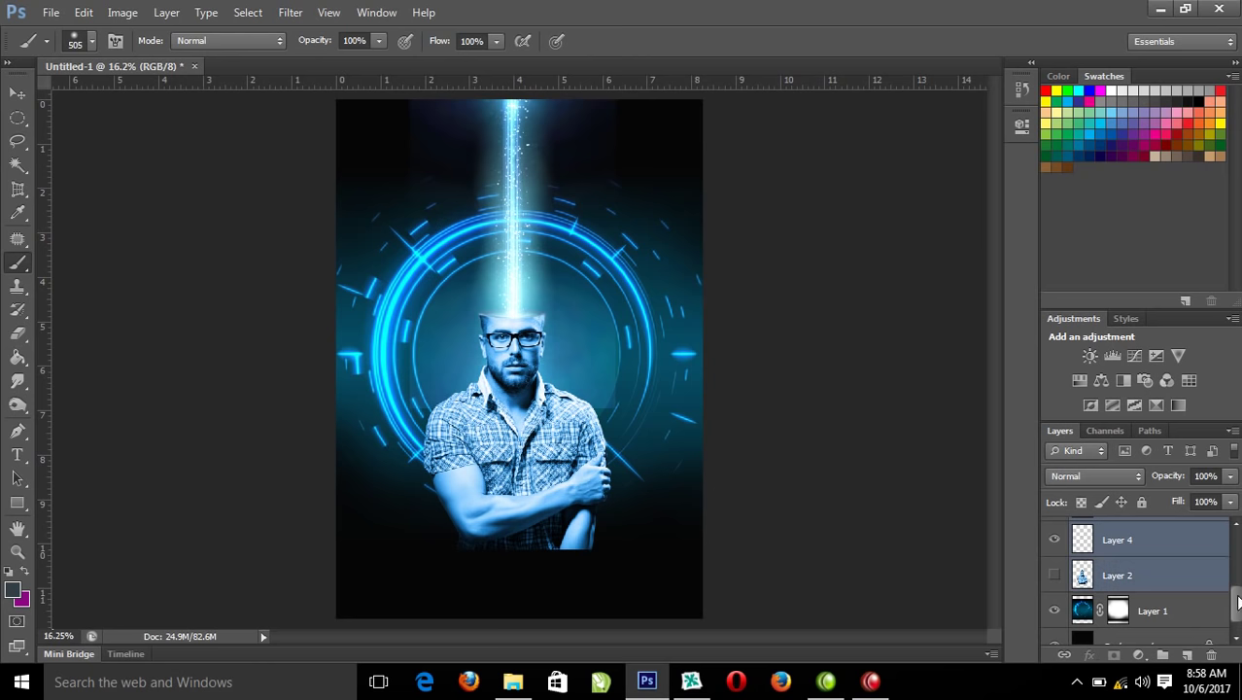
drag(1238, 608, 1239, 615)
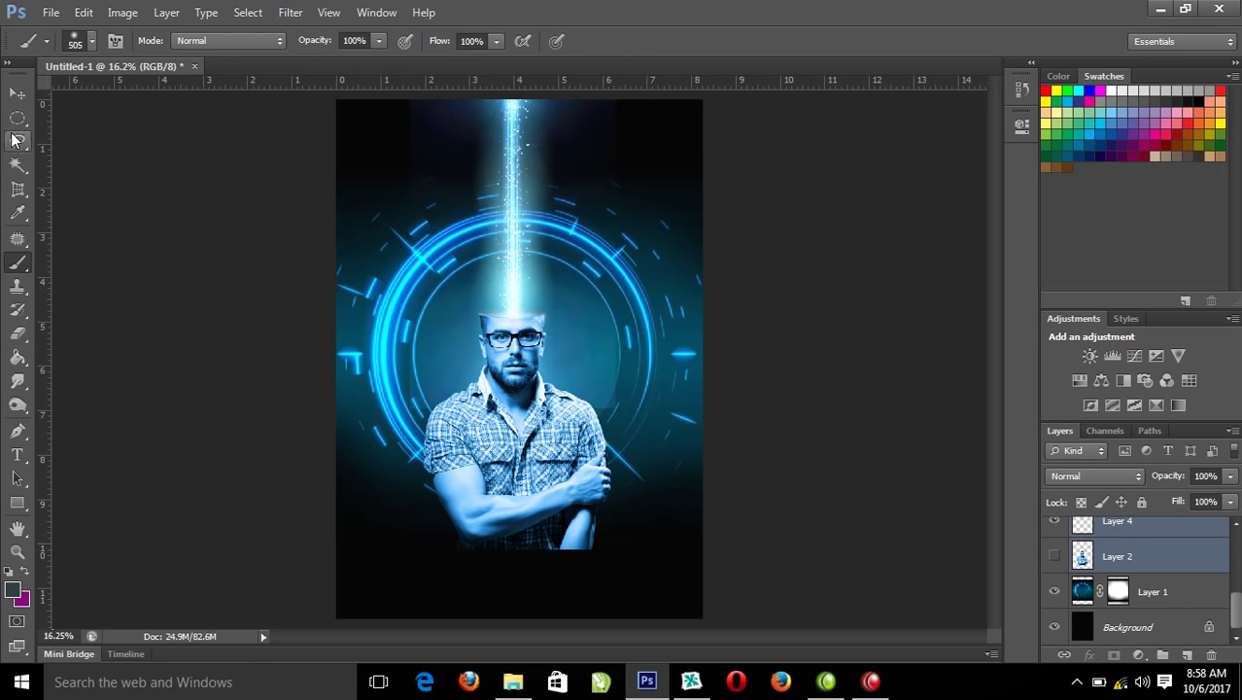
click(18, 93)
drag(533, 480, 529, 420)
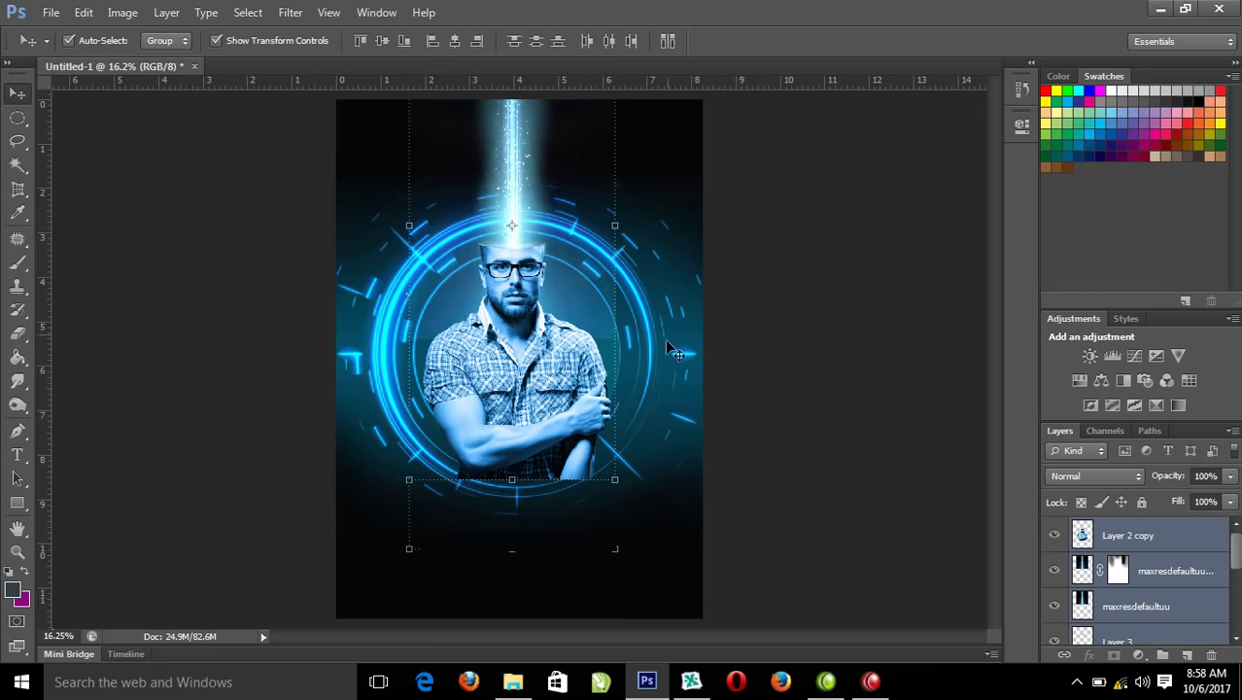
Paint black on the beam copy's mask with a 505 px brush at 100% opacity to hide the haze around the beam
click(1136, 542)
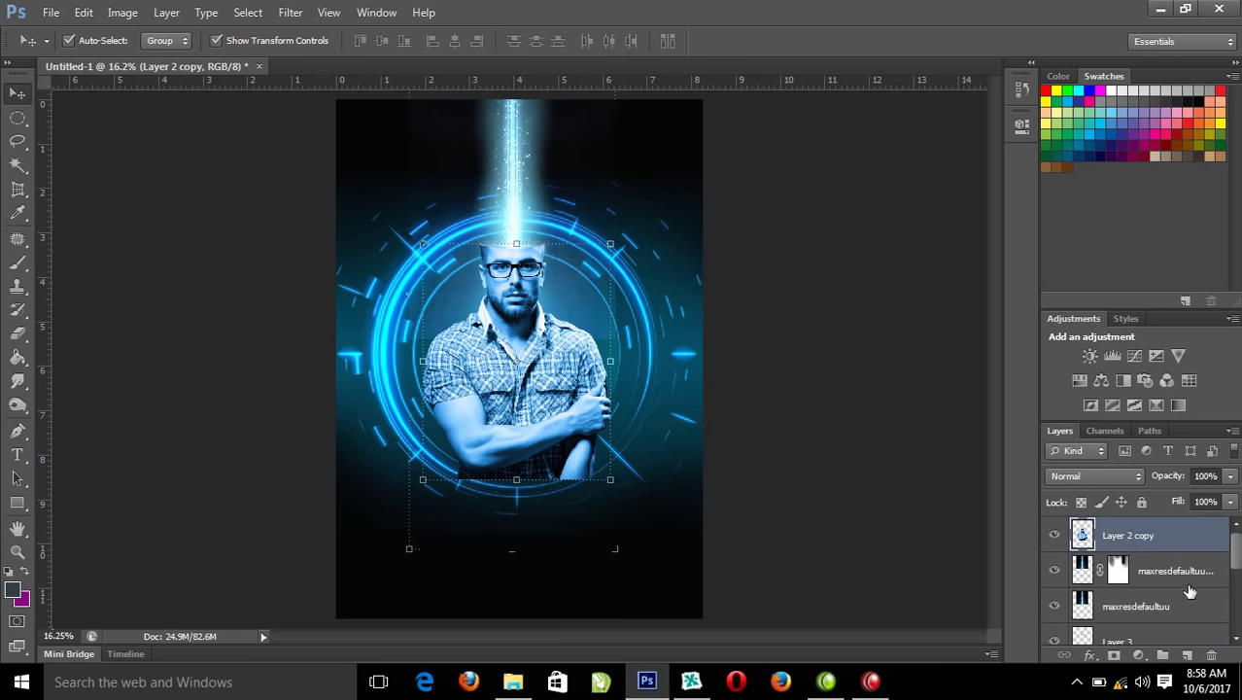
click(1118, 575)
key(b)
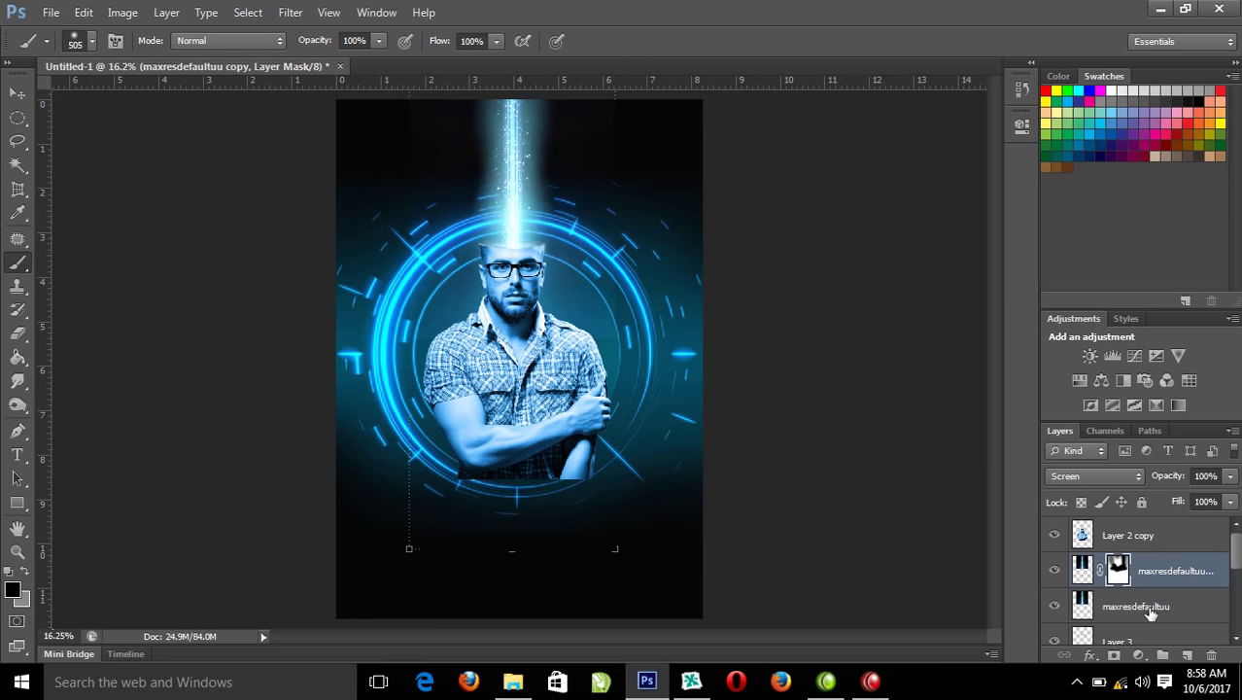
Add a layer mask to the maxresdefaultuu beam layer and paint black with a 505 px brush to hide the haze around the beam
click(1116, 608)
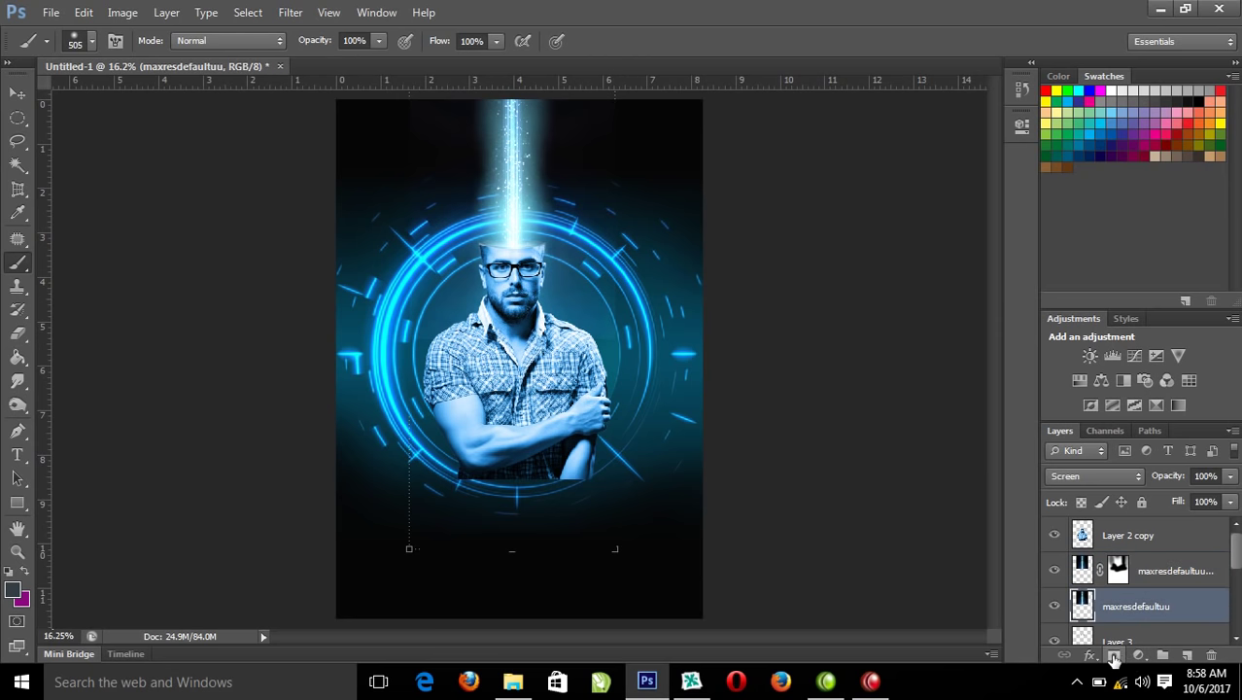
click(1114, 655)
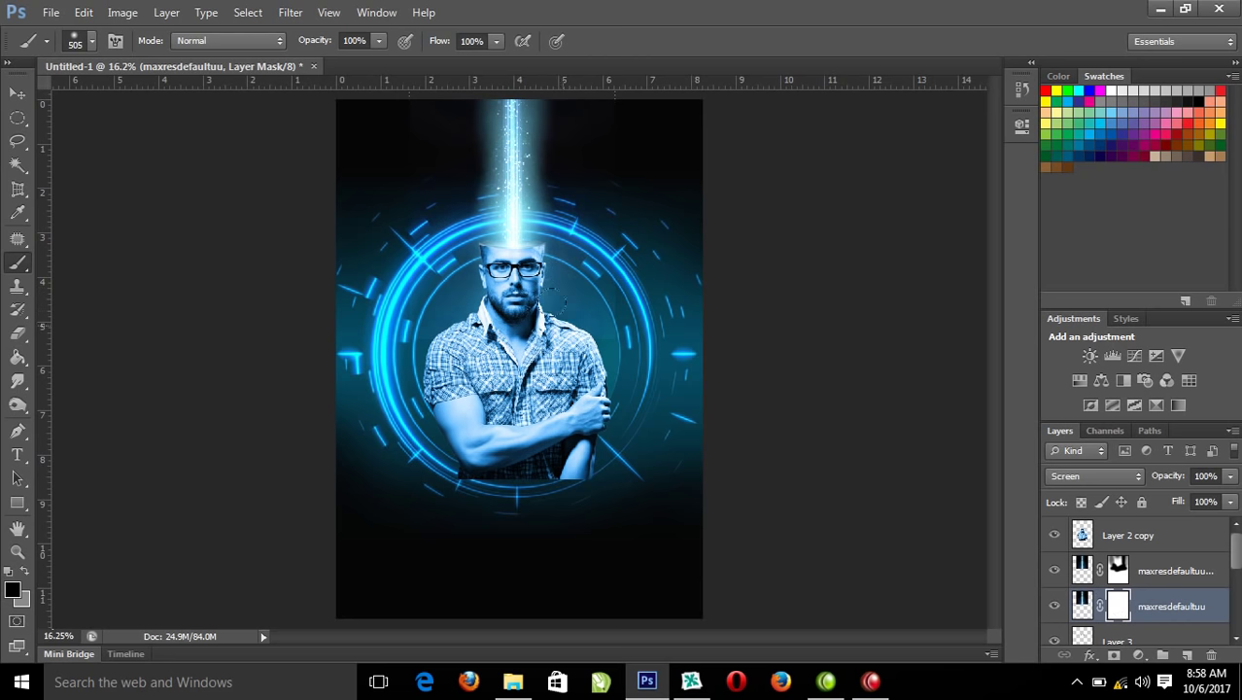
drag(607, 246, 599, 286)
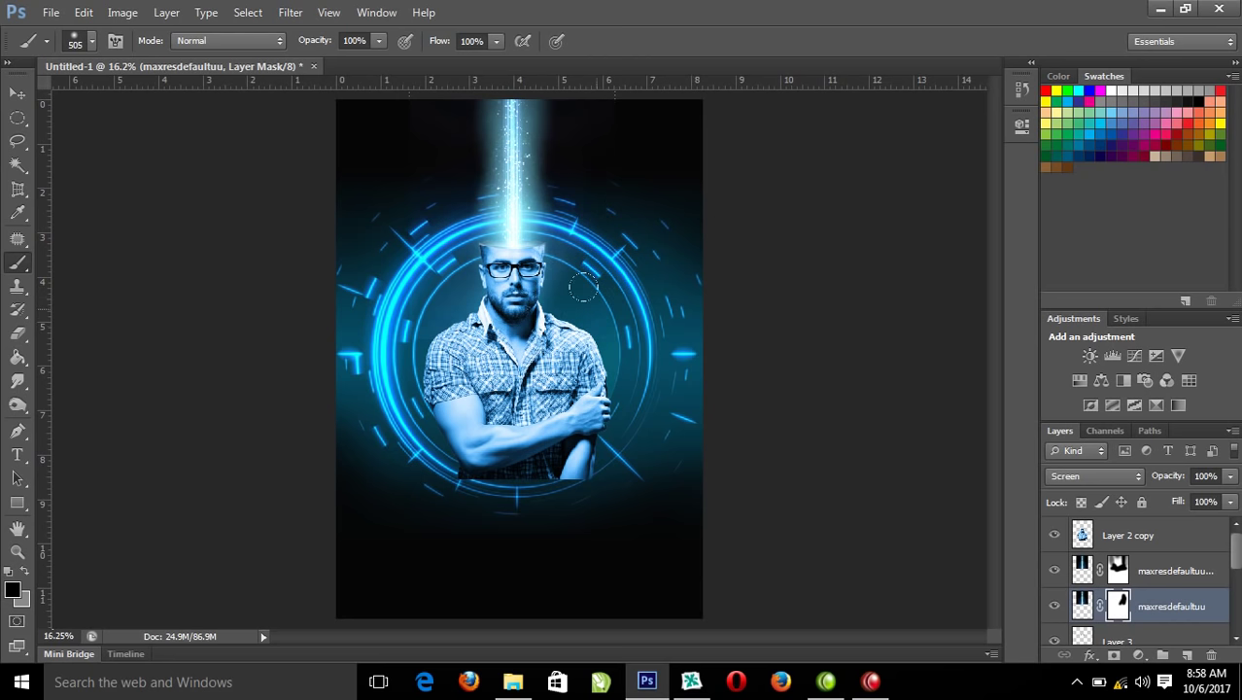
drag(333, 213, 408, 321)
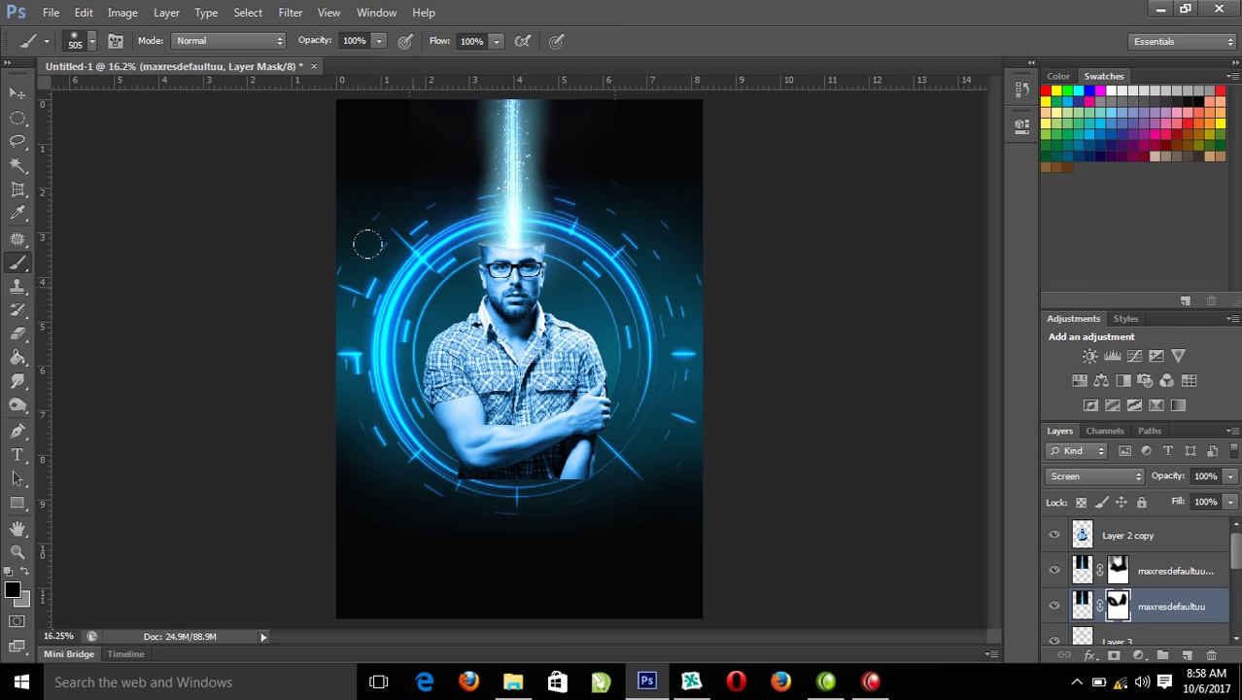
drag(435, 347, 582, 208)
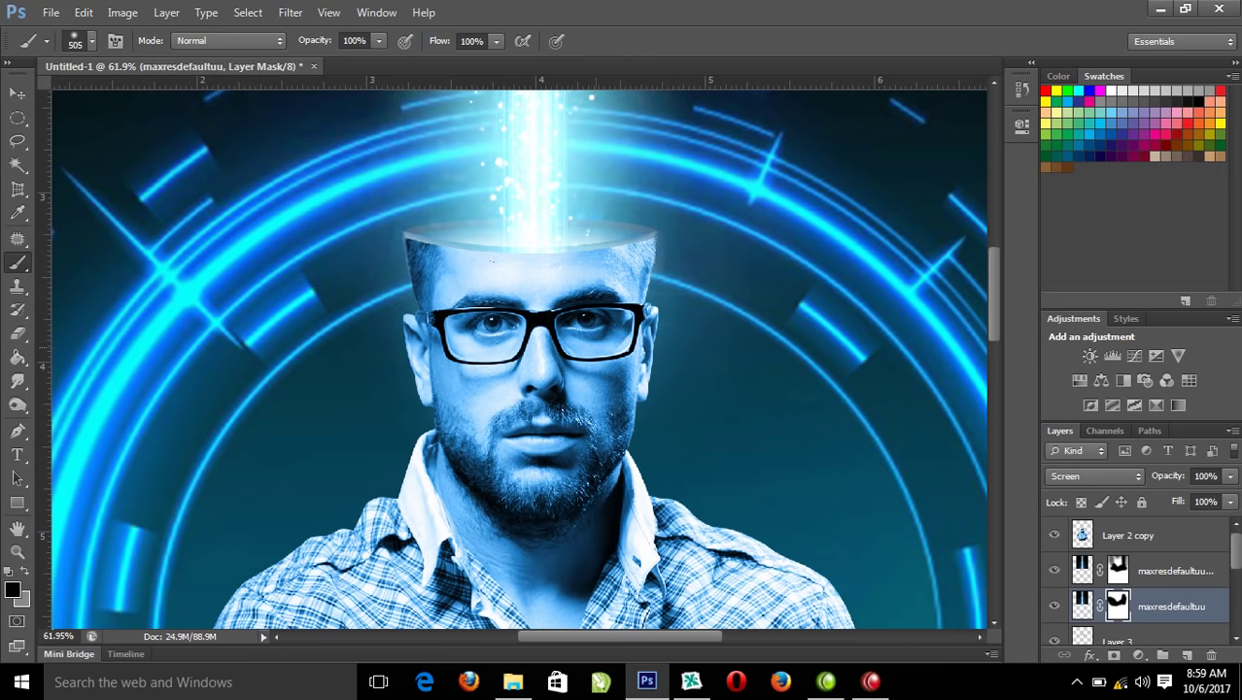
Select both maxresdefaultuu beam layers and move them below Layer 3 so the head opening's rim sits in front of the beam
shift+click(1175, 573)
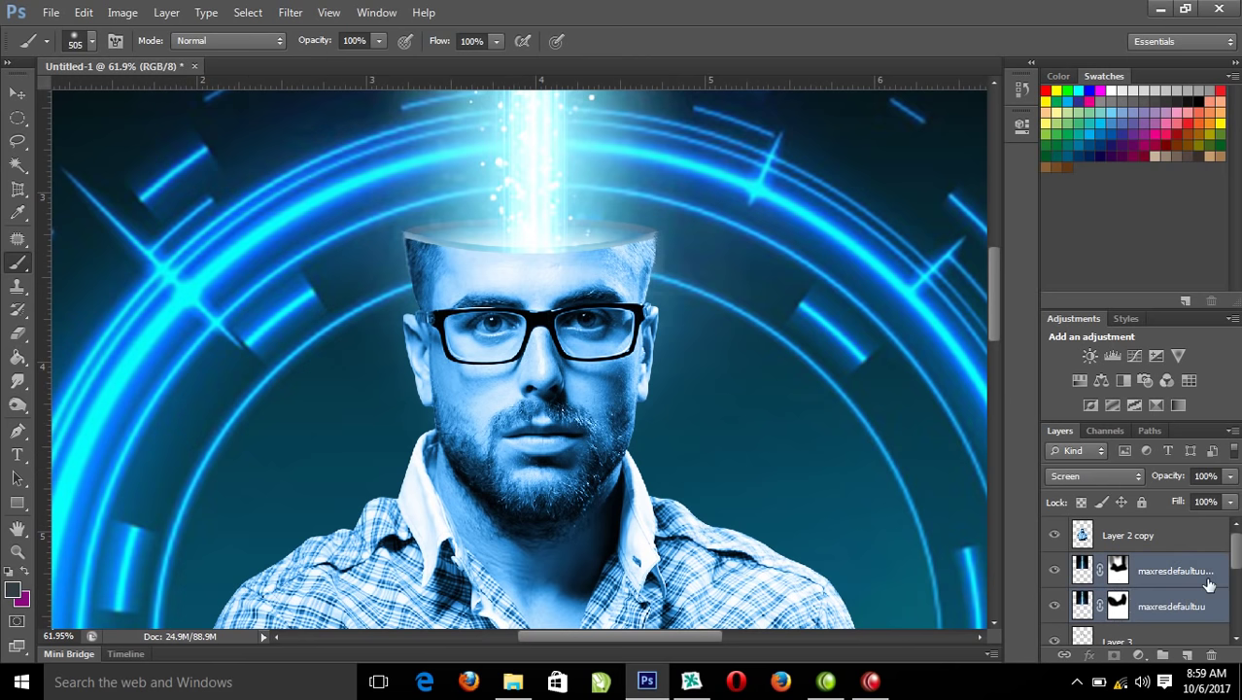
drag(1236, 561, 1237, 575)
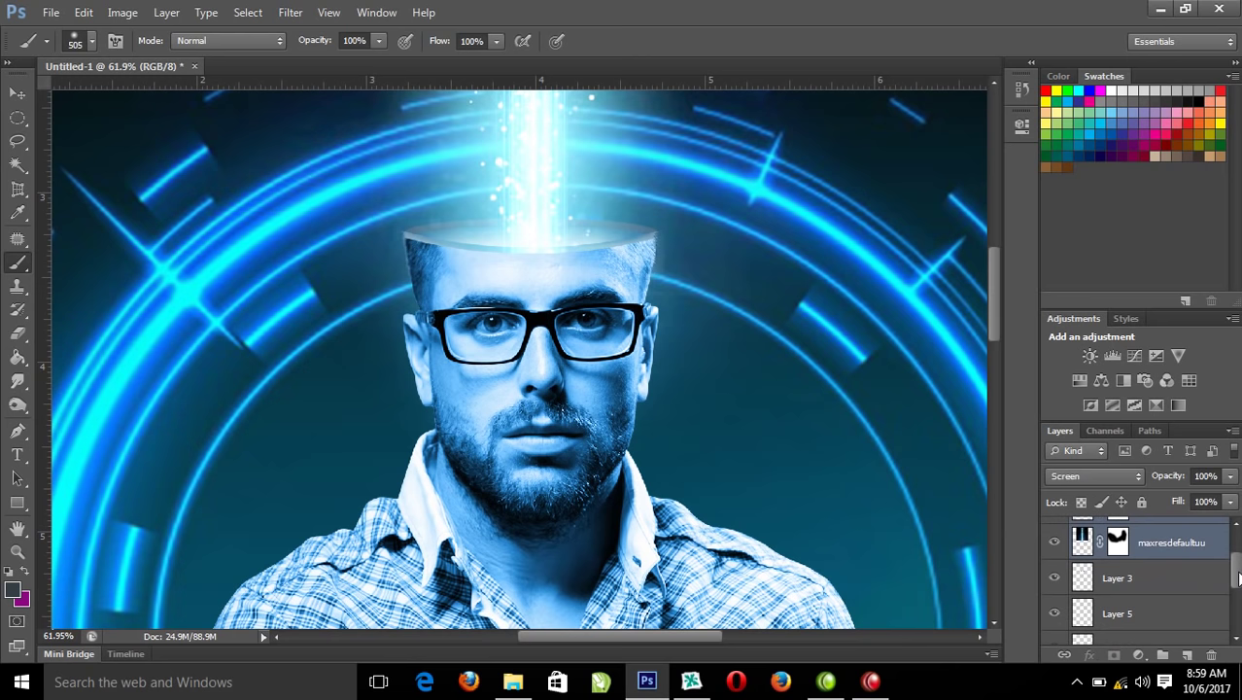
key(ctrl+bracketleft)
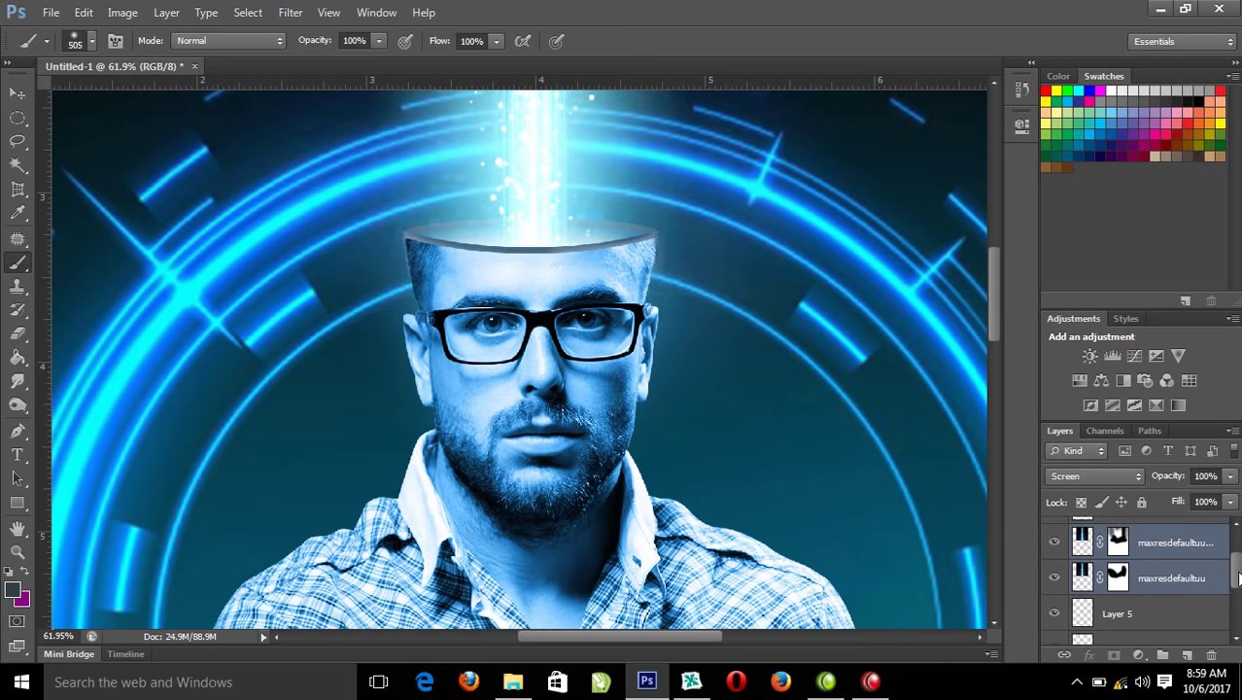
right_click(577, 231)
click(633, 243)
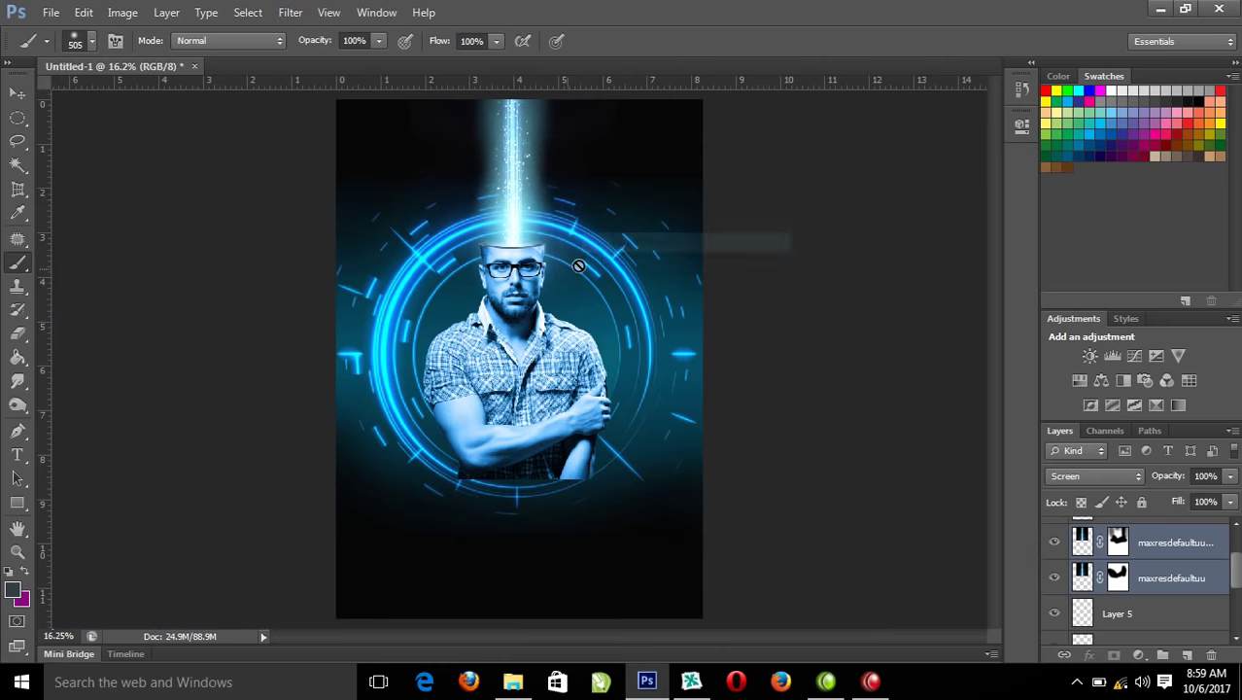
drag(397, 188, 679, 338)
drag(247, 183, 635, 405)
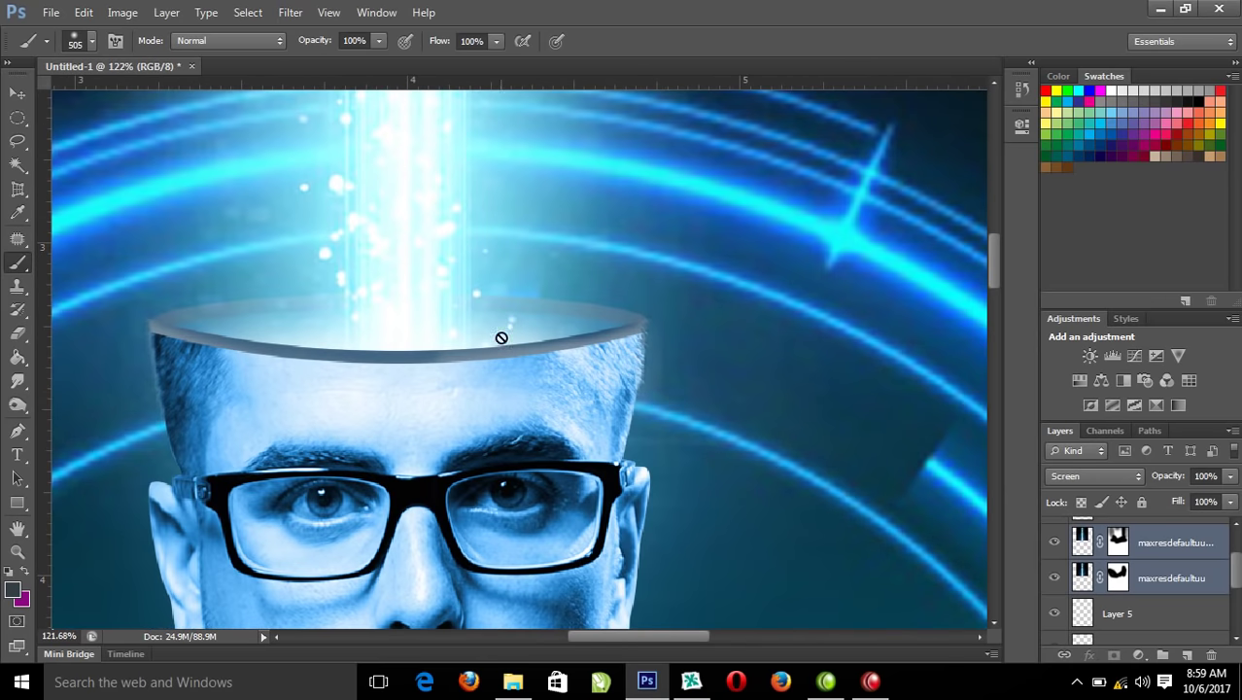
right_click(566, 291)
click(601, 306)
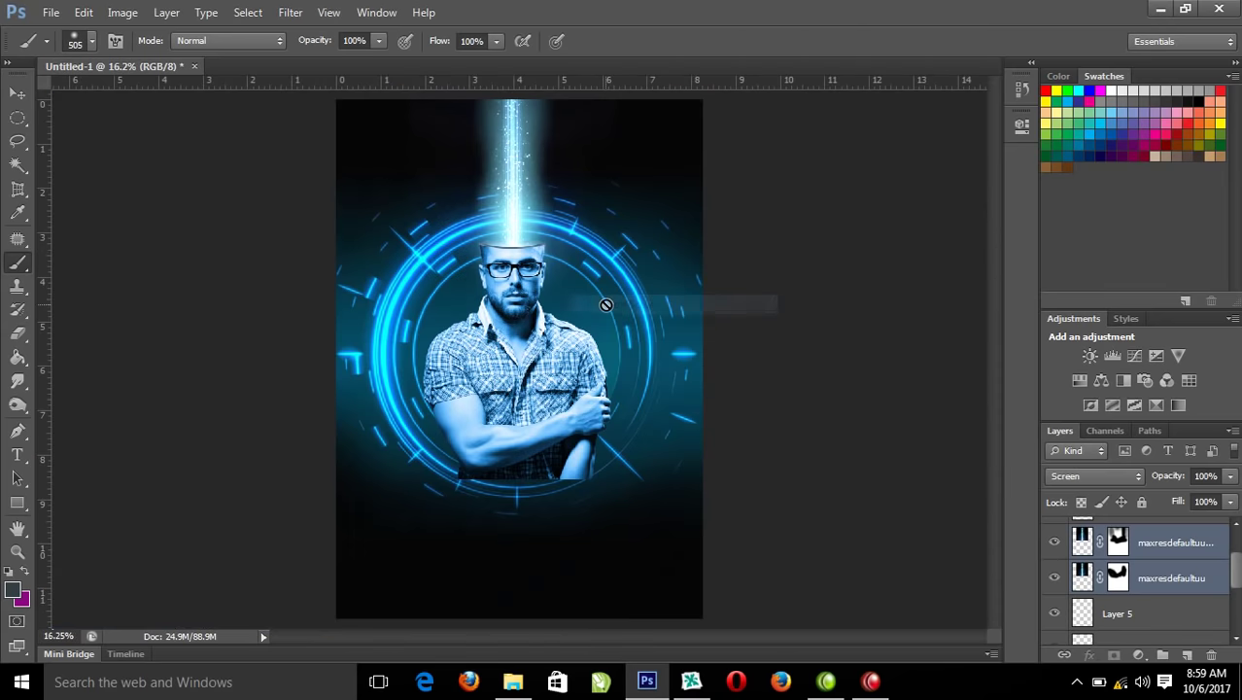
Save the poster to the Desktop as a Photoshop file named "beast digital art" with Maximize Compatibility on
key(ctrl+s)
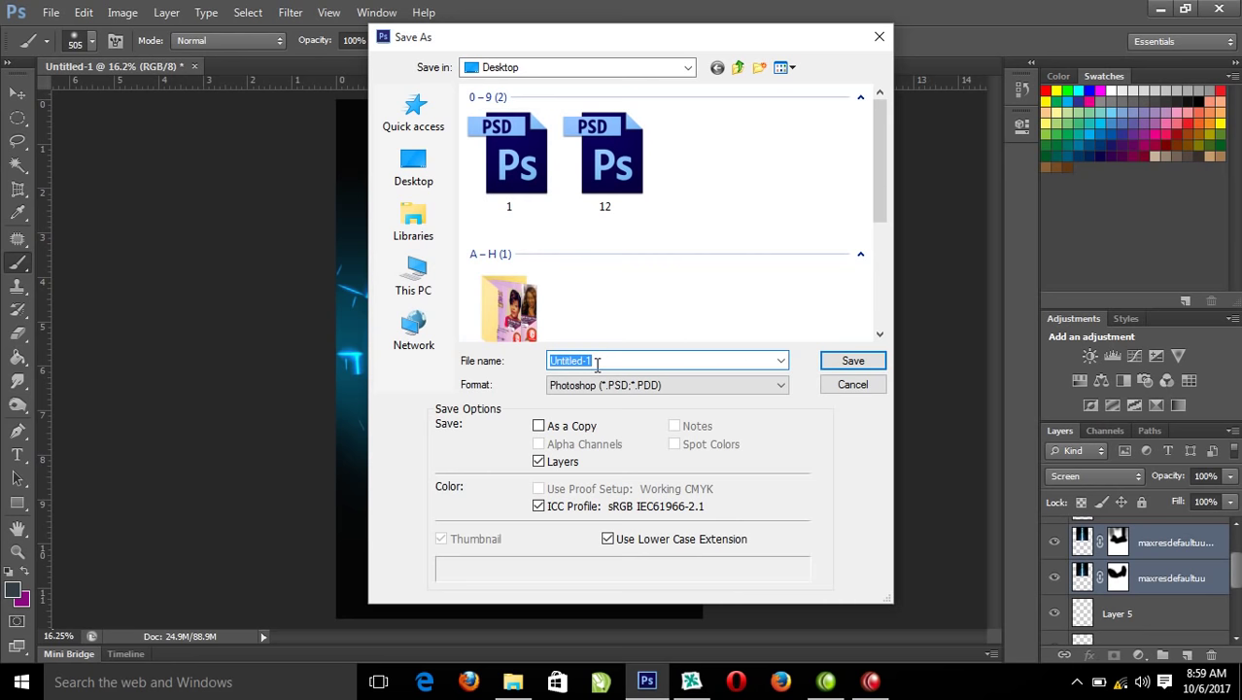
text(beast digital art)
click(842, 363)
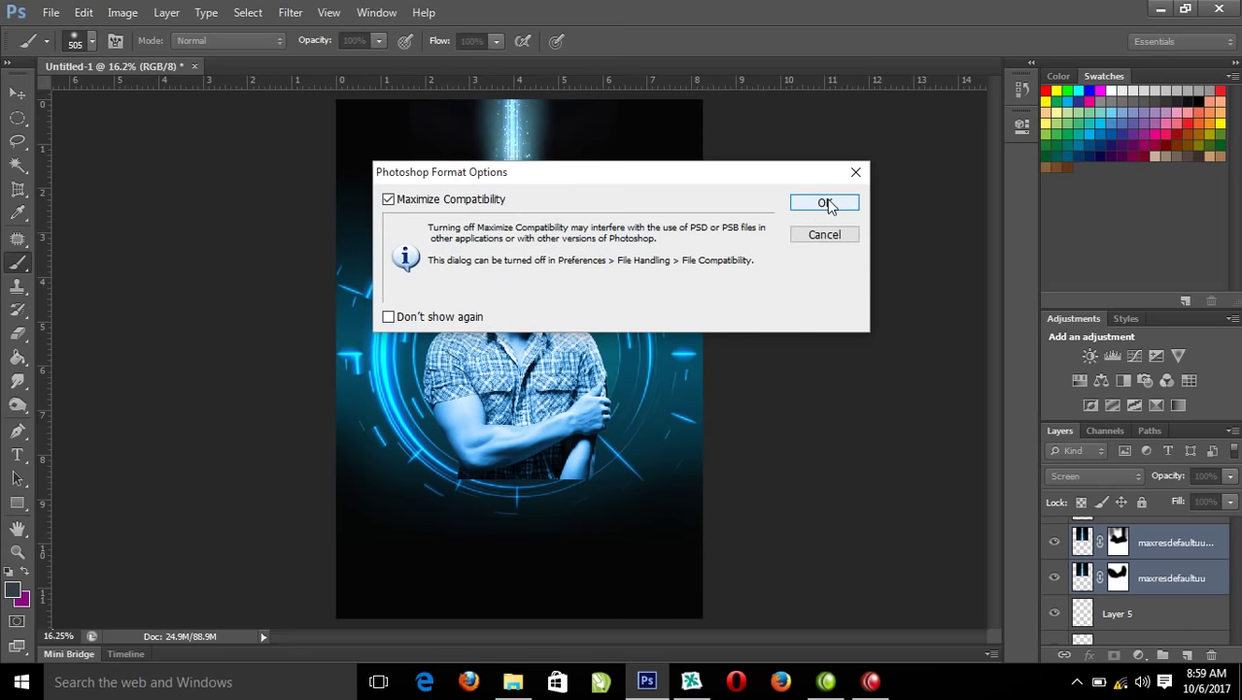
key(Return)
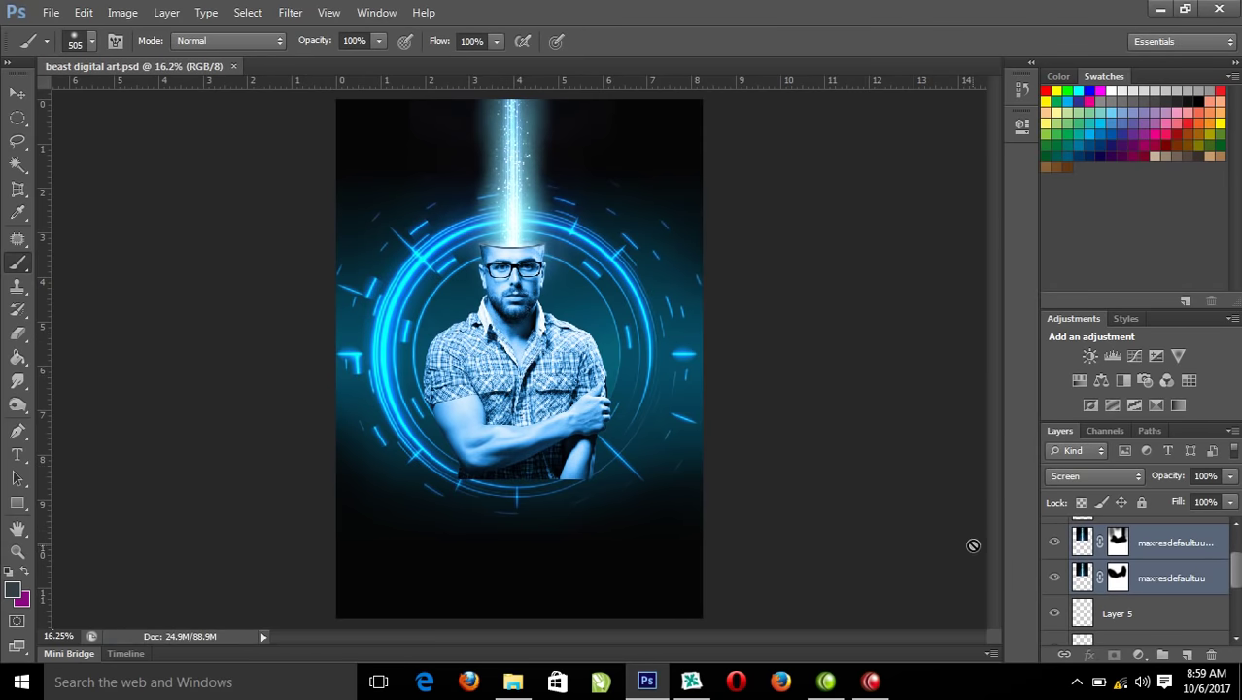
Add a layer mask to Layer 2 copy and fade the man's lower cut edge with a 505 px black brush
mouse_move(1236, 580)
mouse_down()
mouse_move(1235, 626)
mouse_move(1235, 562)
mouse_up()
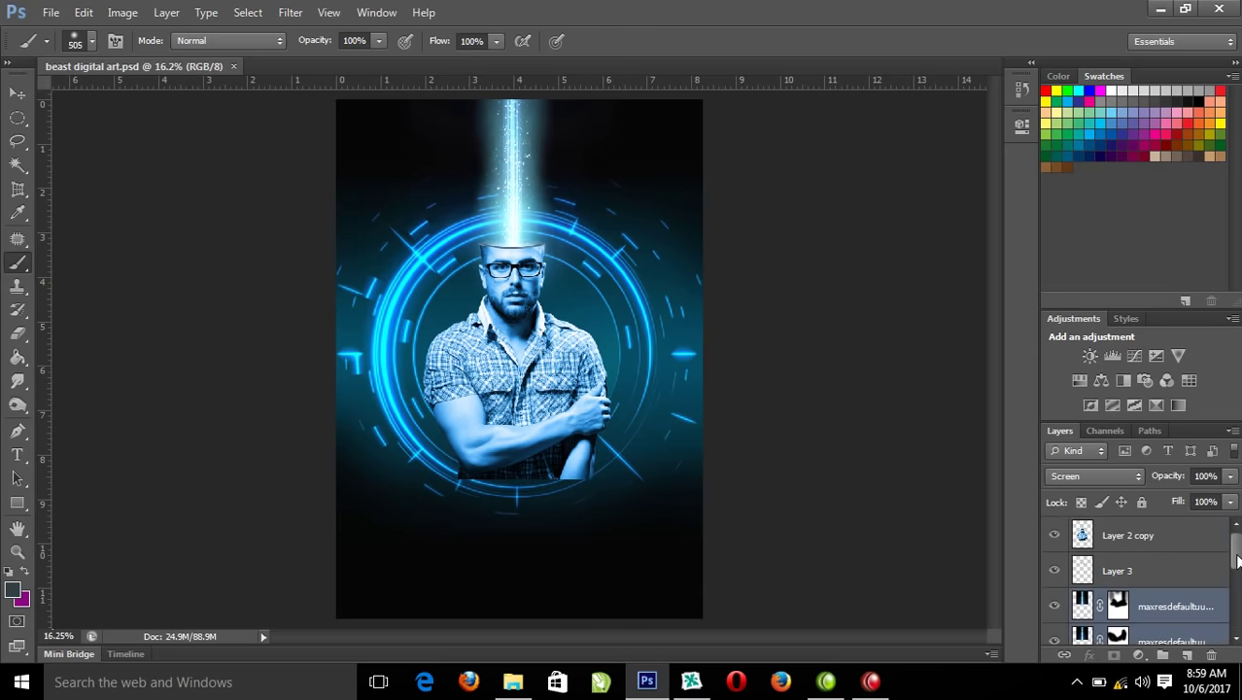
click(1133, 535)
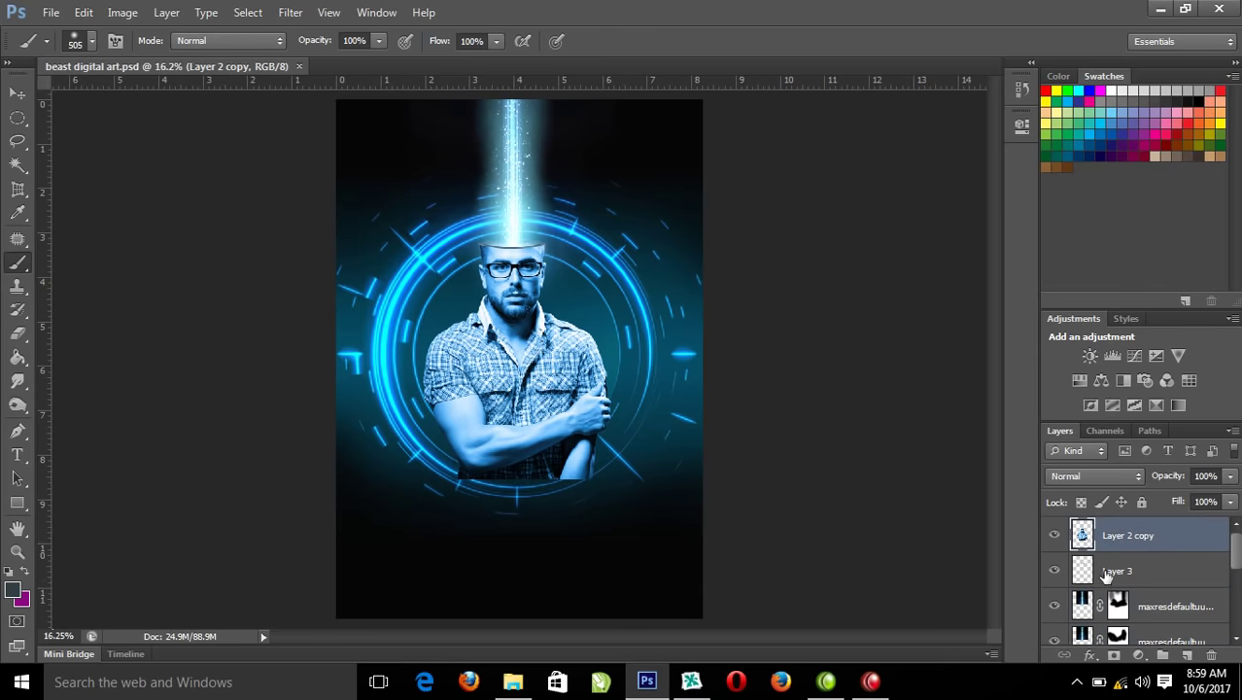
click(1054, 535)
click(1054, 534)
click(1114, 654)
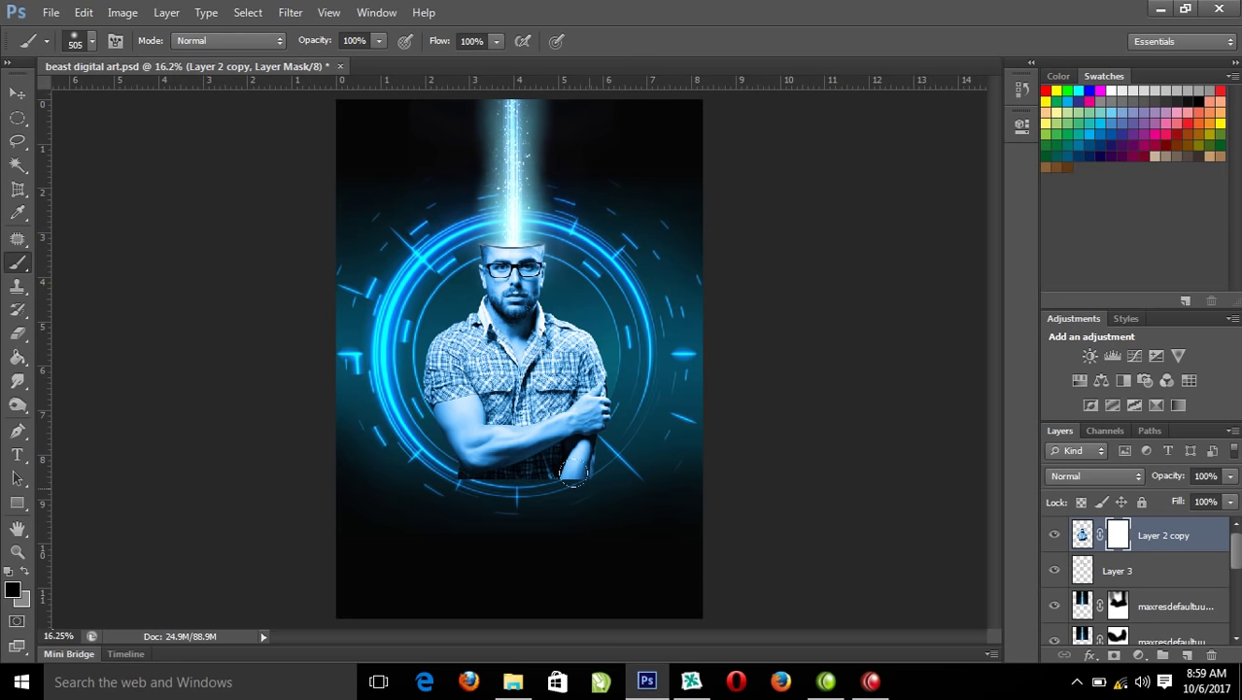
drag(579, 464, 419, 472)
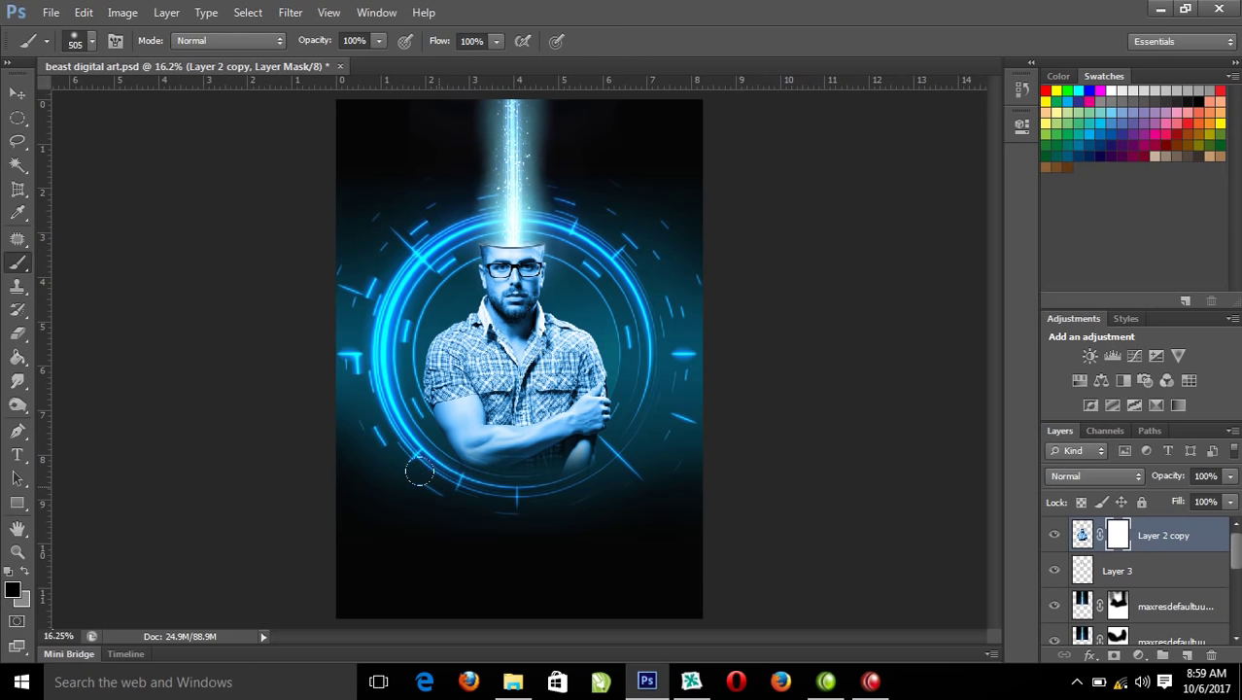
Fade the man's forearms and lower body further on the mask with a 529 px brush at 65% opacity and 61% flow
click(495, 40)
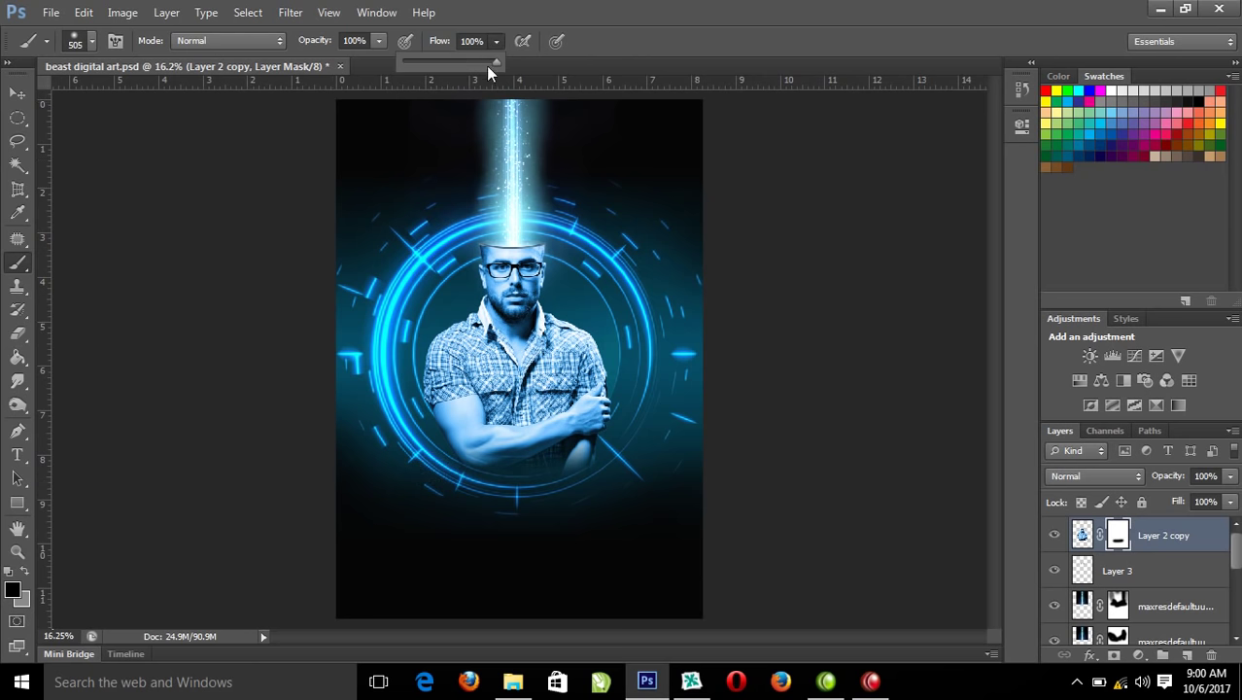
click(379, 42)
mouse_move(466, 479)
mouse_down()
mouse_move(432, 445)
mouse_move(600, 439)
mouse_move(587, 442)
mouse_move(591, 430)
mouse_move(480, 450)
mouse_move(384, 454)
mouse_up()
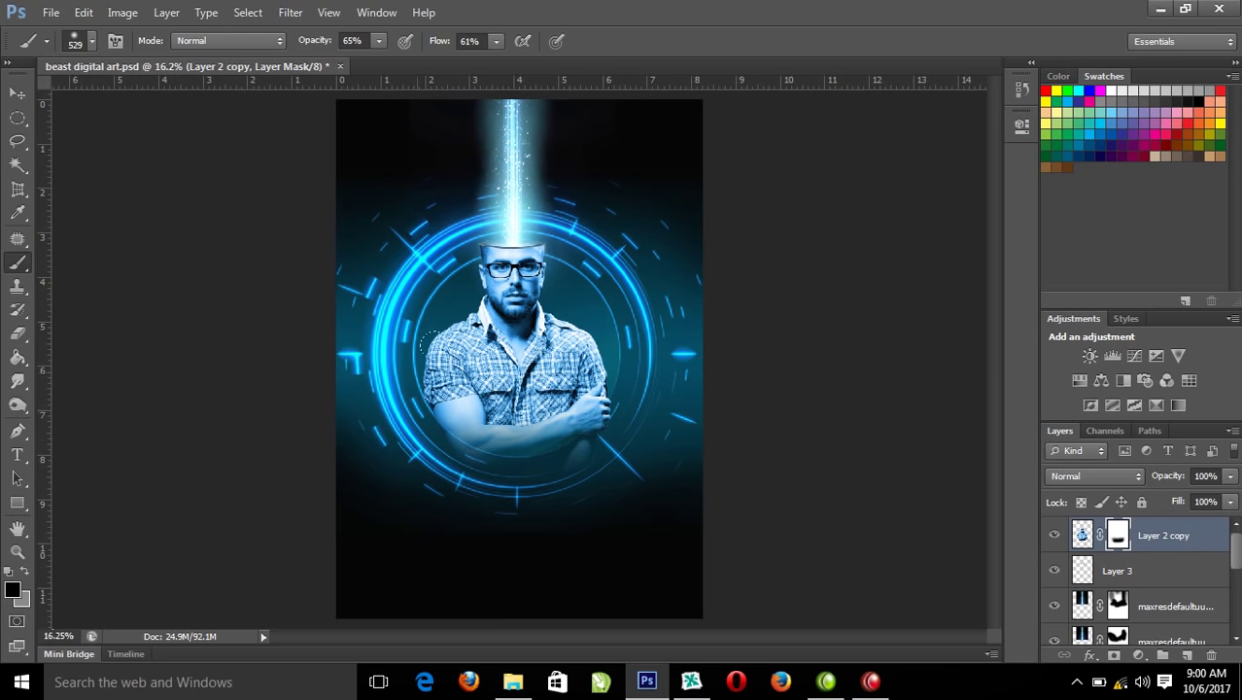
Examine the head opening's rim and the light beam up close and in the whole poster
right_click(533, 247)
click(612, 248)
drag(385, 330, 636, 204)
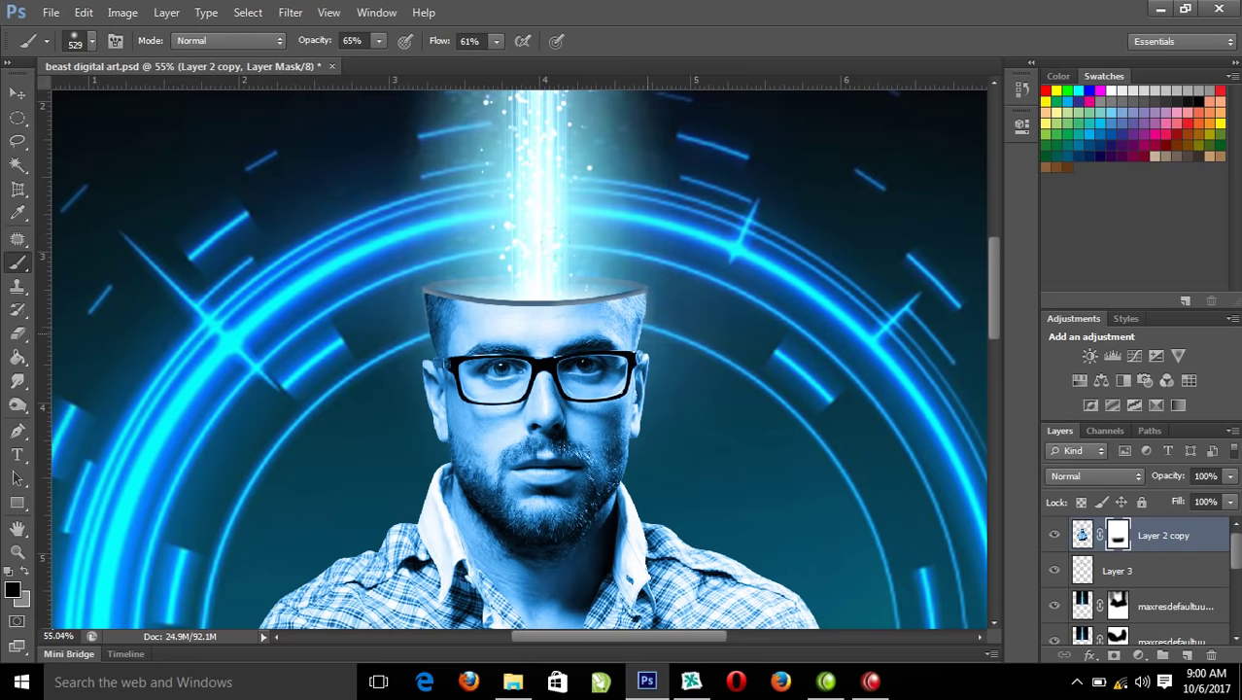
drag(233, 434, 676, 199)
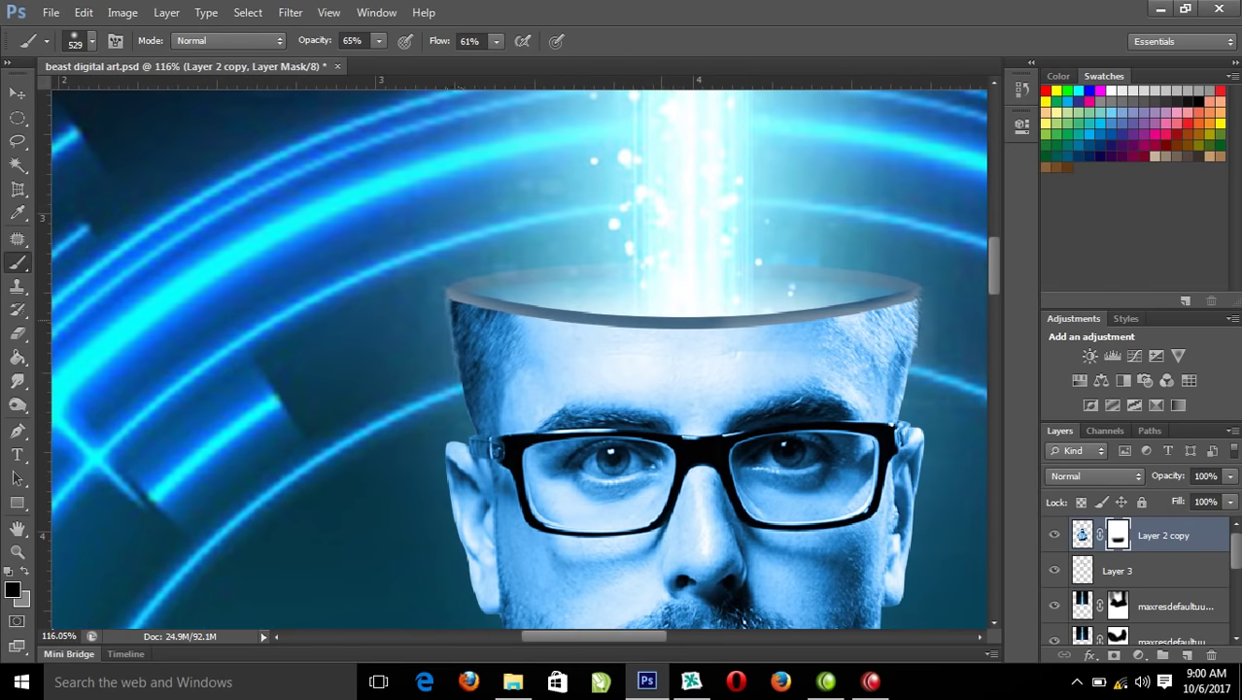
right_click(573, 226)
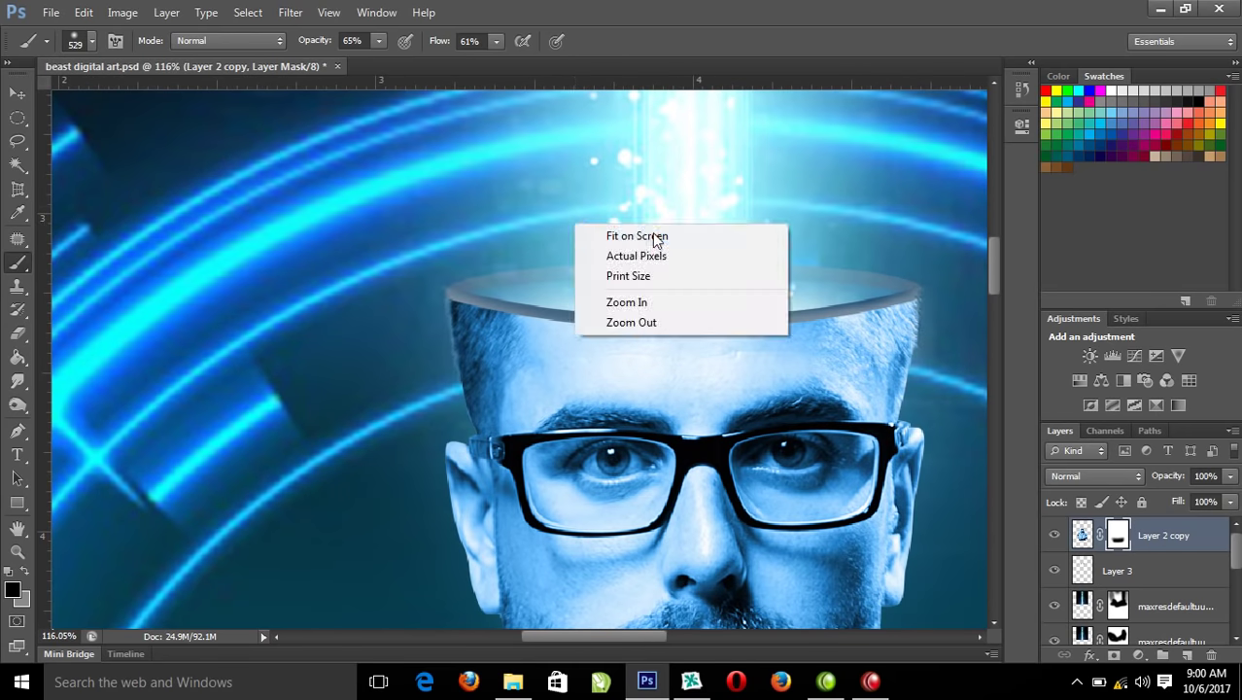
click(653, 234)
drag(361, 280, 759, 88)
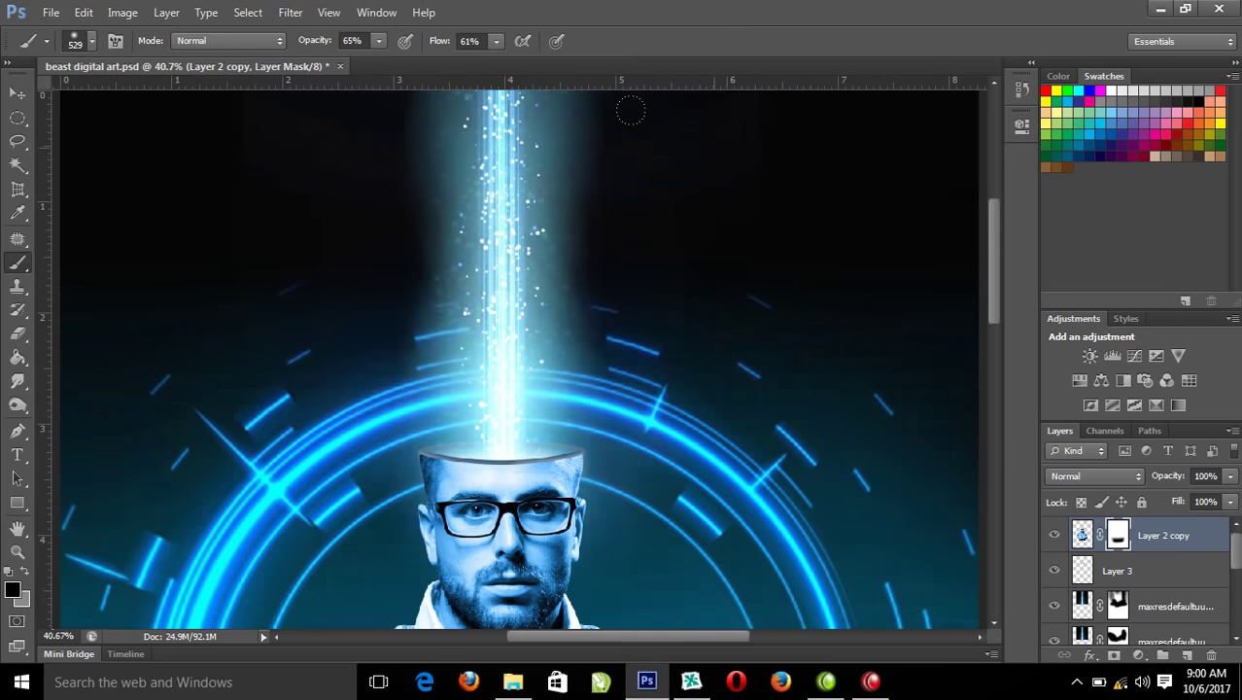
right_click(533, 266)
click(595, 267)
Duplicate the maxresdefaultuu copy beam layer and paint black on the duplicate's mask beside the head with a 288 px brush
click(1127, 601)
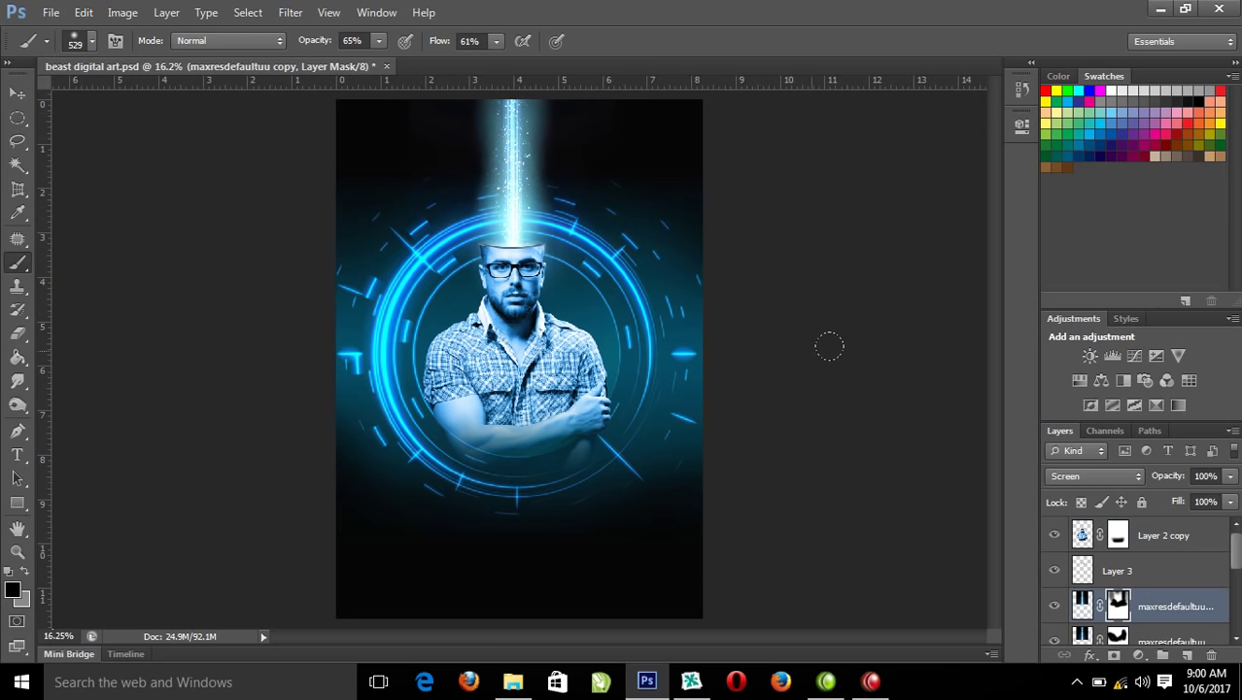
key(ctrl+j)
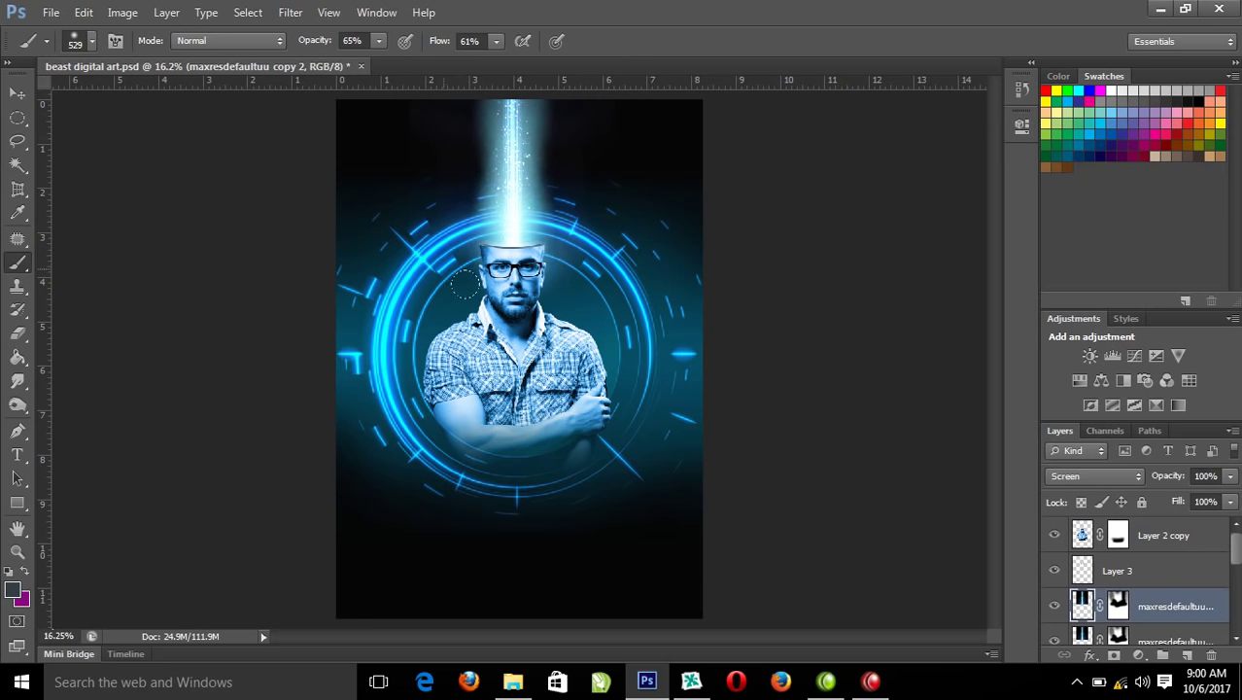
drag(397, 142, 743, 355)
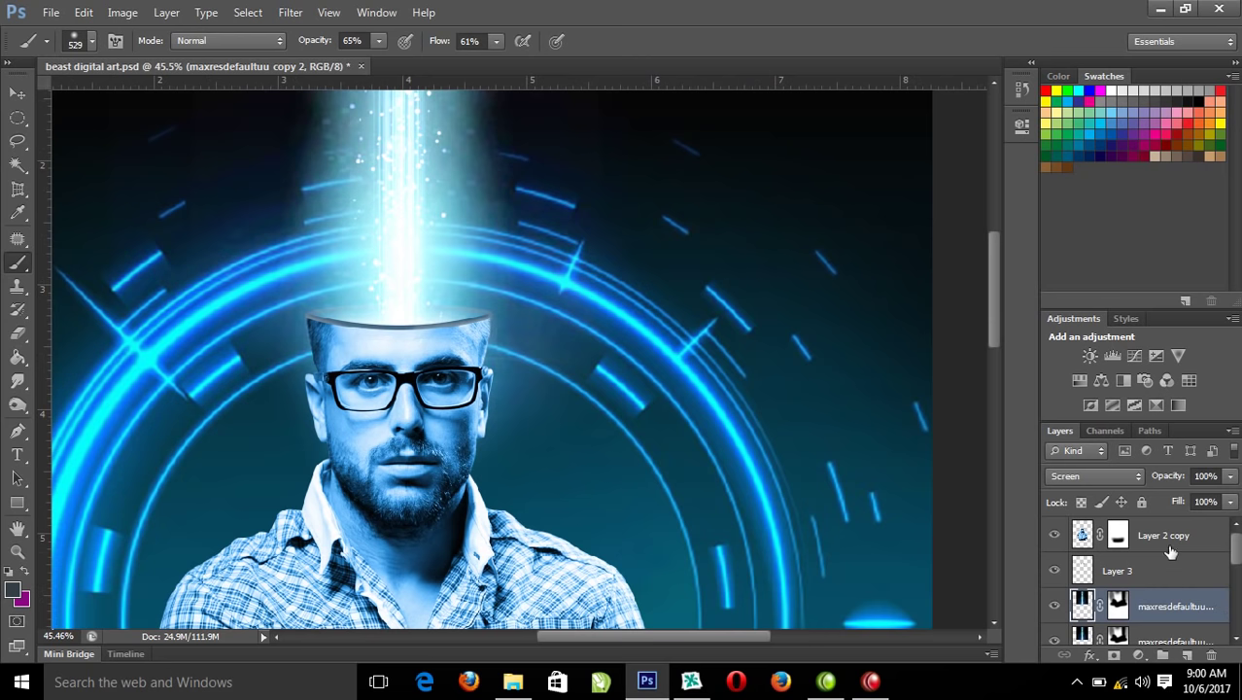
click(1117, 606)
drag(622, 411, 555, 411)
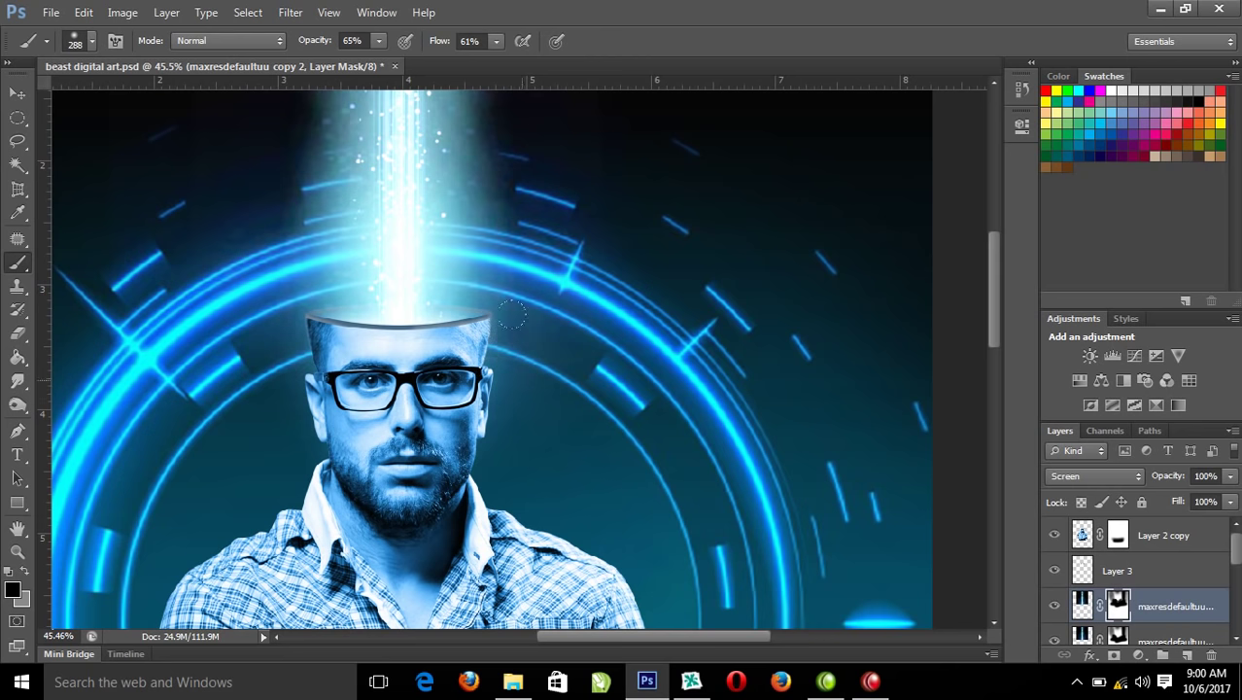
right_click(503, 377)
click(544, 393)
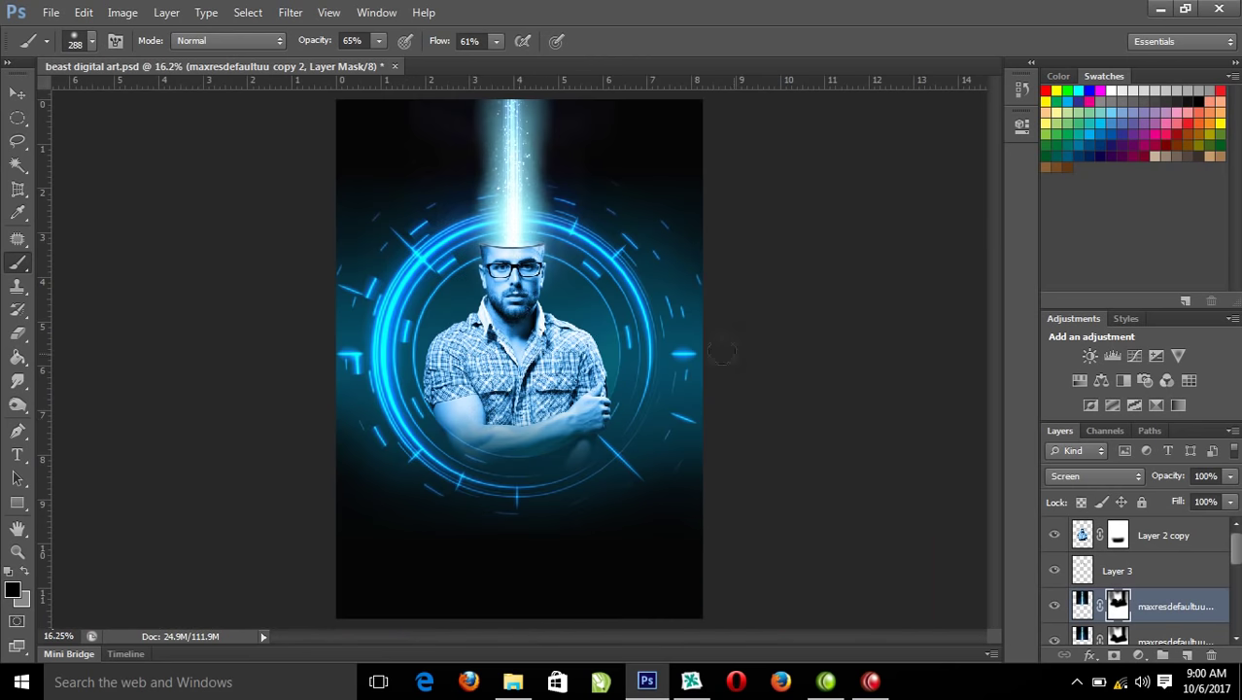
Duplicate the glowing ring's Layer 1 and move the copy to the top of the layer stack, above Layer 2 copy
drag(1234, 552, 1235, 612)
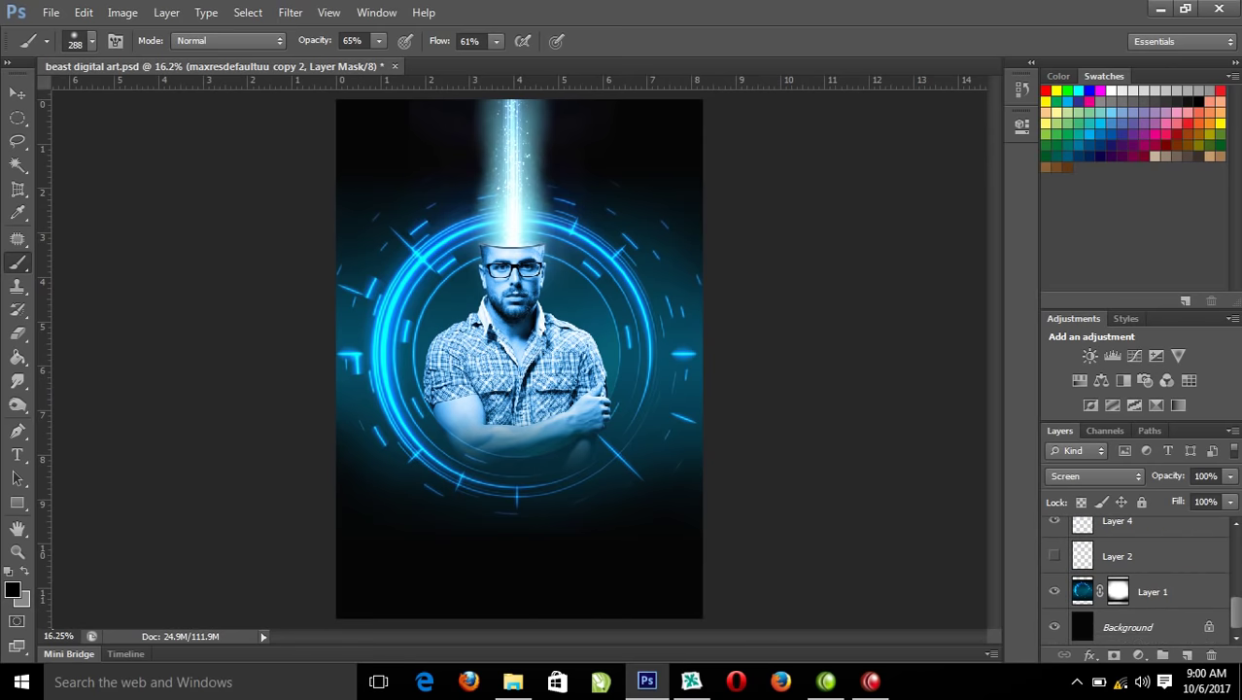
click(1170, 592)
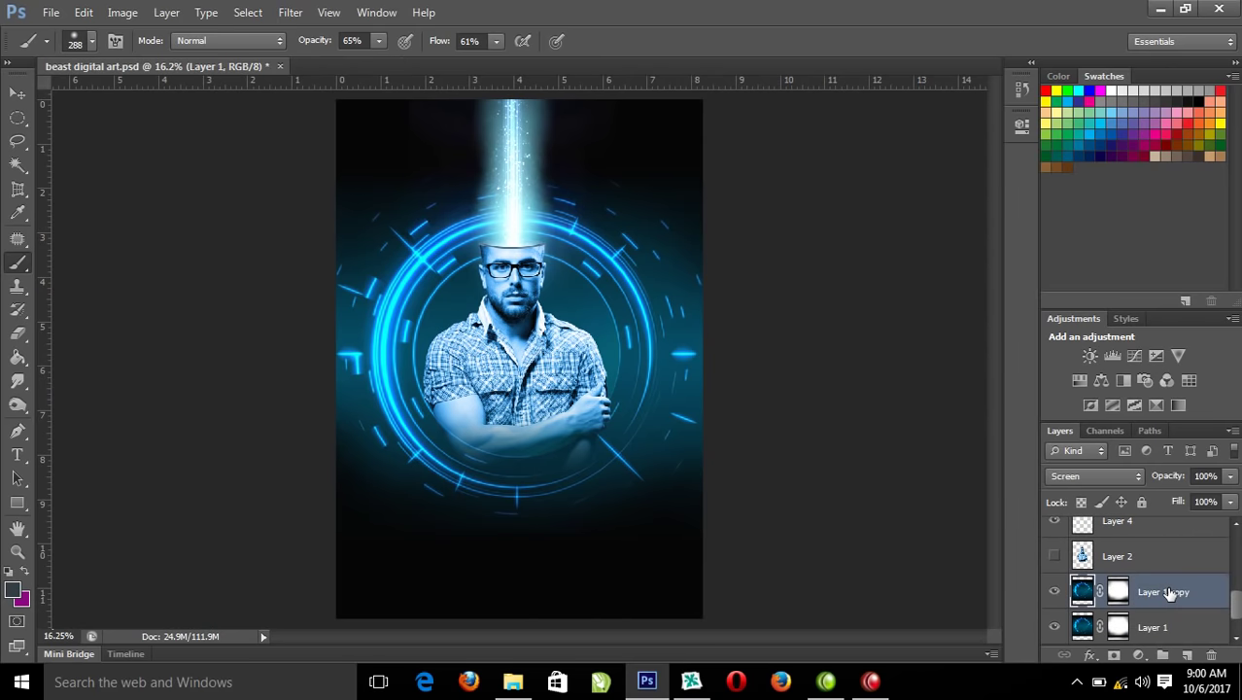
key(ctrl+j)
key(ctrl+])
key(ctrl+])
key(ctrl+])
key(ctrl+])
key(ctrl+])
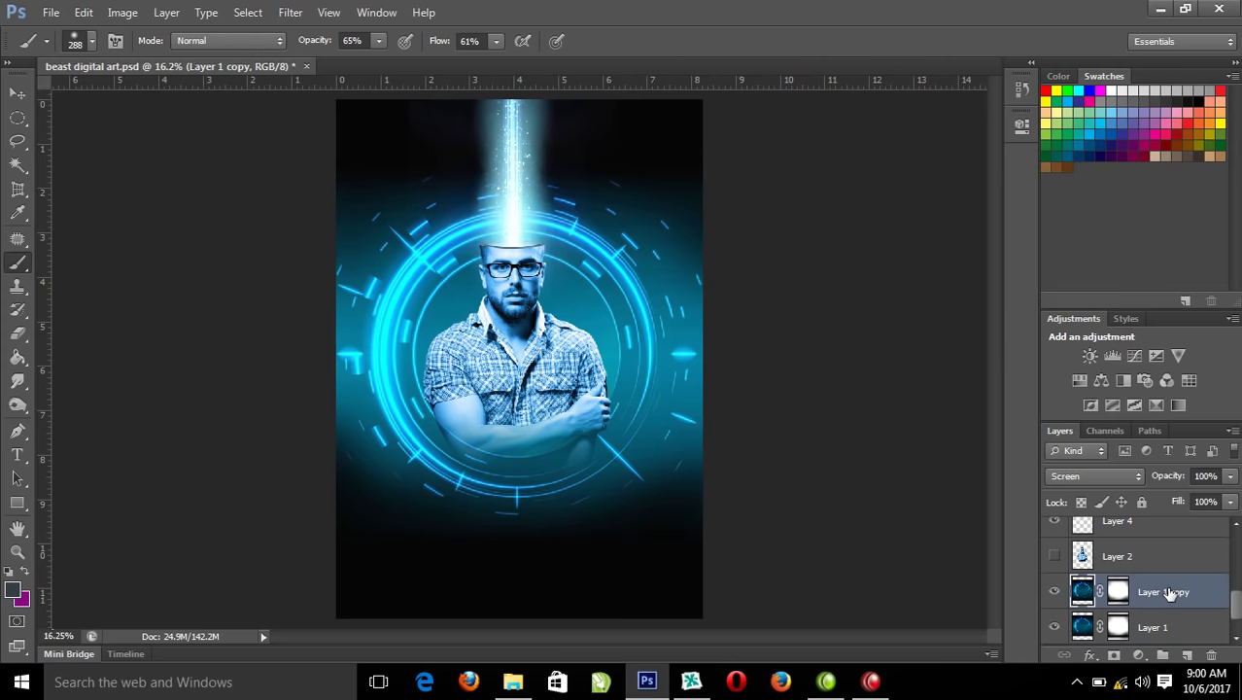
key(ctrl+])
key(ctrl+])
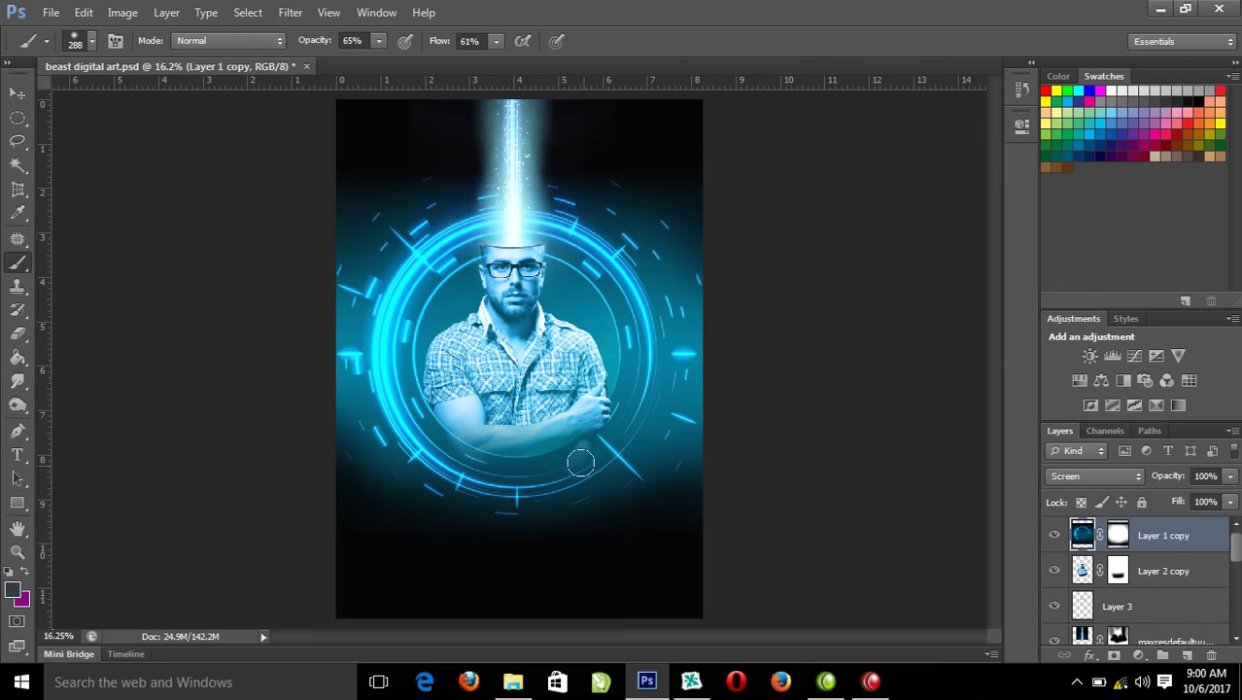
Paint black on the Layer 1 copy's mask with a 1026 px brush to soften the glow below the man
click(1116, 534)
drag(486, 540, 539, 529)
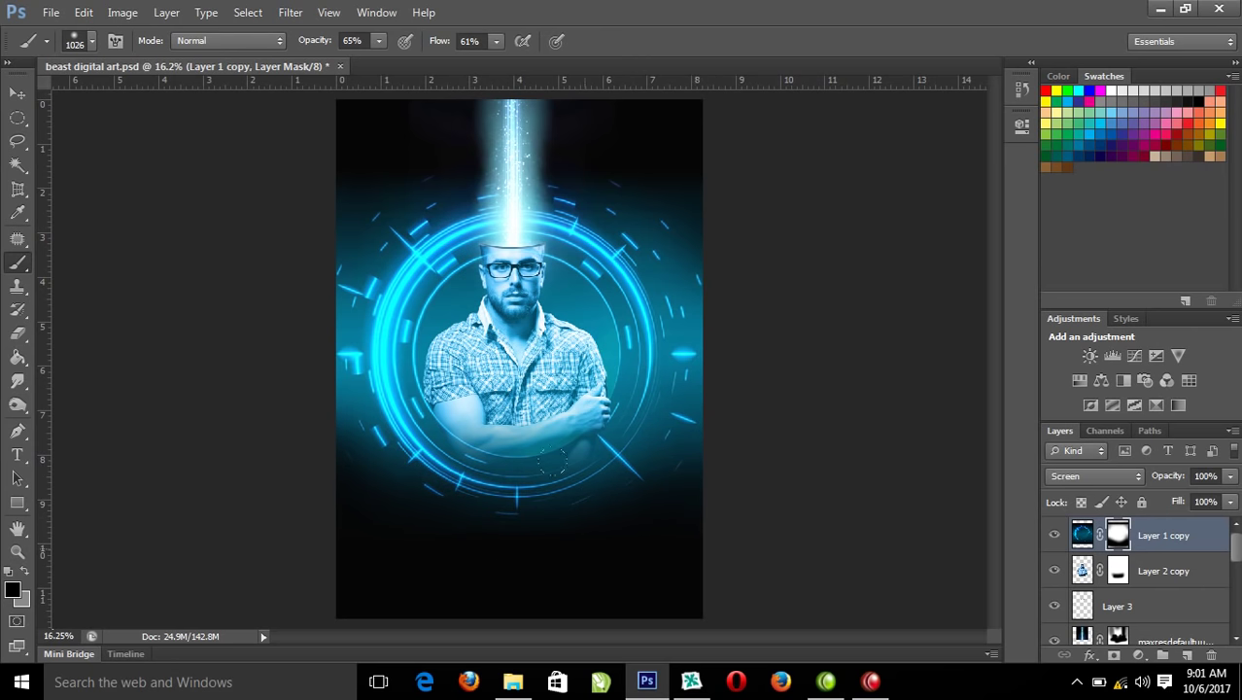
scroll(520, 245, up, 3)
right_click(766, 261)
click(783, 266)
scroll(548, 207, up, 4)
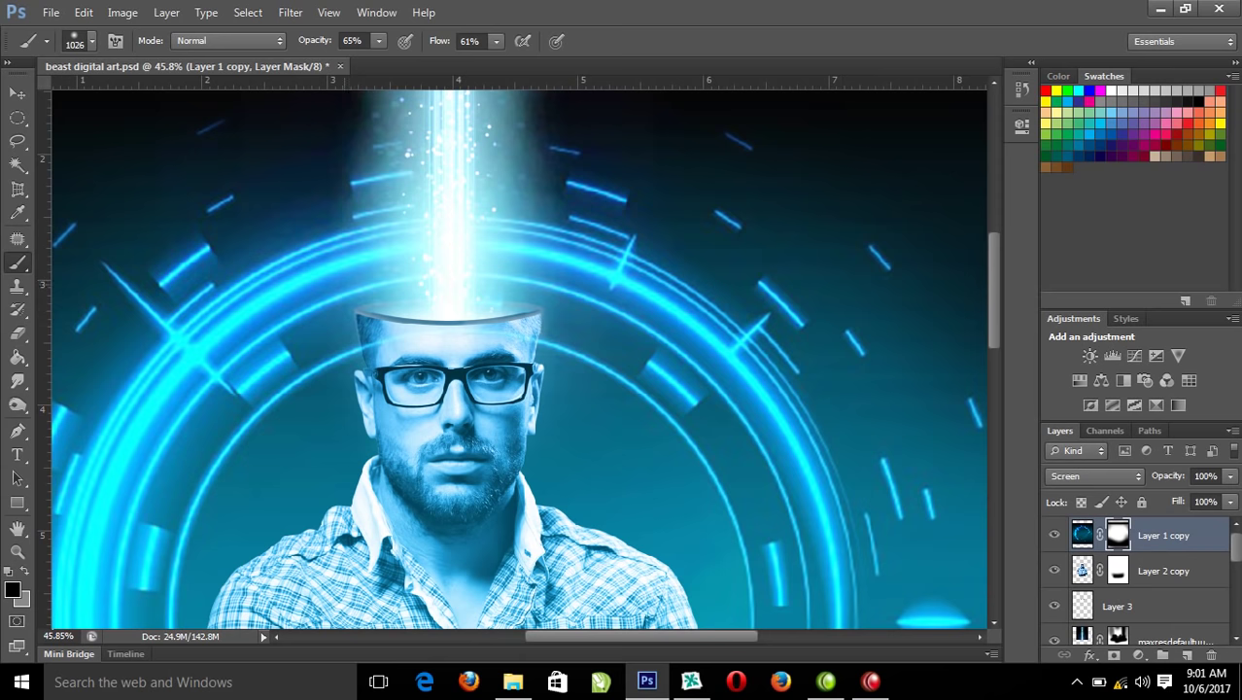
Compare the whole poster with a close view of the man and the ring's strengthened glow
scroll(555, 363, up, 3)
right_click(636, 333)
click(707, 347)
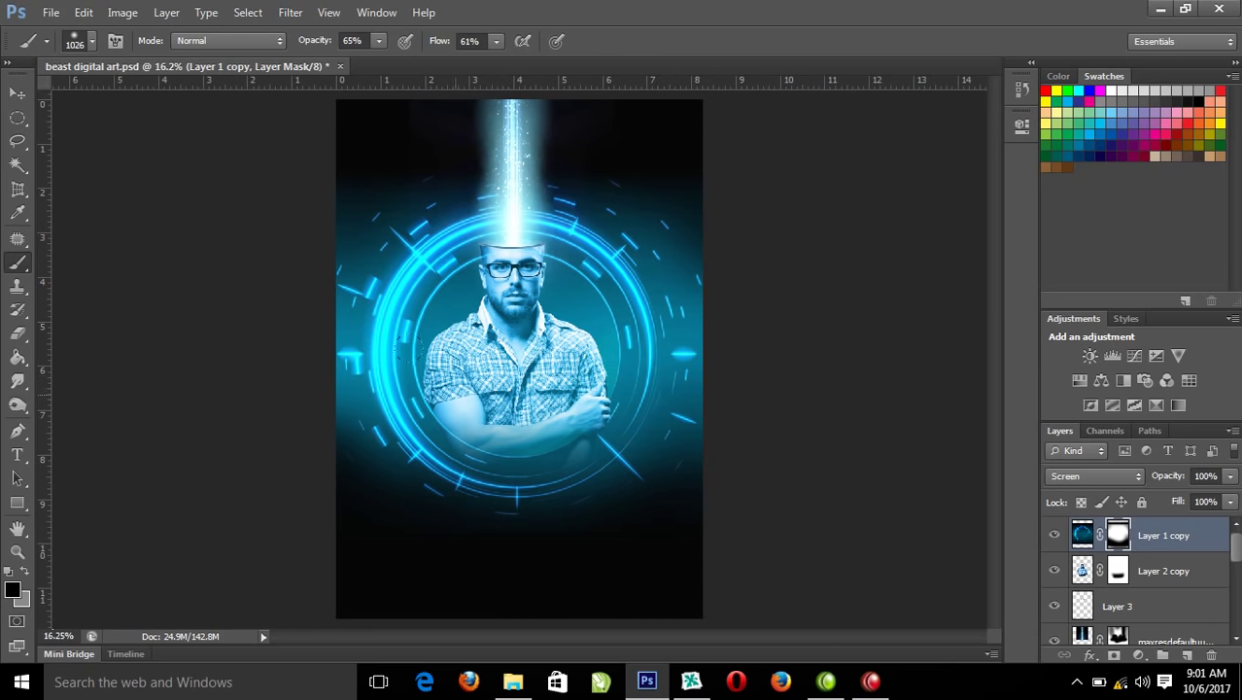
drag(356, 213, 803, 408)
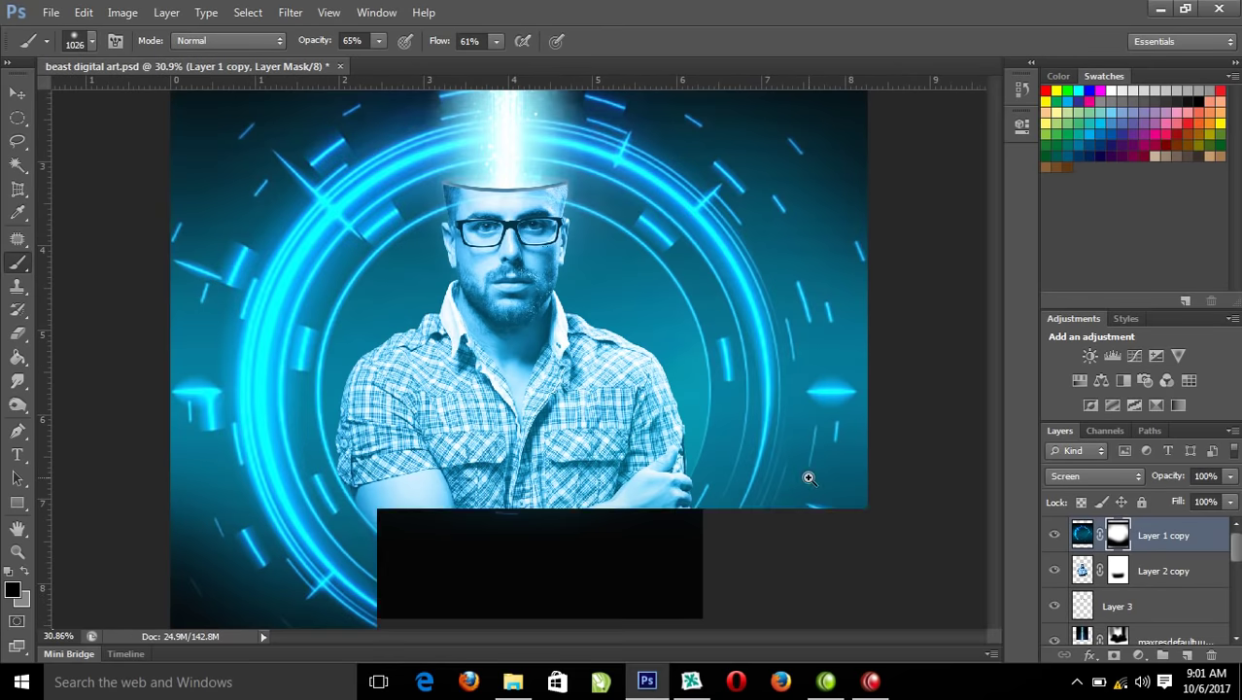
right_click(626, 337)
click(653, 347)
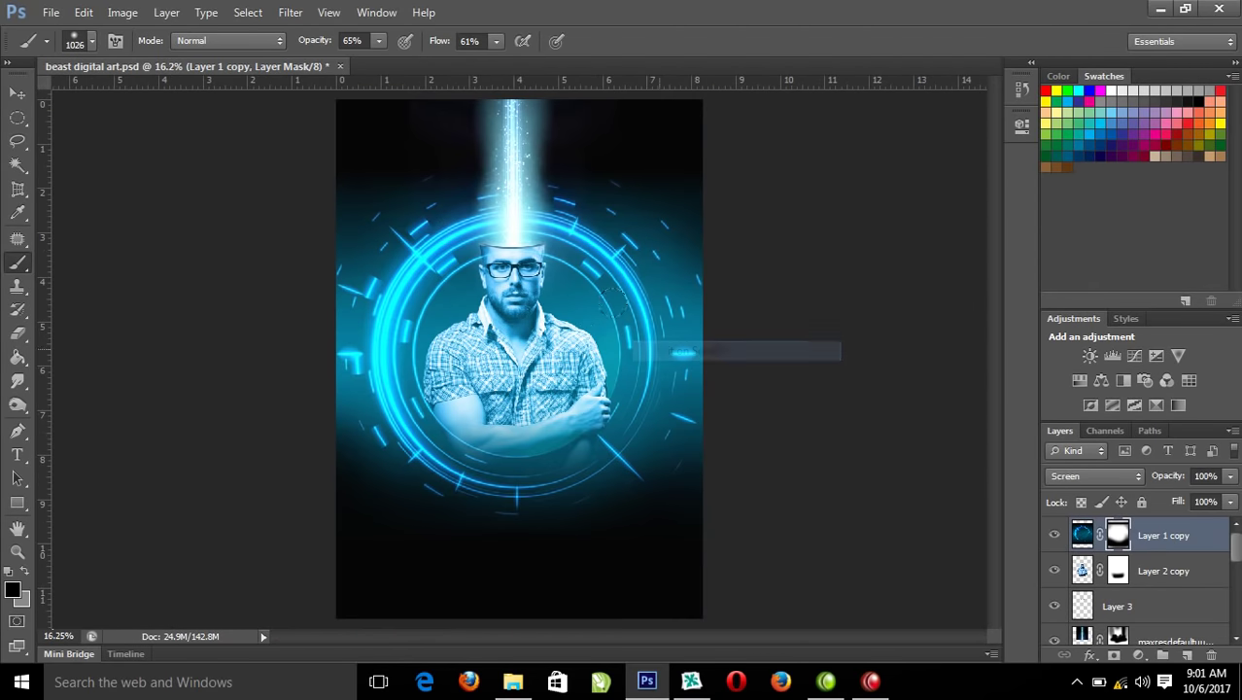
key(ctrl+minus)
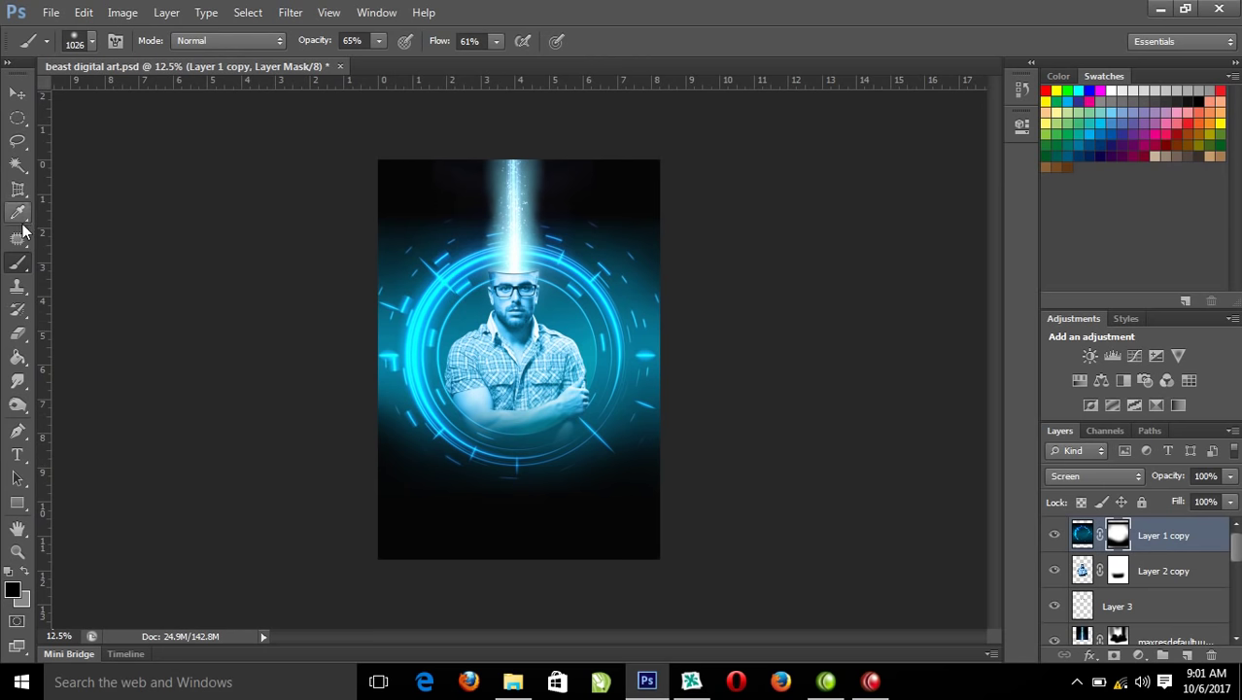
Select the hidden Layer 2 and sample a medium blue from the man's figure as the foreground colour
click(18, 309)
click(17, 212)
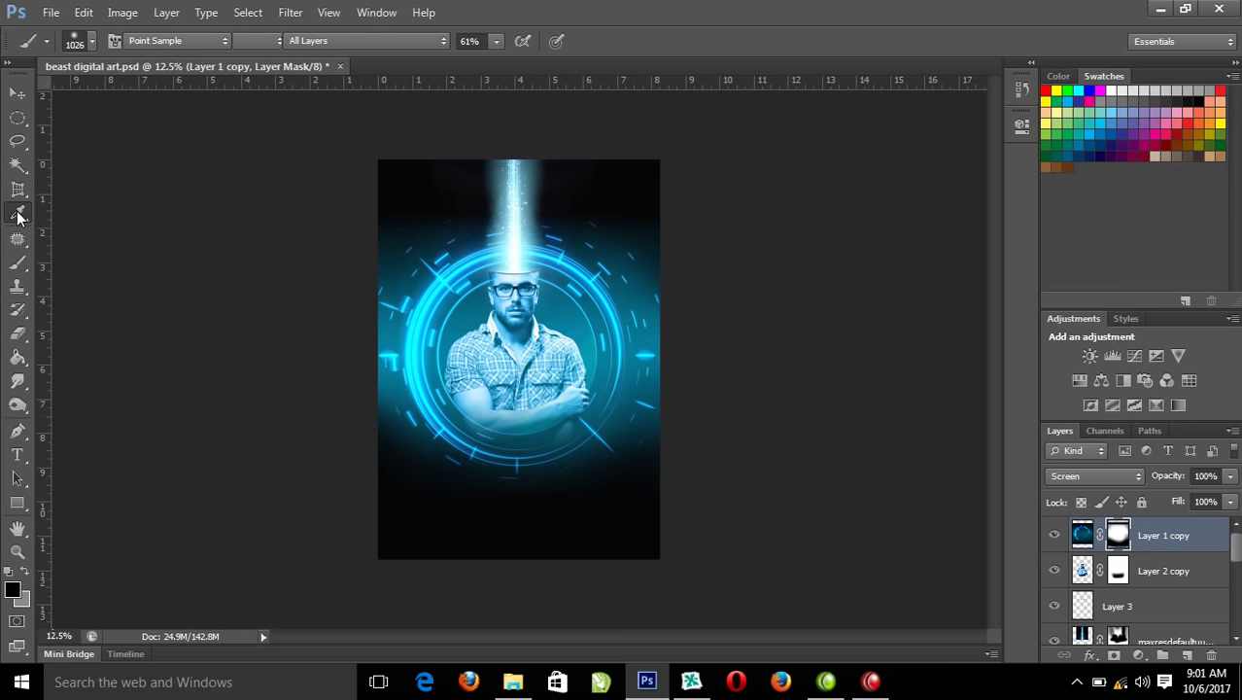
key(x)
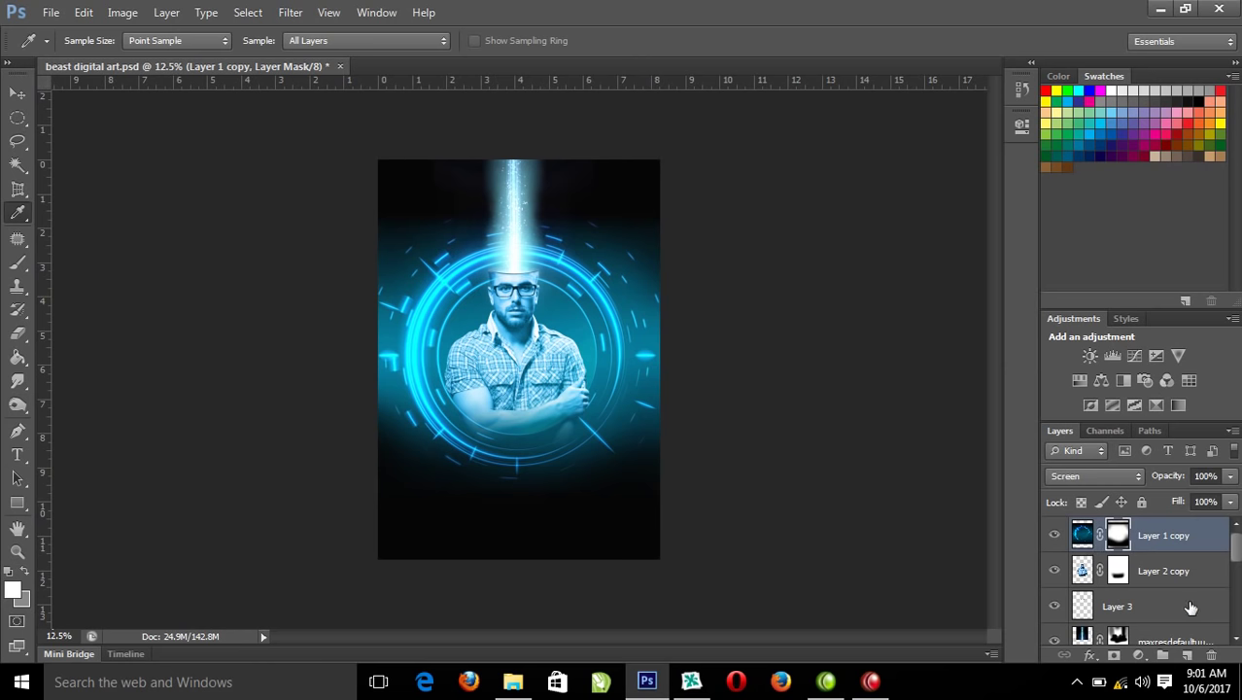
drag(1235, 555, 1236, 600)
click(1073, 609)
click(492, 392)
click(487, 393)
click(476, 399)
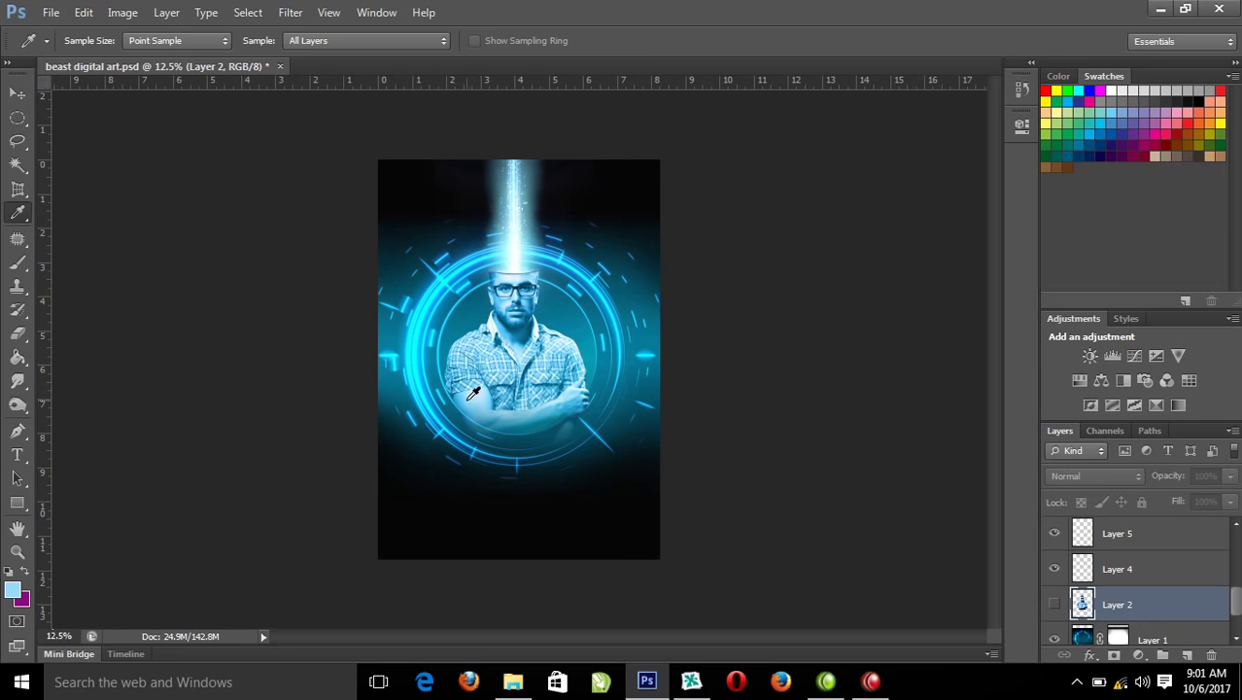
click(512, 332)
Create a new layer above Layer 1 copy and brush the sampled blue along the poster's upper edge with a 2450 px brush
scroll(1195, 563, up, 5)
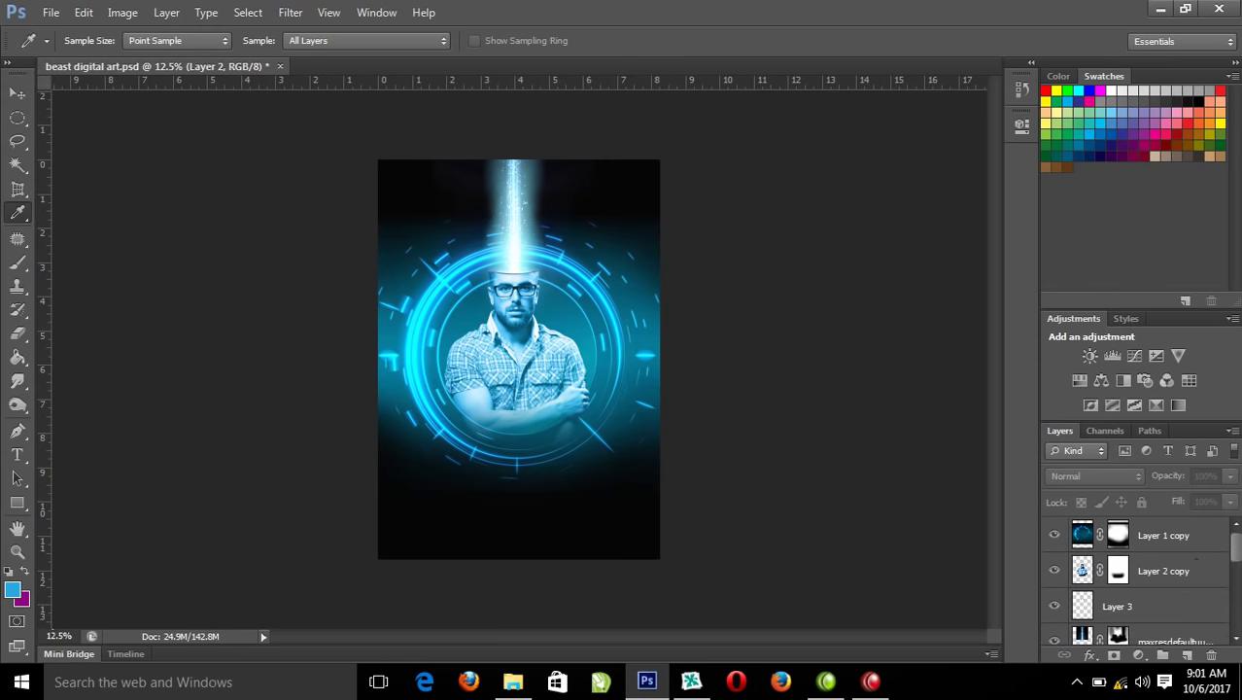
click(1190, 535)
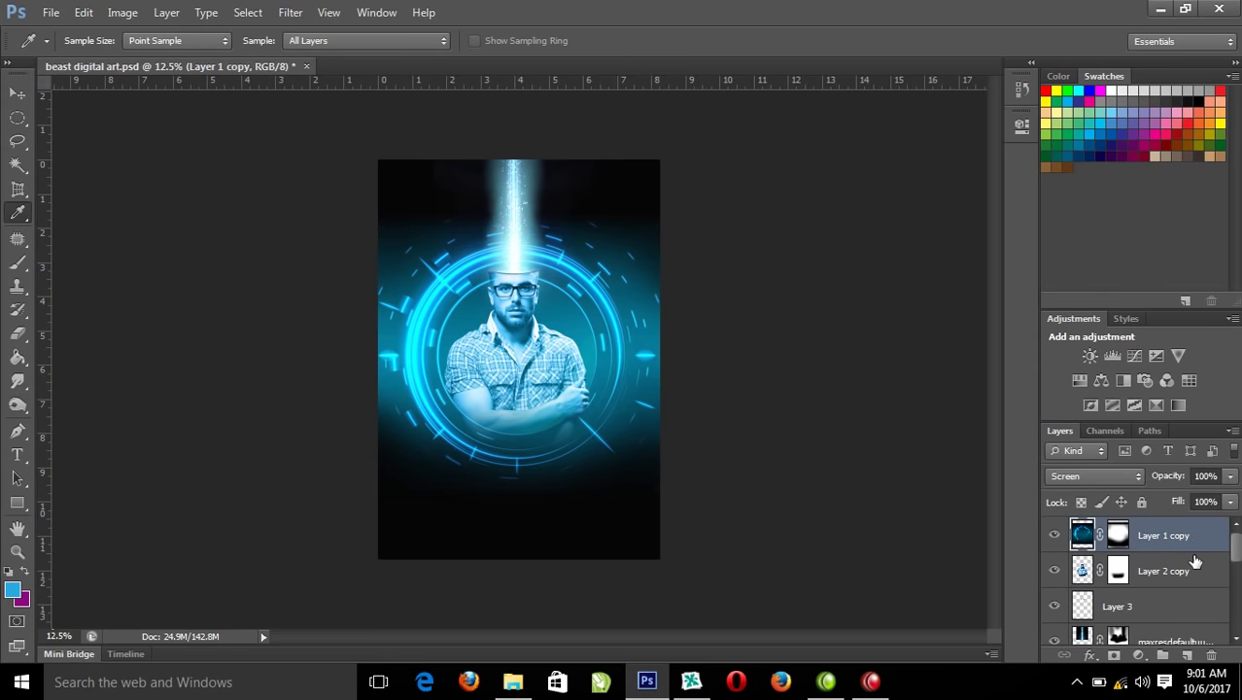
key(ctrl+shift+n)
click(785, 212)
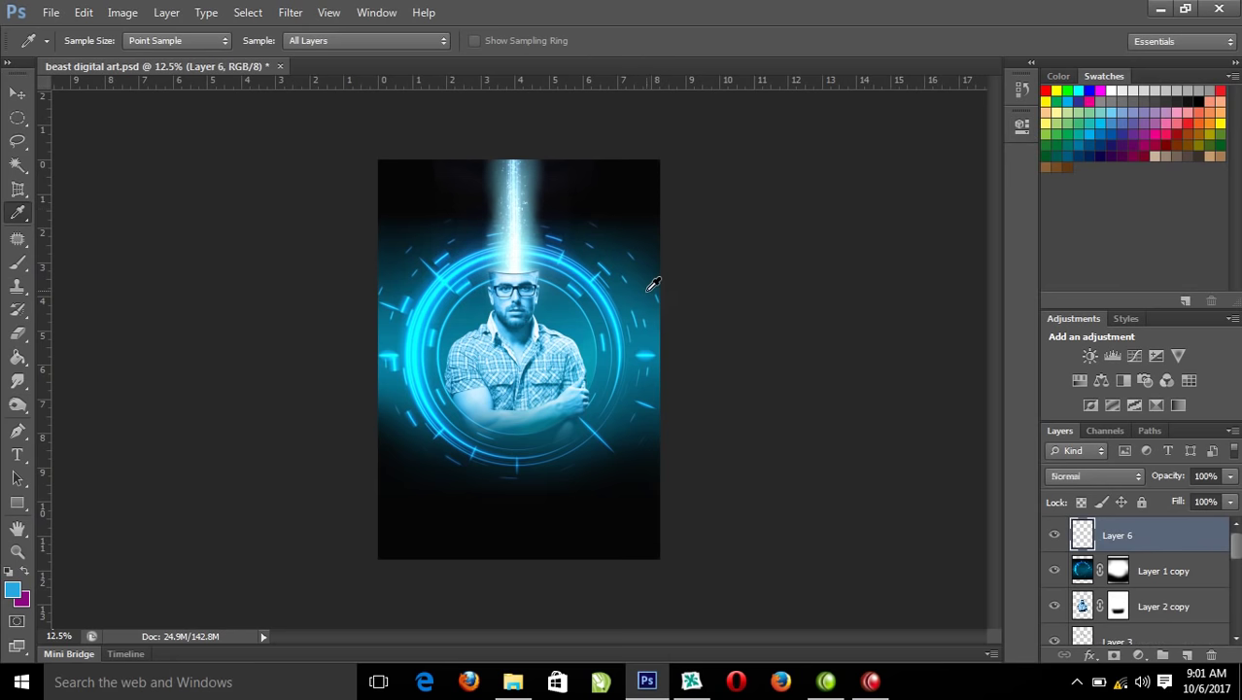
drag(467, 211, 541, 212)
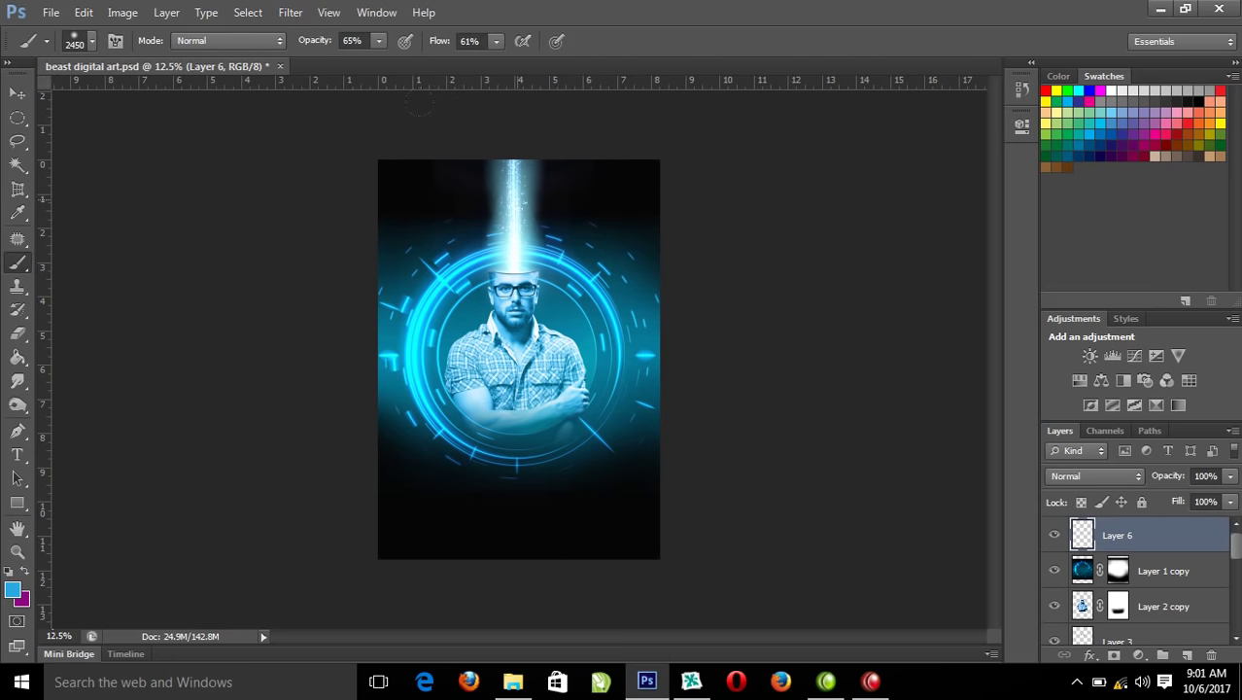
drag(419, 102, 544, 107)
Set the new layer's blend mode to Screen and paint more blue glow over the poster's upper half and the man
click(1117, 475)
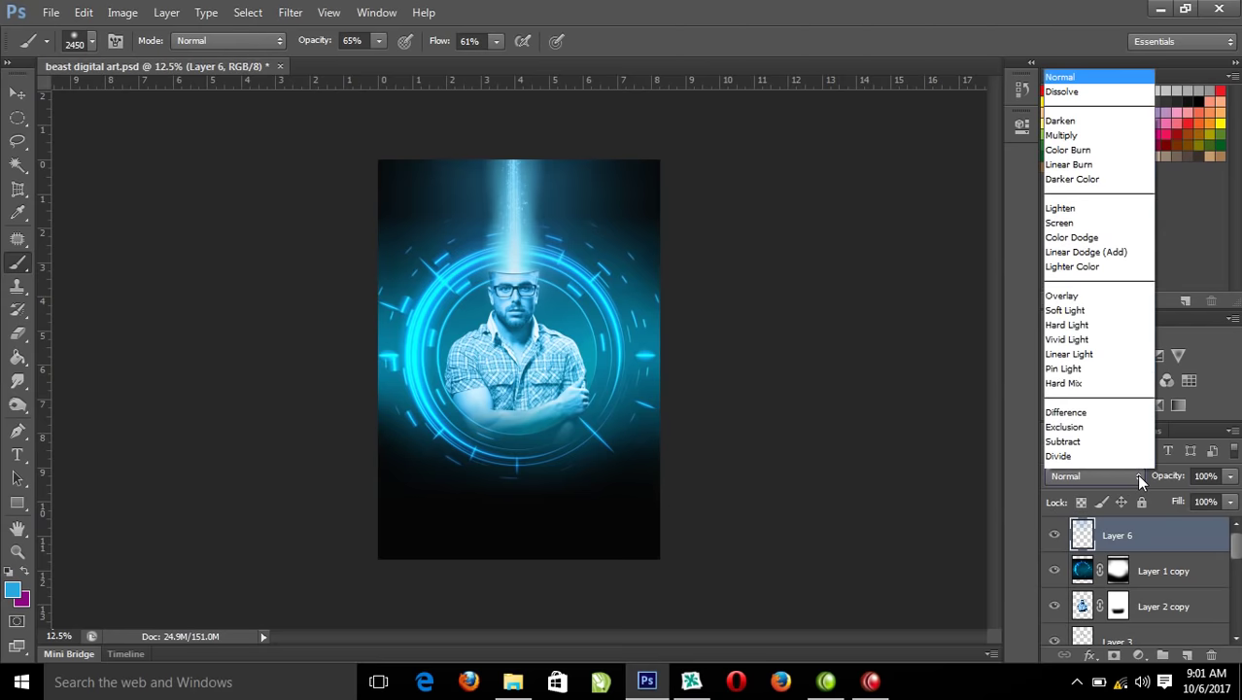
click(1078, 164)
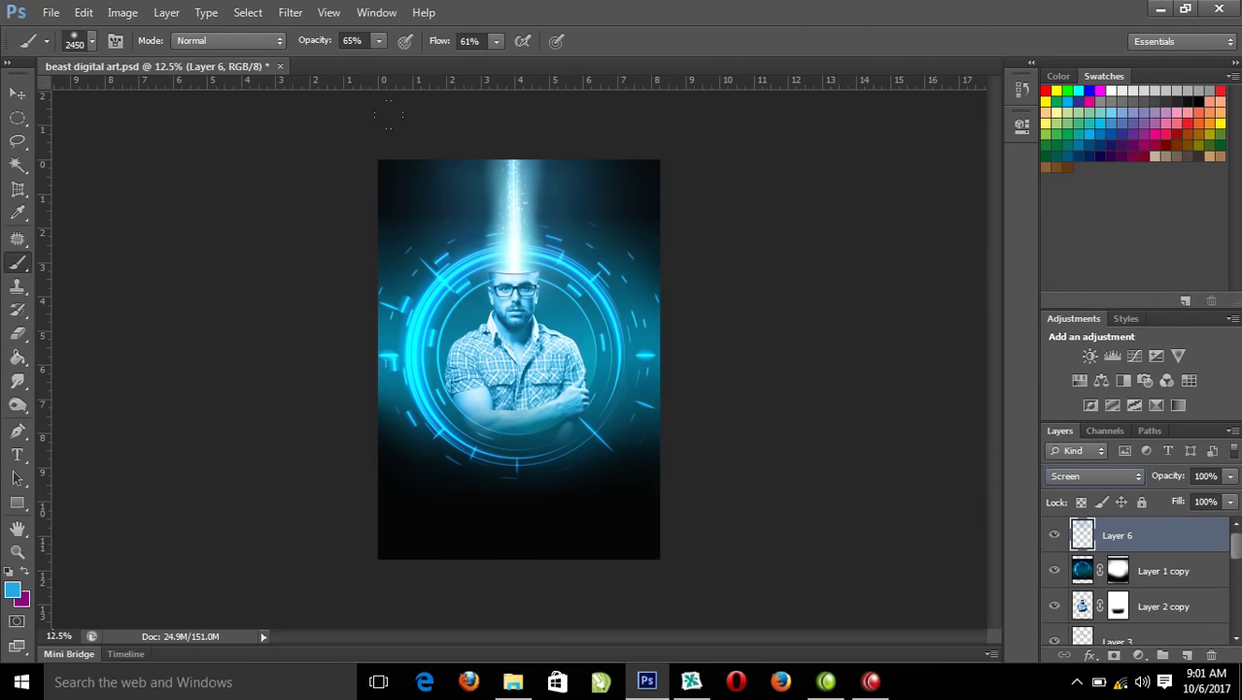
mouse_move(599, 105)
mouse_down()
mouse_move(457, 107)
mouse_move(599, 105)
mouse_up()
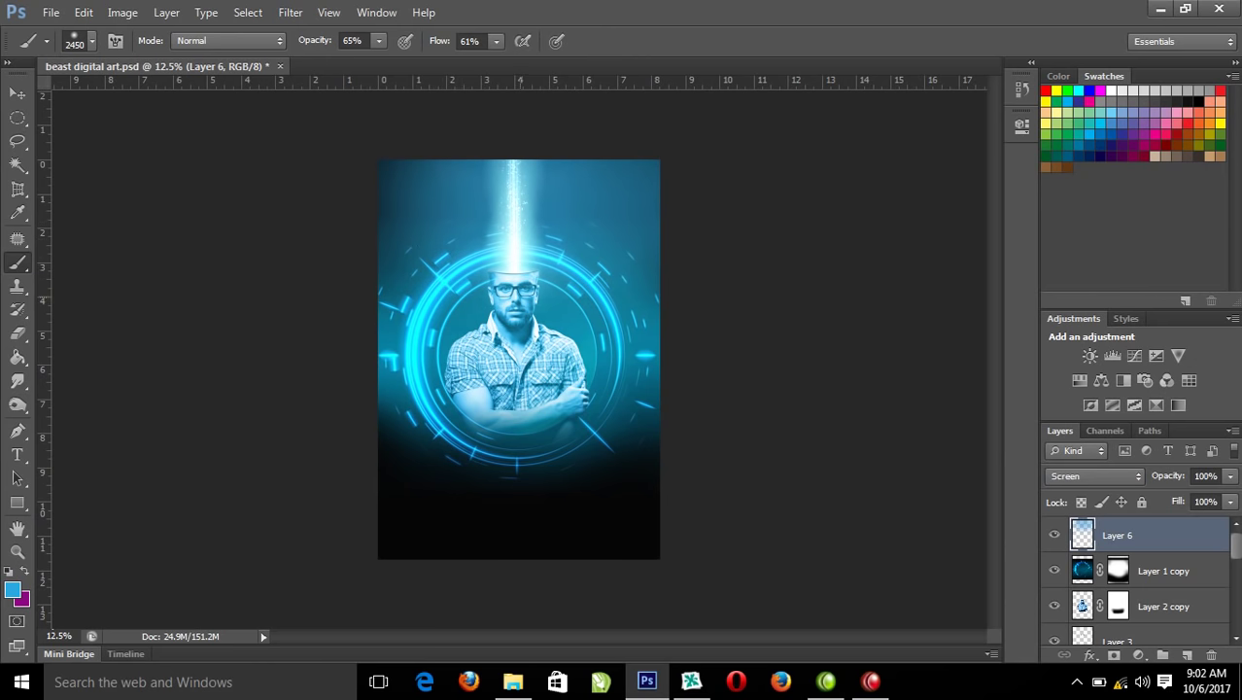
drag(573, 263, 486, 320)
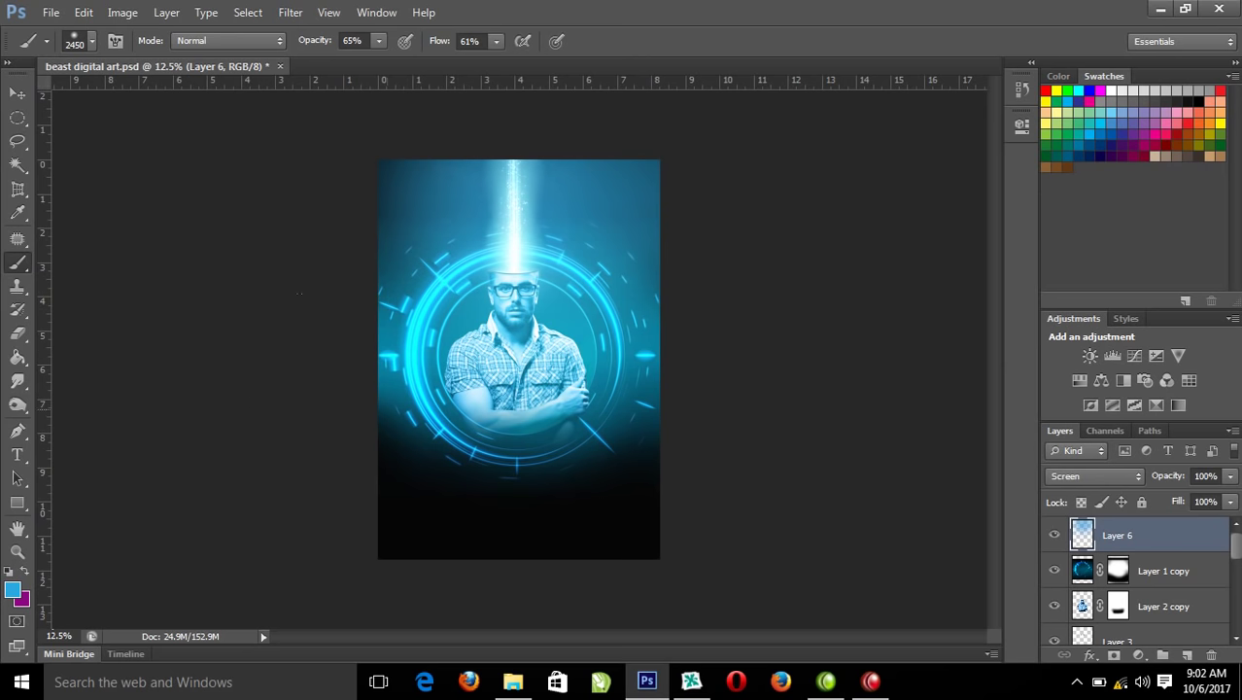
Switch to CorelDRAW and create a new blank Letter document in portrait orientation
click(690, 681)
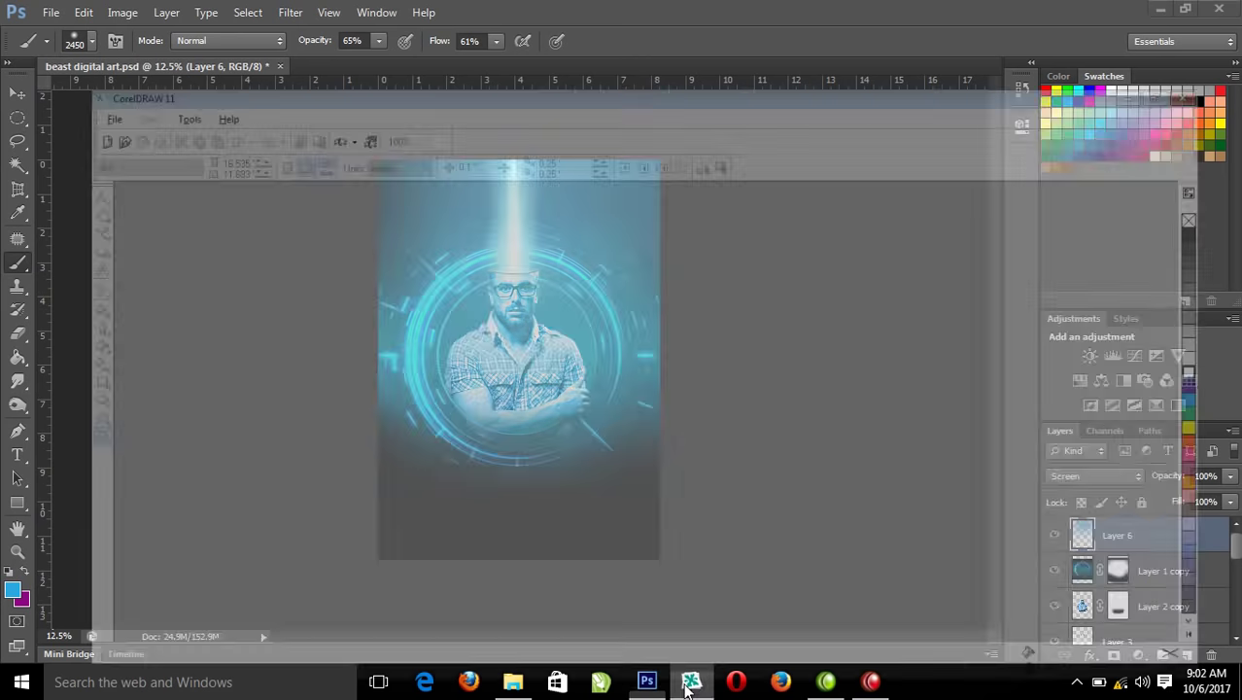
click(18, 59)
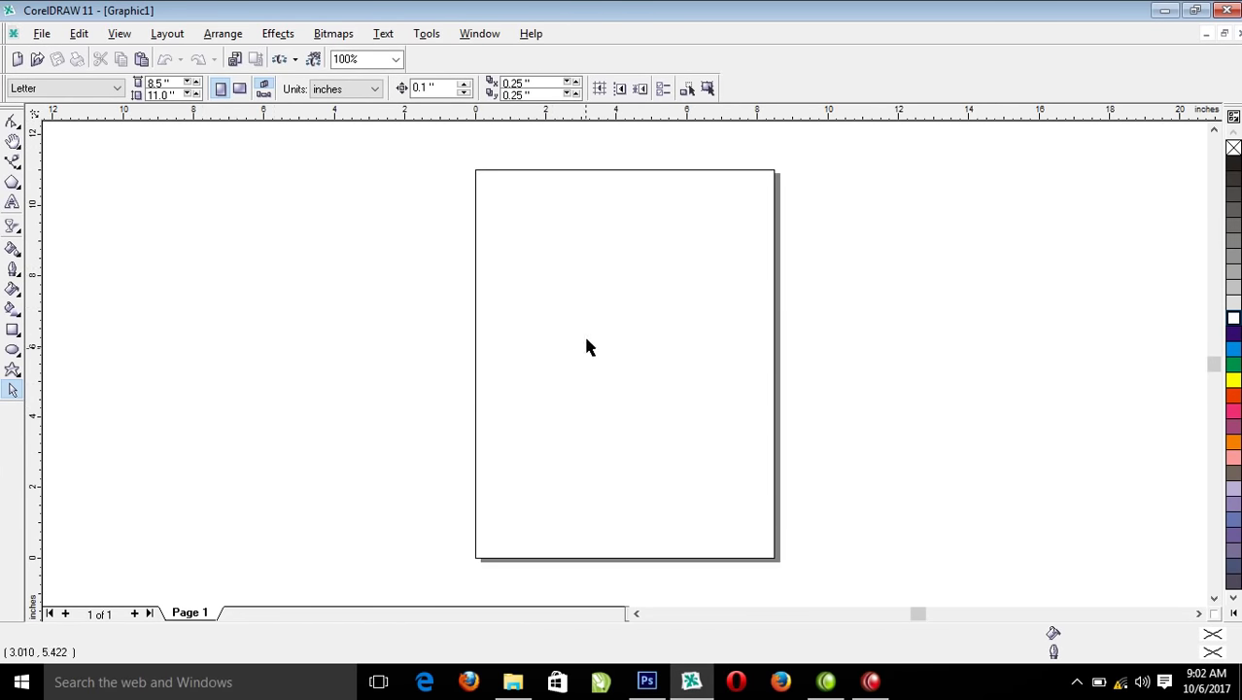
key(z)
drag(416, 216, 816, 495)
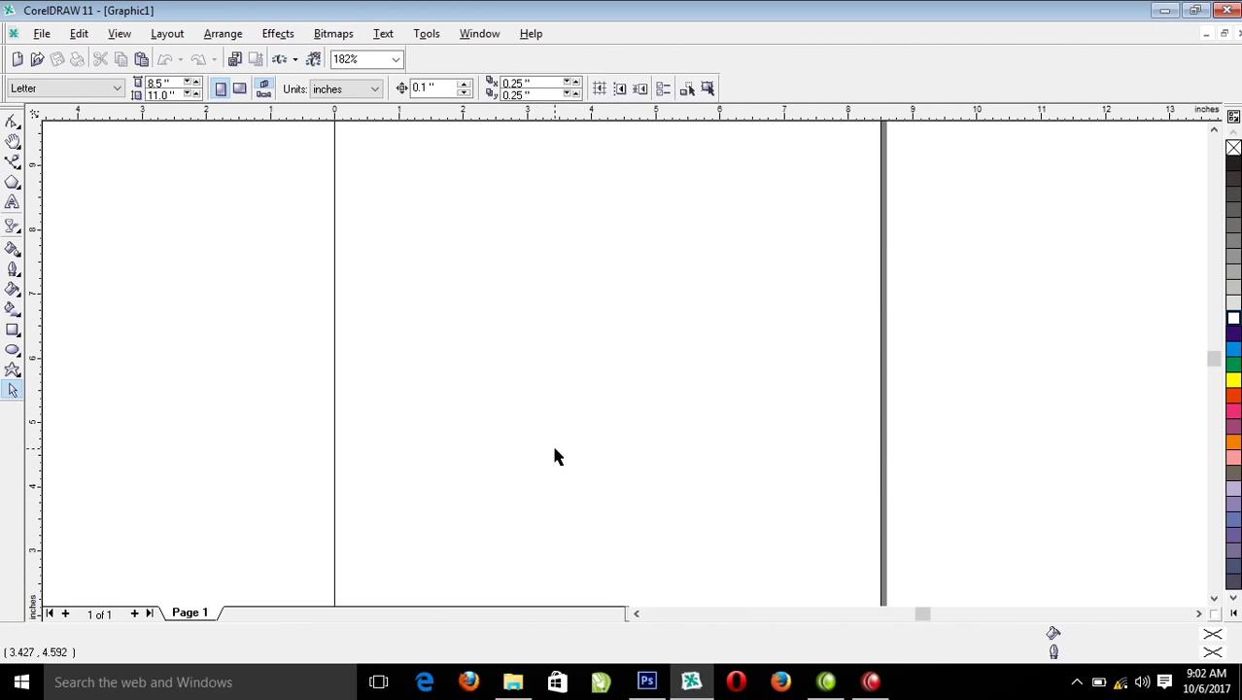
Add the slogan beginning "Work like a B" as 24 pt AvantGarde Bk BT artistic text in the middle of the page
key(F8)
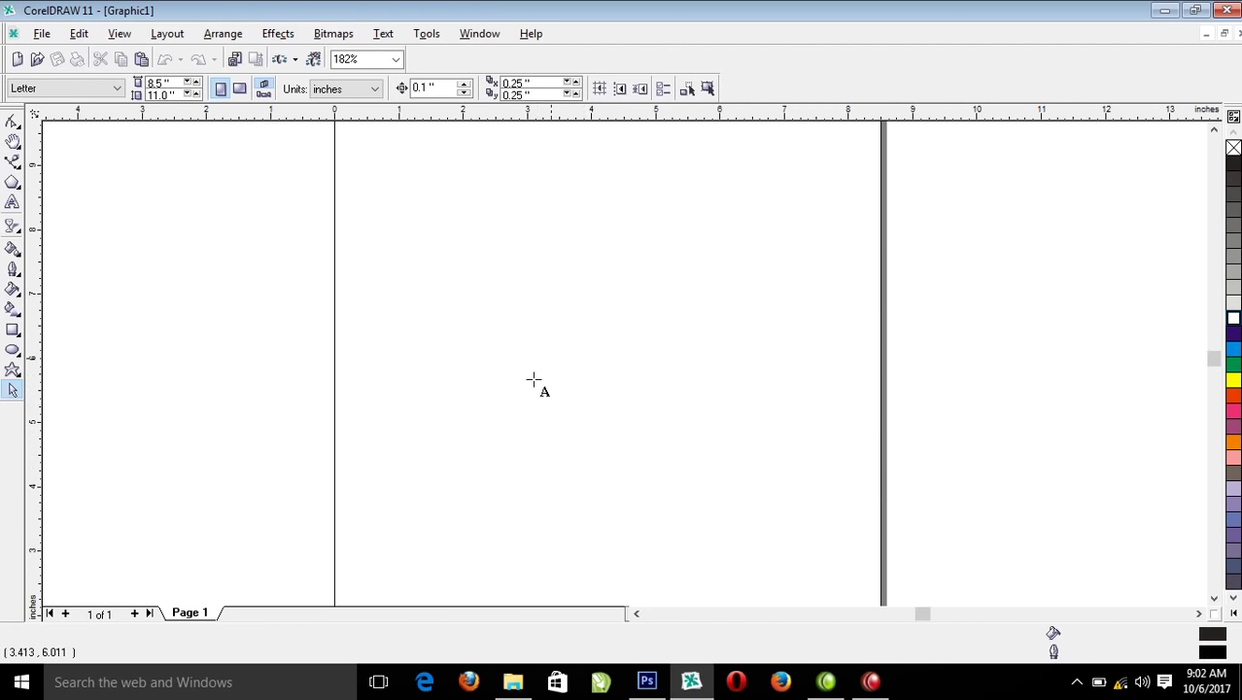
click(472, 360)
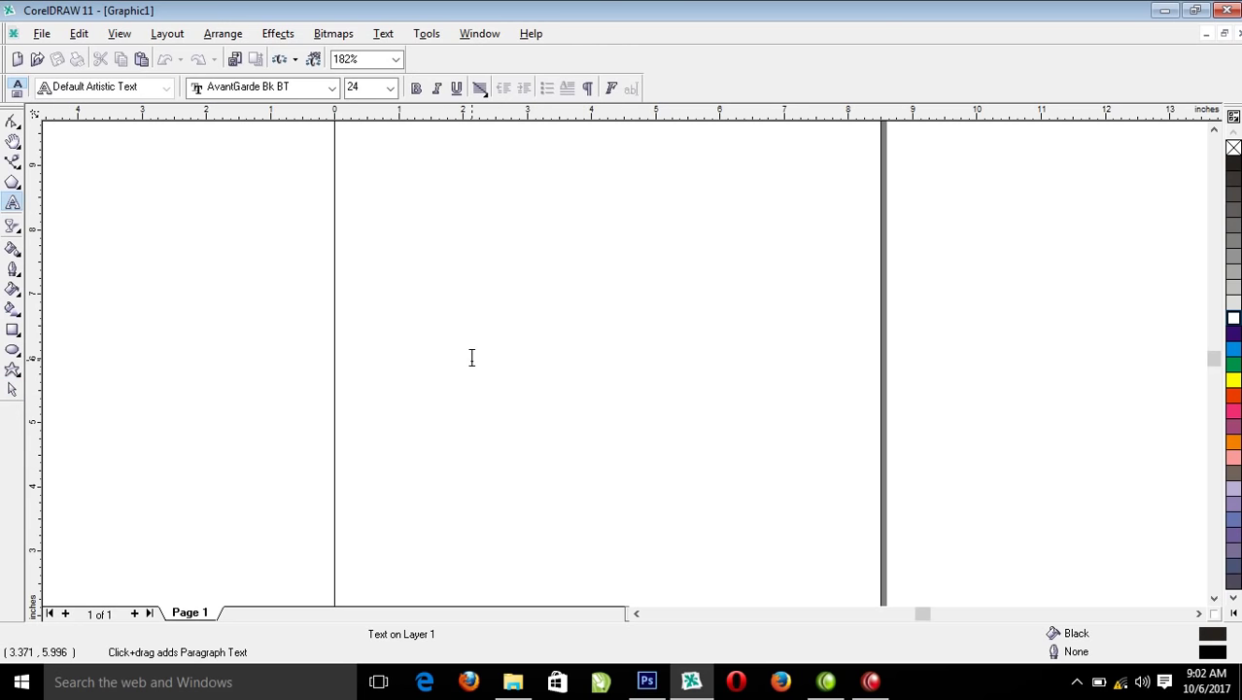
click(471, 358)
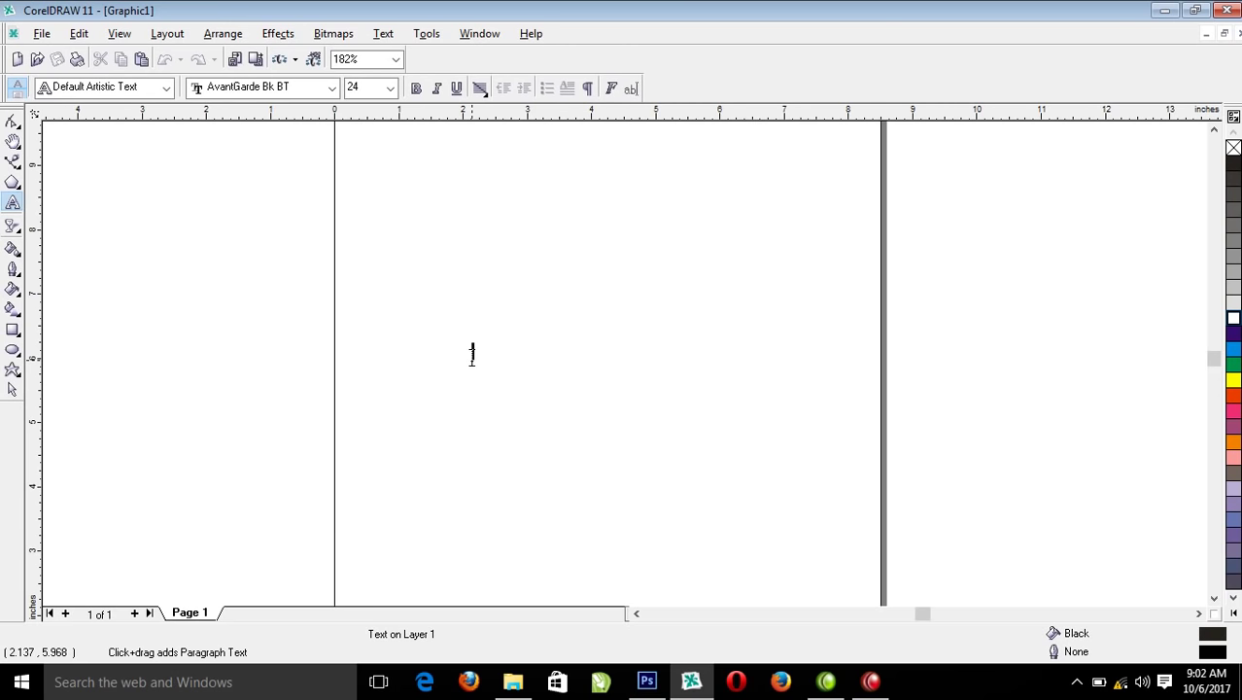
text(wol)
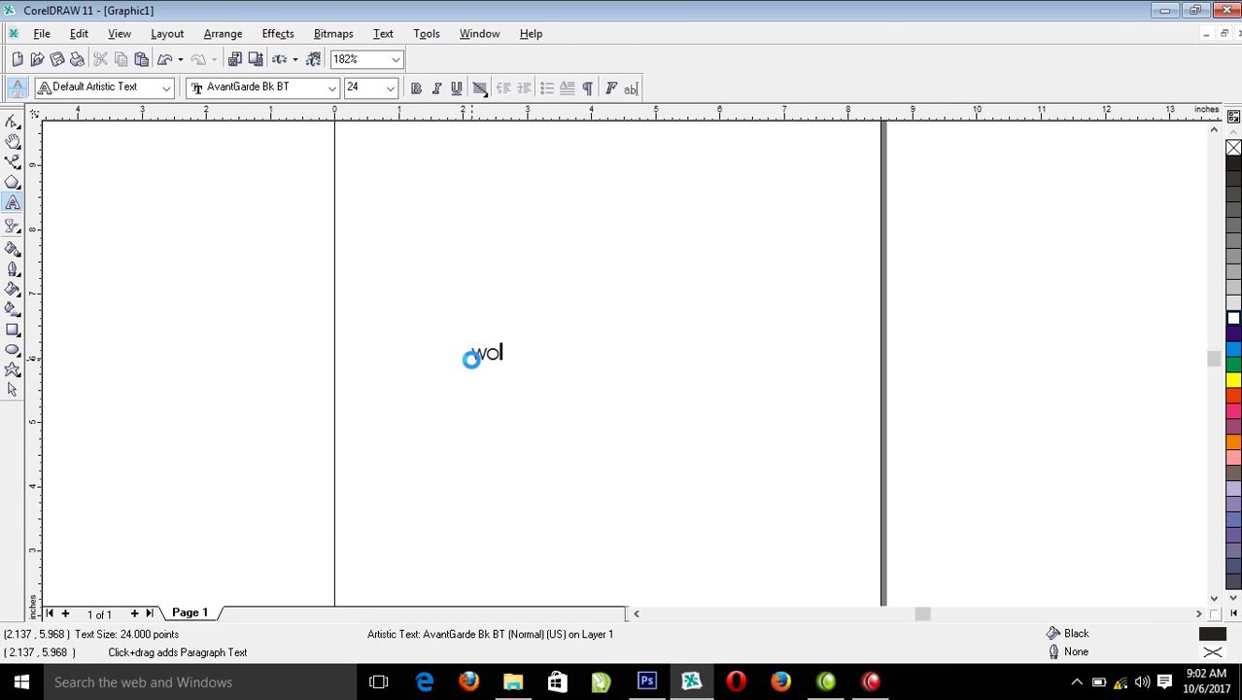
text(Work like a B)
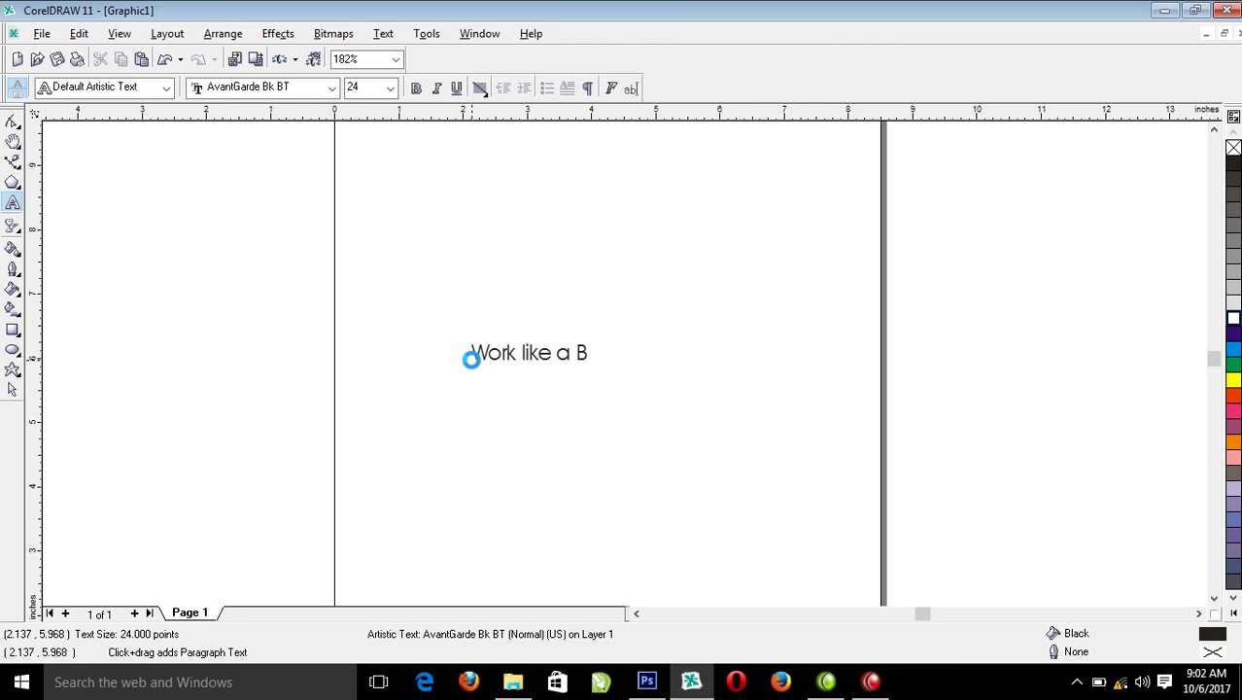
text(st)
Switch to File Explorer and open the DOWNLOAD folder on Local Disk (G:)
mouse_move(521, 686)
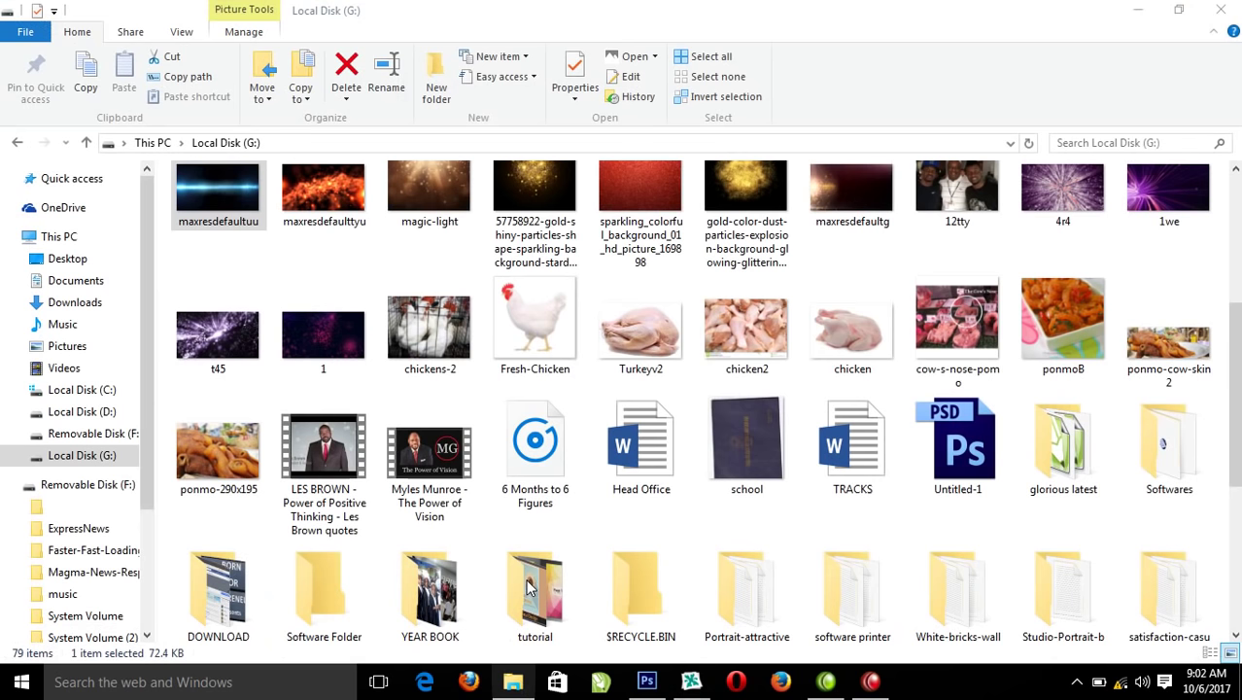
click(525, 610)
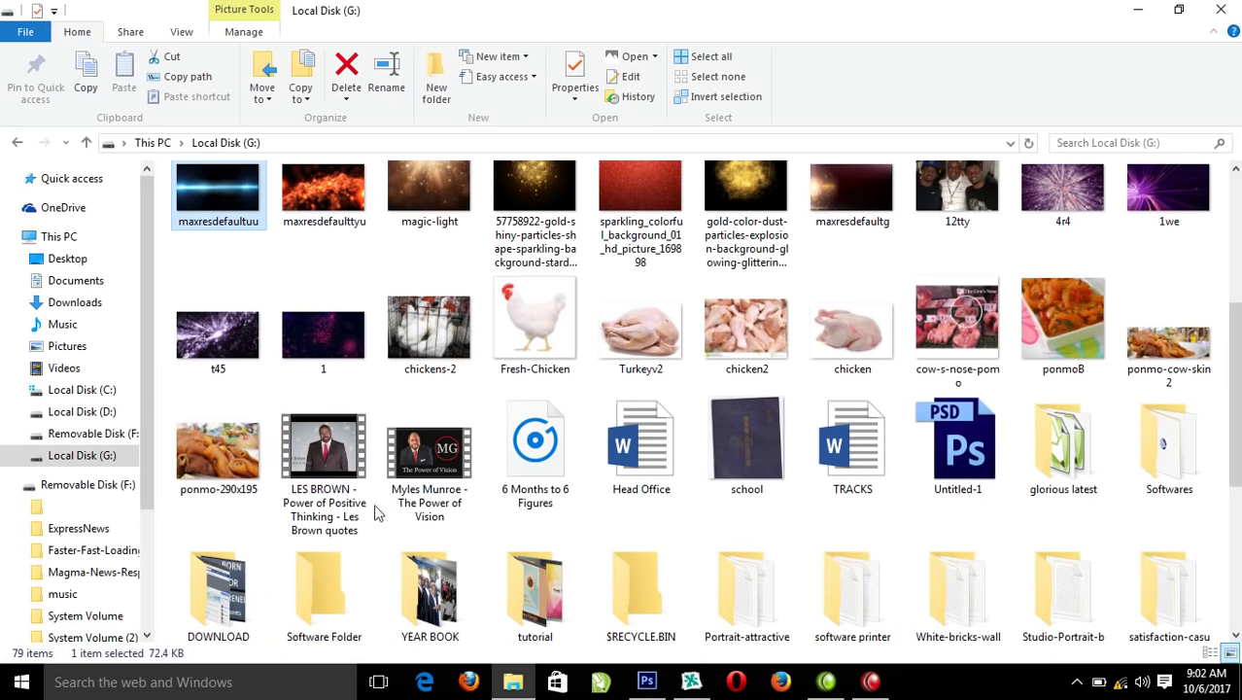
click(104, 484)
click(101, 456)
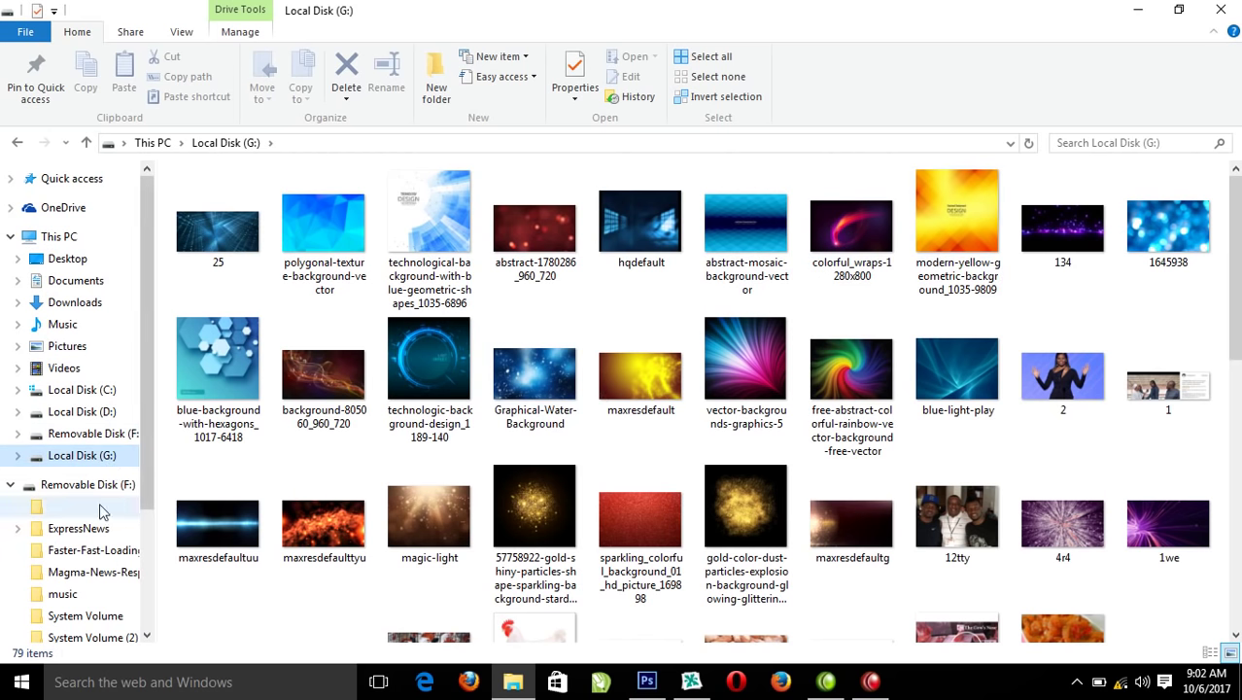
scroll(1088, 168, down, 10)
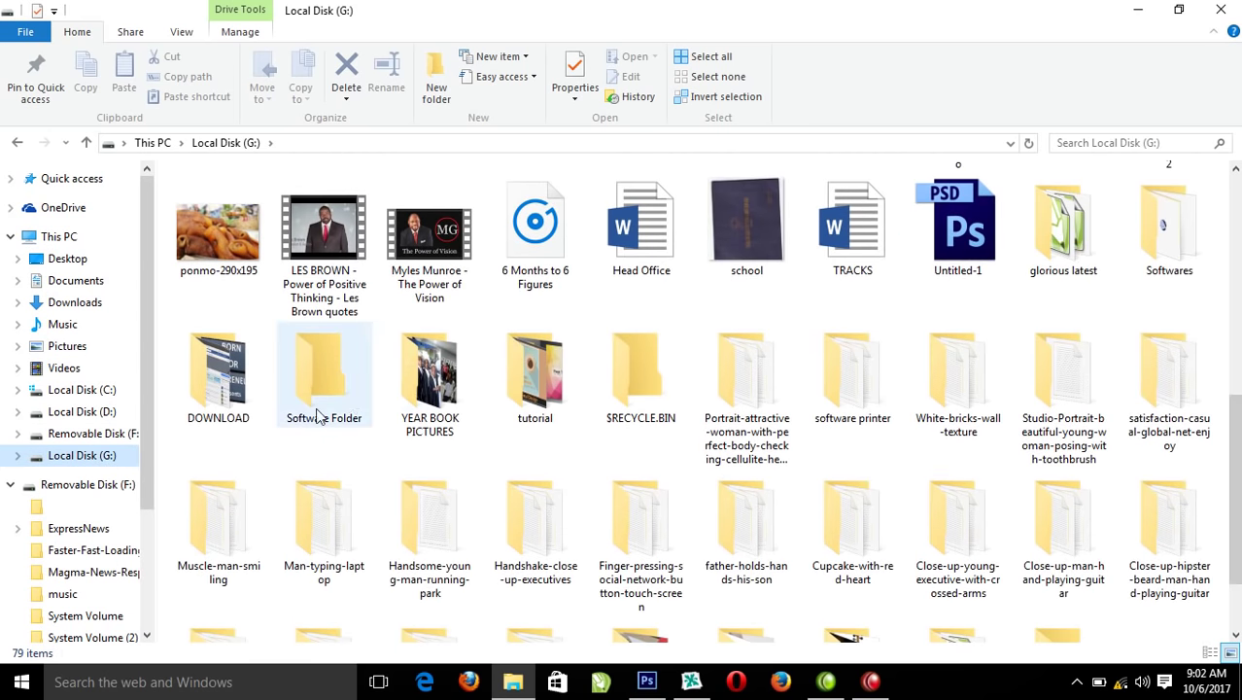
double_click(230, 388)
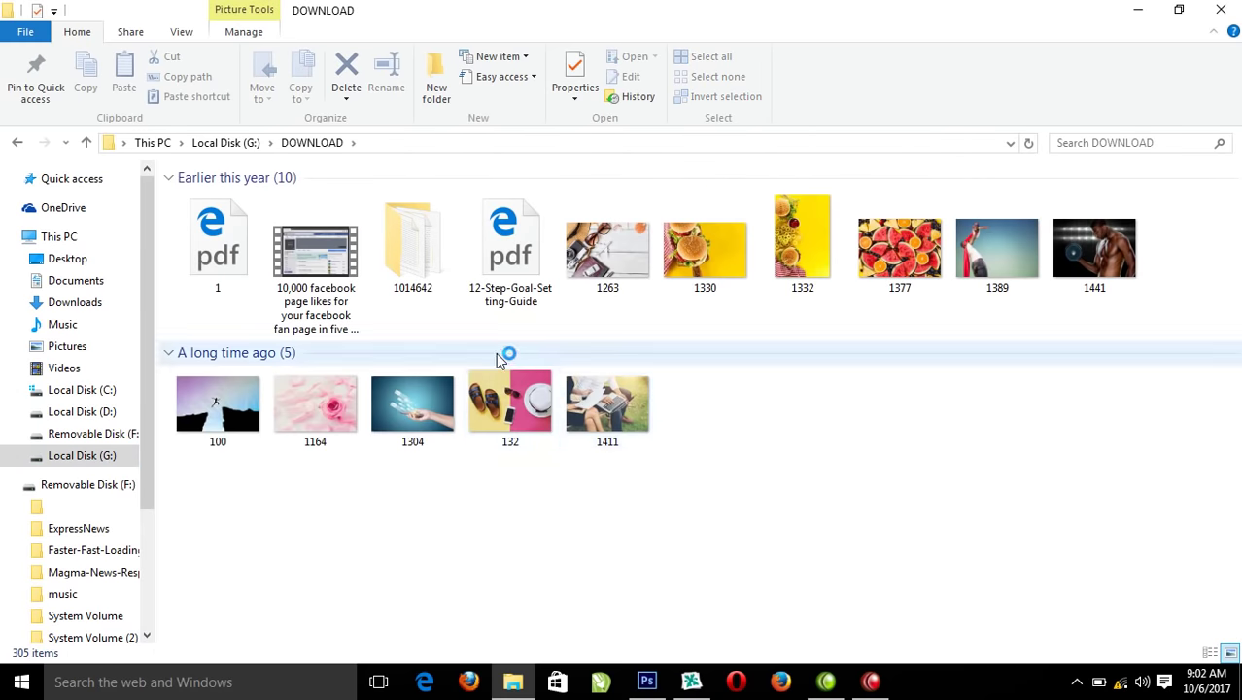
Look through the font folders in DOWNLOAD and open the margueritas folder
scroll(1229, 493, down, 5)
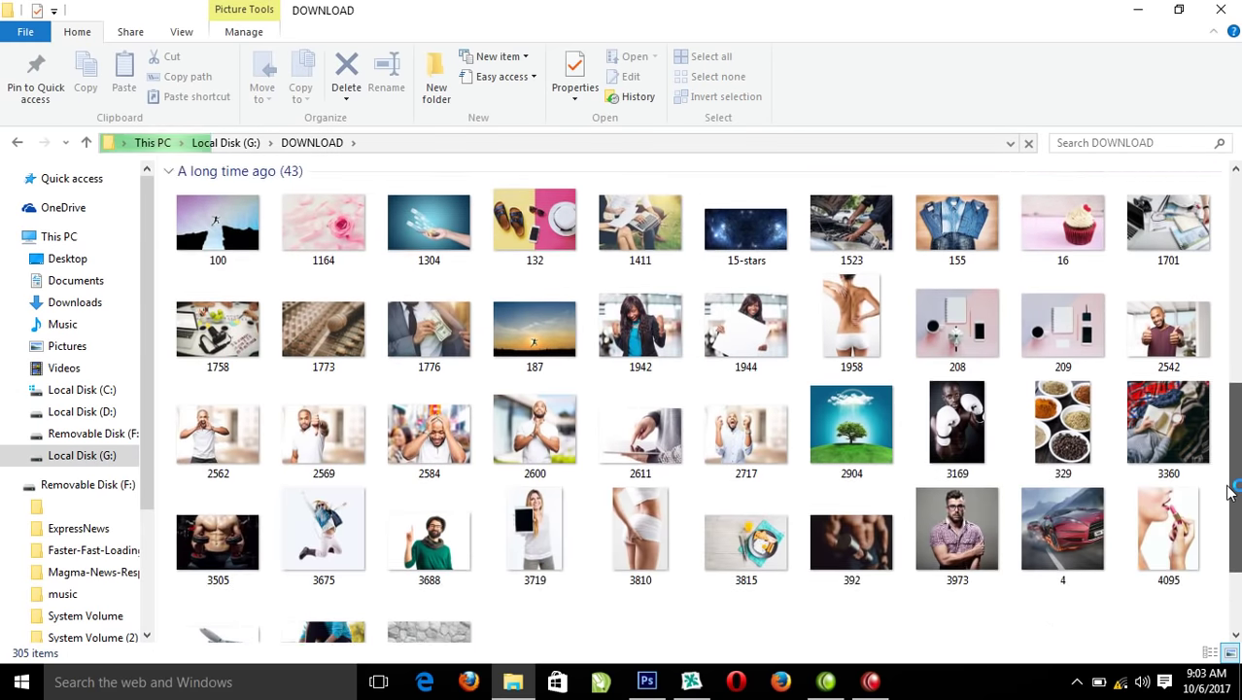
drag(1229, 493, 1234, 374)
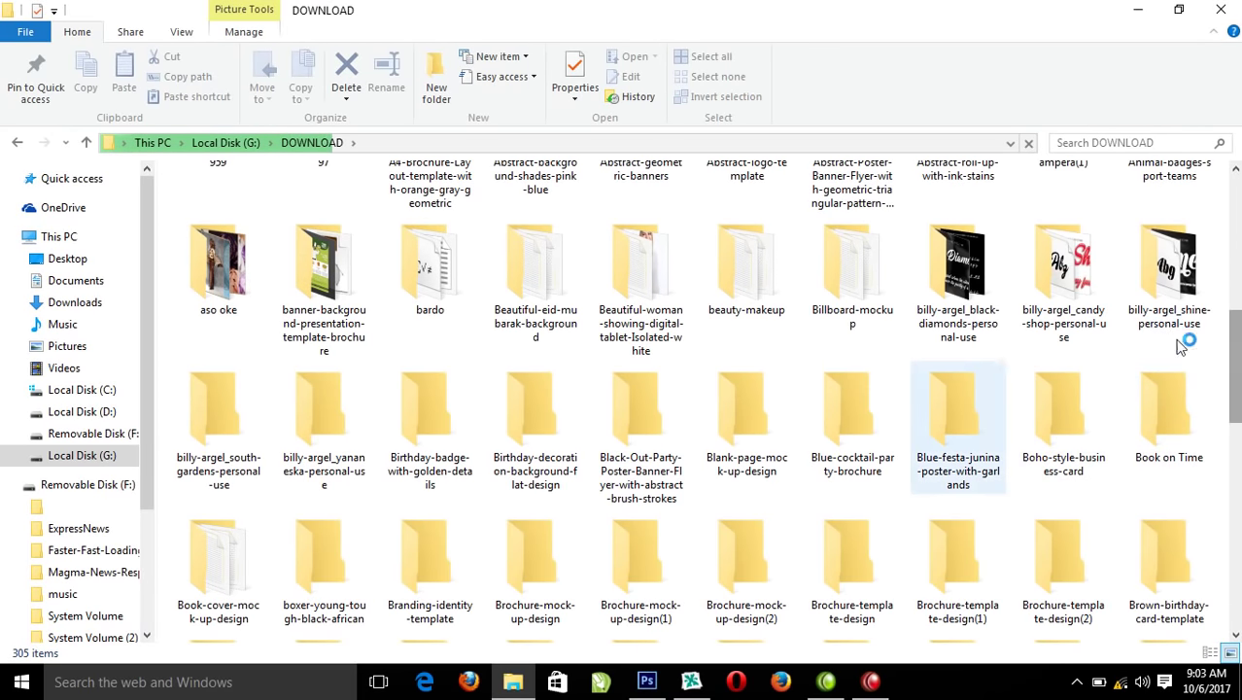
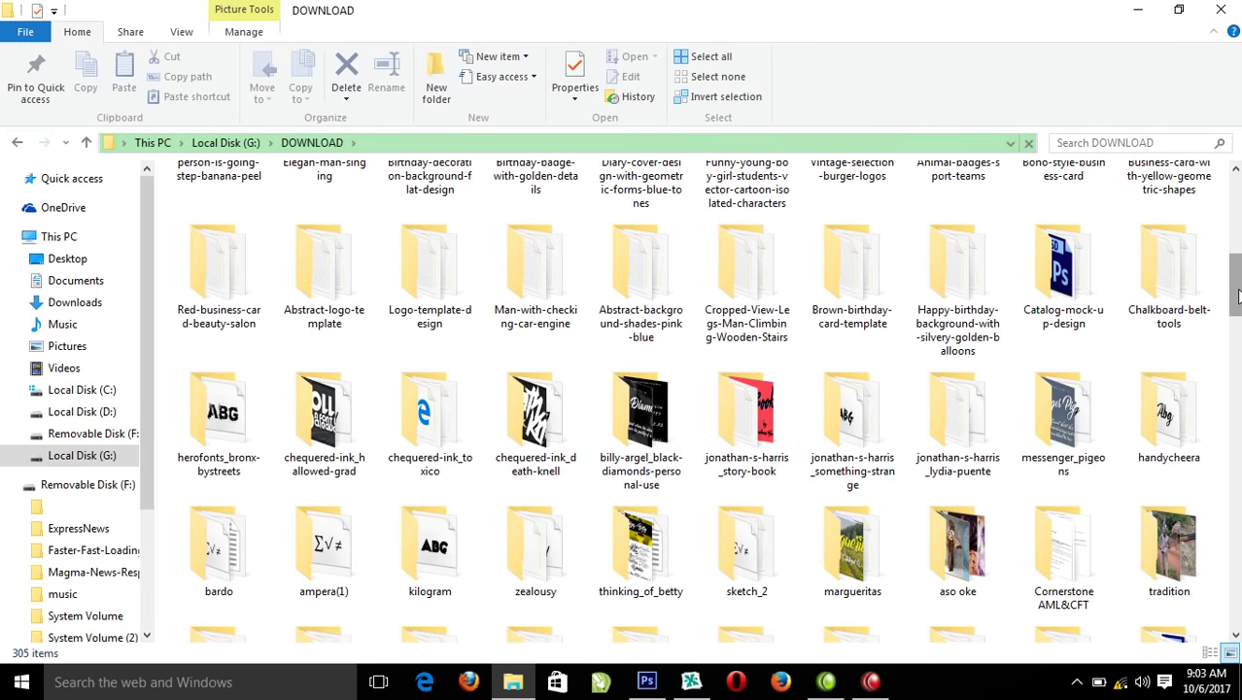
drag(1235, 292, 1237, 313)
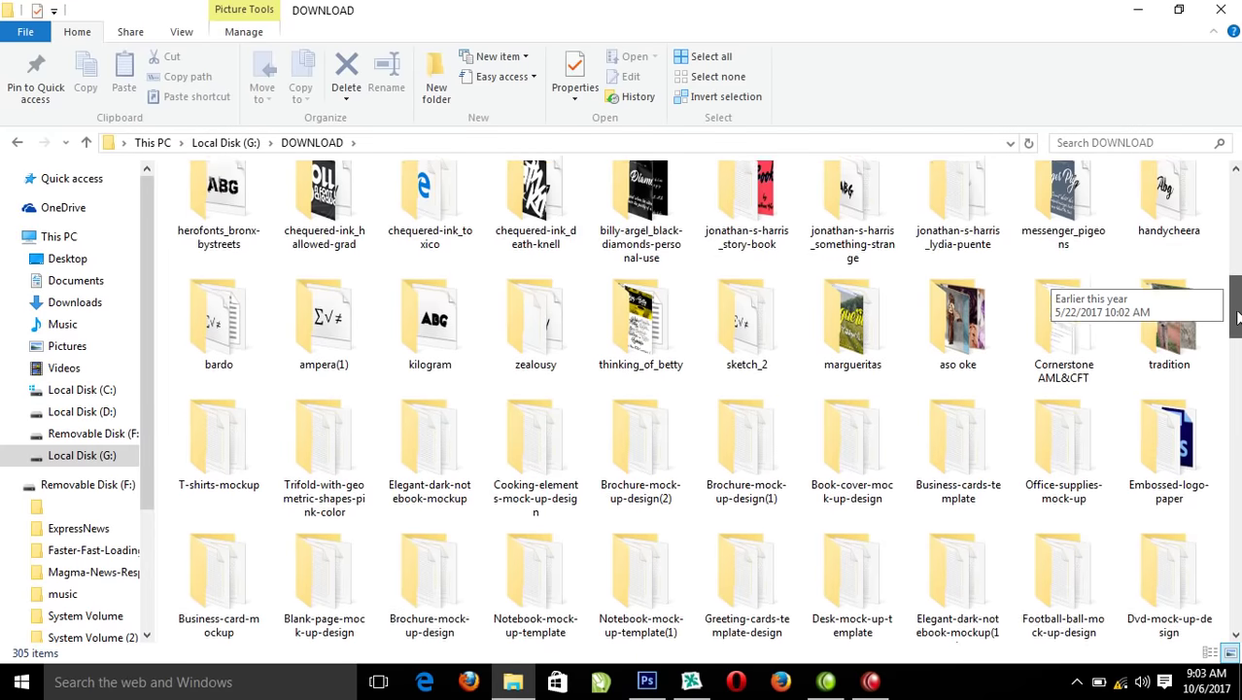
drag(1236, 313, 1236, 328)
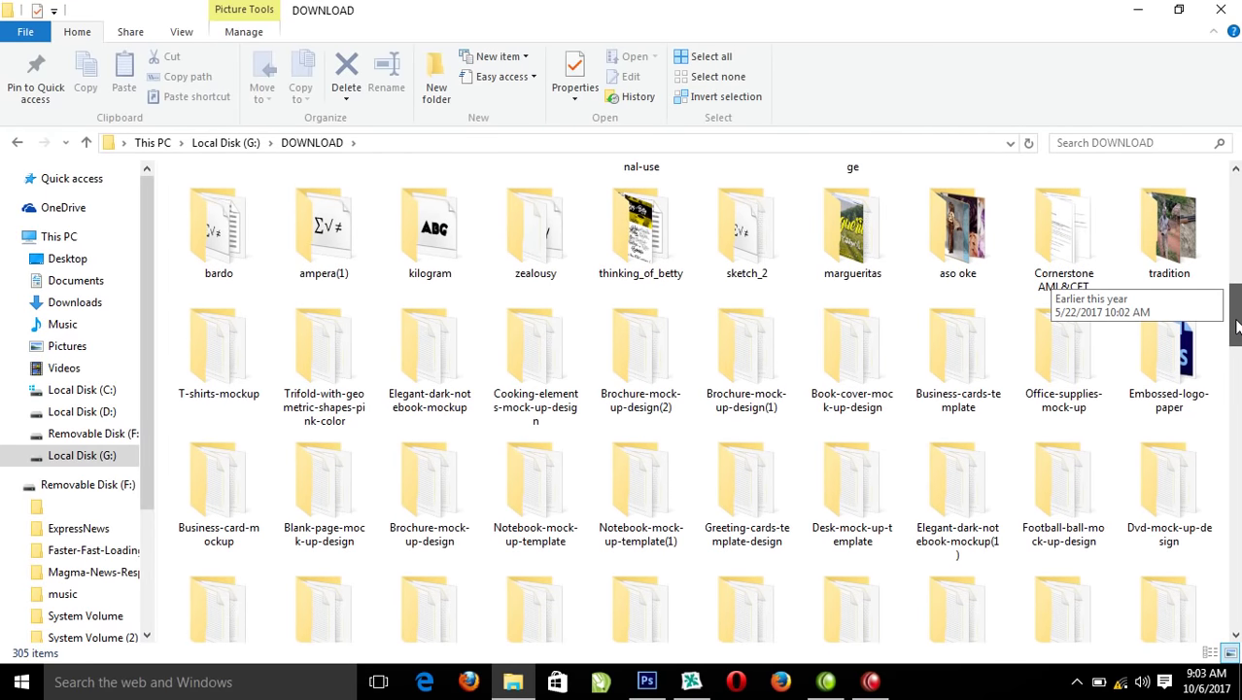
drag(1236, 329, 1235, 332)
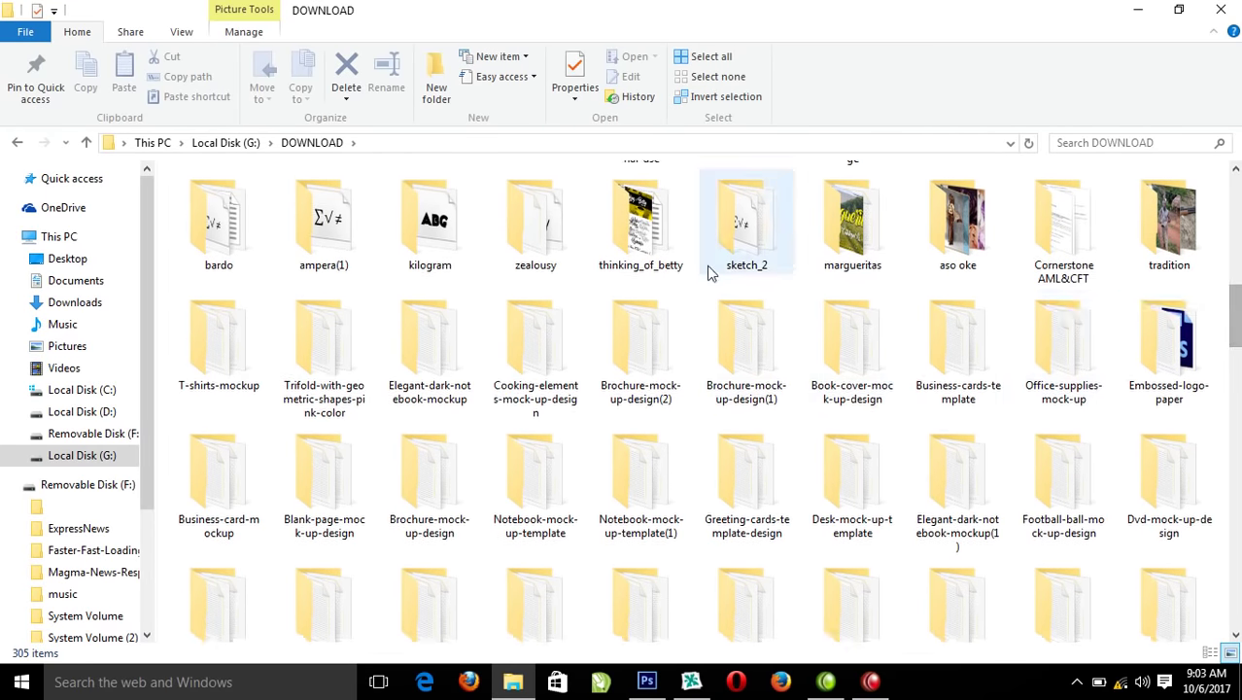
double_click(853, 238)
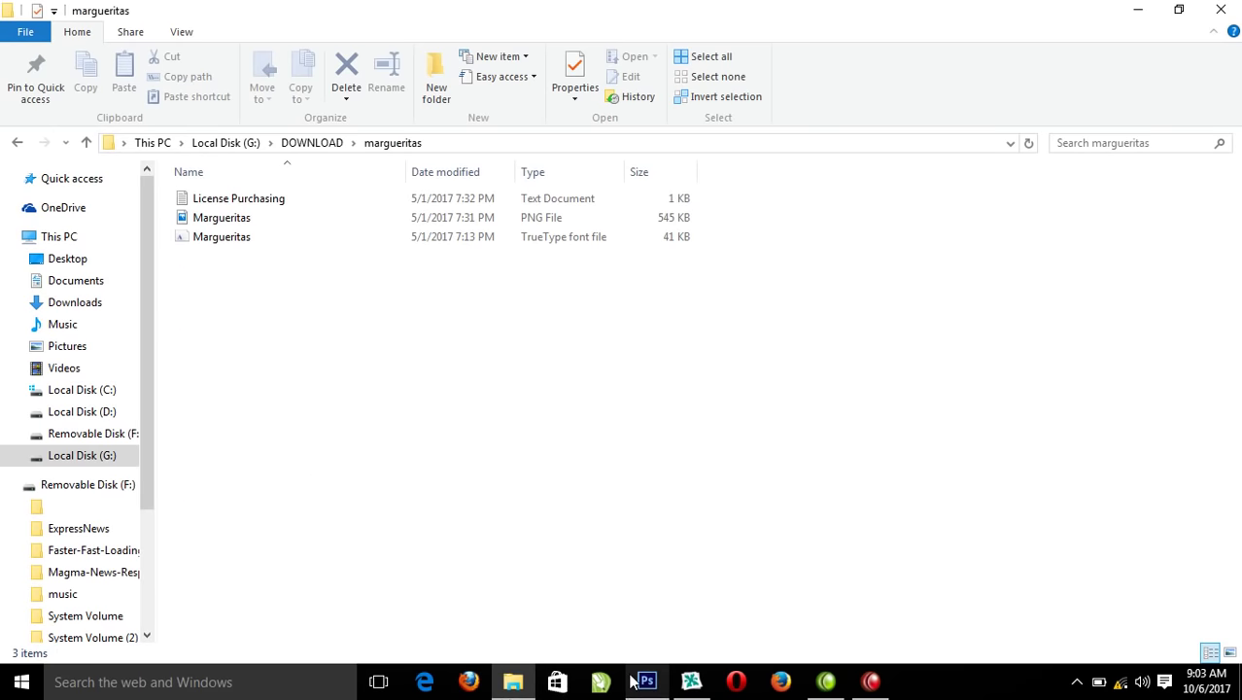
Switch back to CorelDRAW, break the slogan apart into separate words, and enlarge "Beast" to about 144 pt below "Work like a"
click(691, 681)
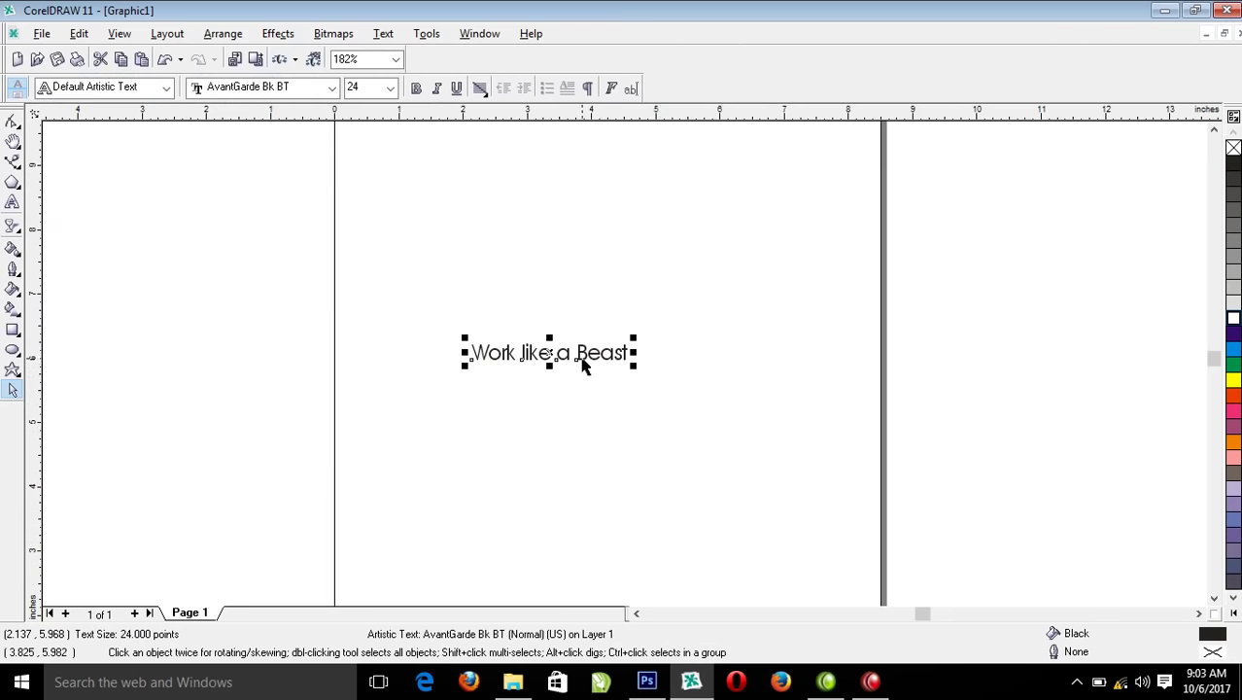
key(ctrl+k)
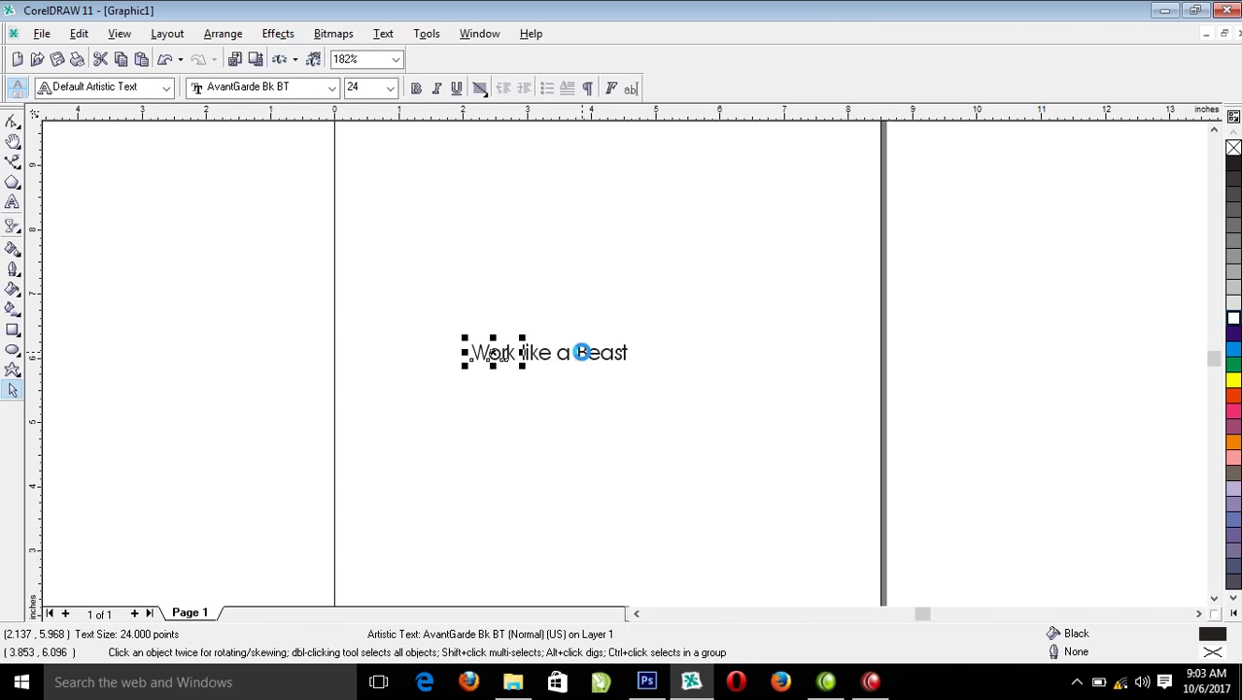
drag(604, 354, 767, 341)
click(331, 90)
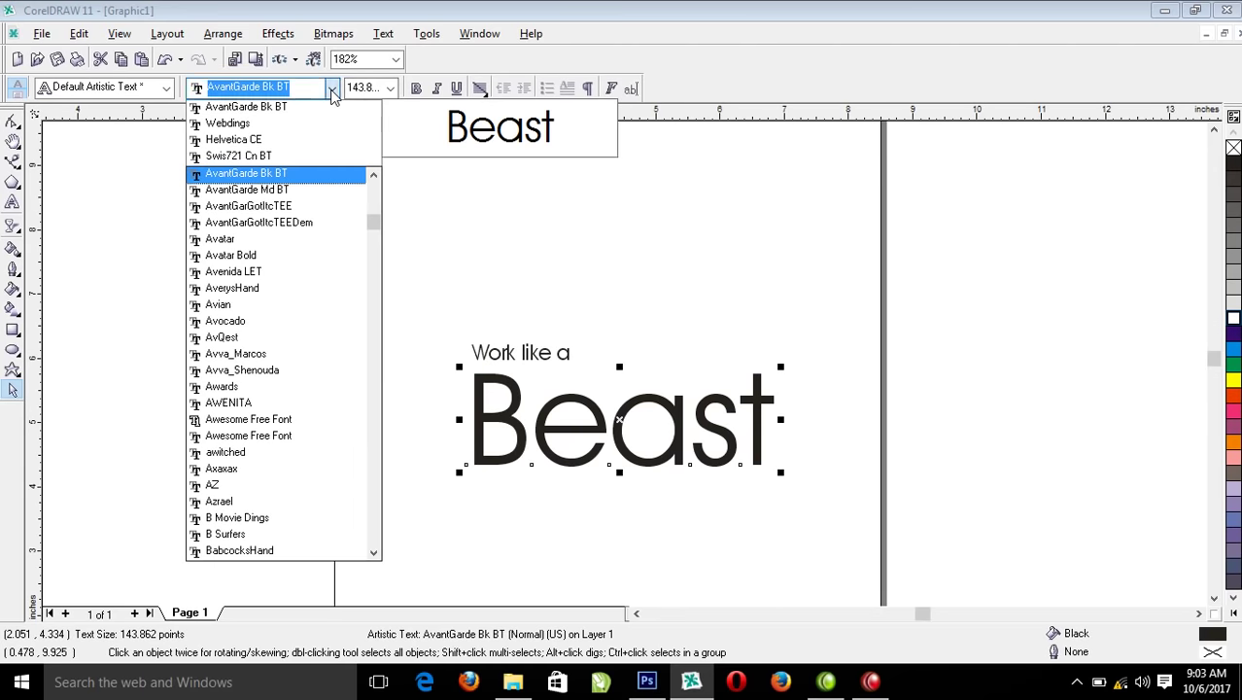
text(margosHand)
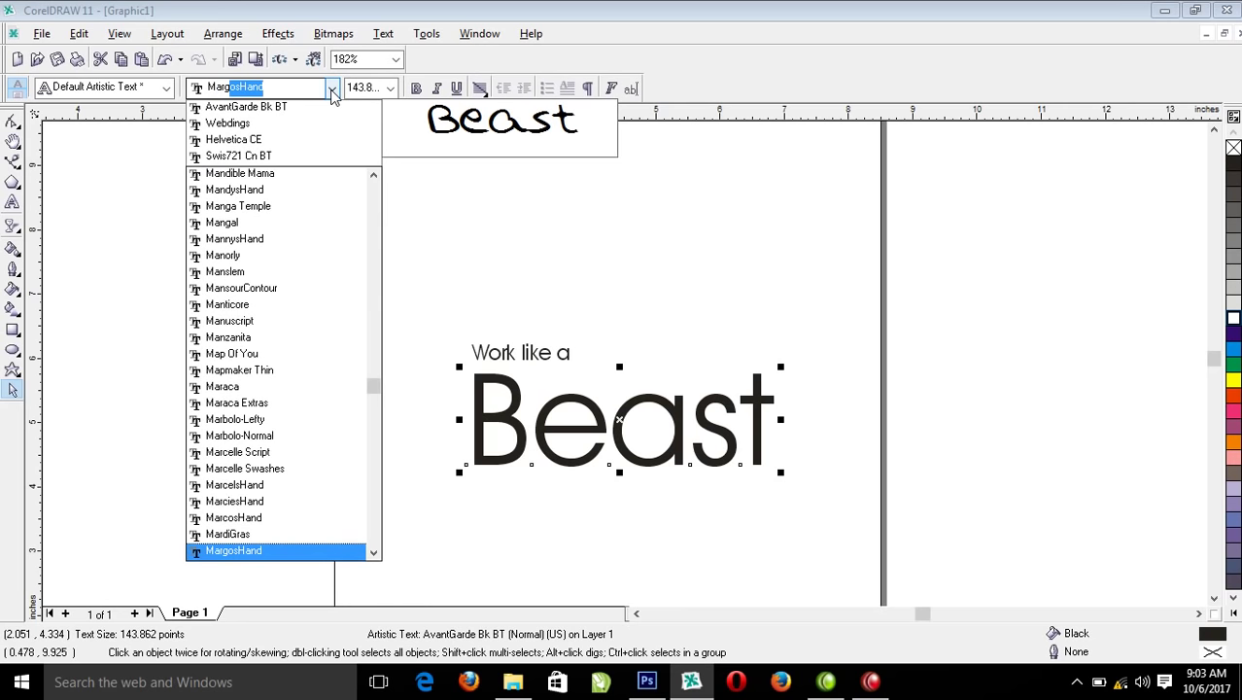
key(Down)
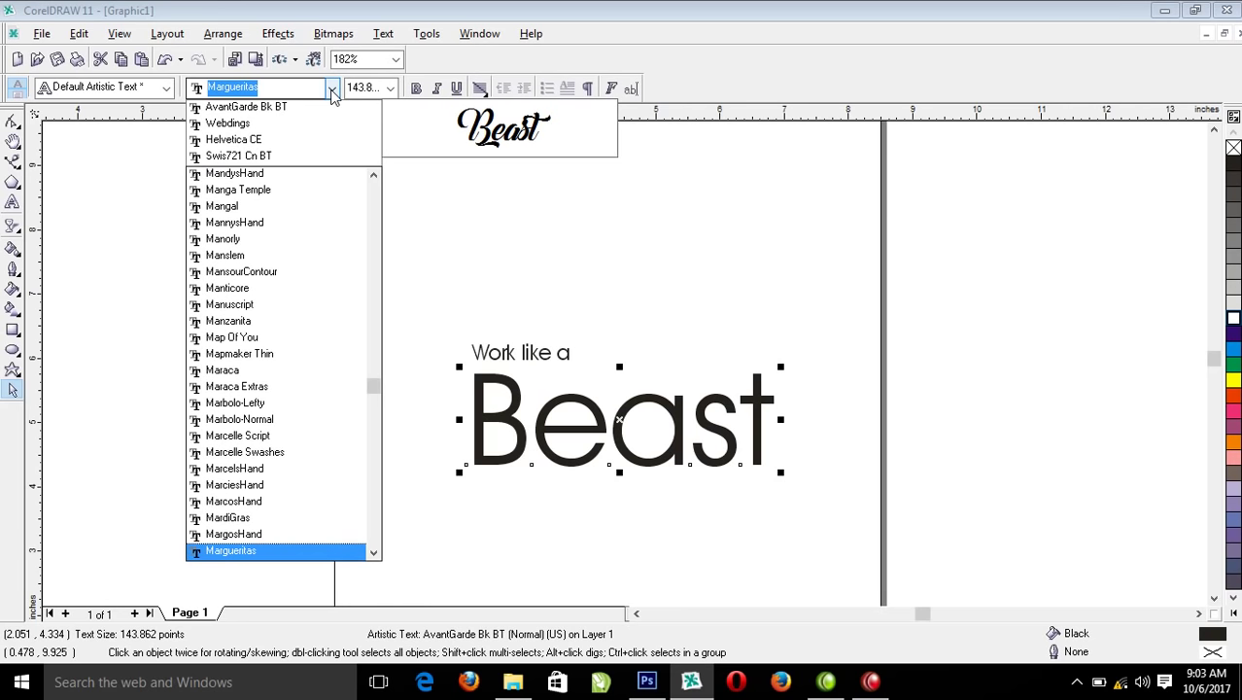
key(Home)
key(Return)
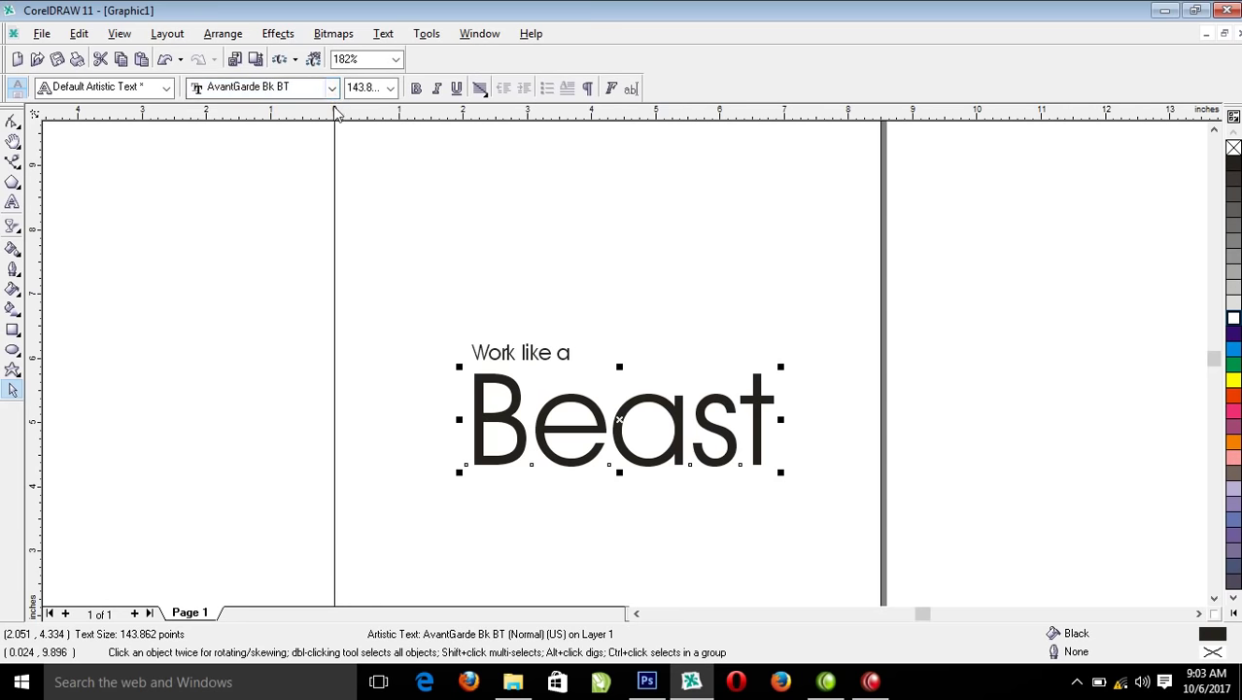
Set the font of the large word "Beast" to Margueritas
click(332, 87)
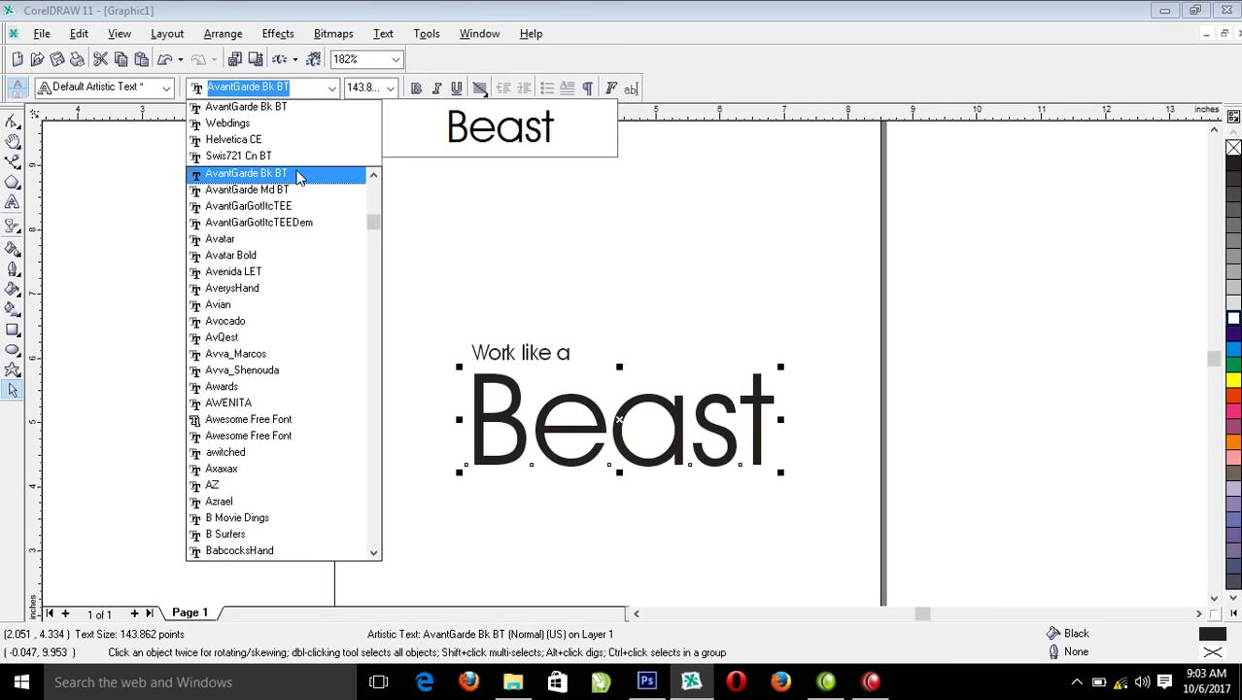
text(Maraca)
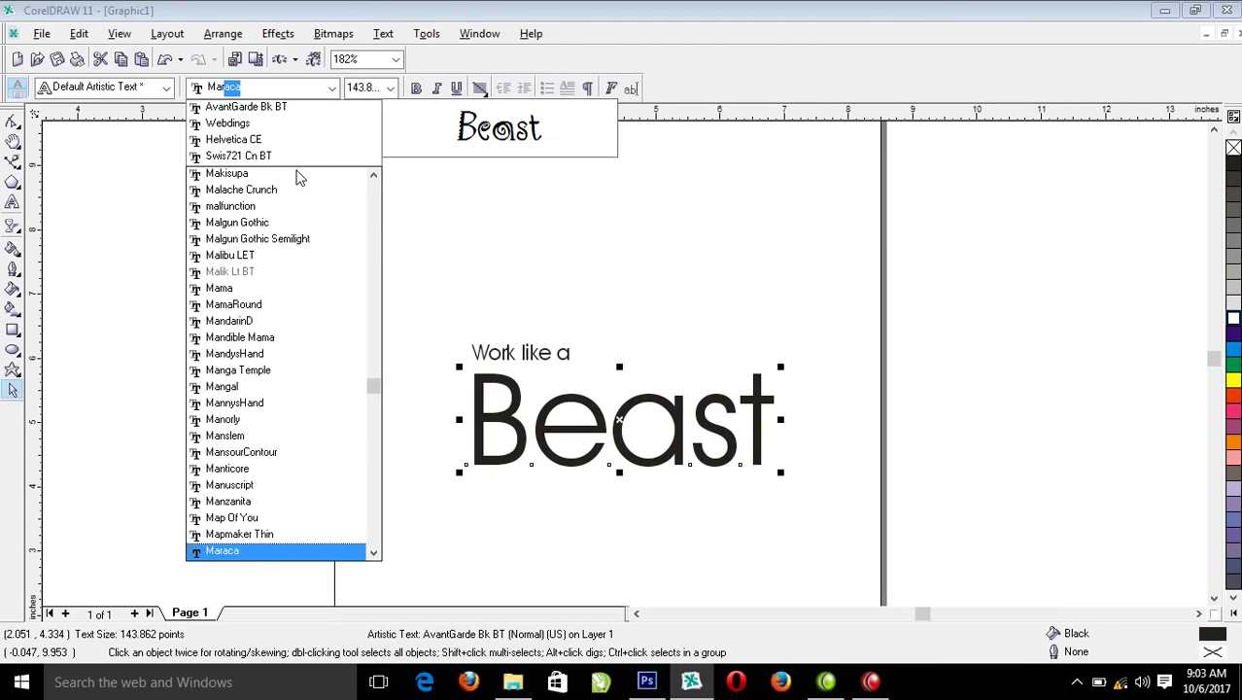
key(Down)
key(Down)
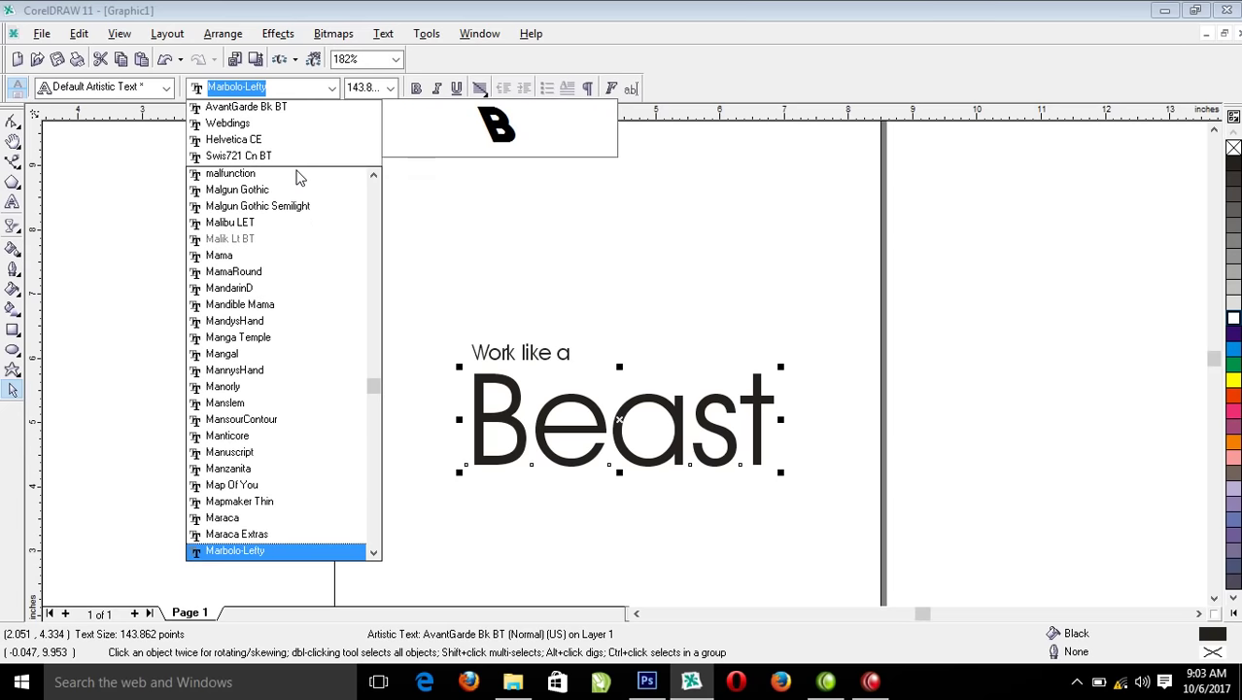
key(Down)
key(Down)
key(Down)
key(Down)
key(Down)
key(Down)
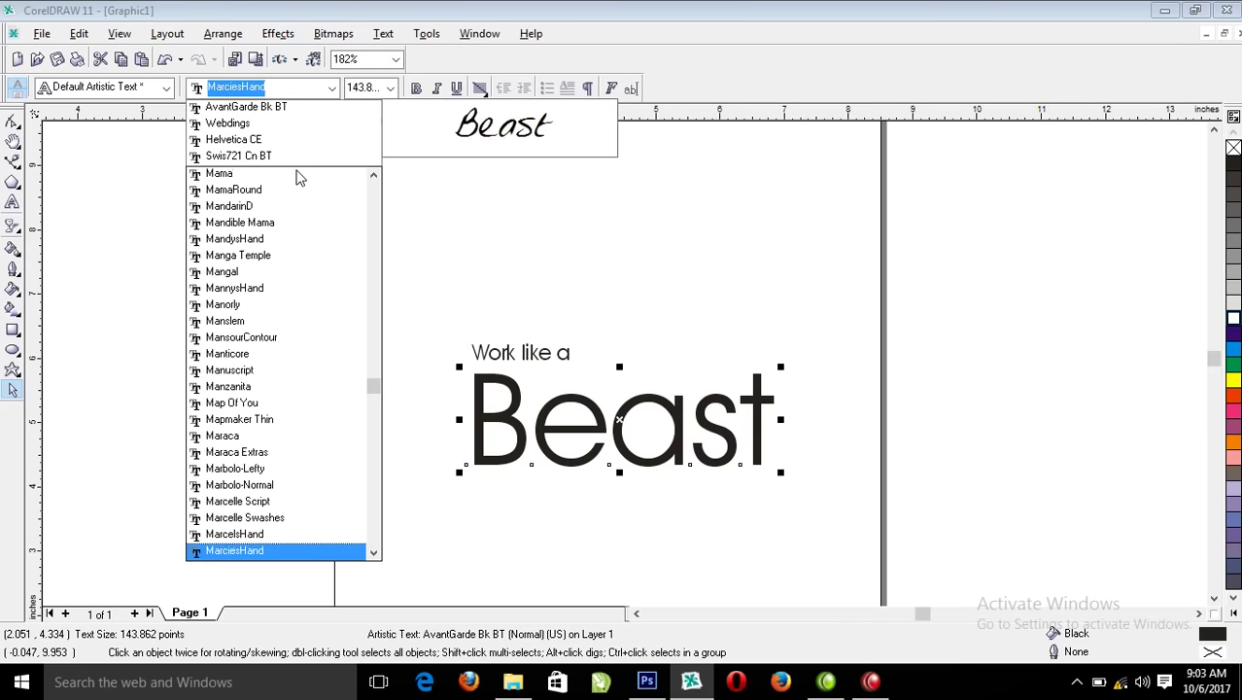
key(Down)
key(Down)
key(Down)
key(Down)
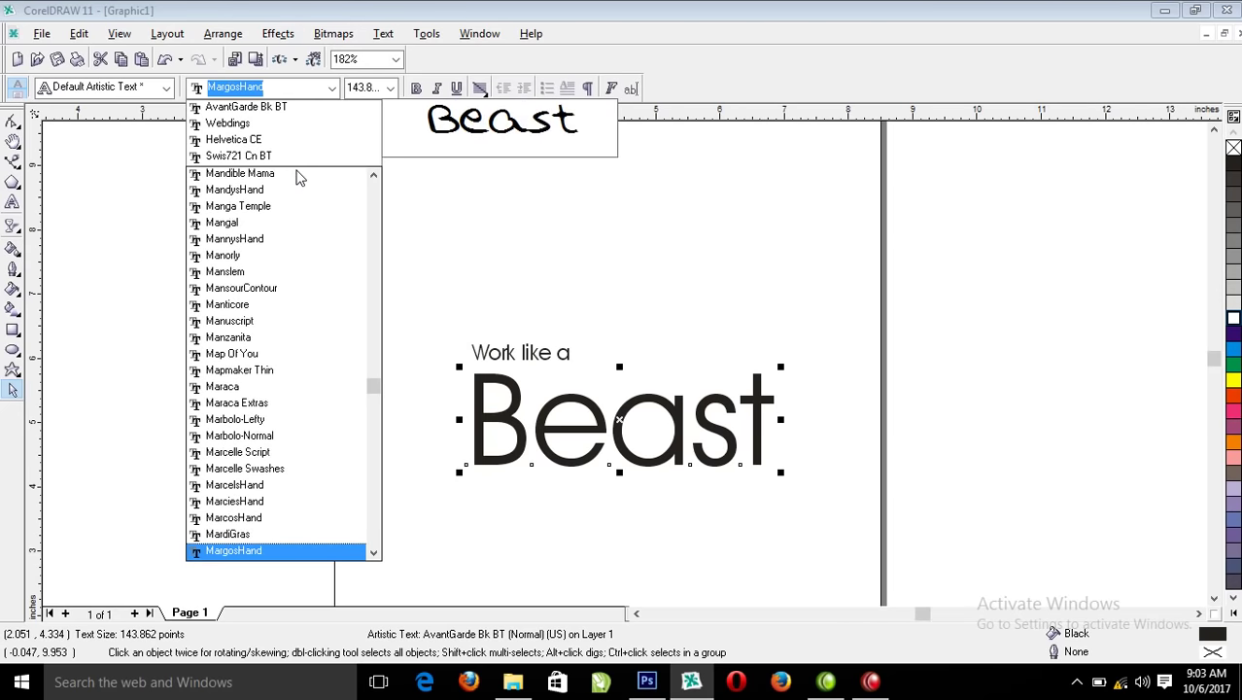
key(Up)
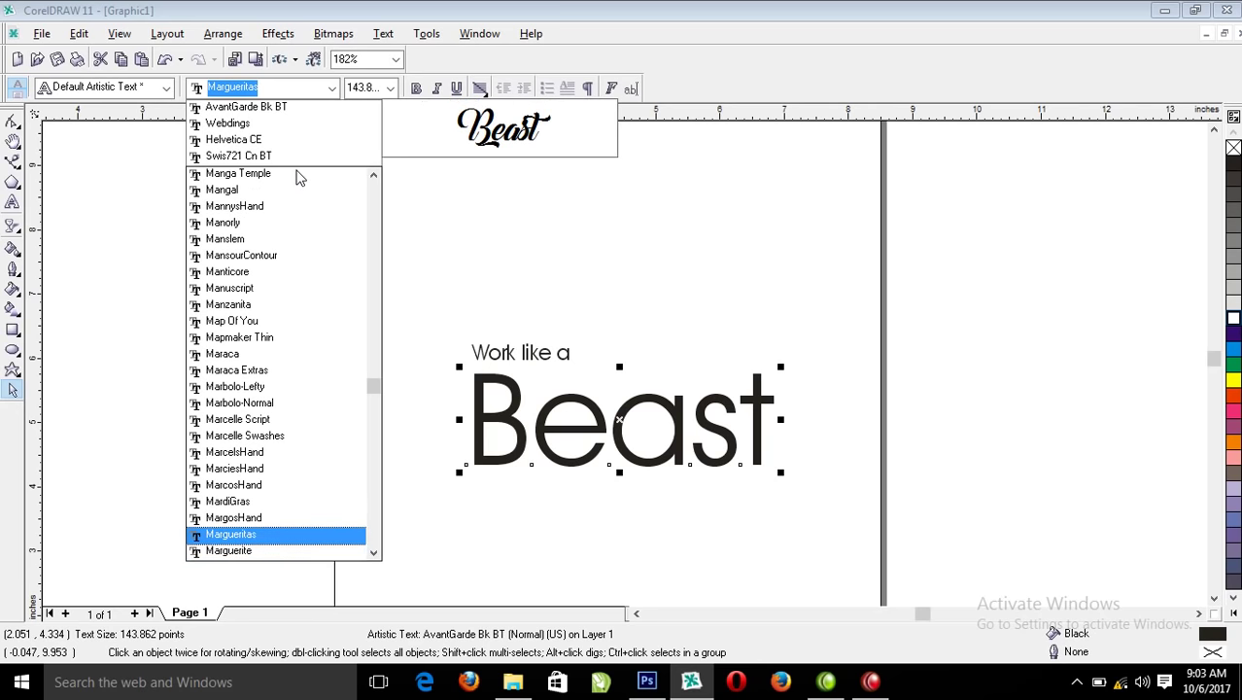
key(Return)
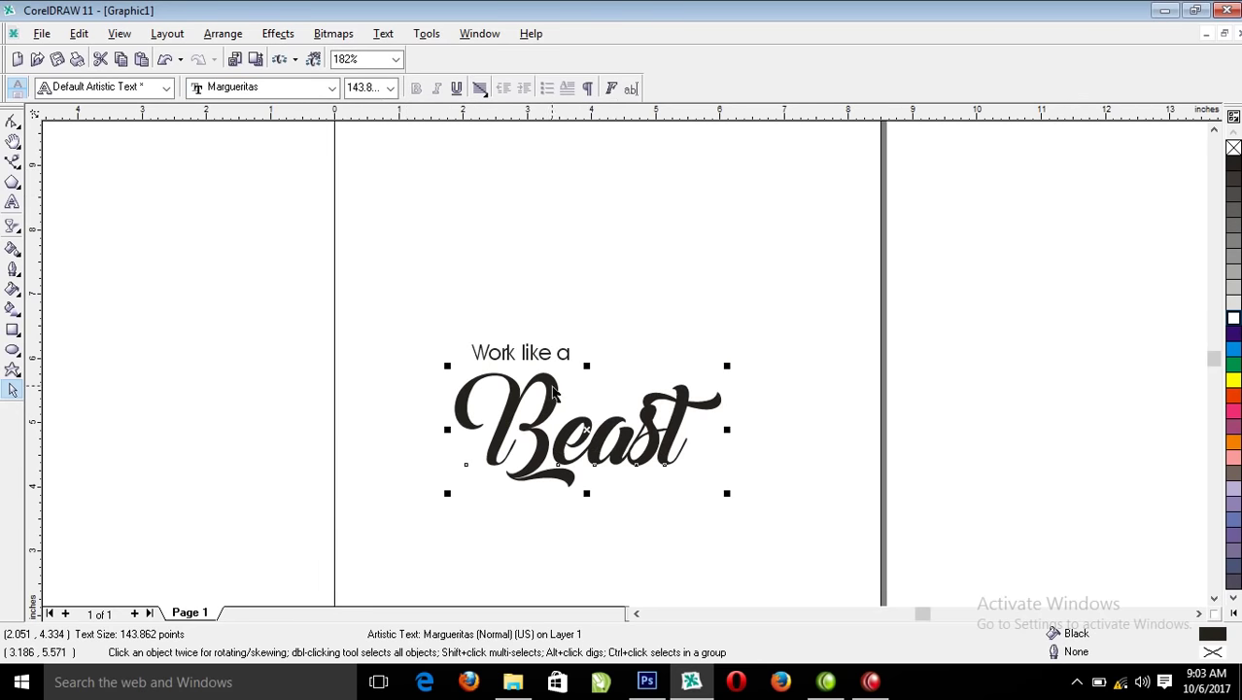
Enlarge "Beast" to about 252 pt and place the small words "Work like a" directly beneath it, beside the B's tail
drag(729, 365, 827, 322)
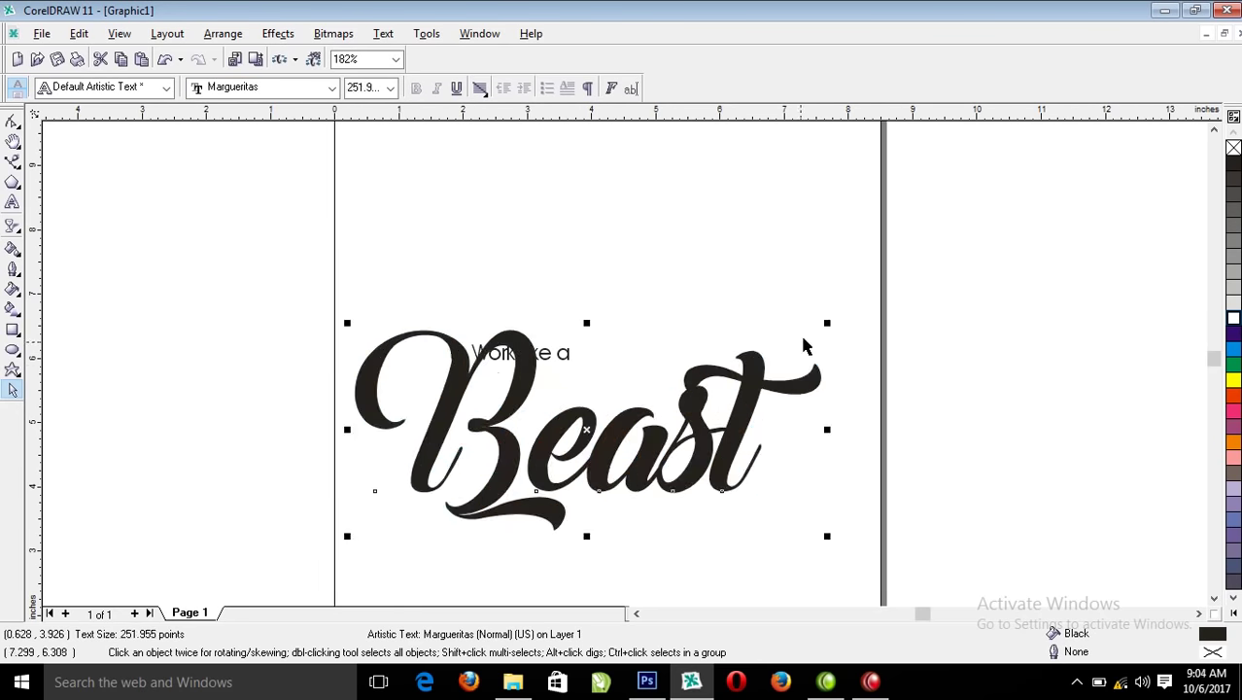
drag(710, 466, 707, 528)
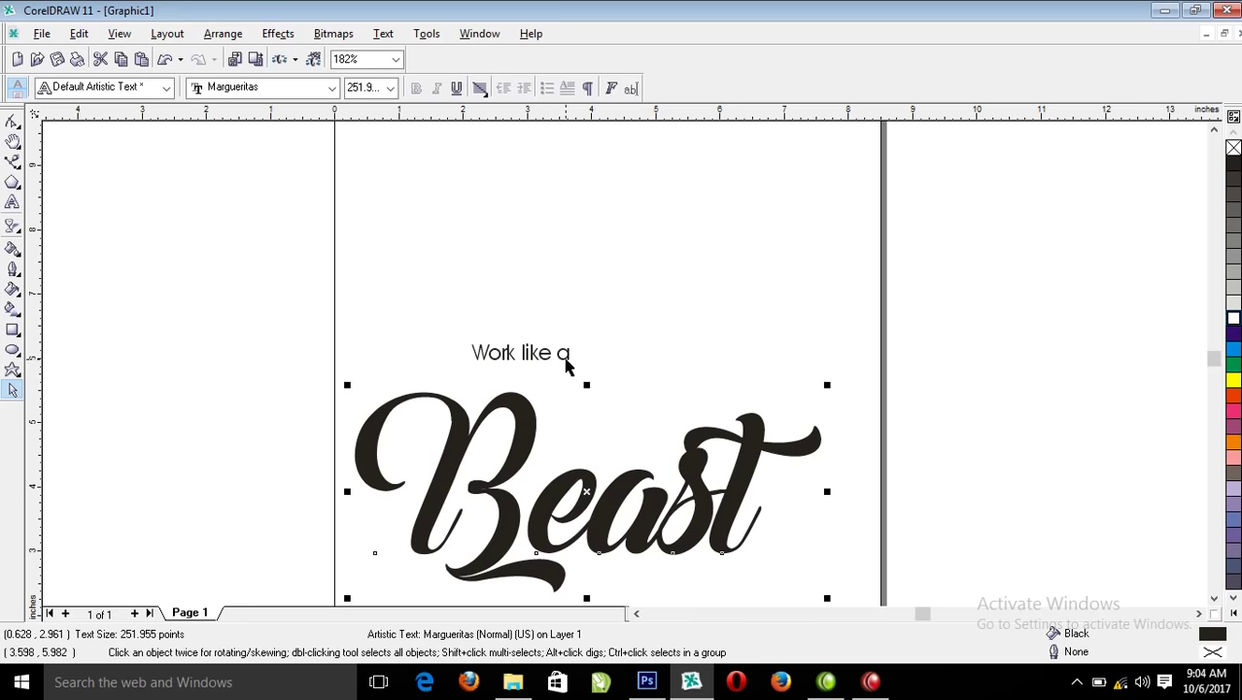
click(510, 361)
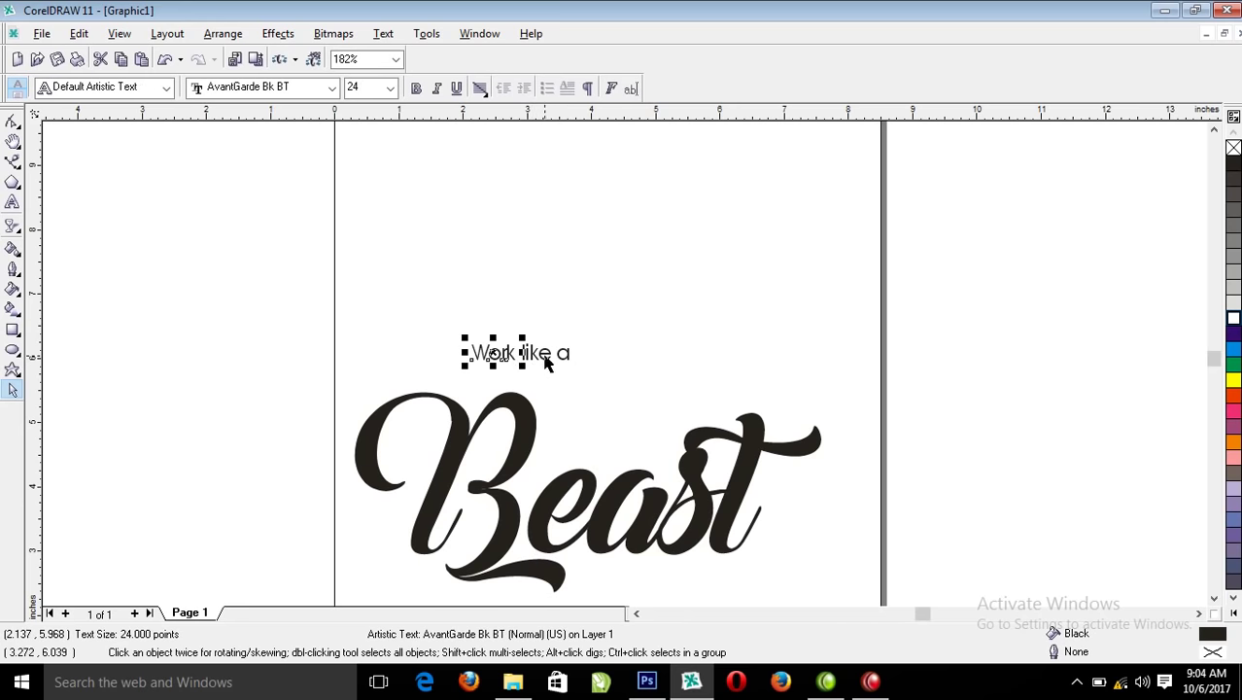
shift+click(544, 362)
shift+click(569, 361)
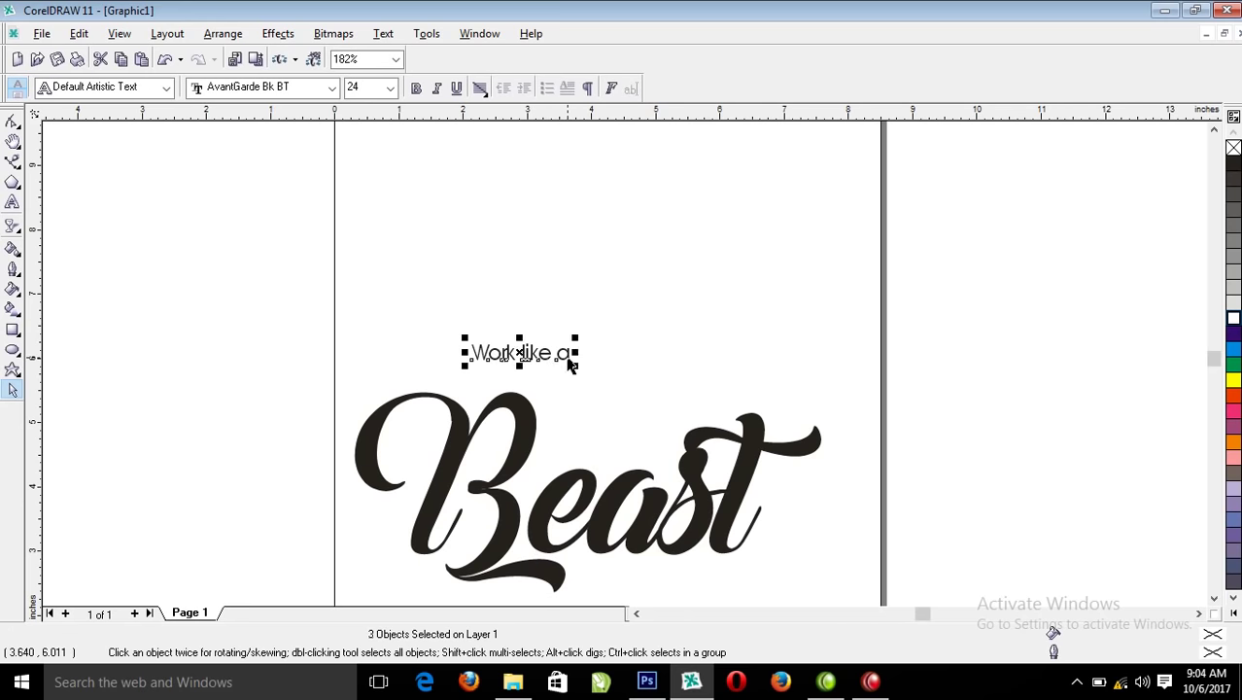
drag(523, 352, 627, 575)
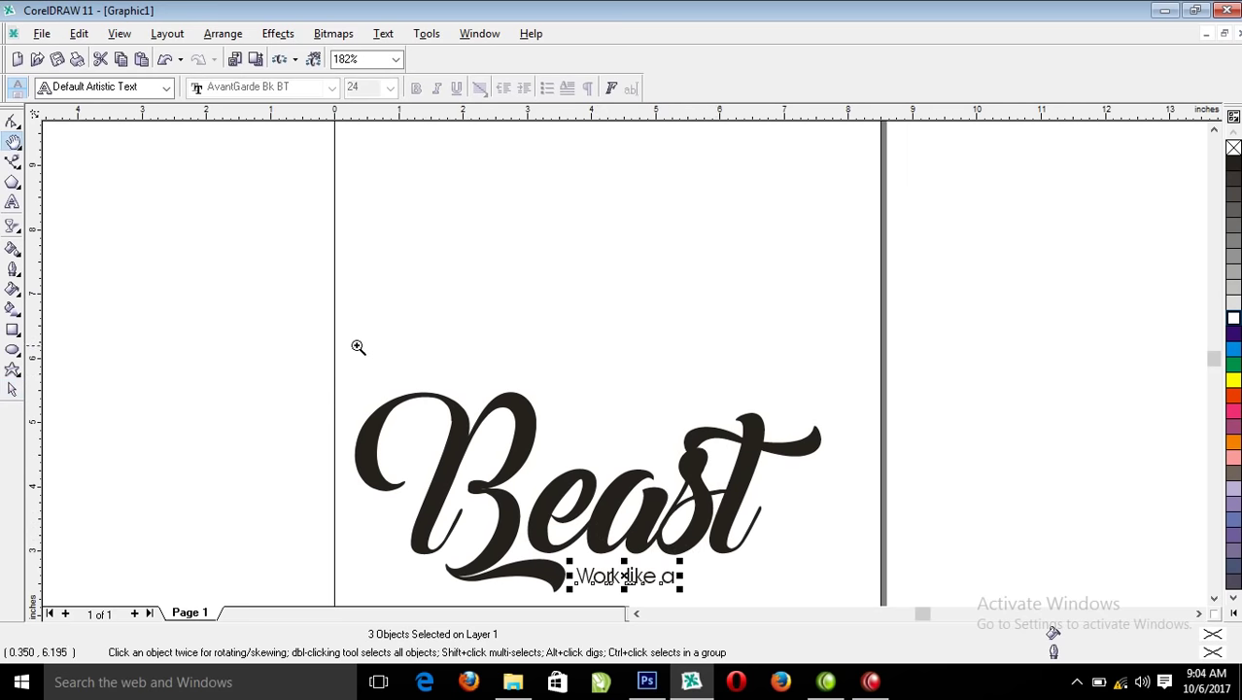
scroll(680, 497, up, 2)
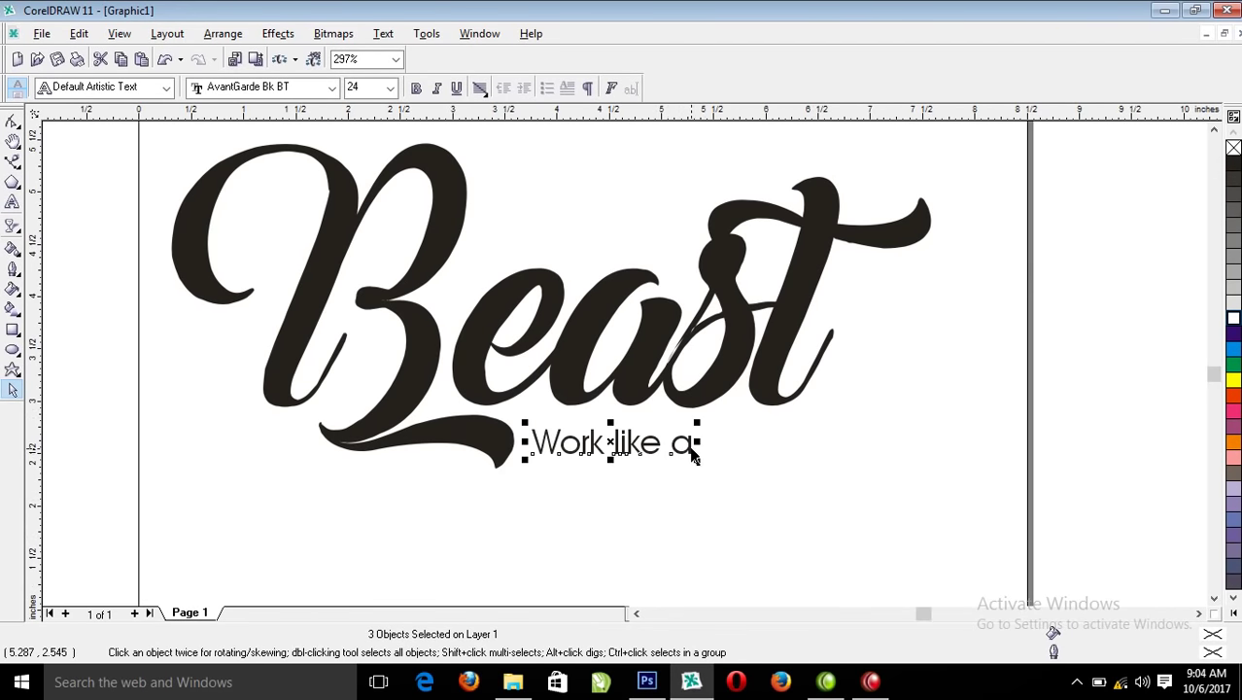
Move the large "Beast" lettering up, leaving clear space above the small words "Work like a"
double_click(690, 443)
click(545, 444)
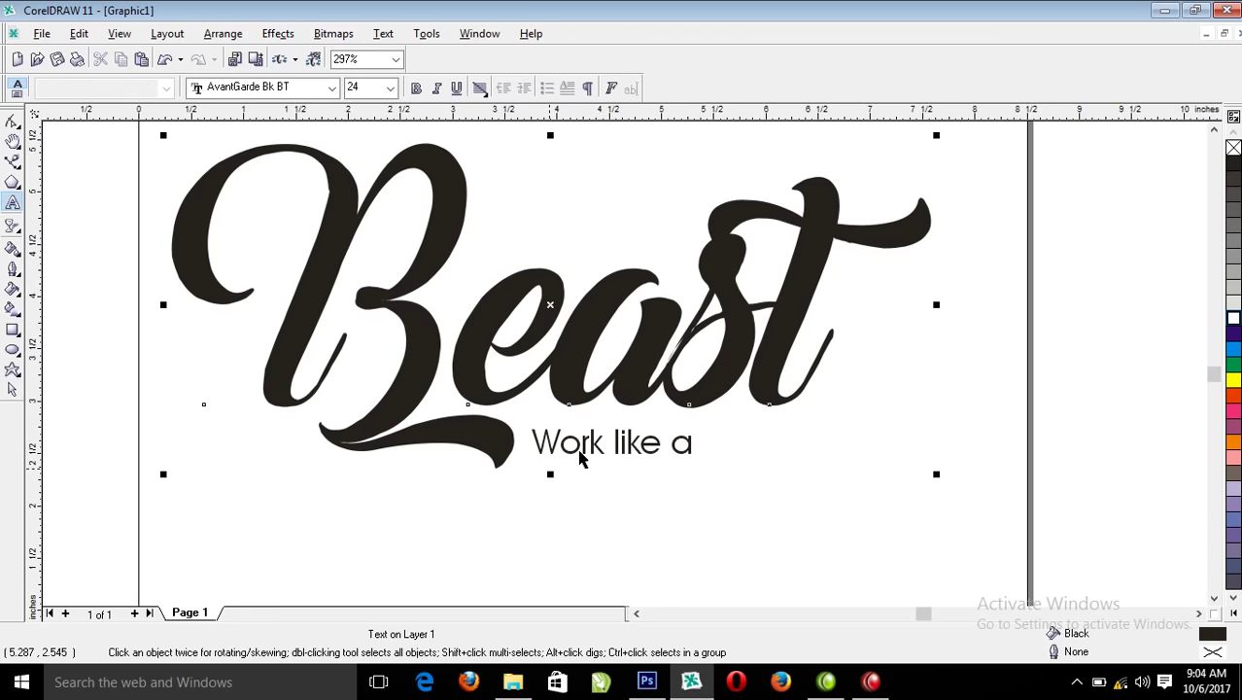
key(space)
drag(641, 471, 646, 393)
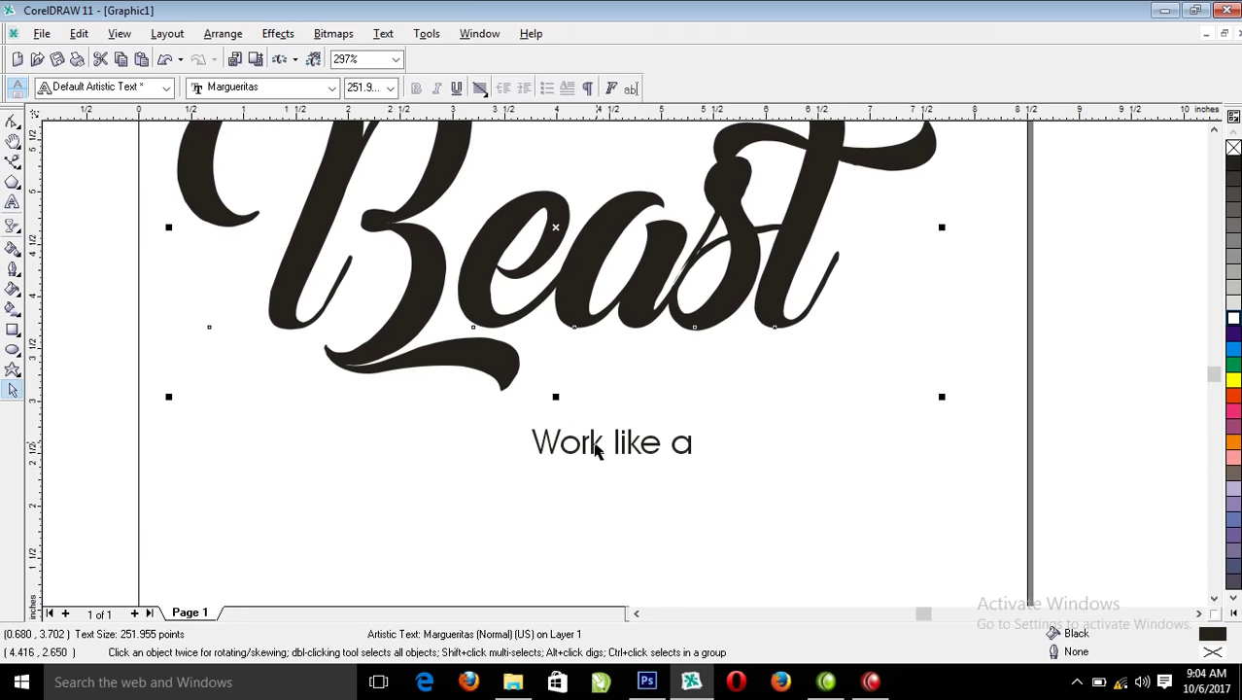
Combine the three small words into one text object and extend it to read "Work like a Beast"
click(560, 451)
shift+click(636, 447)
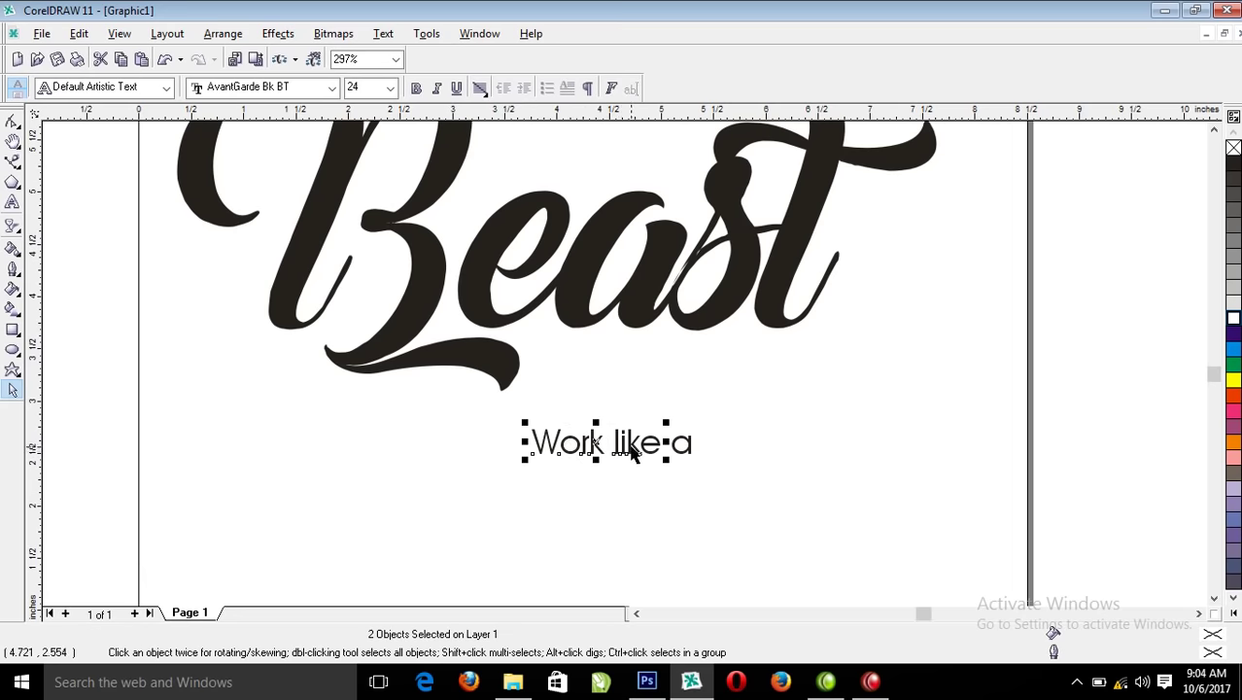
shift+click(685, 460)
key(ctrl+l)
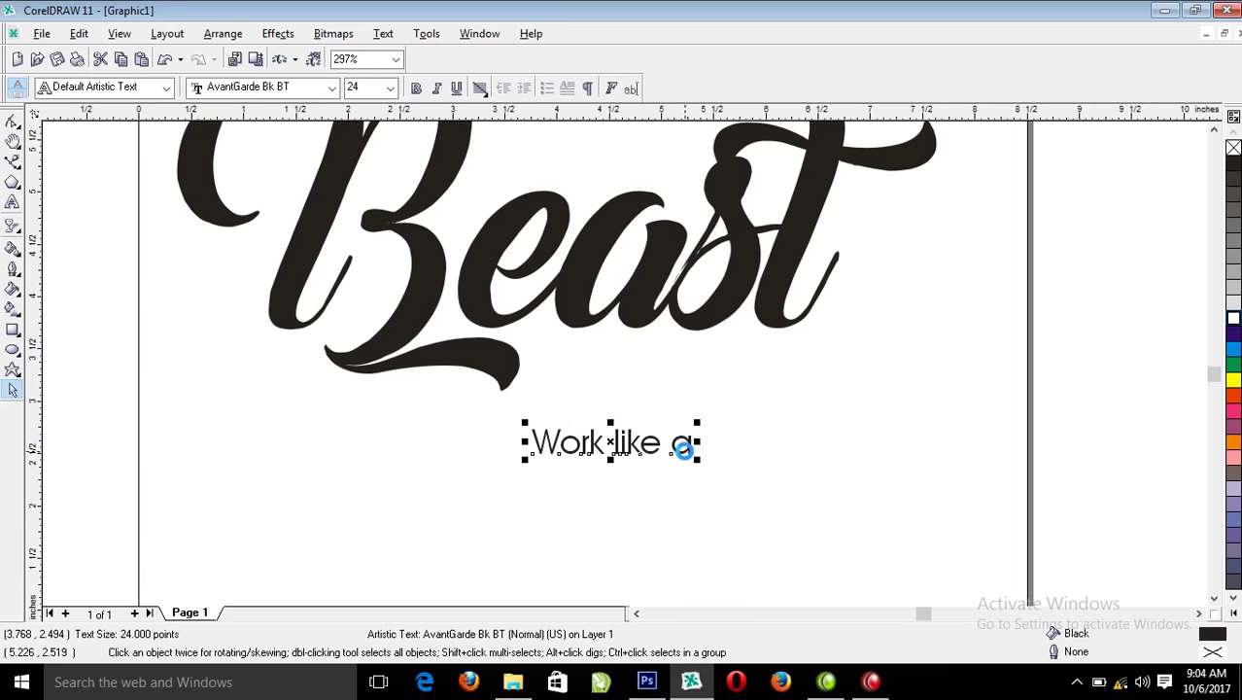
double_click(686, 443)
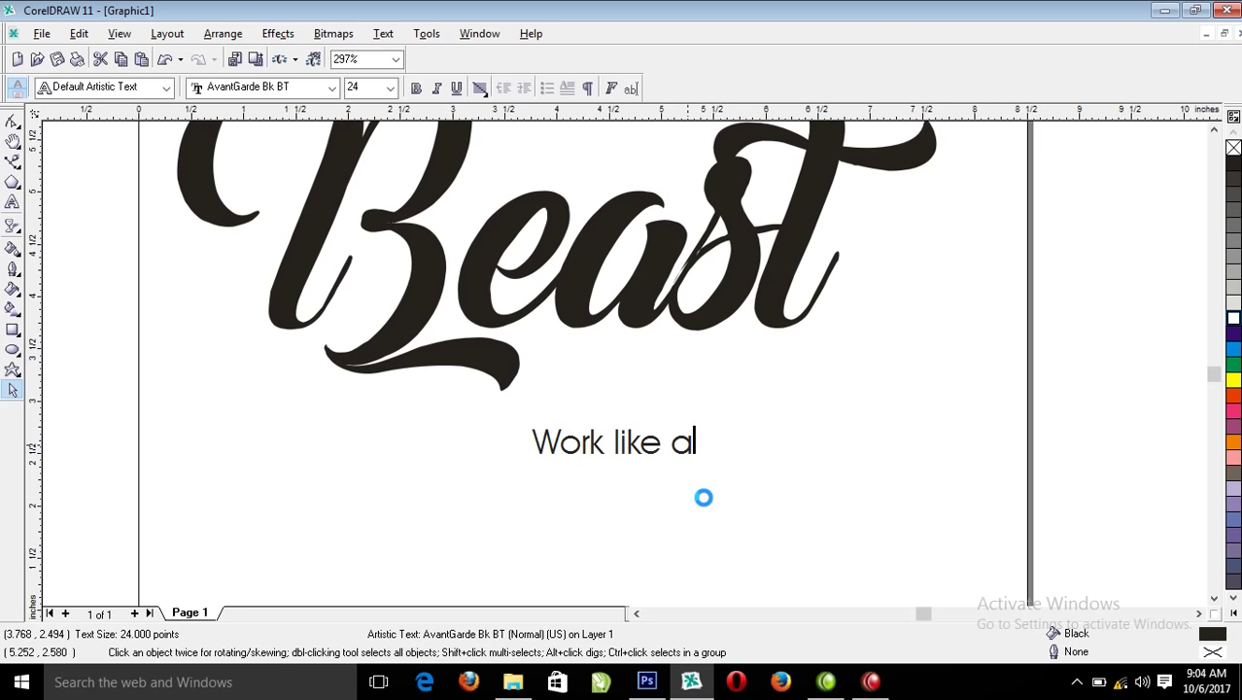
text(Beast)
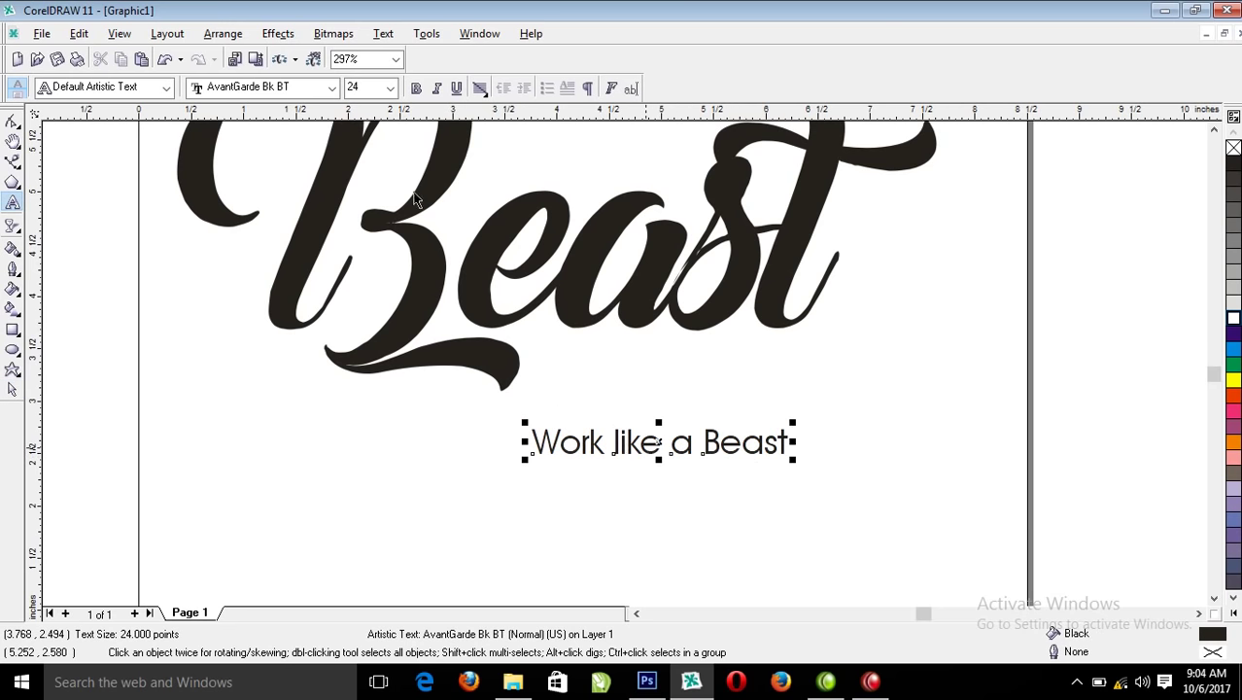
Set the font of the small "Work like a Beast" line to Helvetica CE
click(315, 88)
key(alt+Down)
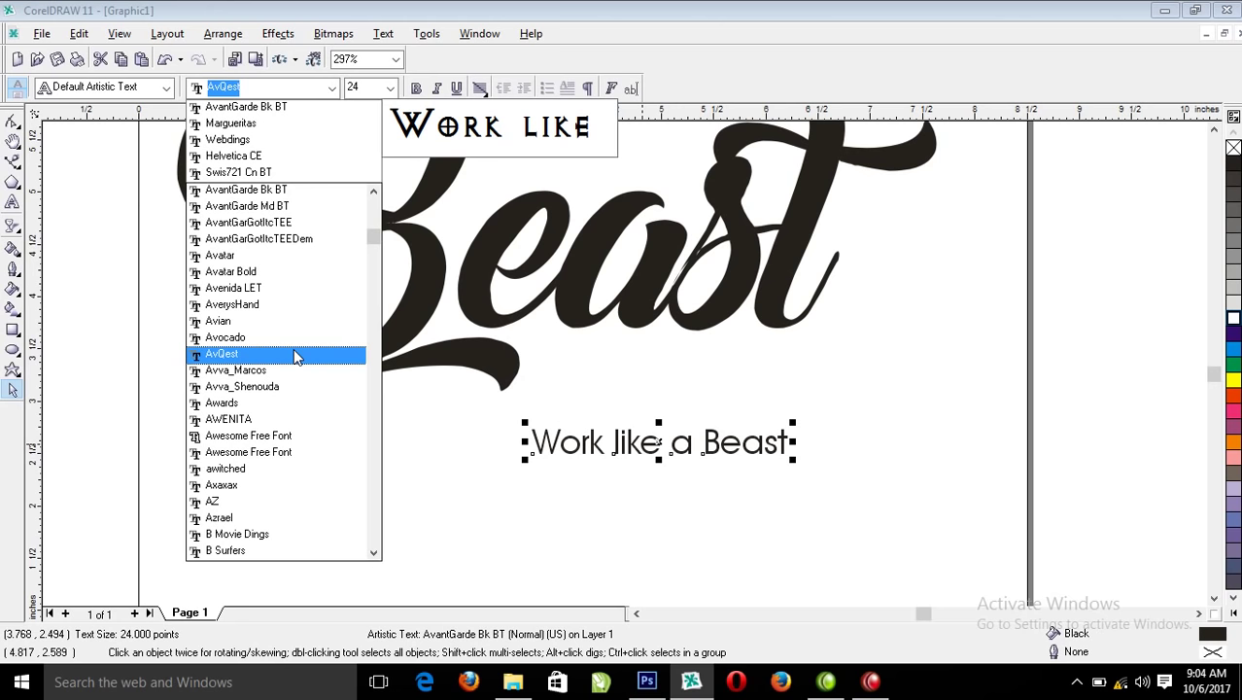
key(Down)
key(Down)
key(Down)
key(Down)
key(Down)
key(Down)
key(Down)
key(Down)
key(Down)
key(Down)
key(Down)
key(Down)
key(Down)
key(Down)
key(Down)
key(Down)
key(Down)
key(Down)
key(Down)
key(Down)
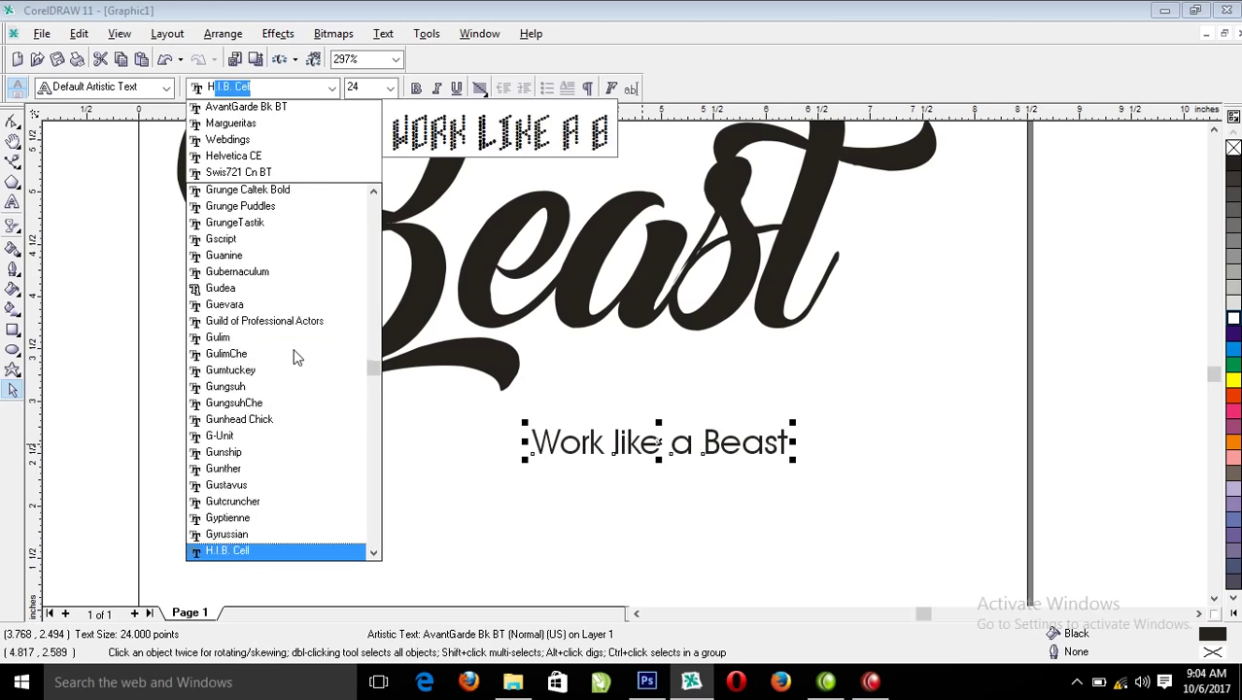
key(Down)
key(Down)
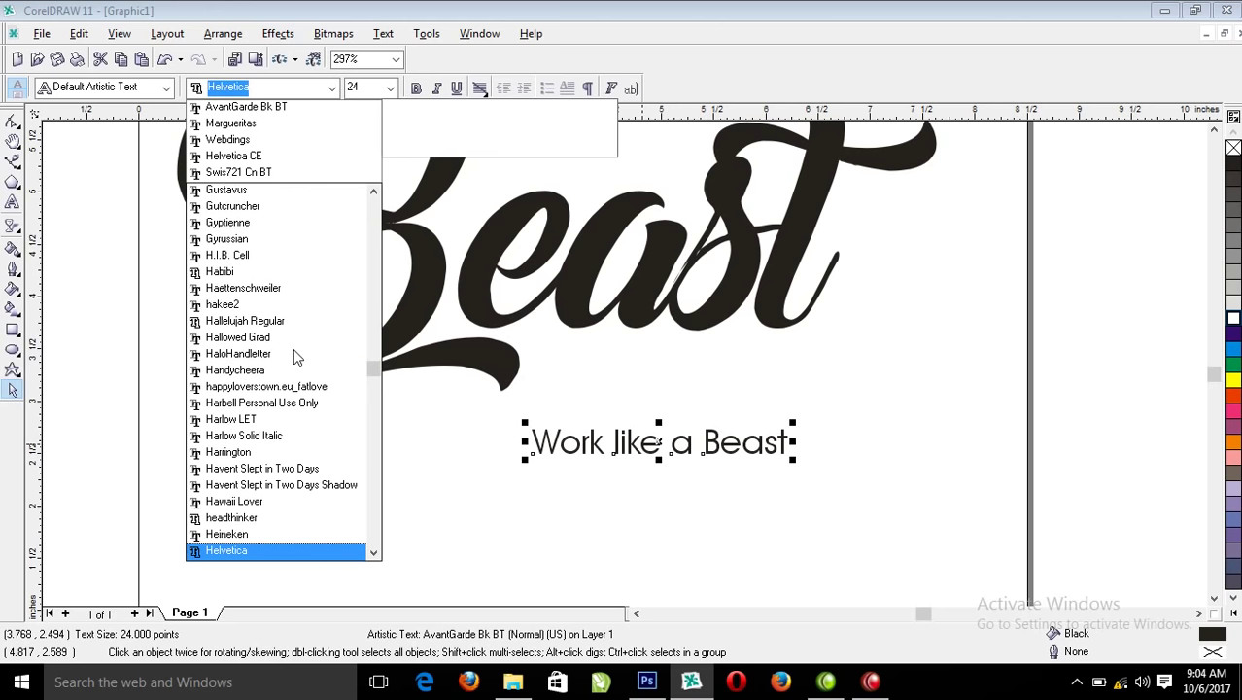
key(Down)
key(Return)
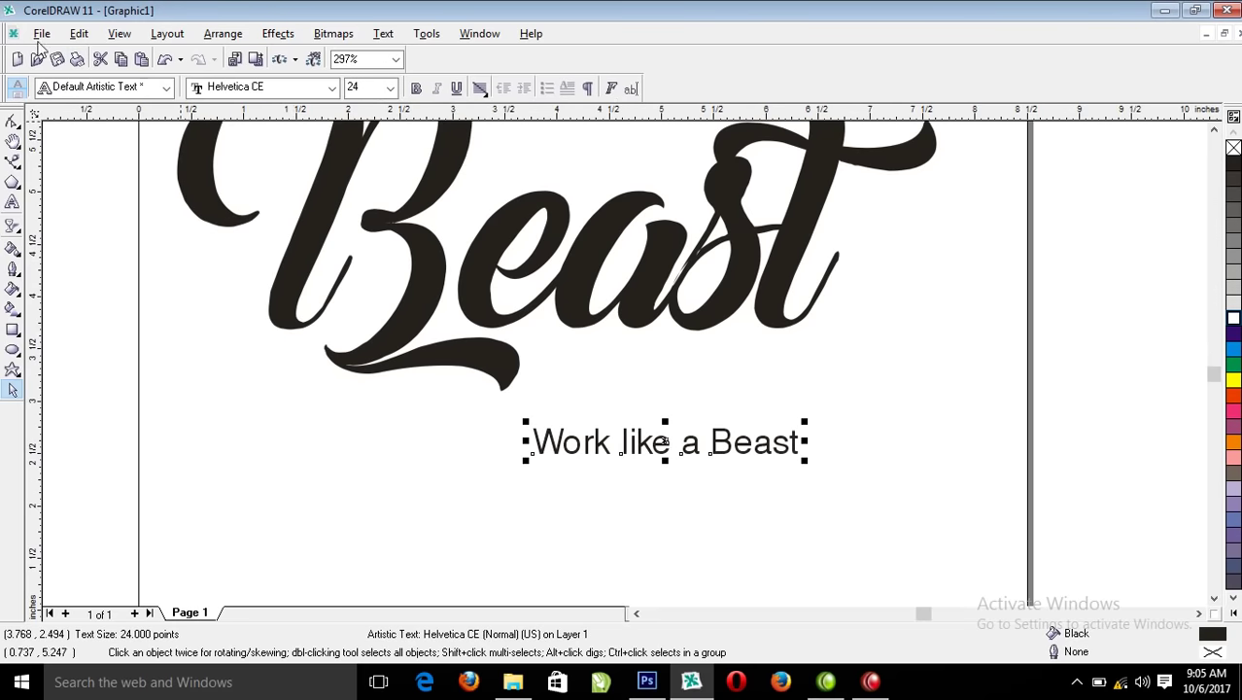
Add a # before the small "Work like a Beast" line and join its first two words as "#WorkLike"
click(536, 439)
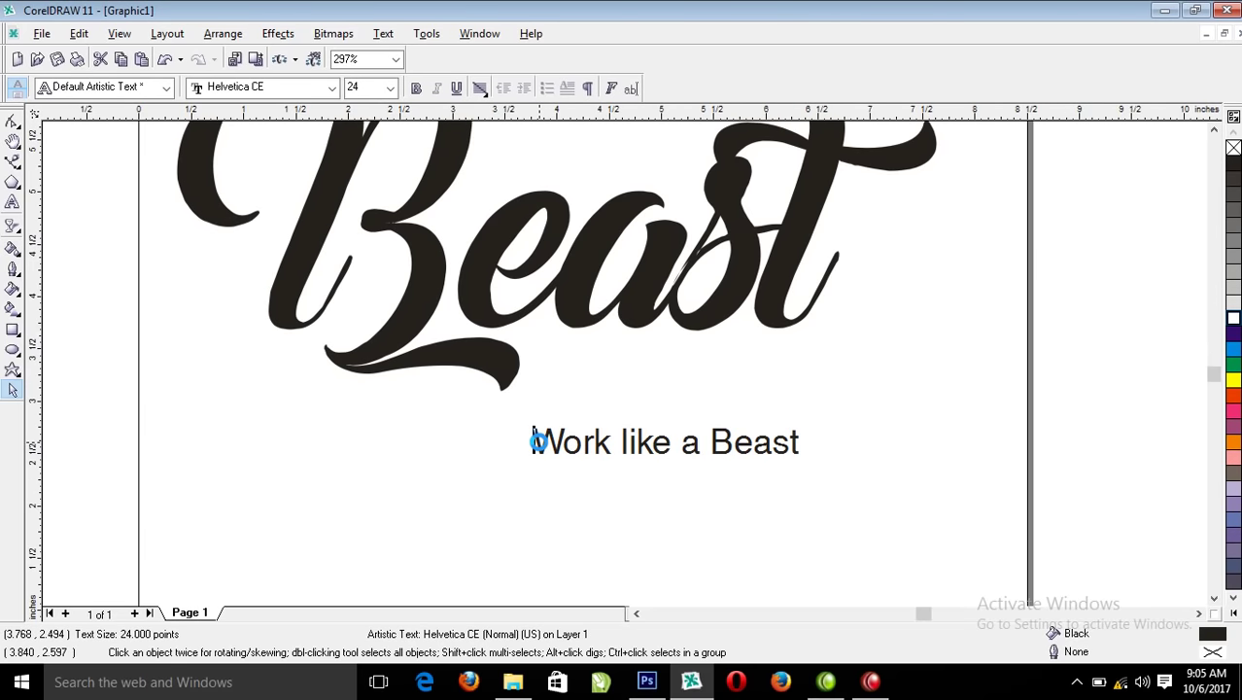
double_click(533, 440)
text(#)
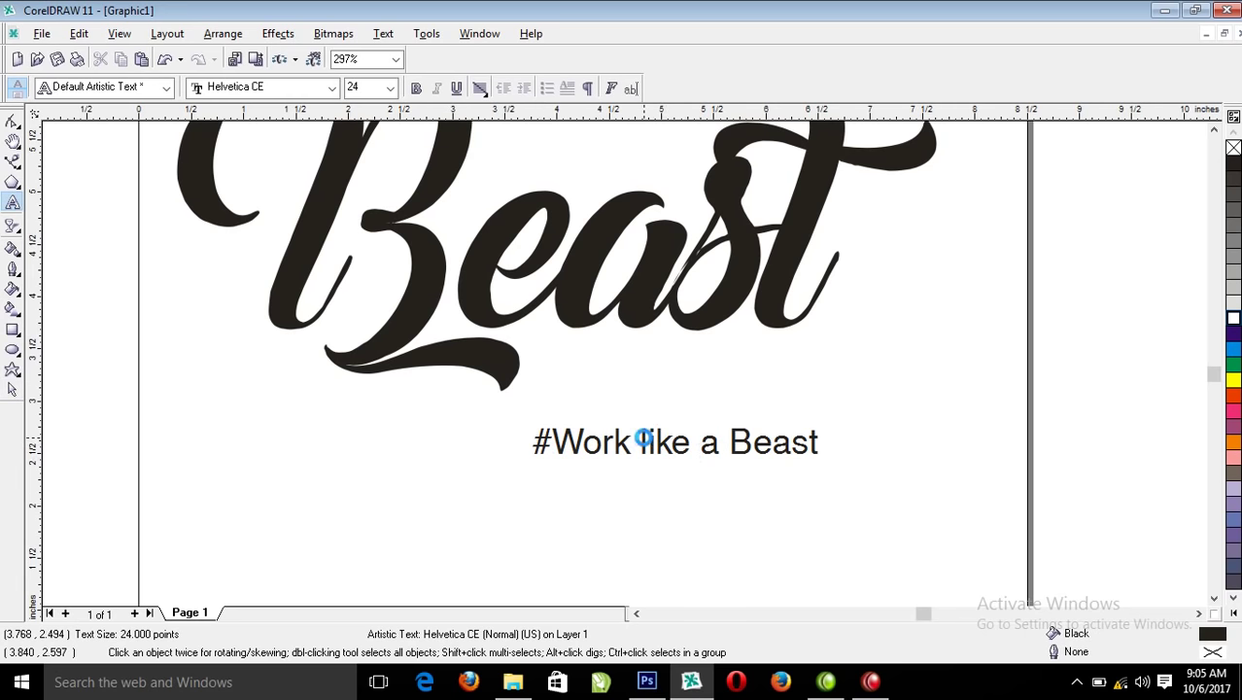
click(643, 437)
key(BackSpace)
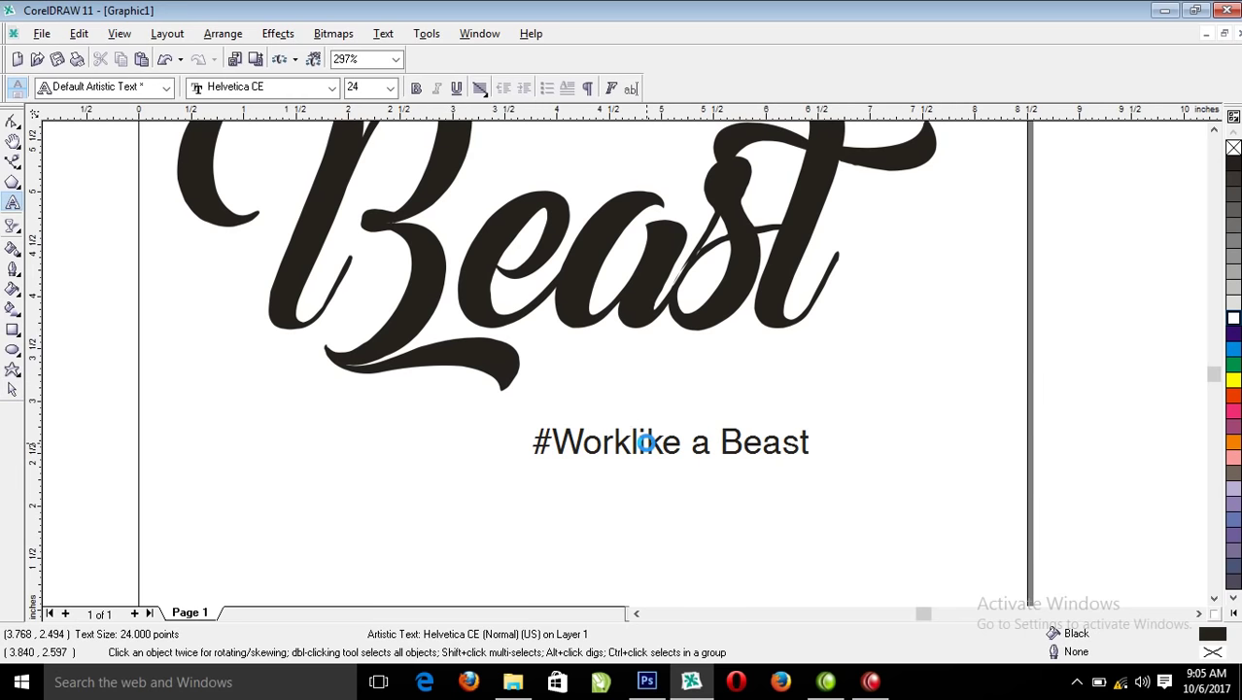
key(shift+Right)
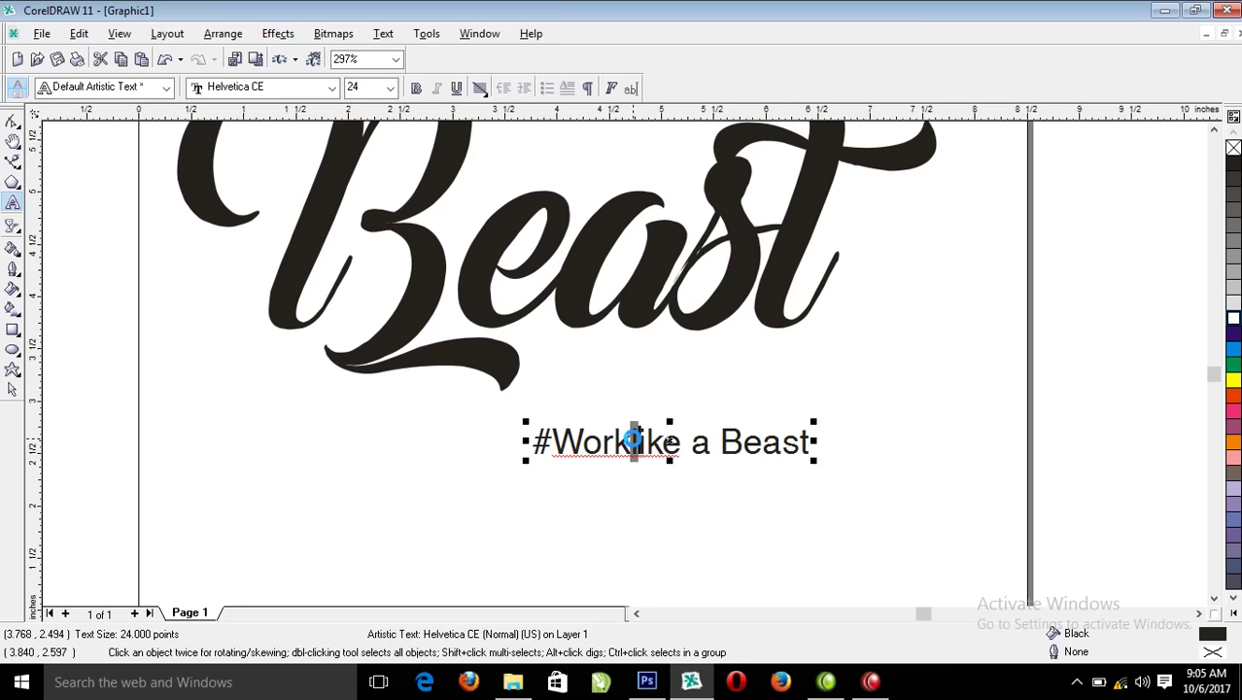
text(L)
Complete the hashtag as "#WorkLikeABeast" and move it up directly beneath the large "Beast", beside the B's tail
drag(725, 445, 703, 445)
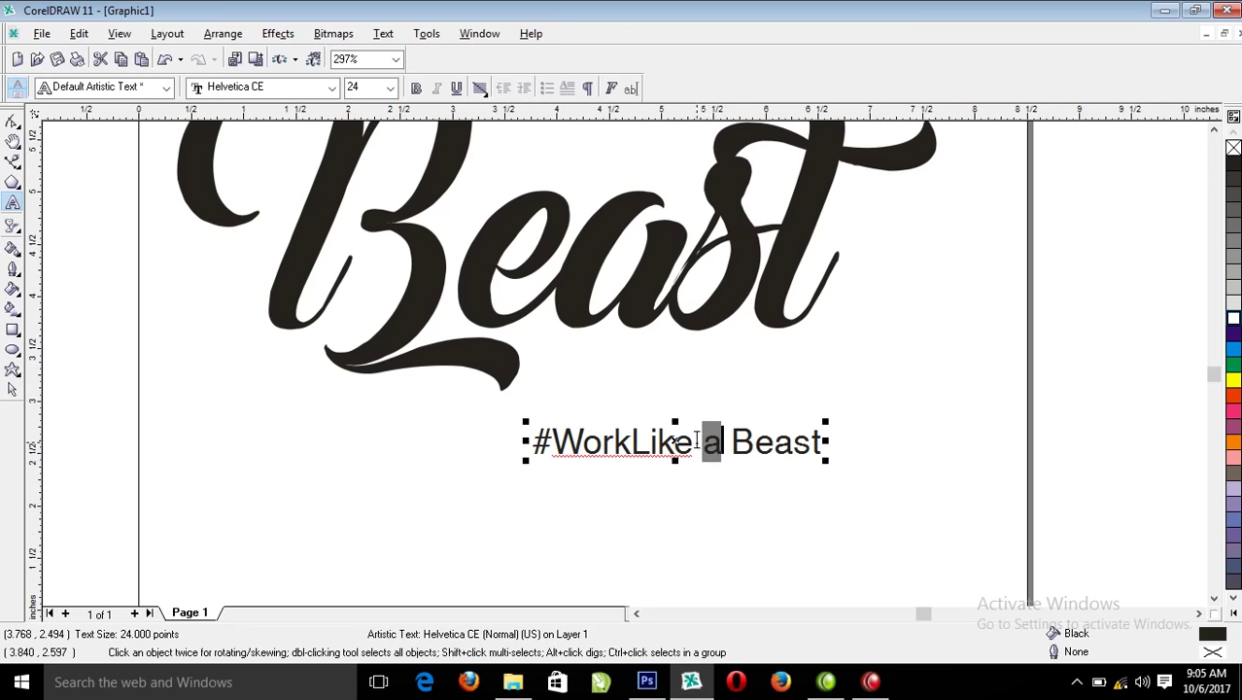
text(A)
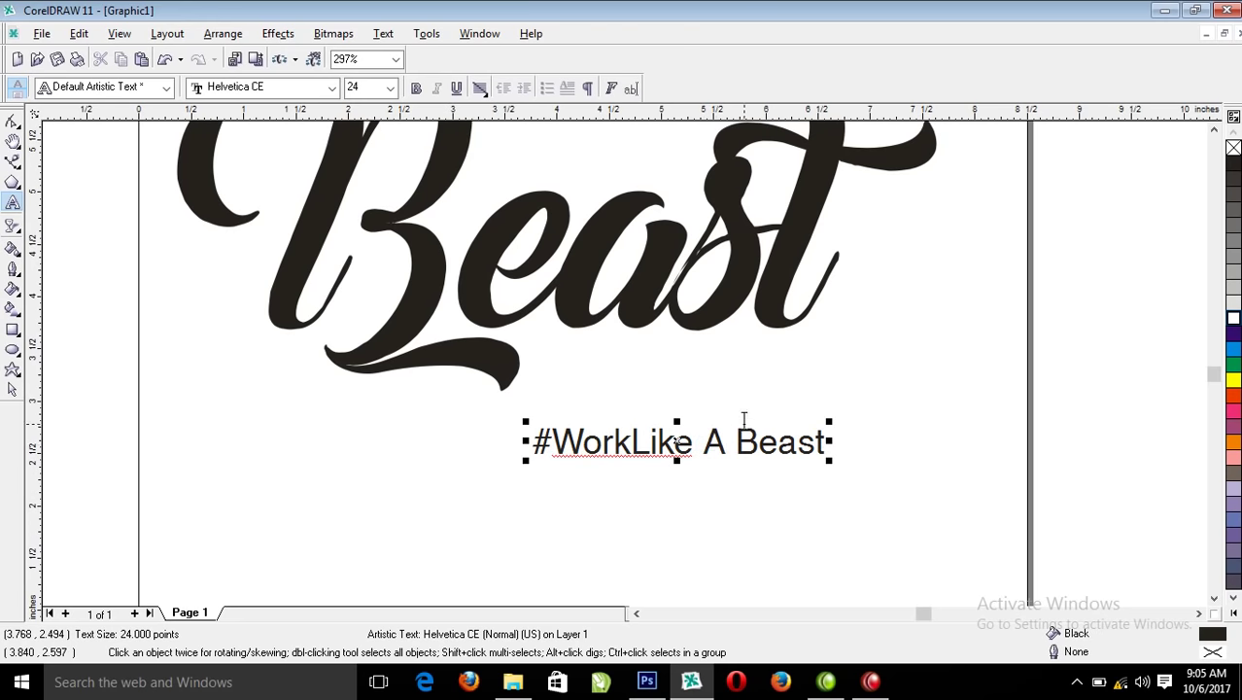
drag(728, 445, 702, 445)
click(710, 445)
key(BackSpace)
click(730, 442)
key(BackSpace)
click(704, 440)
drag(736, 443, 738, 359)
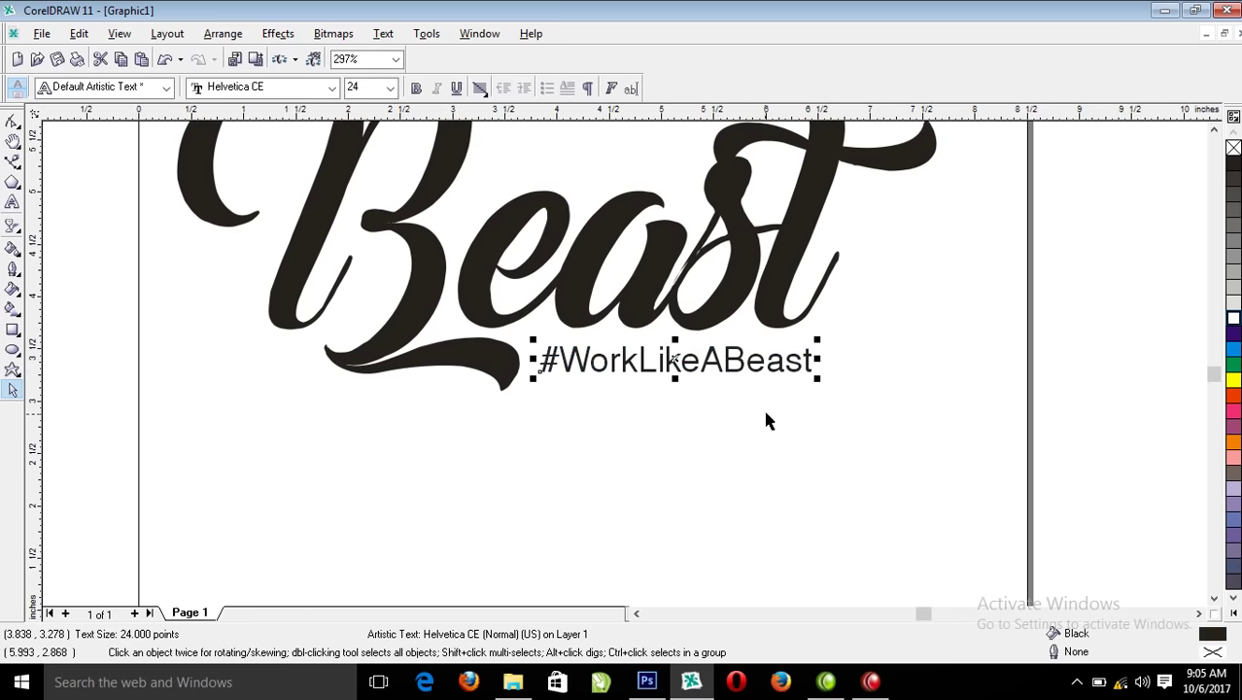
scroll(765, 408, down, 2)
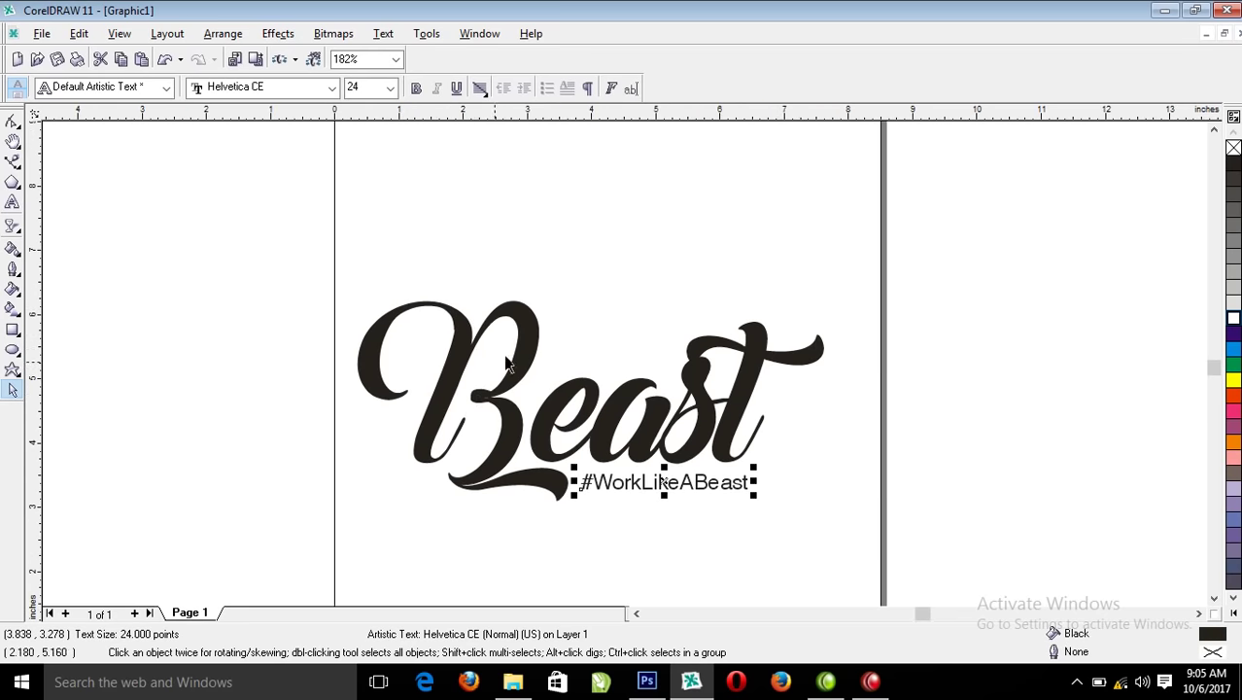
Group the "Beast" lettering with its hashtag and enlarge the group proportionally to about 17.3 inches wide
drag(272, 222, 894, 544)
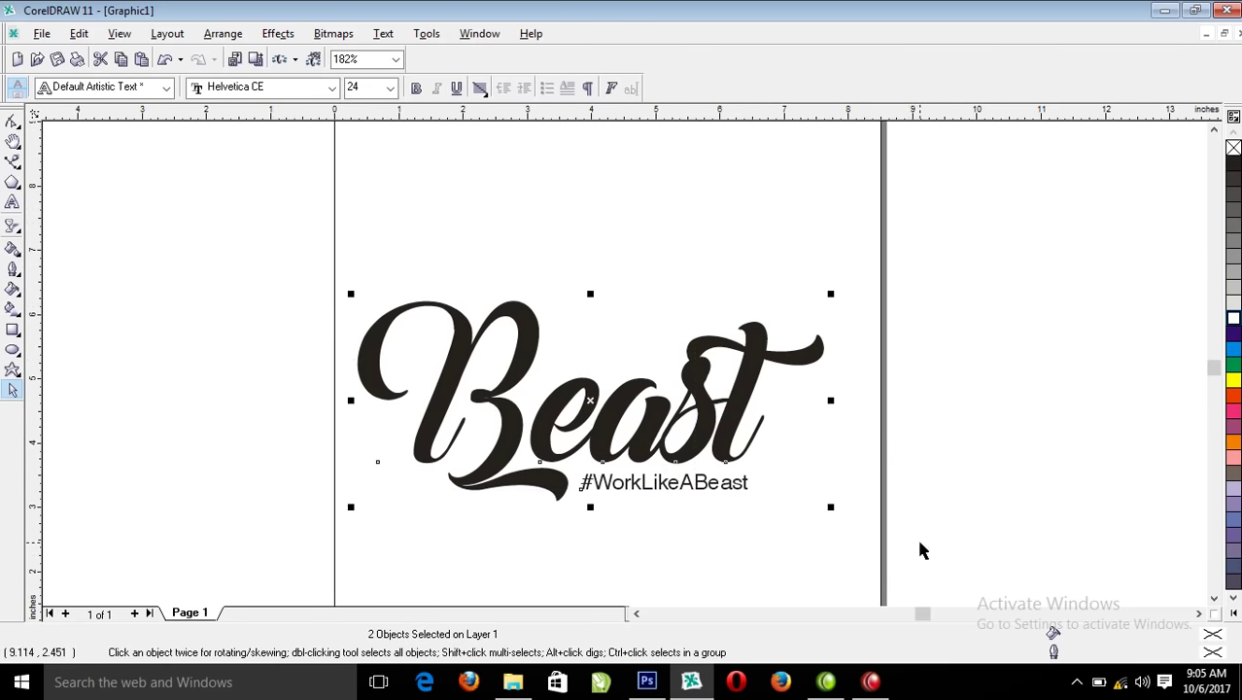
click(693, 277)
click(706, 388)
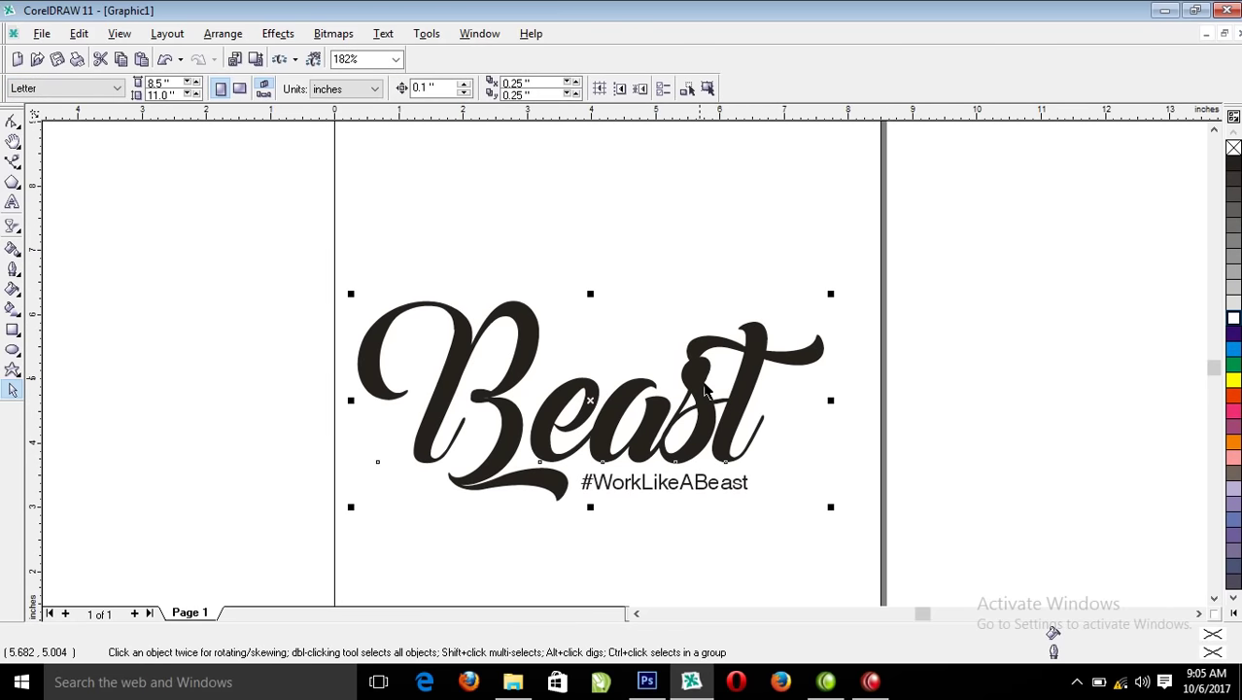
drag(275, 247, 955, 573)
key(ctrl+g)
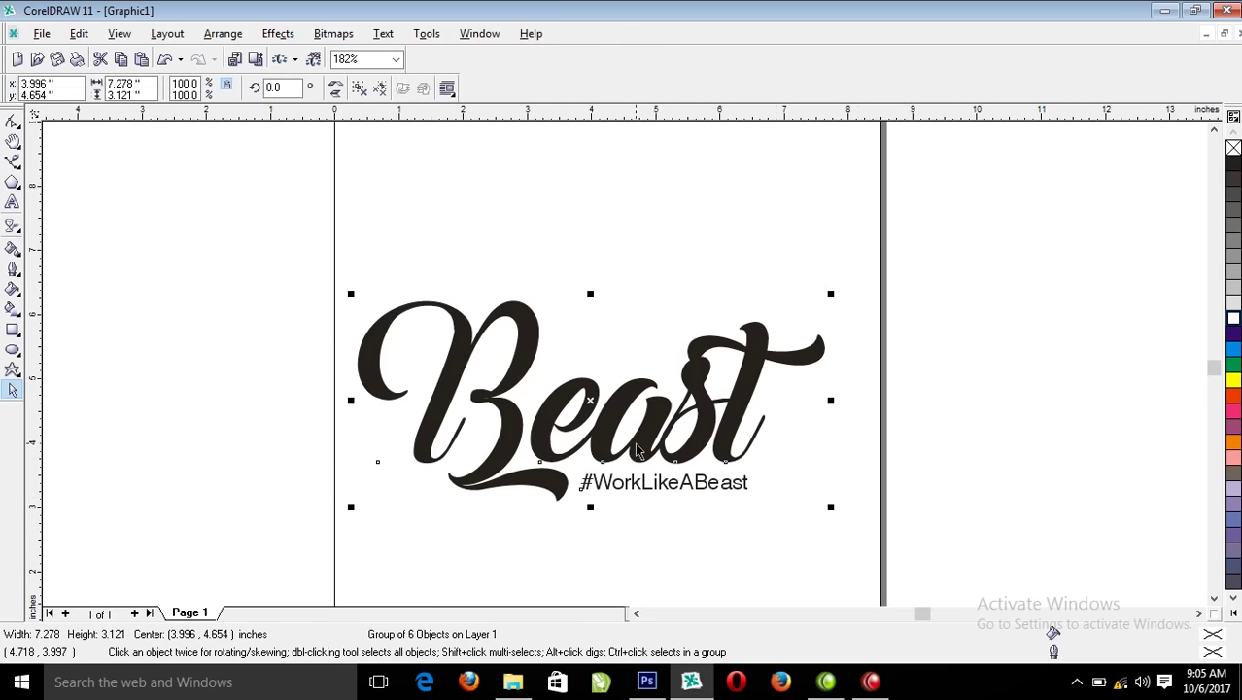
key(F3)
drag(749, 331, 925, 255)
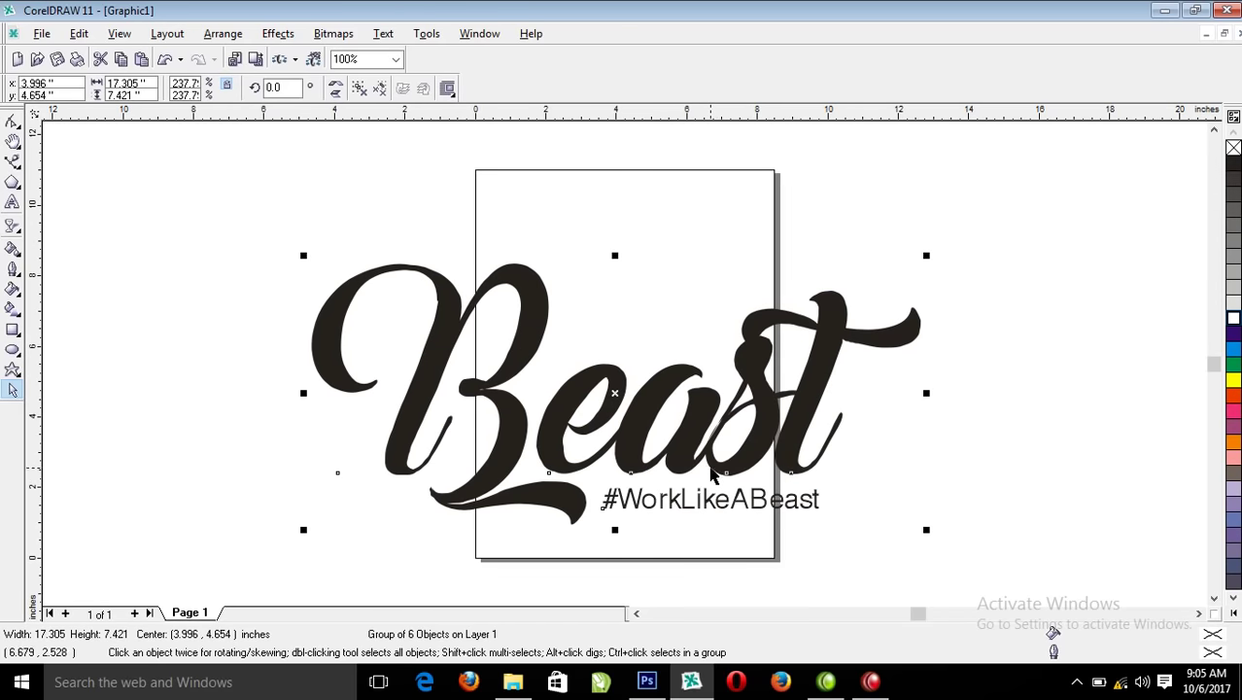
Export the selected group to the Desktop as the Adobe Photoshop (PSD) file Graphic1 with a transparent background
key(ctrl+e)
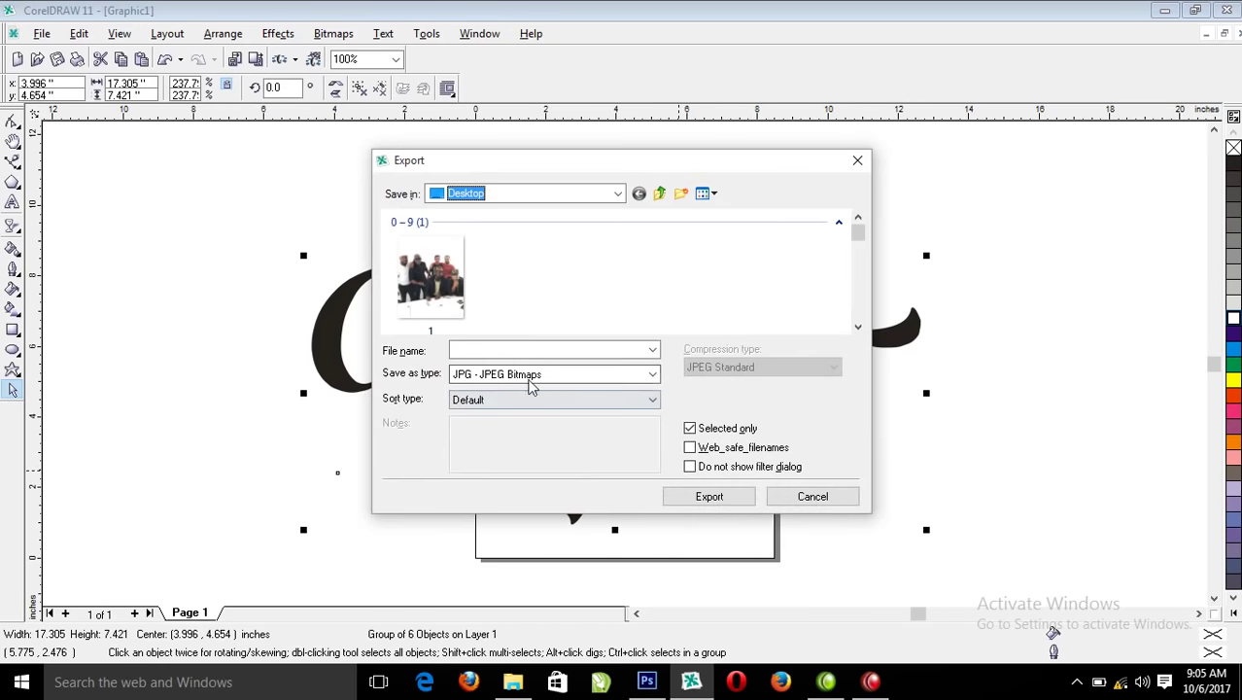
click(583, 374)
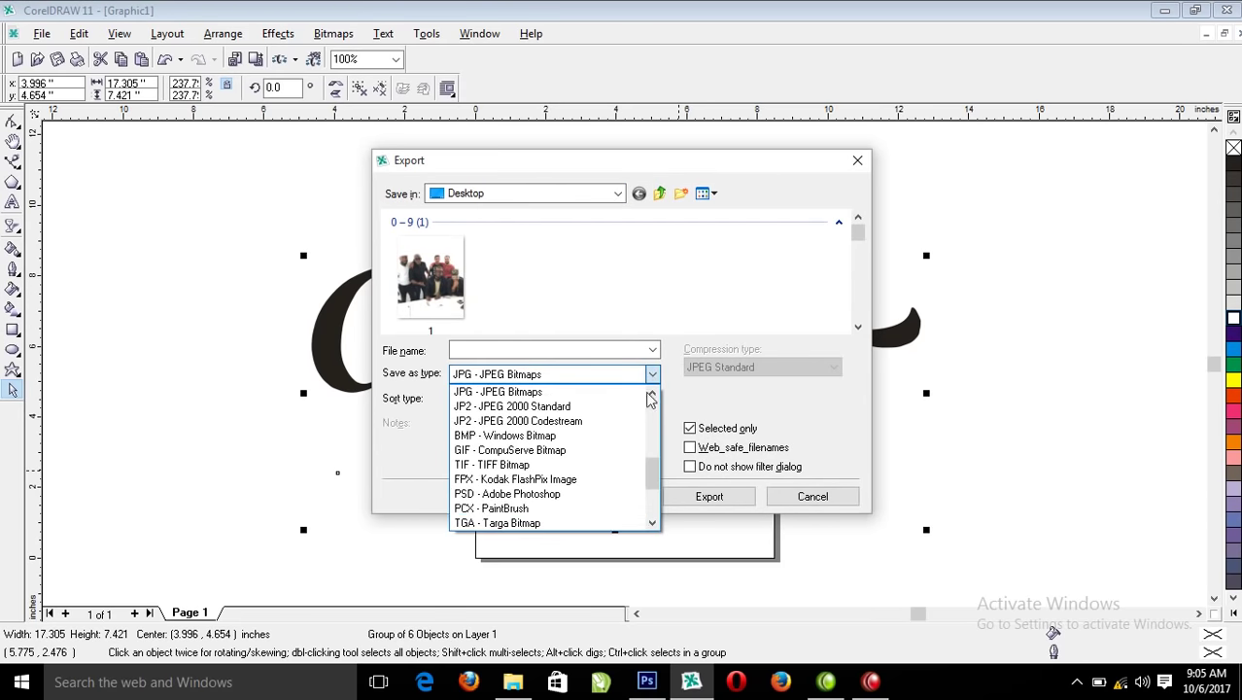
click(552, 494)
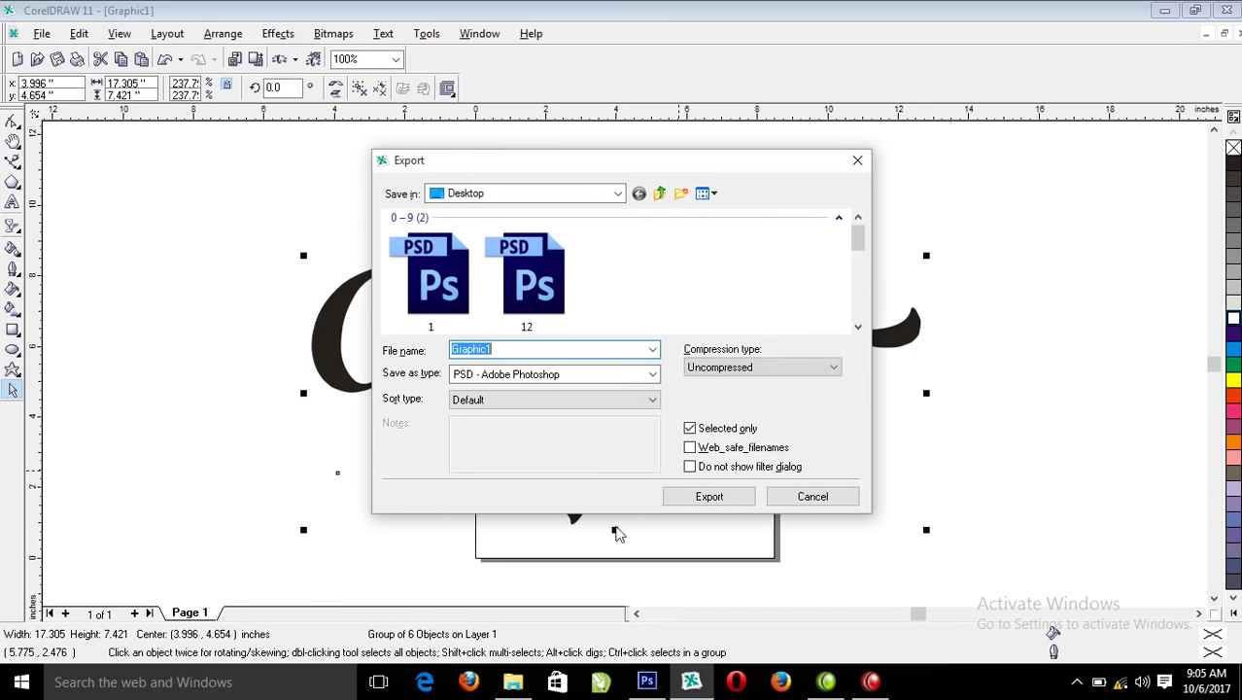
click(712, 501)
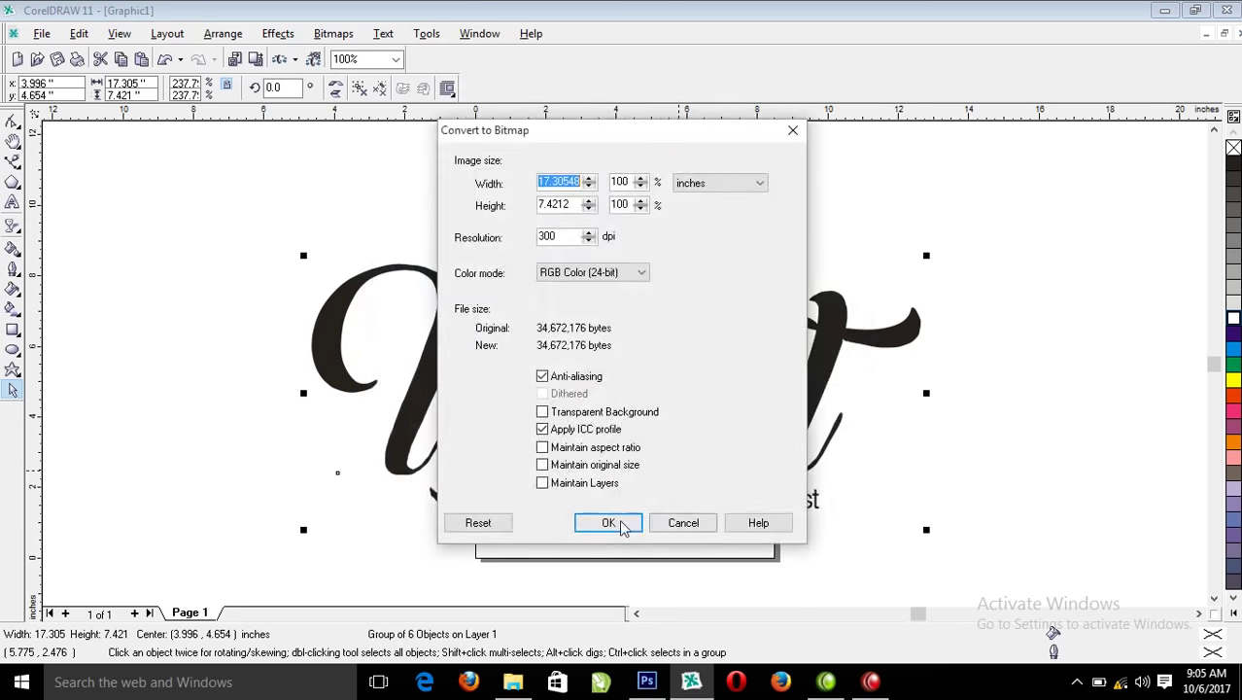
click(542, 412)
click(609, 521)
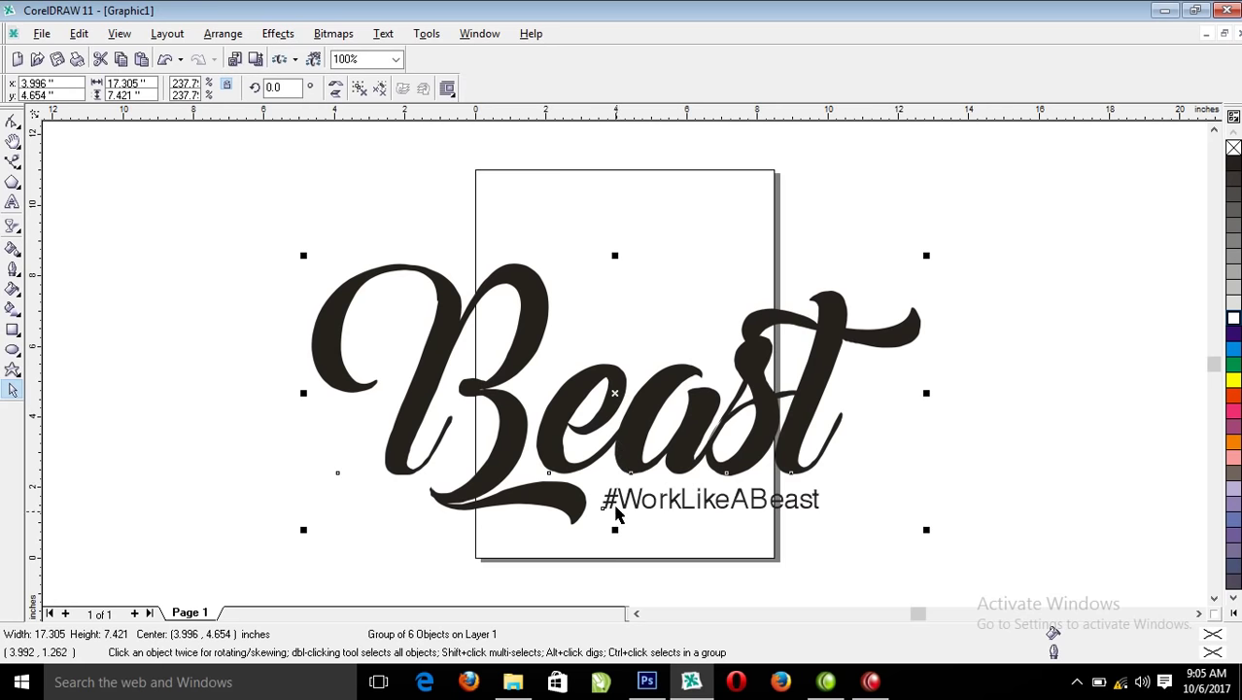
Switch to Photoshop and place the Graphic1 PSD from the Desktop into the beast digital art document
click(646, 681)
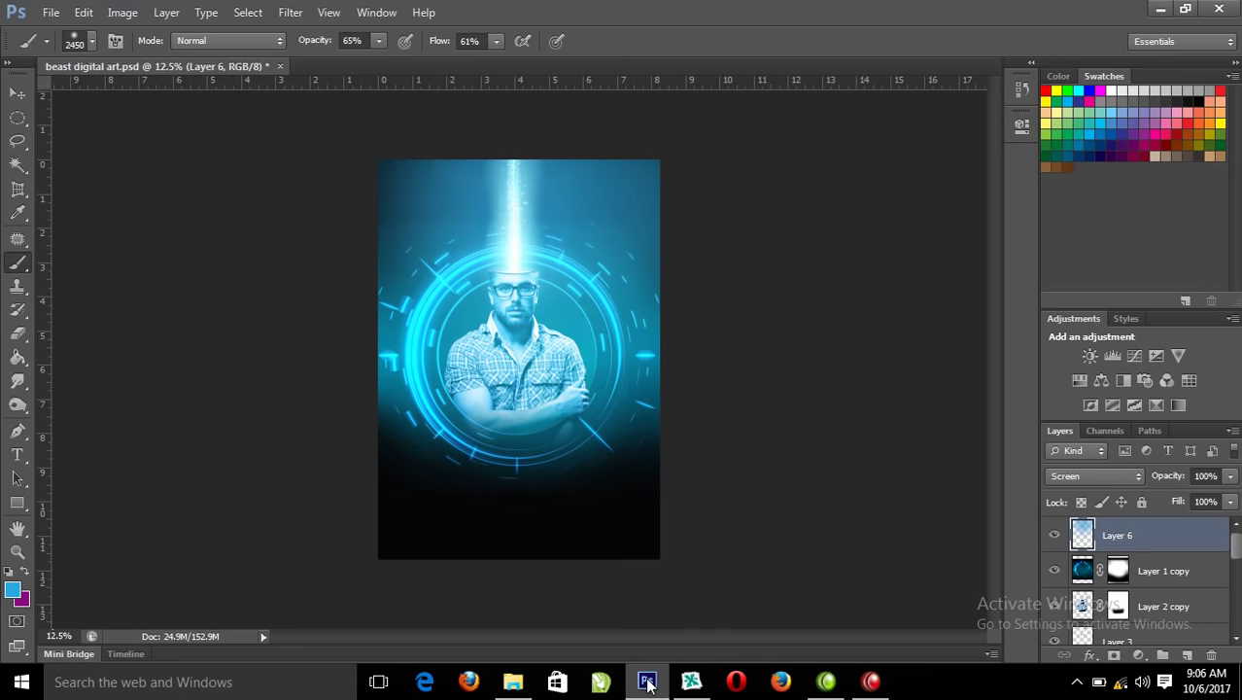
click(50, 12)
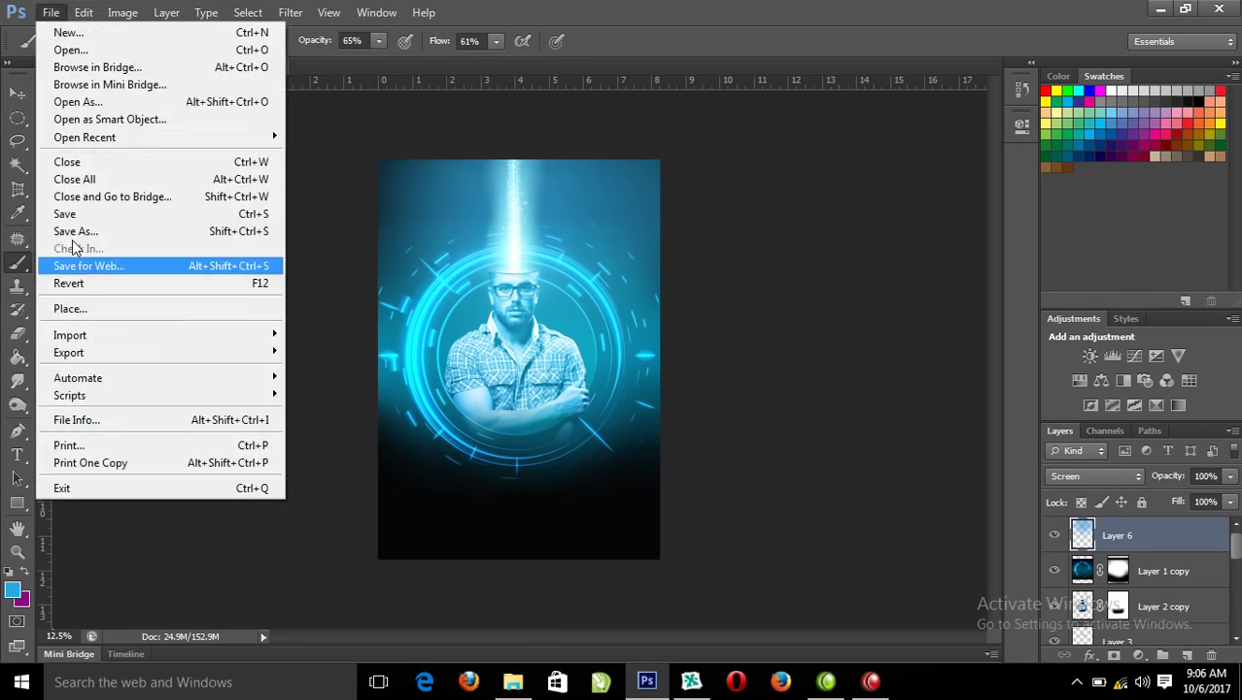
click(88, 309)
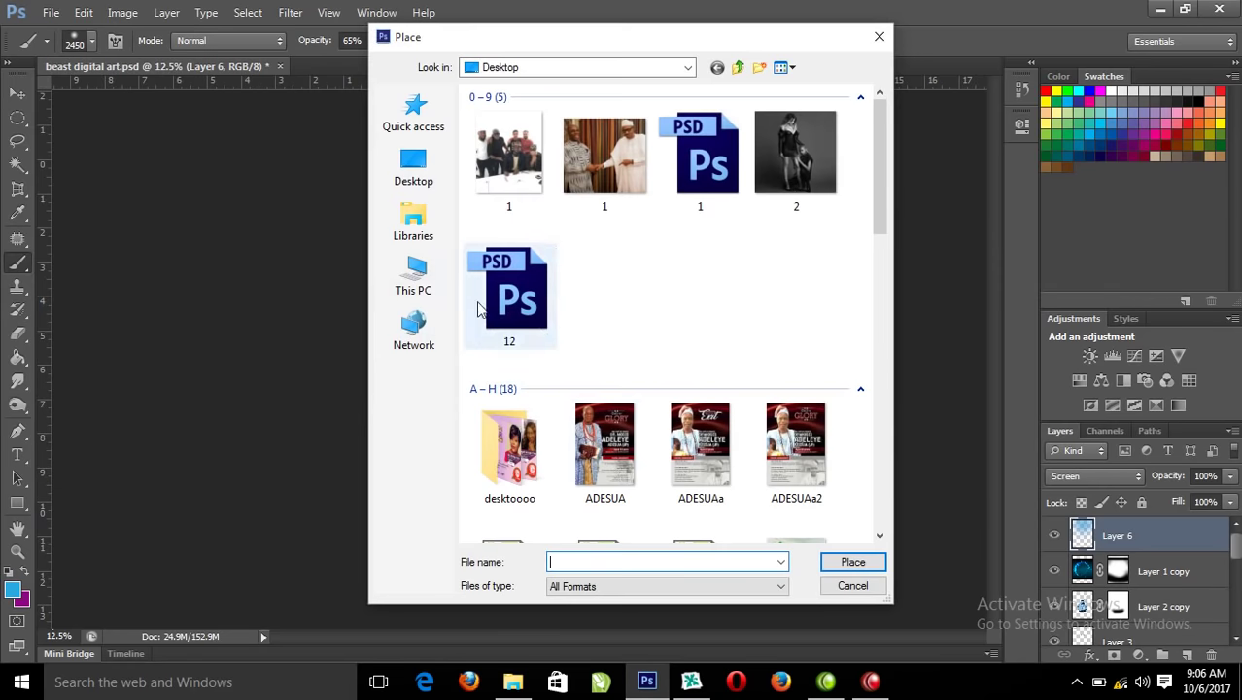
click(687, 68)
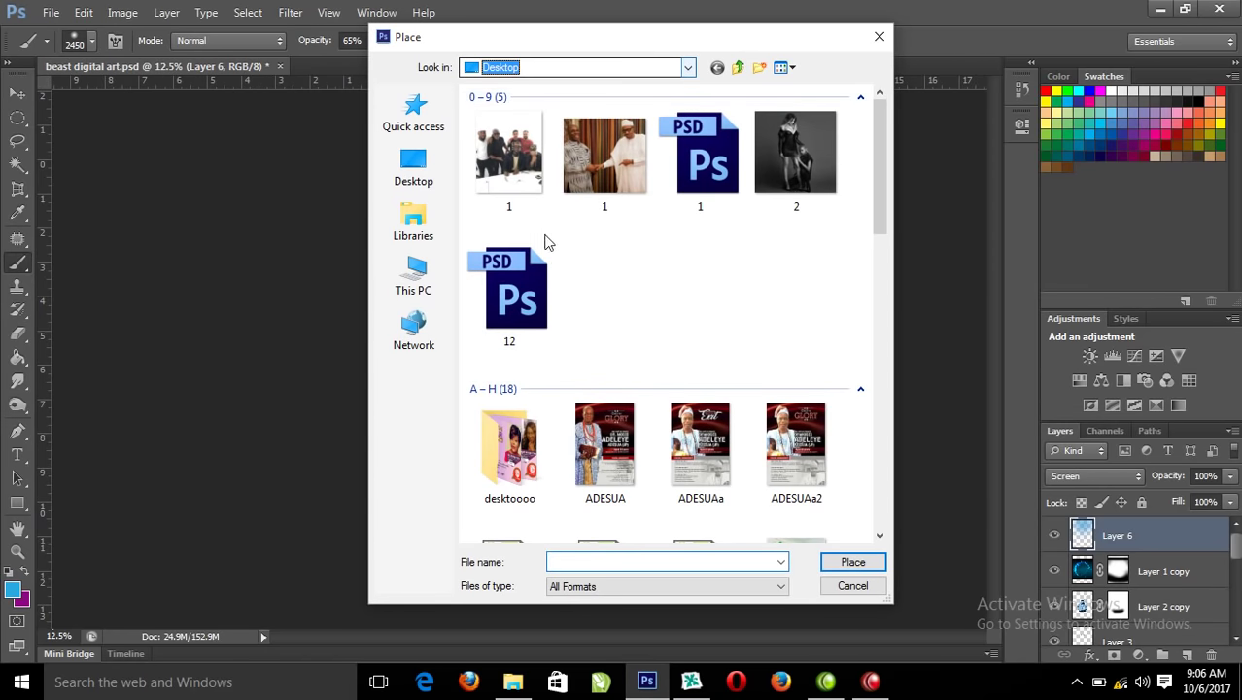
key(F4)
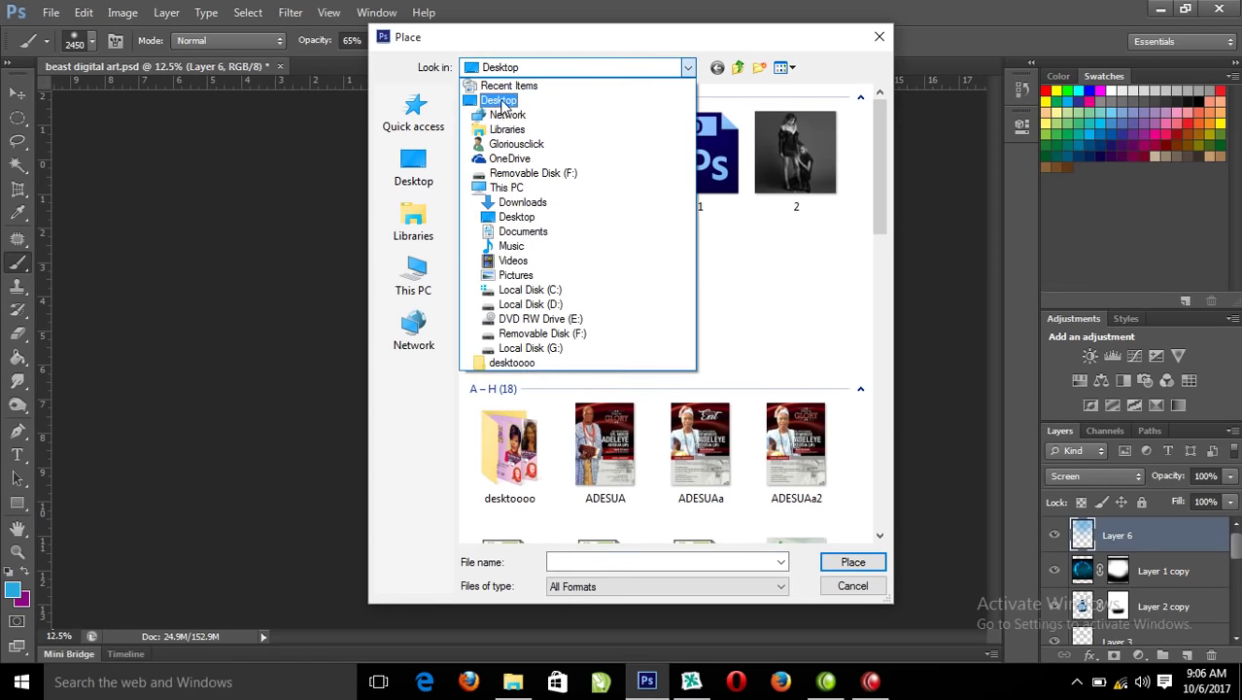
click(502, 103)
drag(881, 463, 878, 105)
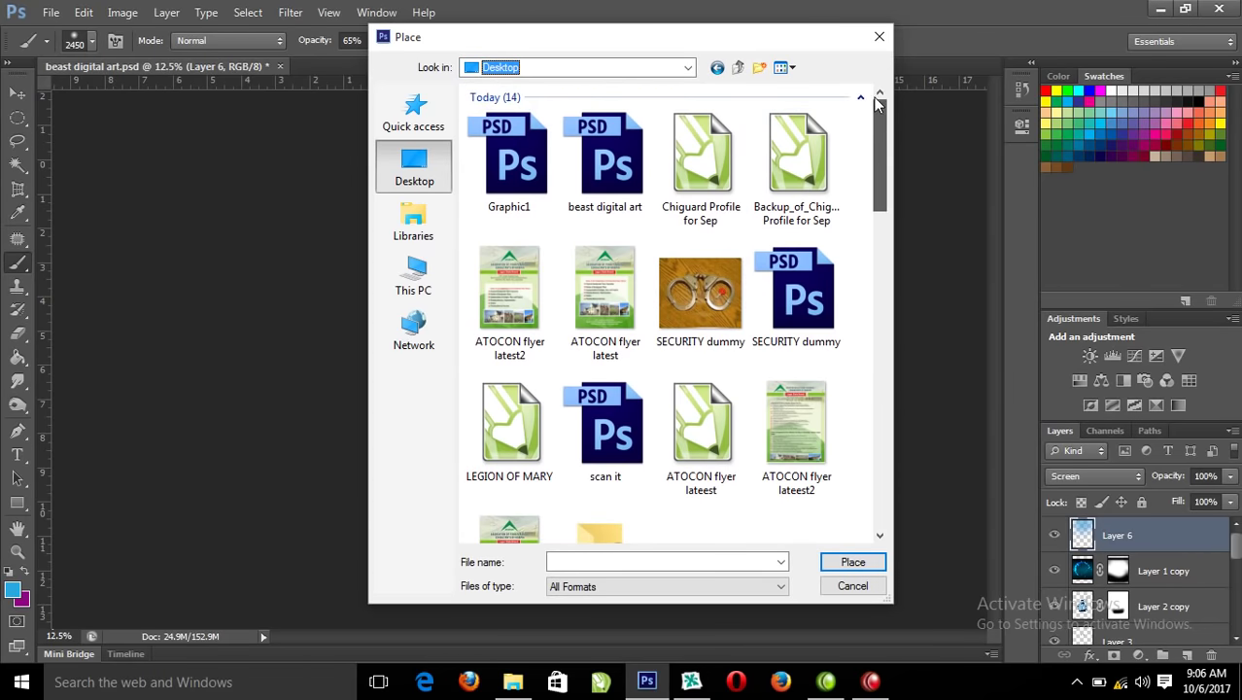
double_click(509, 155)
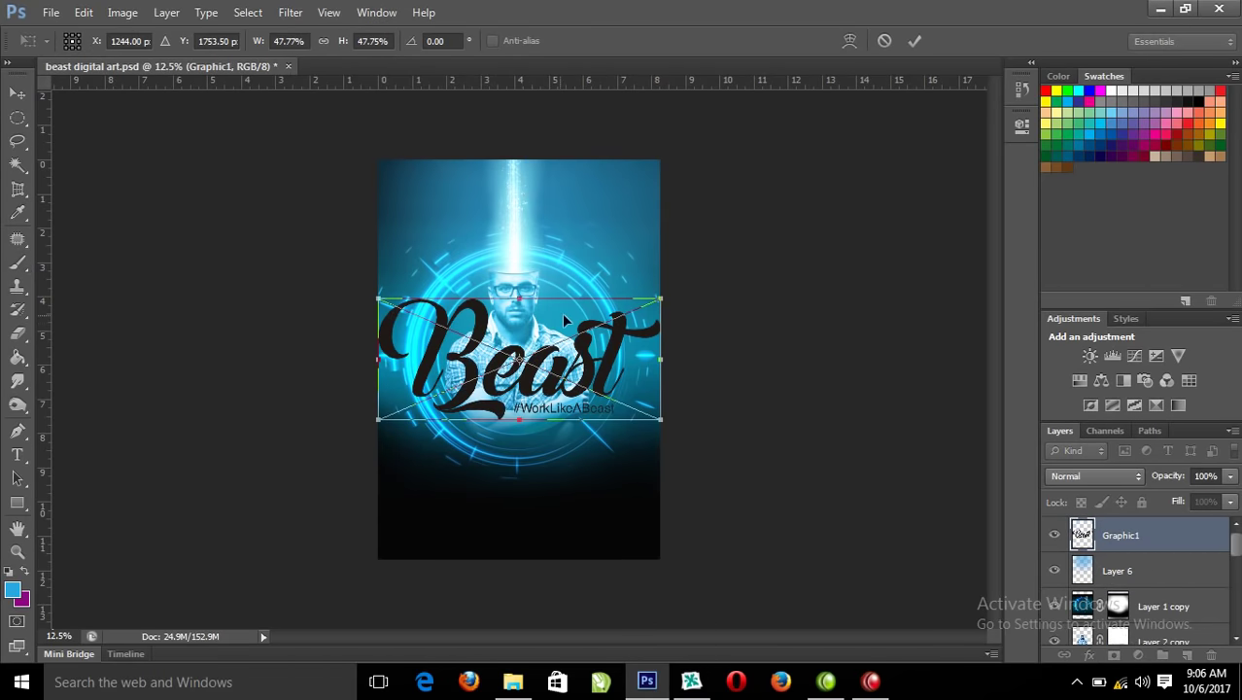
Scale the placed lettering to about 37% and position it over the man's forearms in the poster's lower half
drag(665, 294, 630, 313)
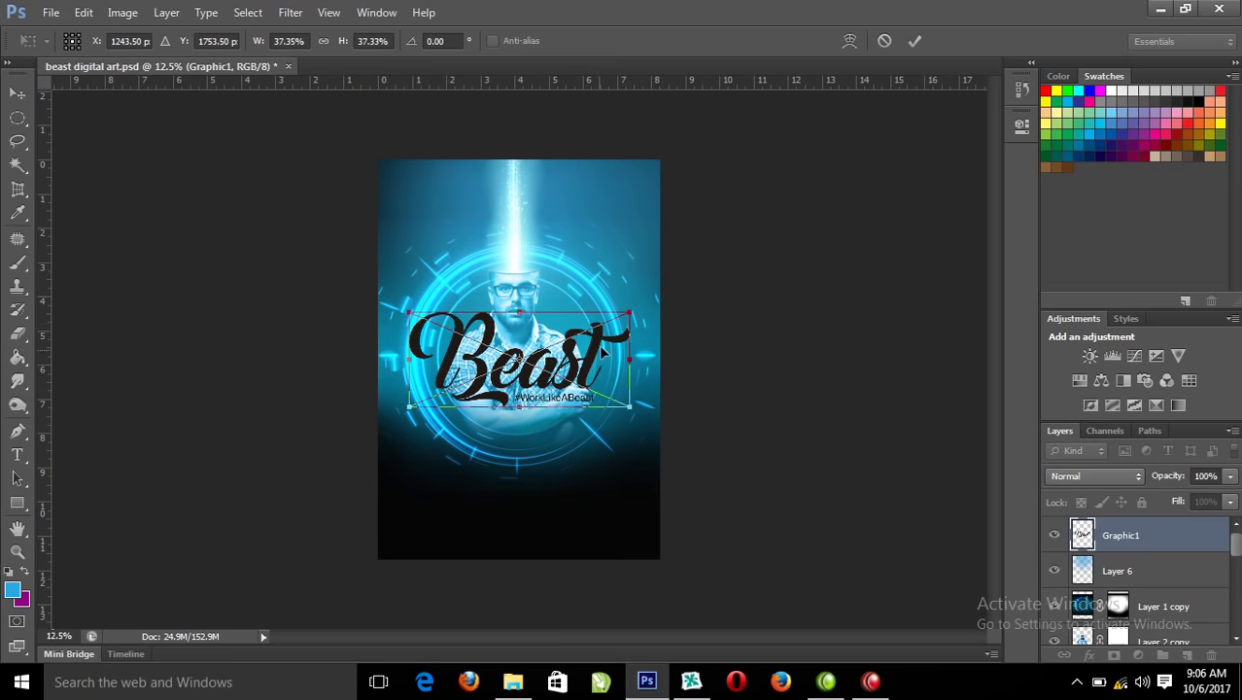
drag(597, 359, 596, 450)
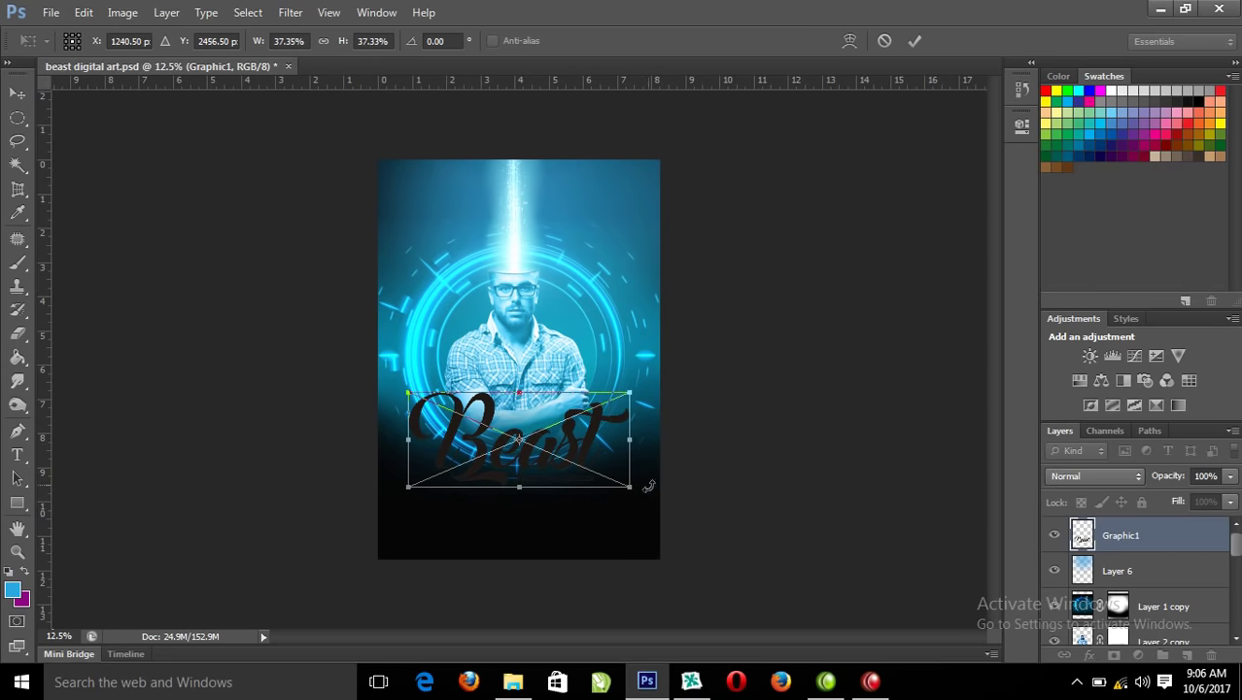
key(b)
key(Return)
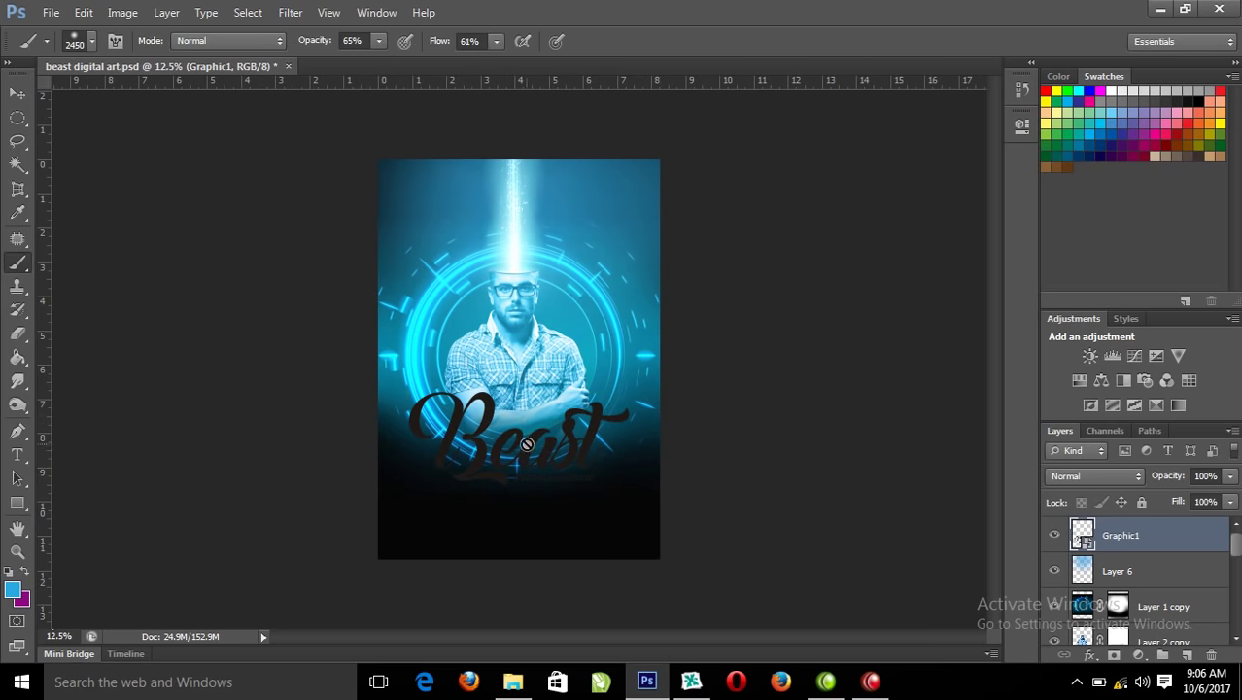
Rasterize the Graphic1 layer and recolour its lettering white, using white as the foreground colour
click(11, 589)
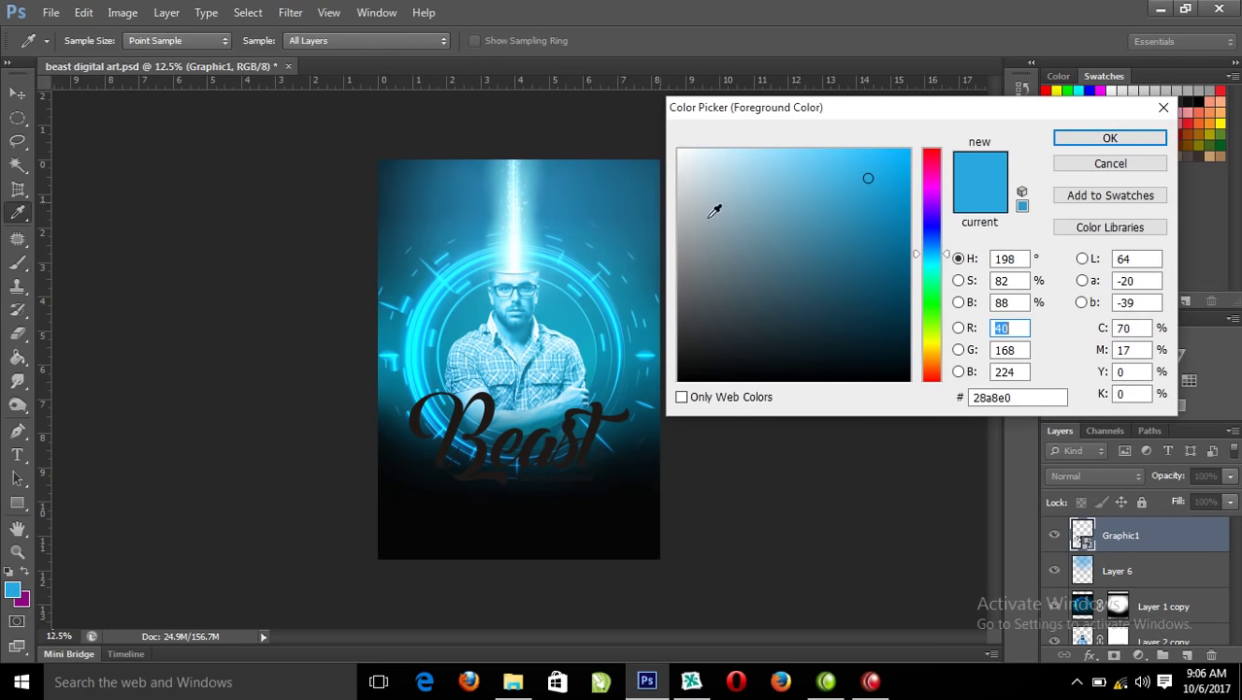
click(679, 151)
click(1109, 138)
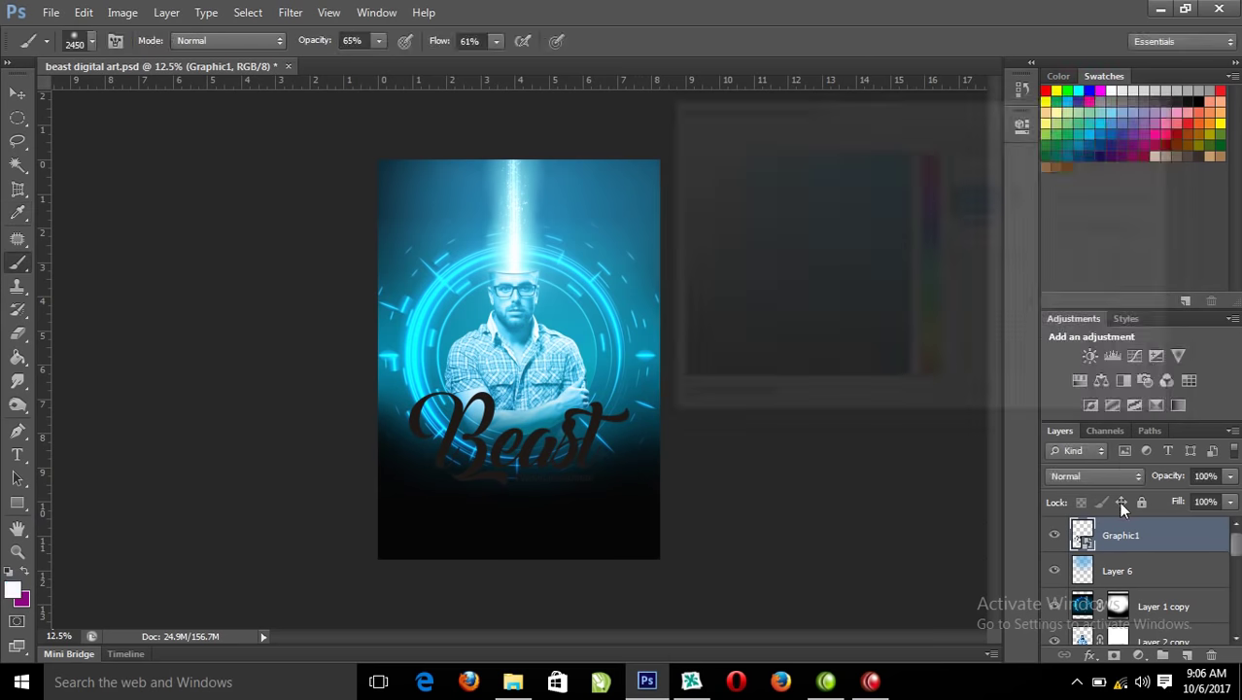
right_click(1137, 529)
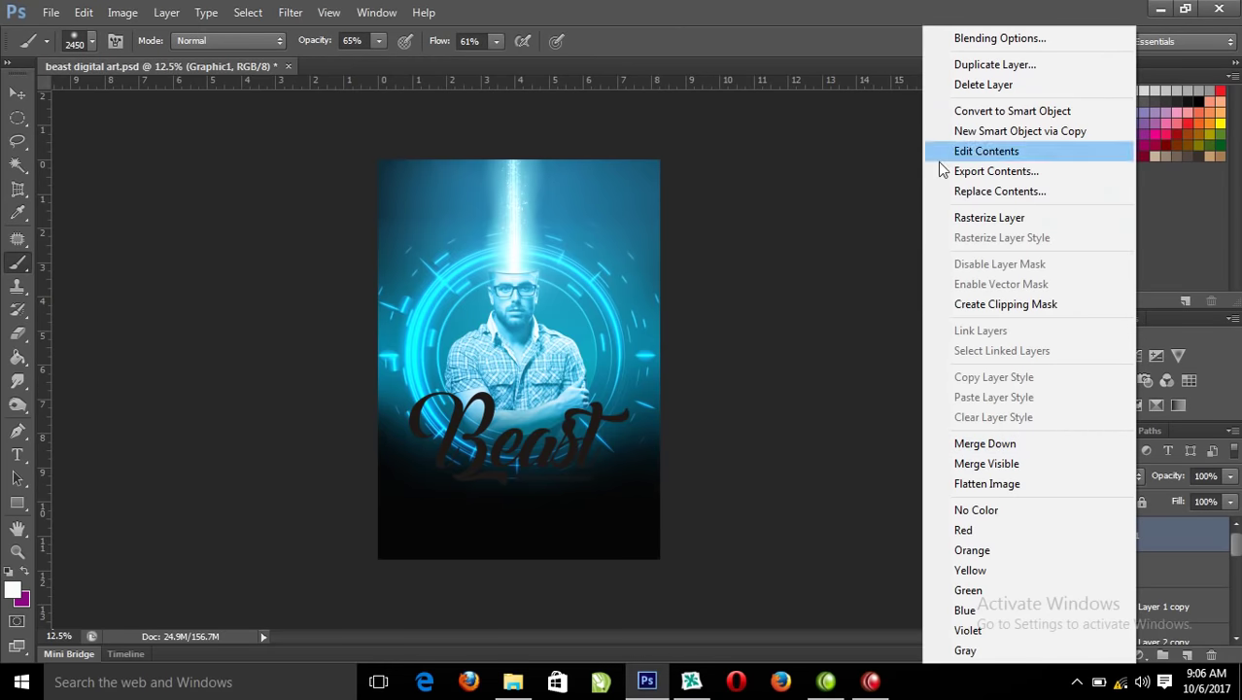
click(962, 214)
key(ctrl+shift+BackSpace)
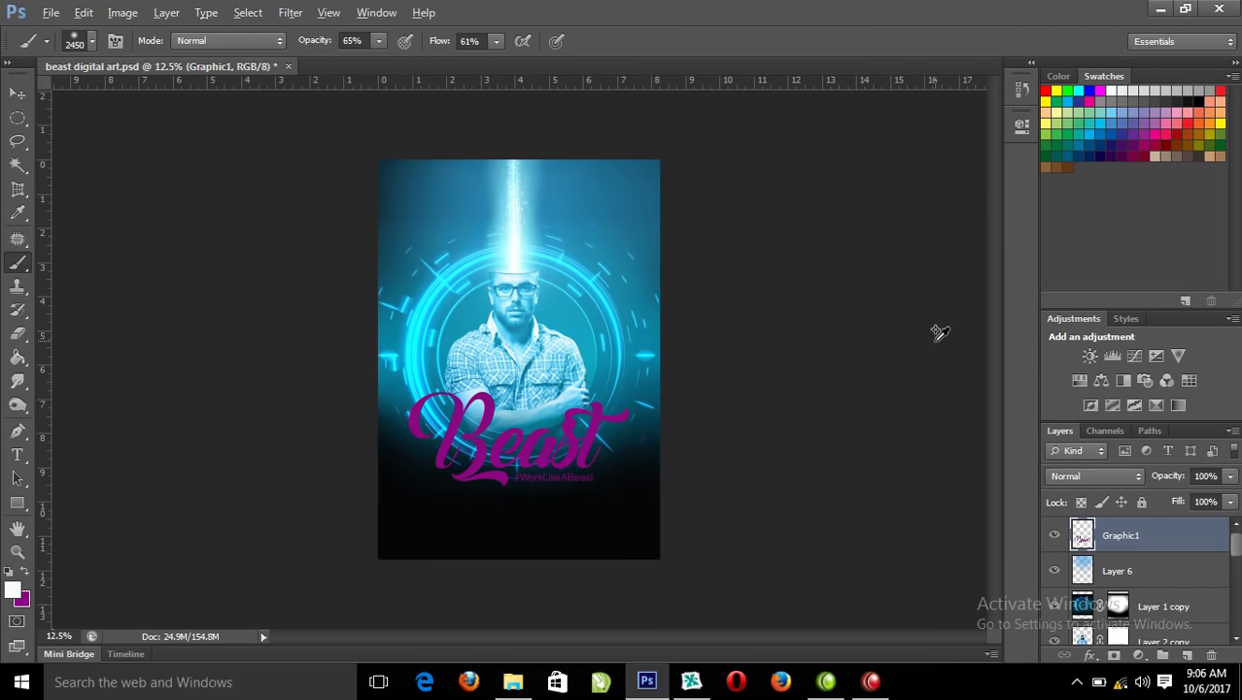
key(alt+shift+BackSpace)
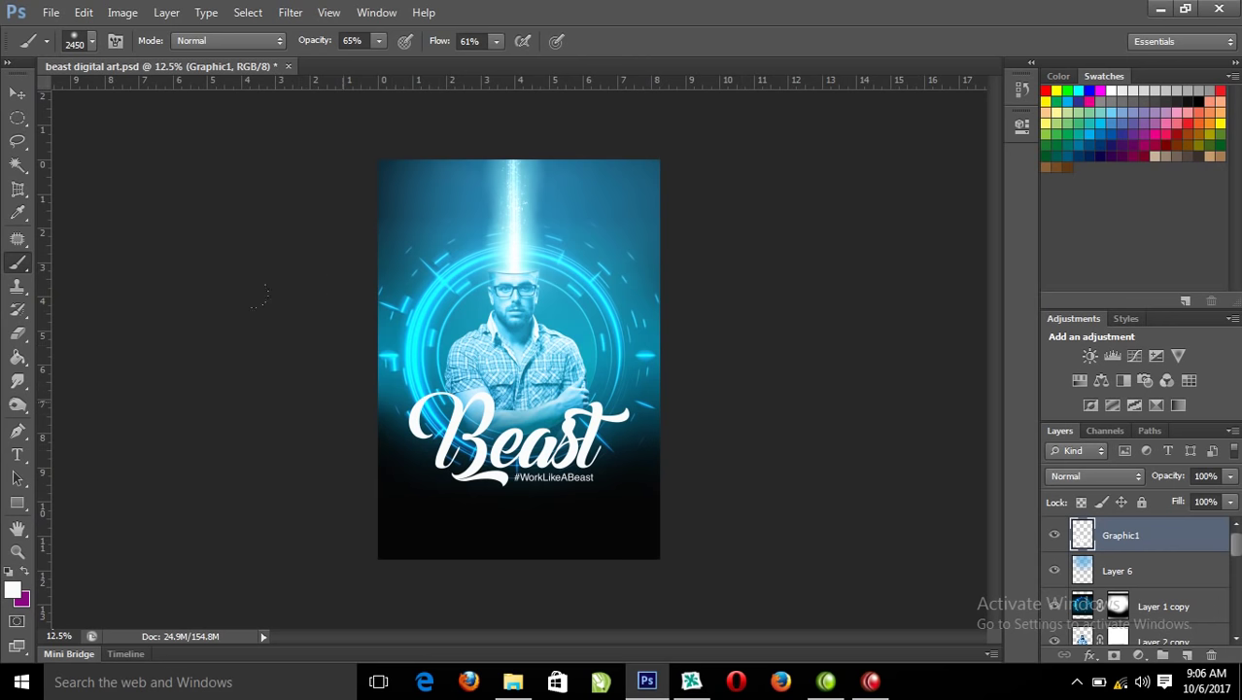
Save the poster and inspect it in full-screen view, up close and fitted to the screen
key(ctrl+s)
key(Tab)
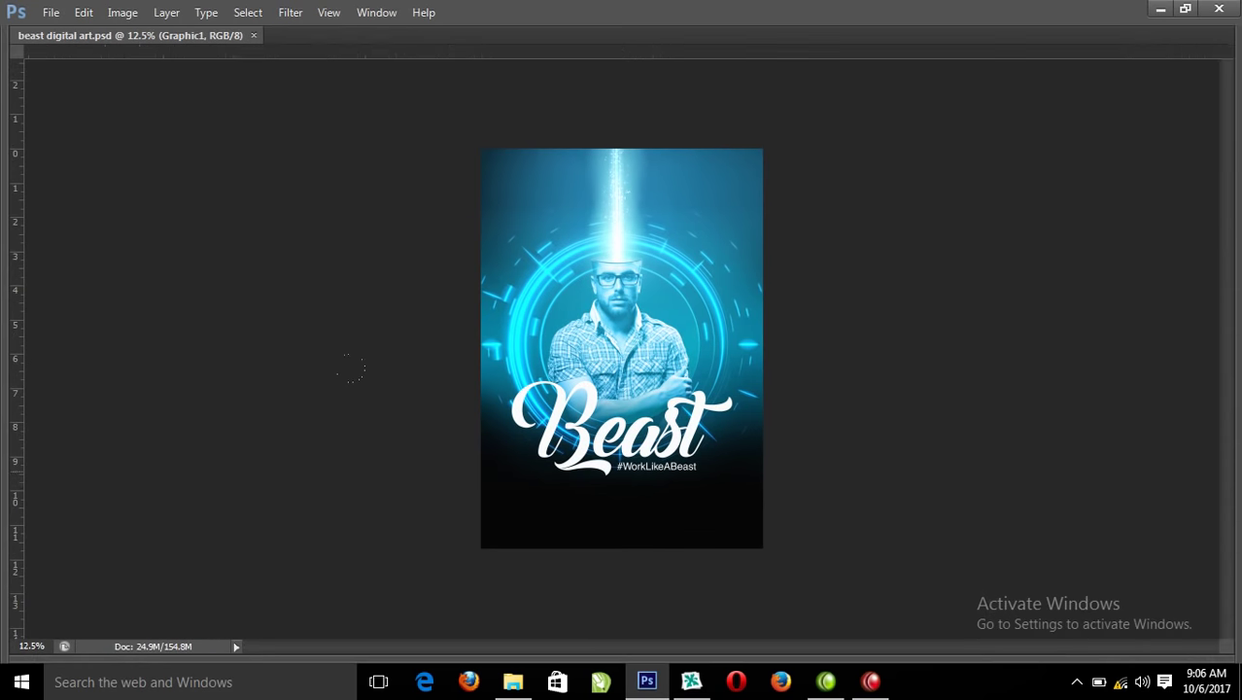
key(f)
drag(471, 172, 834, 569)
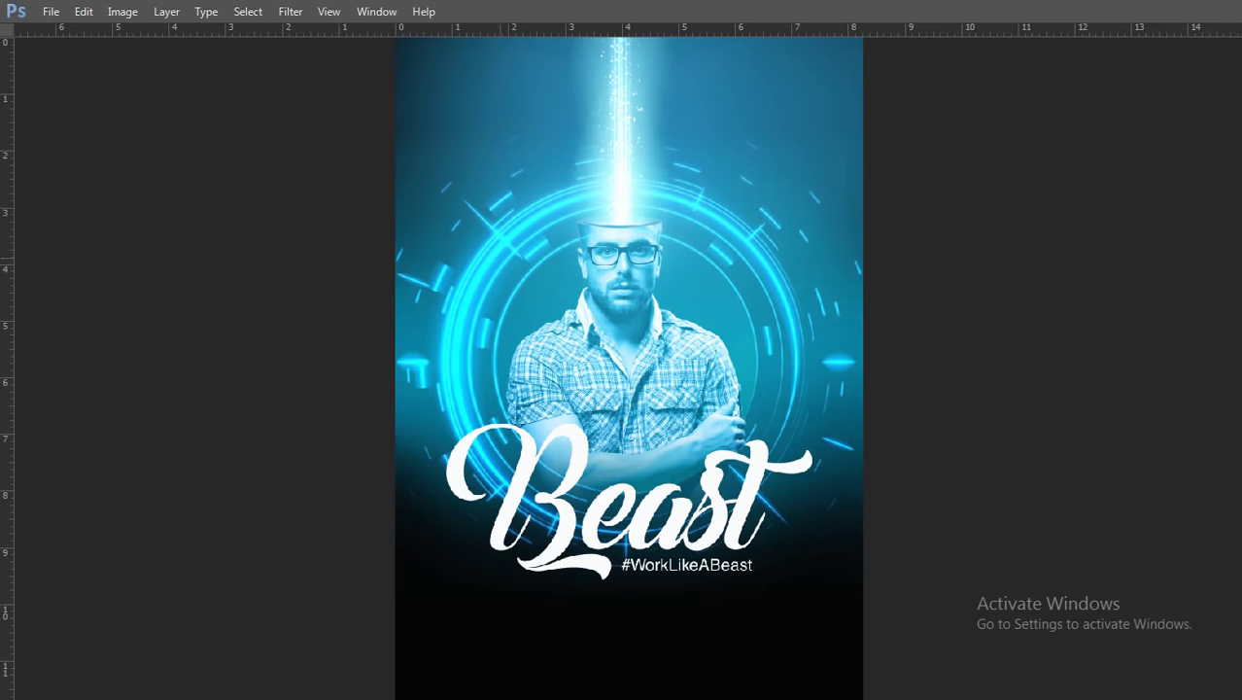
drag(449, 211, 951, 516)
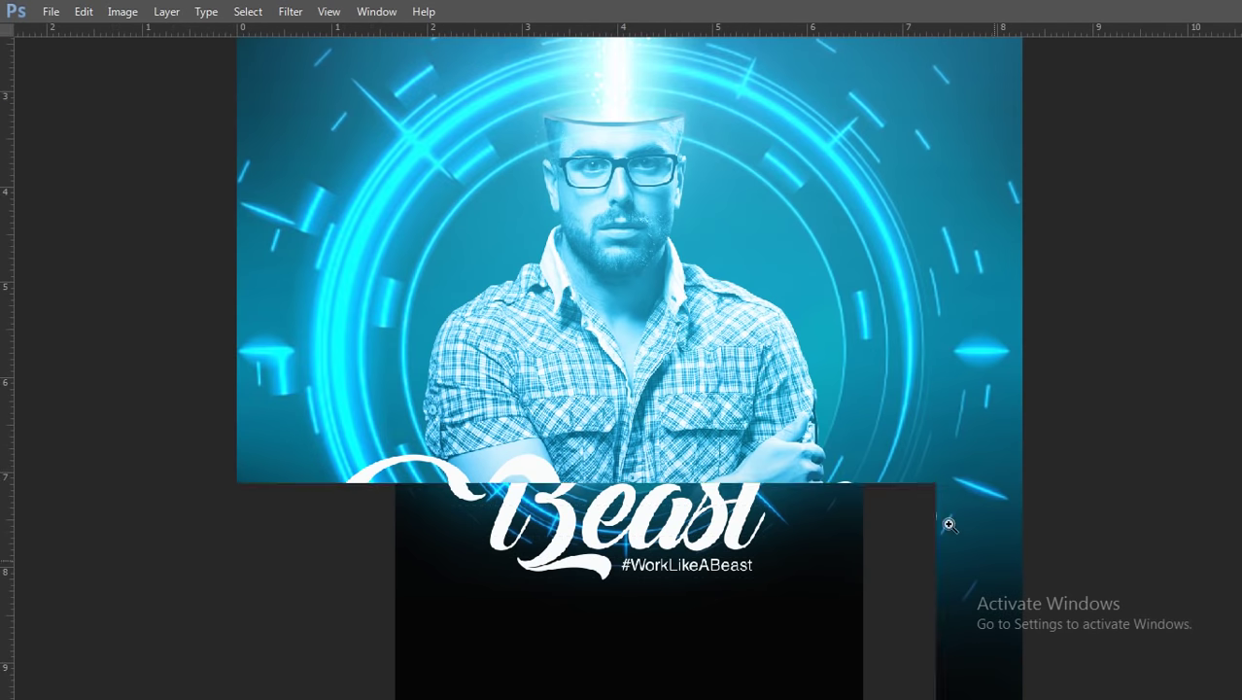
right_click(585, 281)
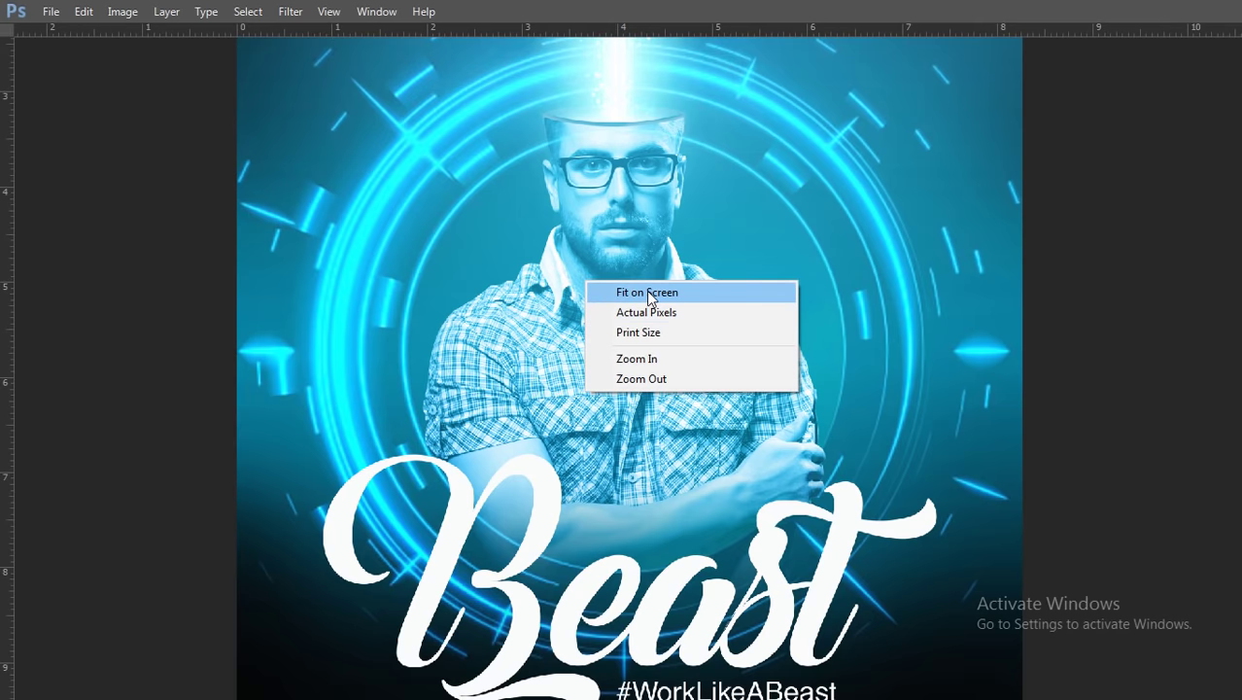
click(650, 293)
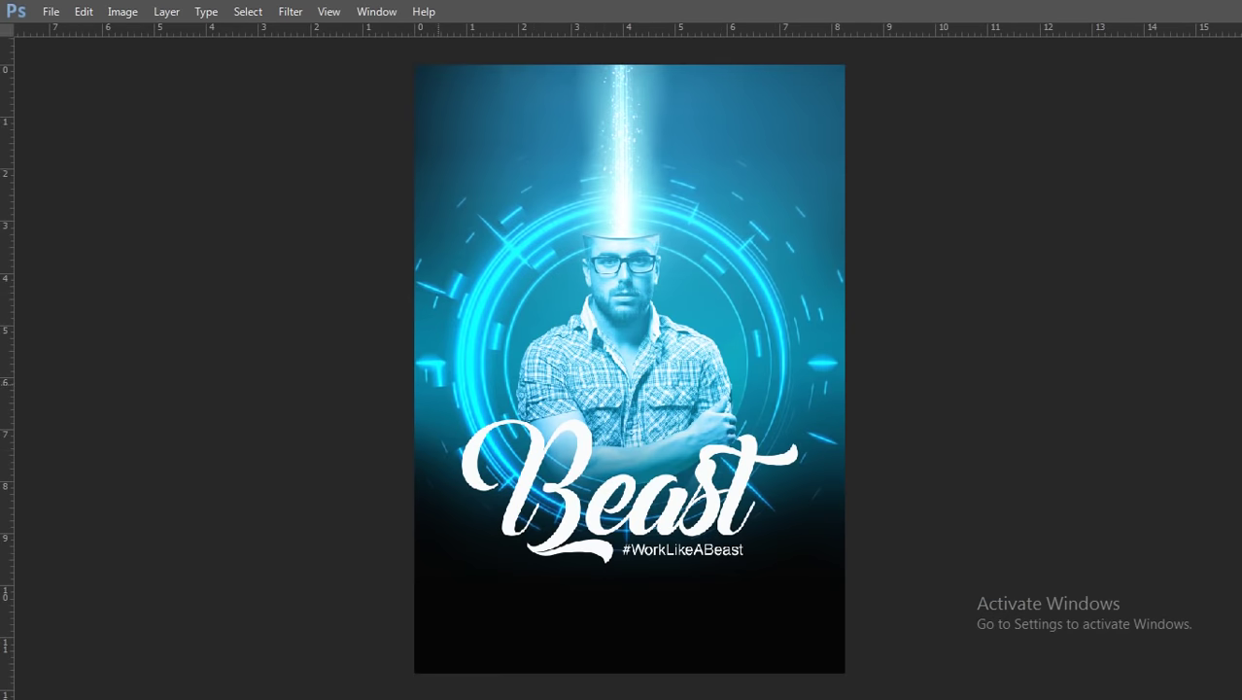